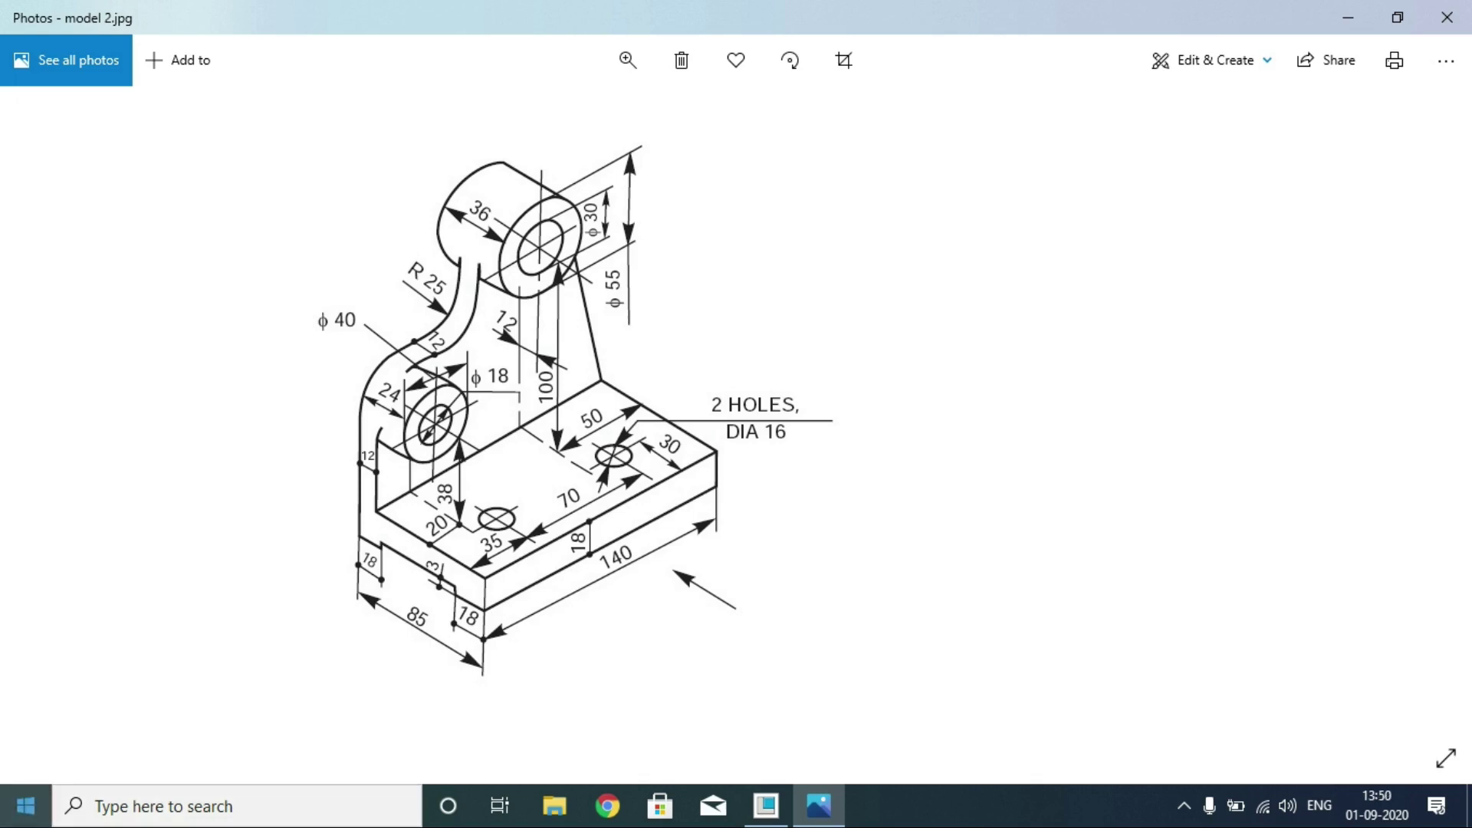
Switch to Creo Parametric and create a solid part named part4 using the mmns_part_solid template
click(766, 806)
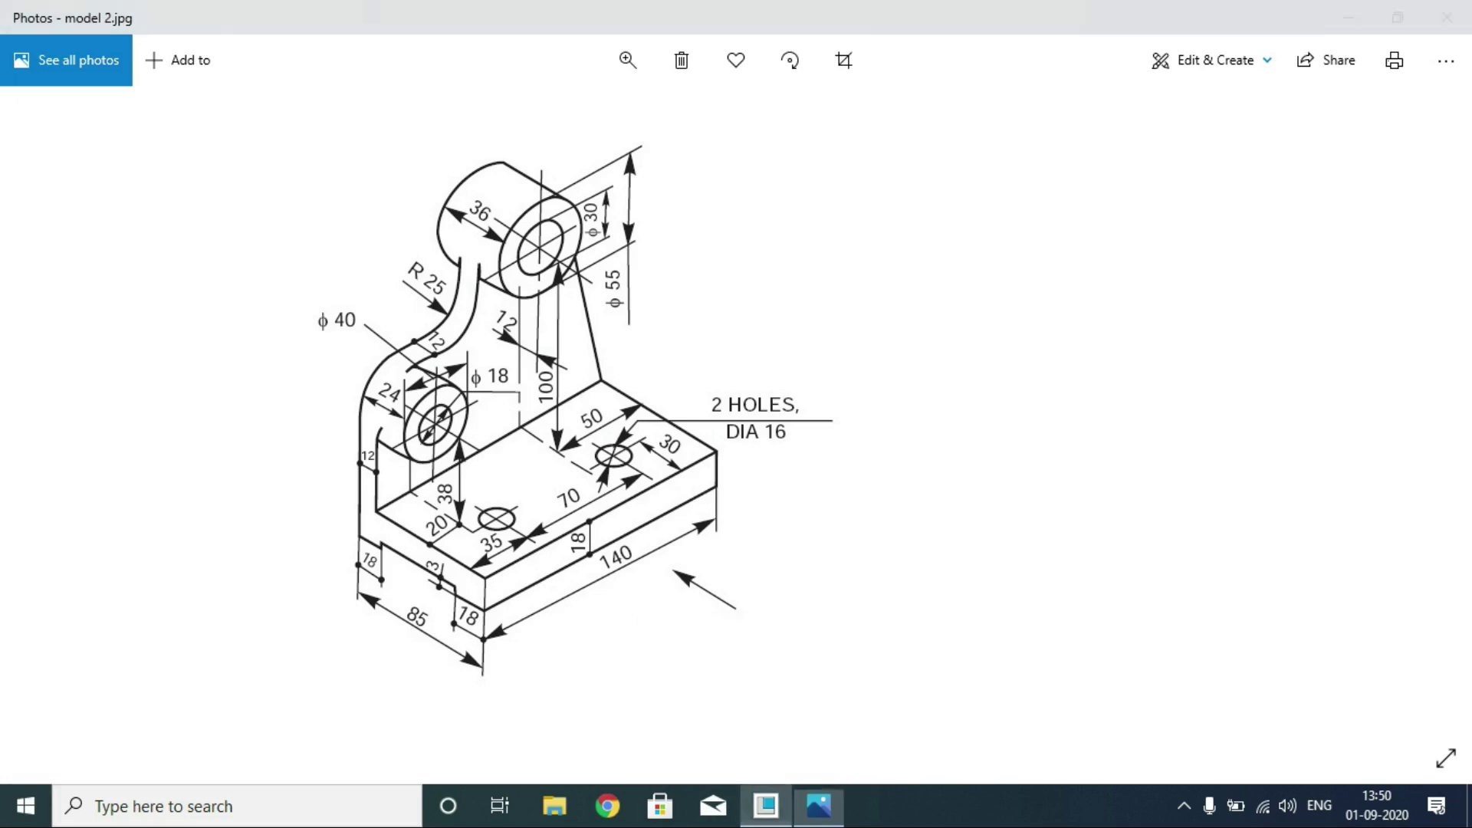
click(25, 108)
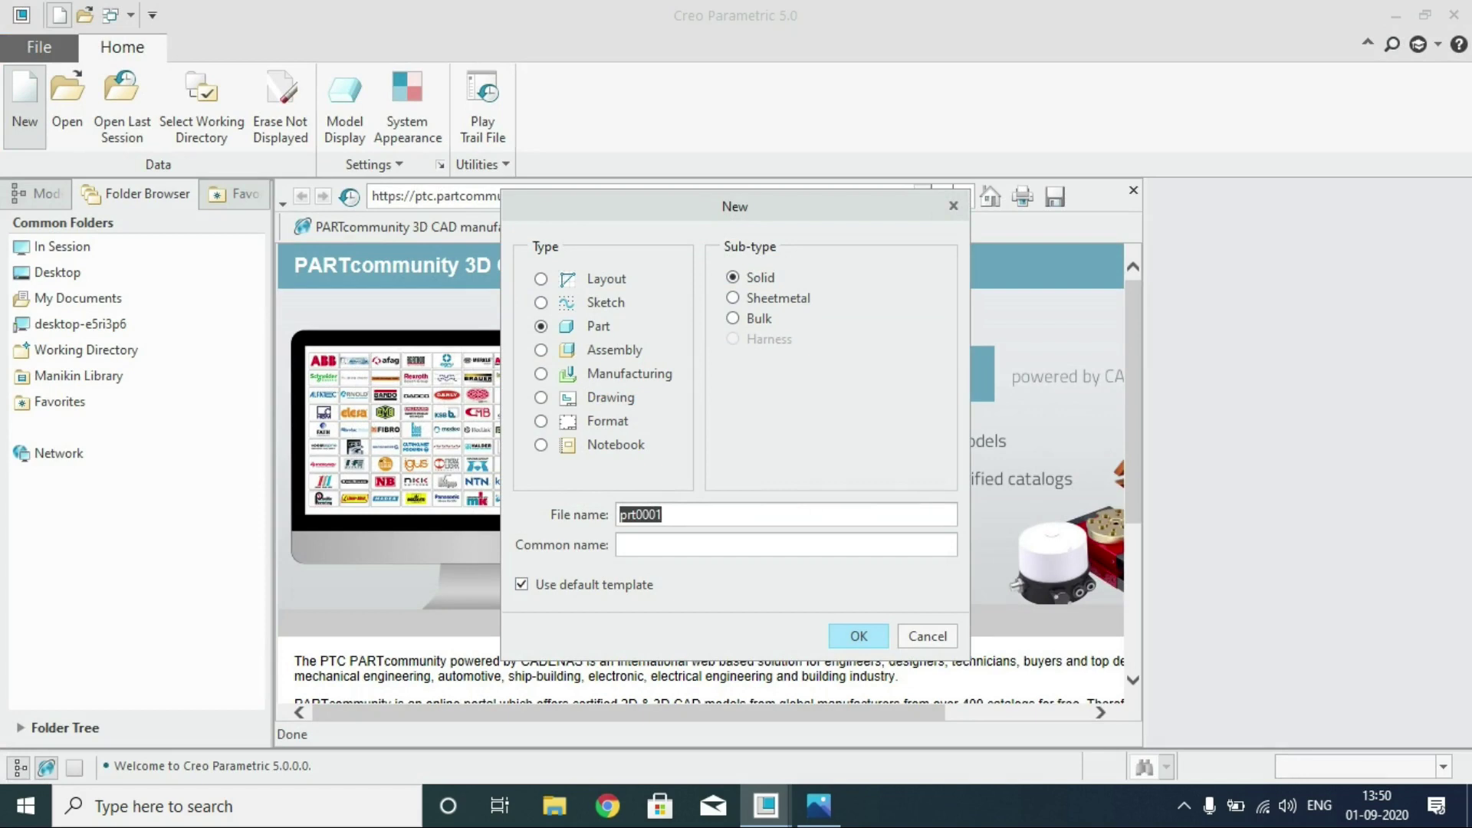
click(664, 514)
drag(664, 514, 620, 514)
text(part4)
key(Return)
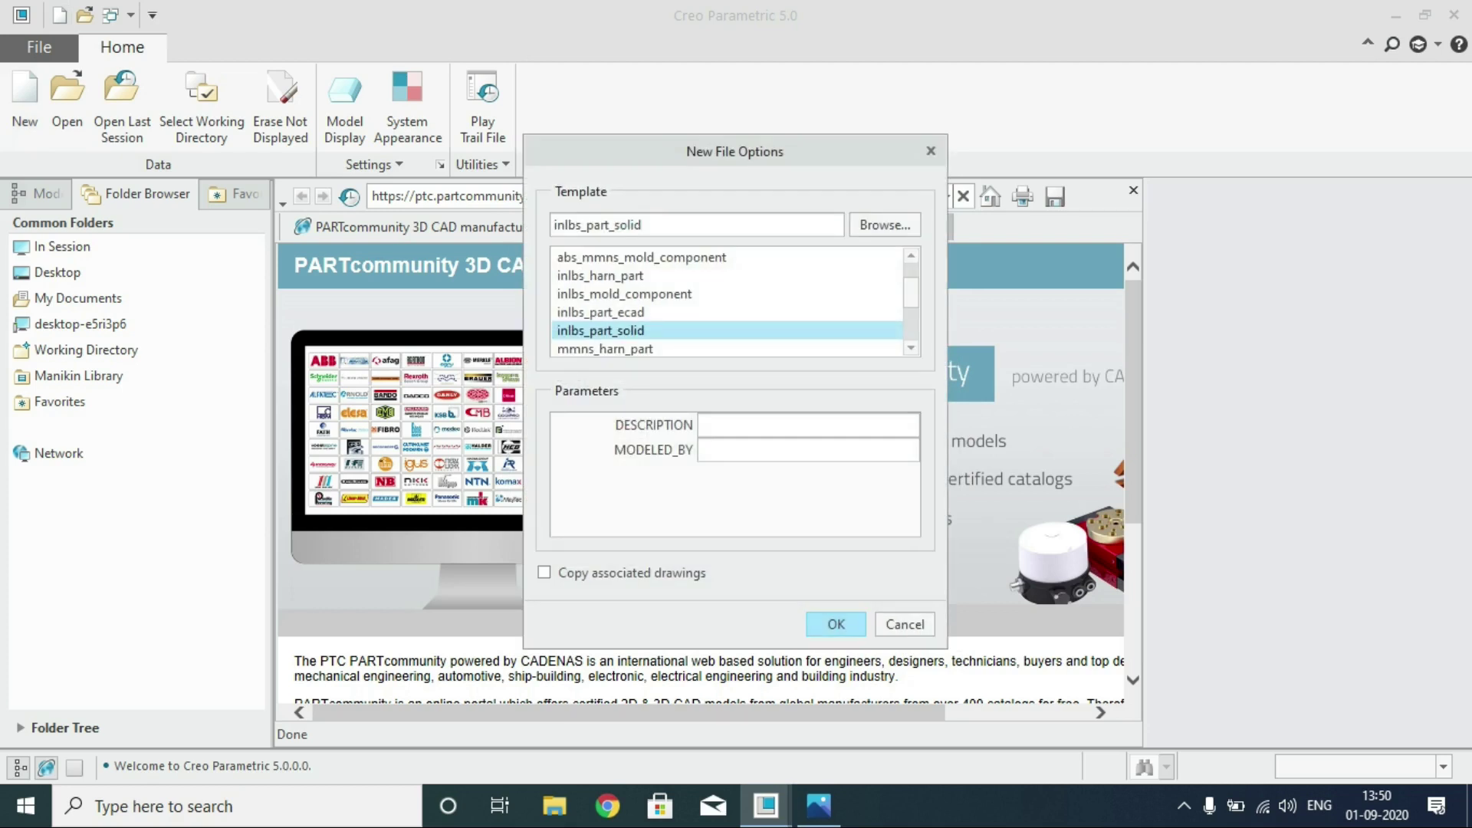
click(911, 347)
click(605, 330)
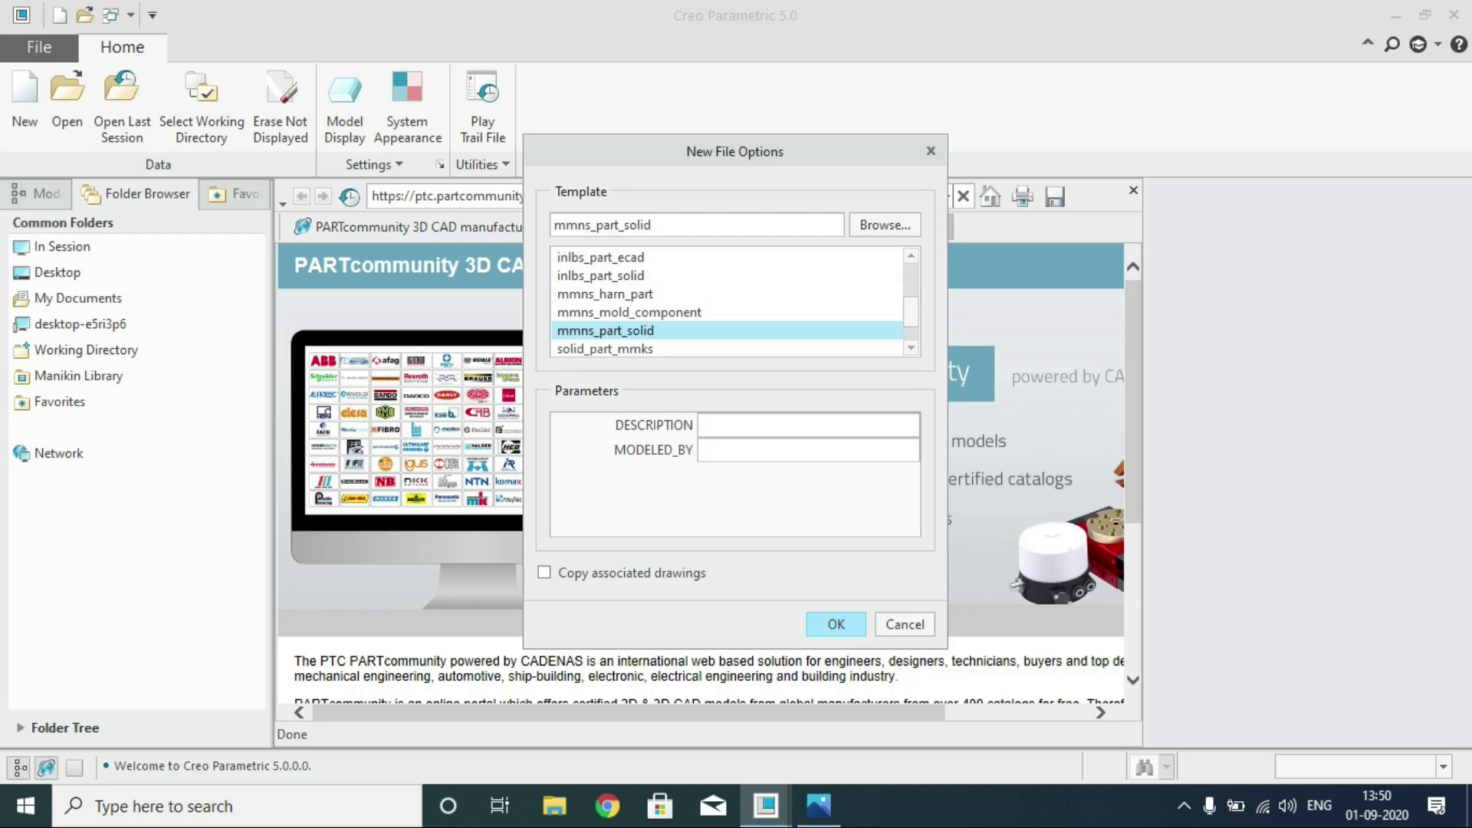
click(817, 624)
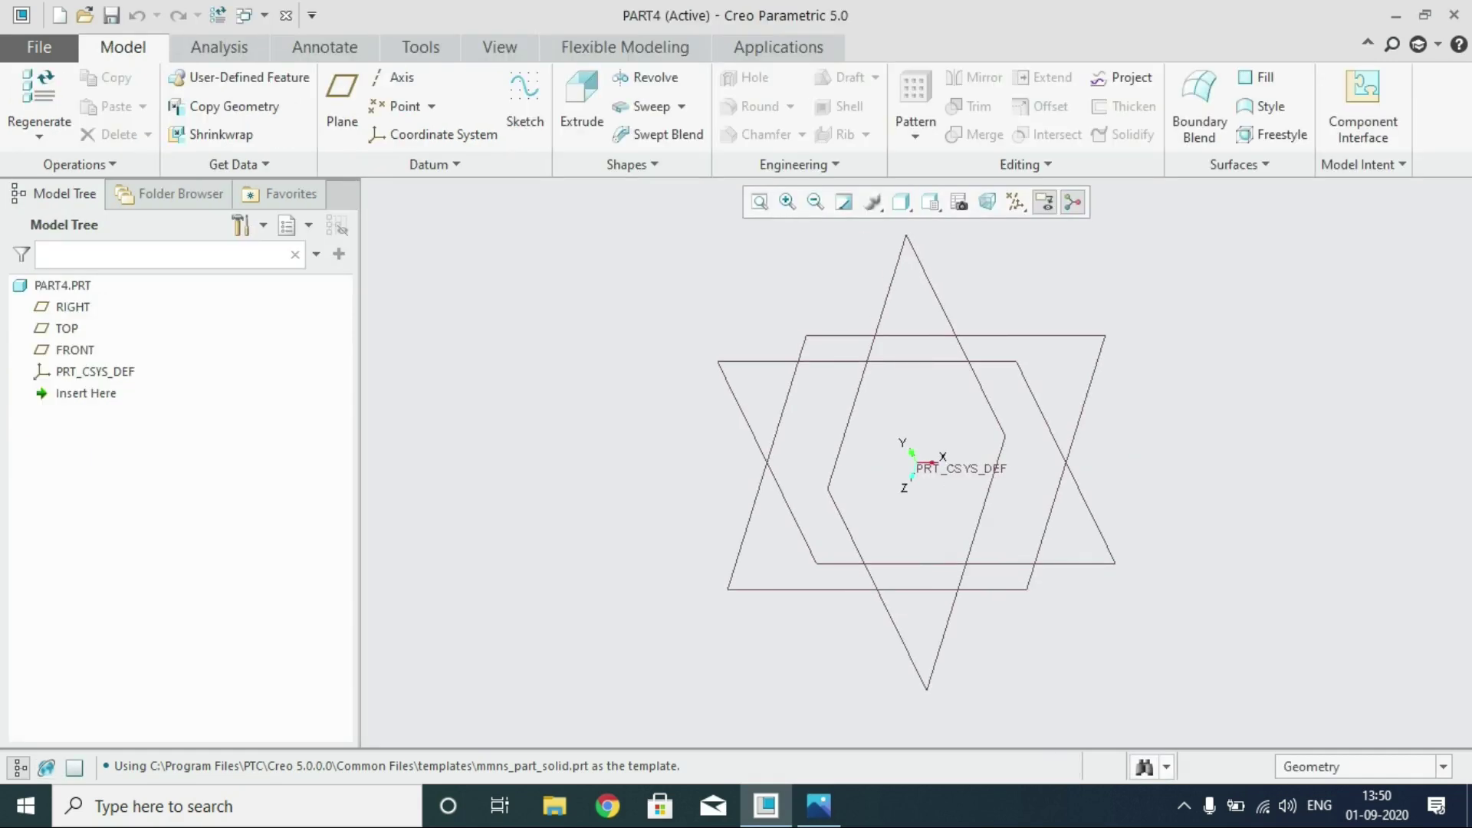
Check the reference drawing in Photos, return to Creo Parametric, and start an Extrude sketch on the TOP plane in 2D orientation
click(820, 806)
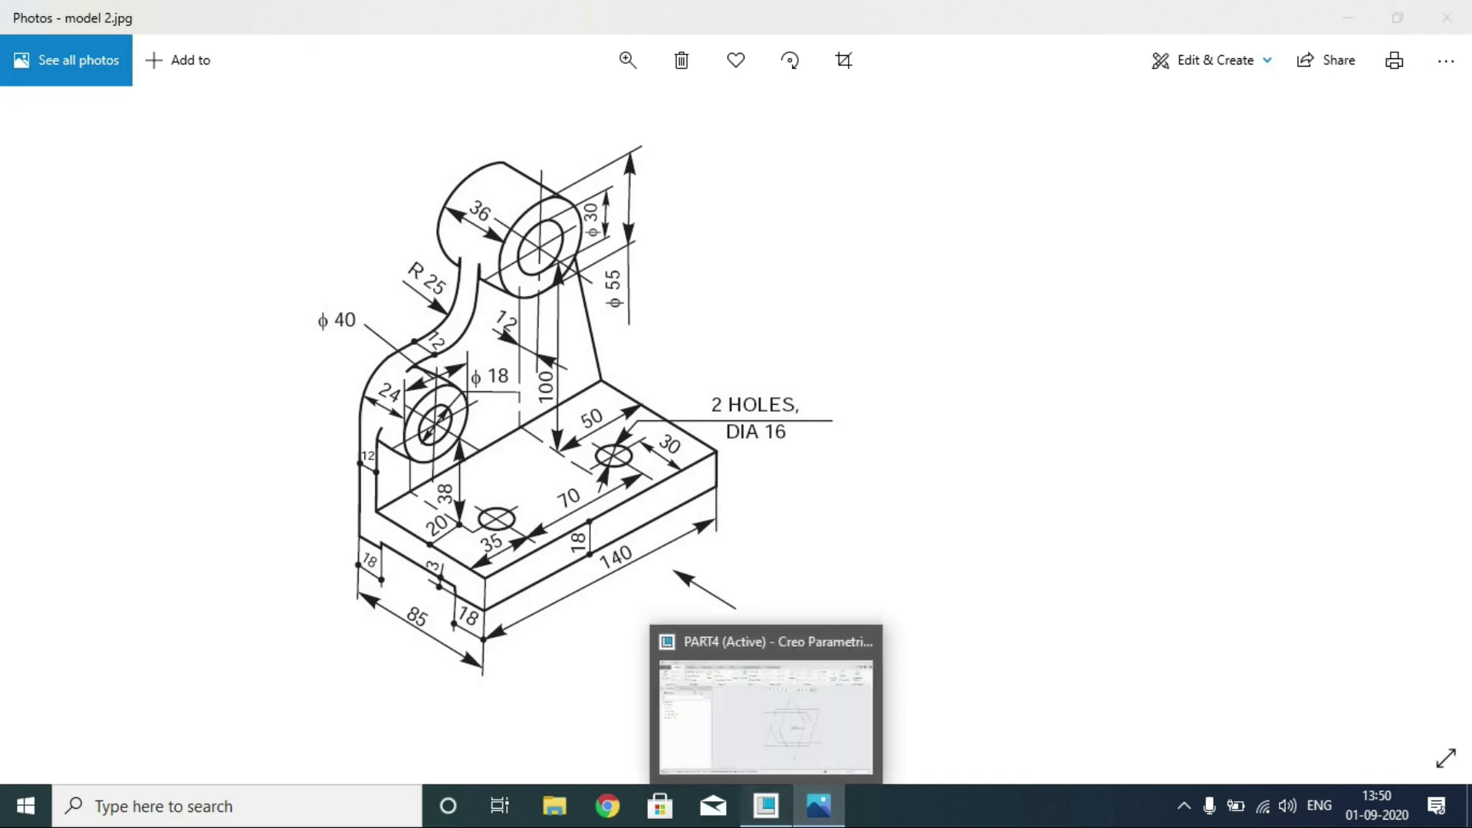
click(766, 805)
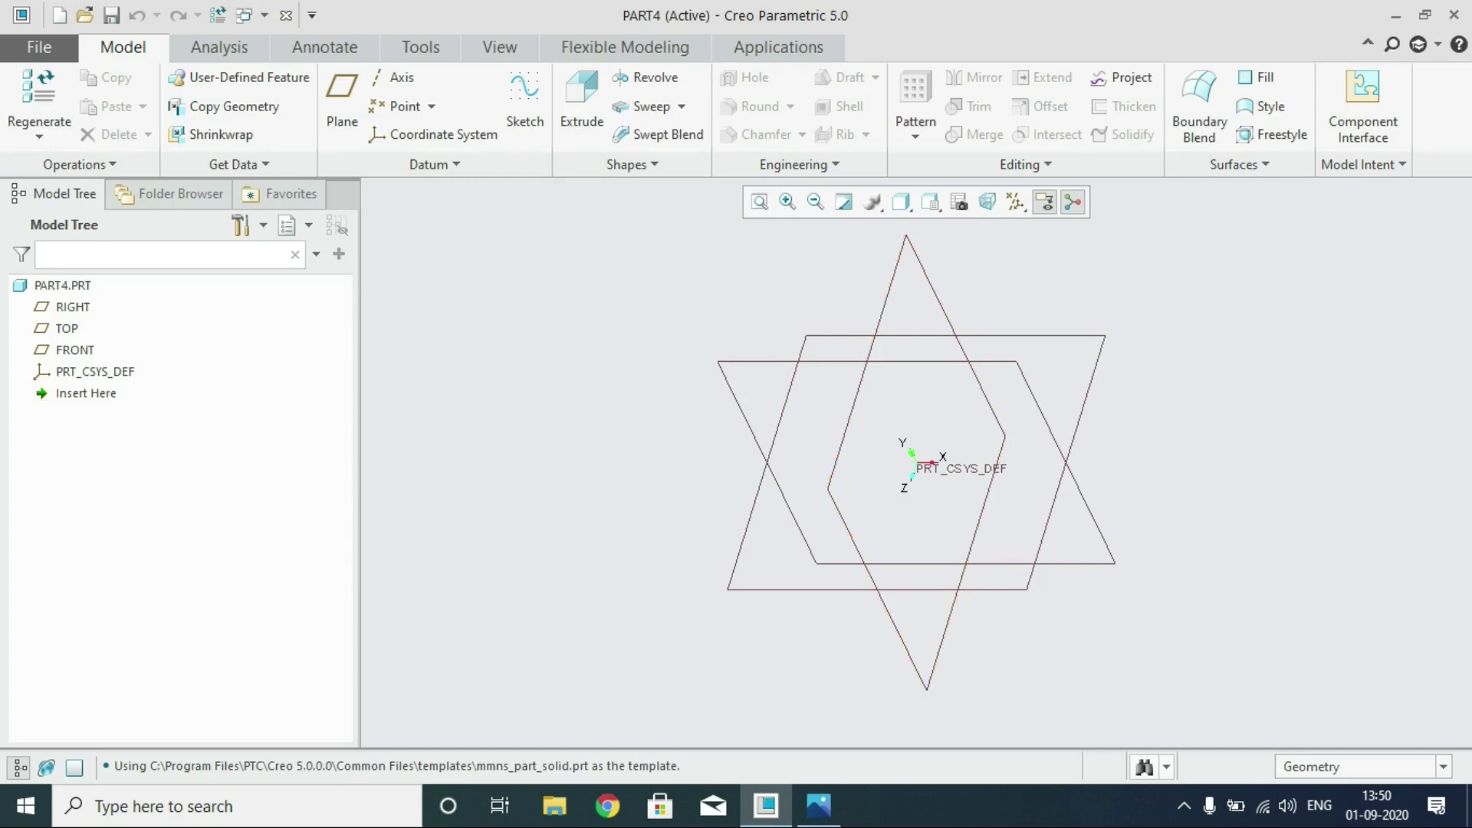
click(1099, 369)
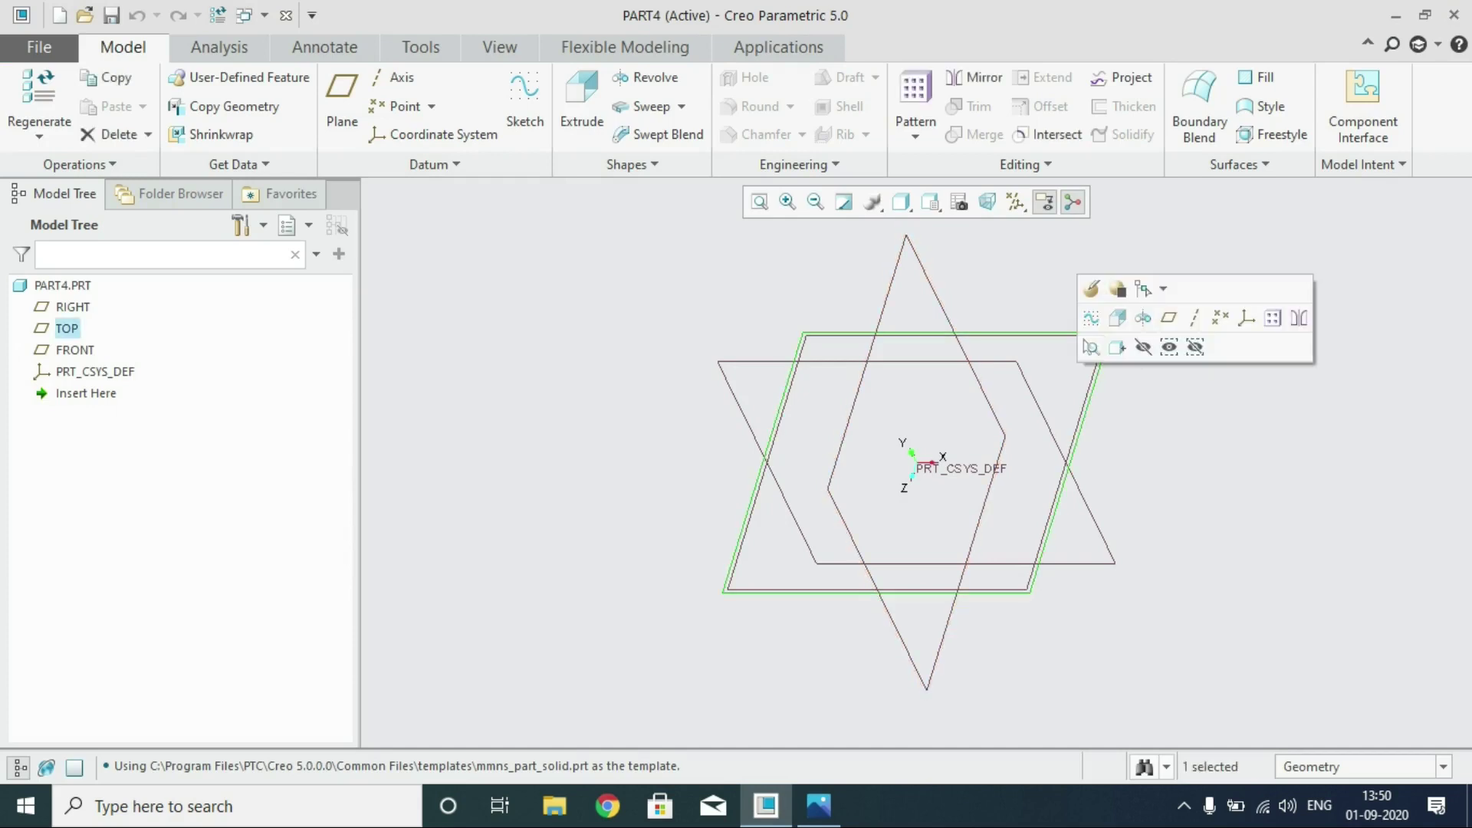
click(582, 108)
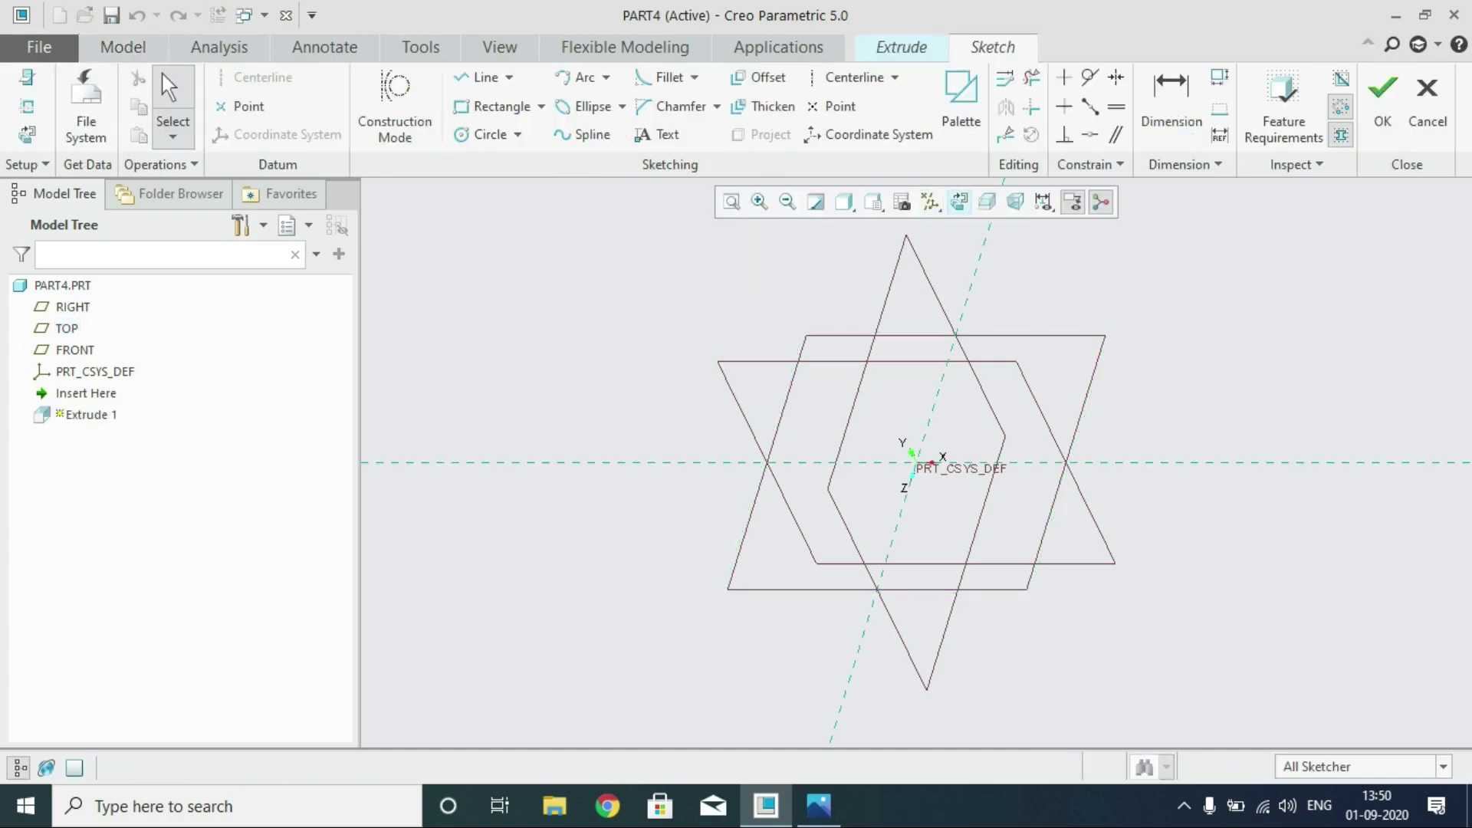
click(959, 202)
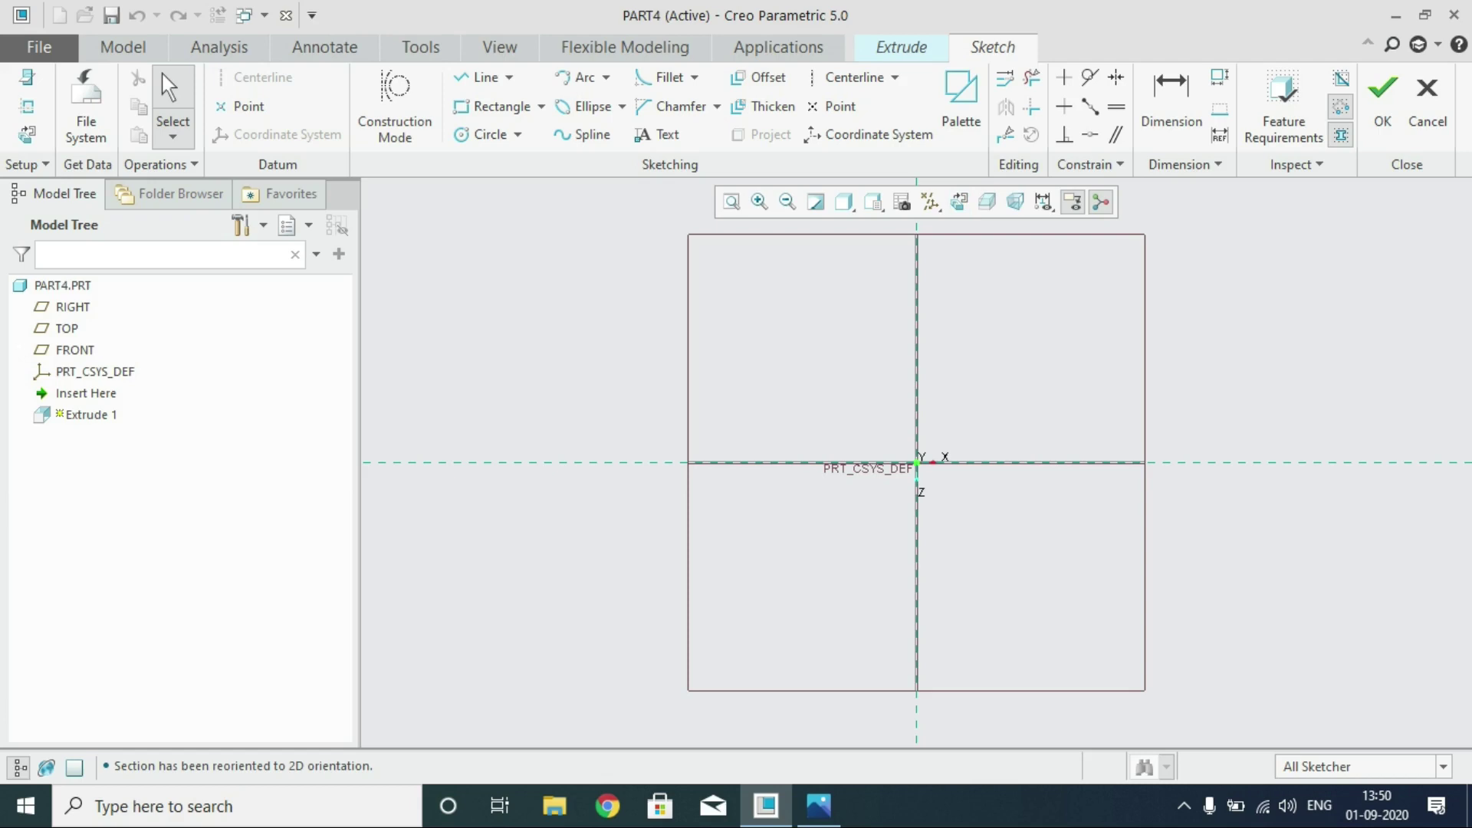
Draw a vertical and a horizontal centerline along the sketch's reference axes through the origin
click(853, 77)
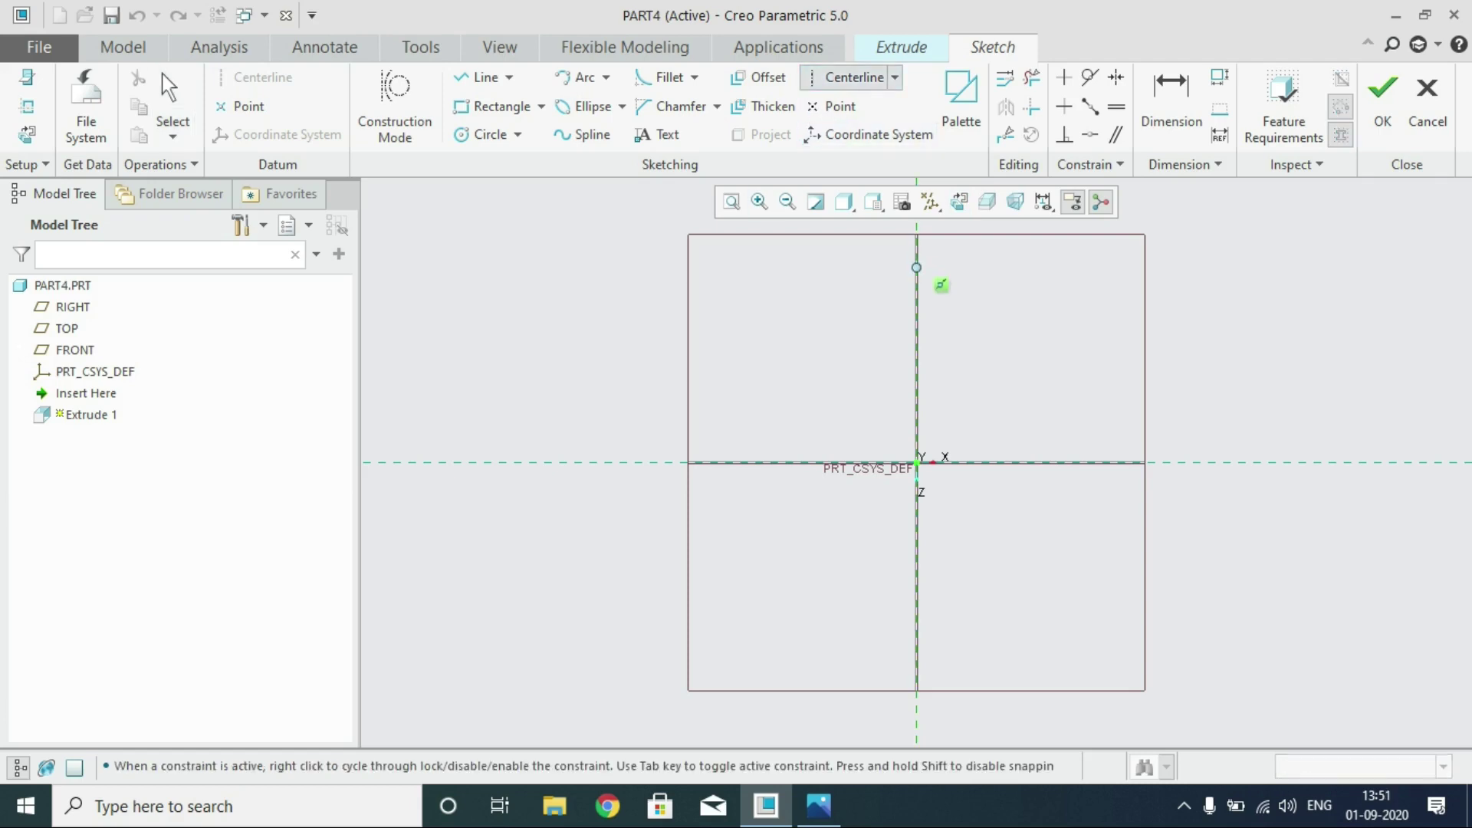
click(917, 267)
click(917, 380)
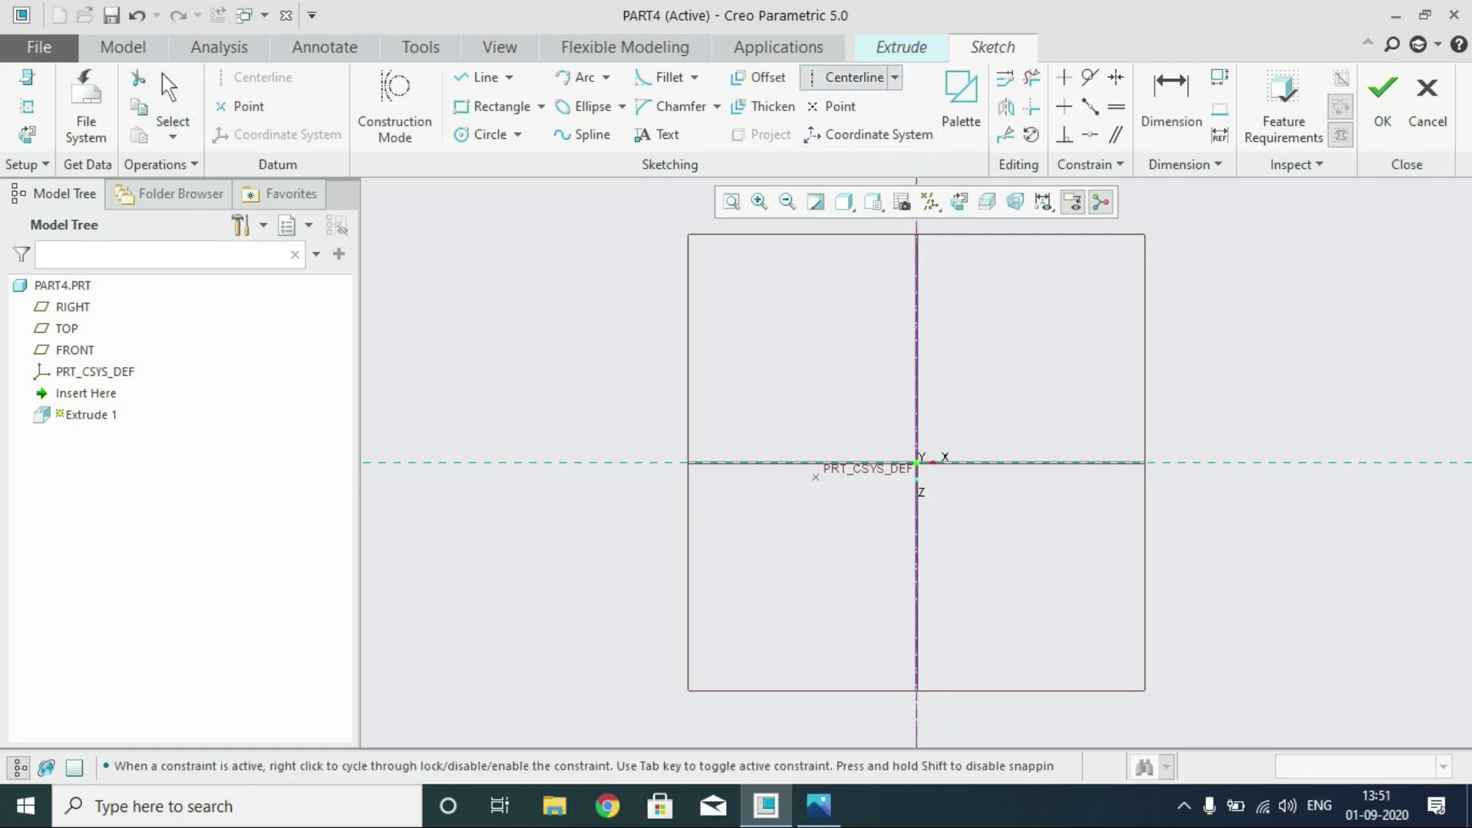
click(792, 463)
click(867, 464)
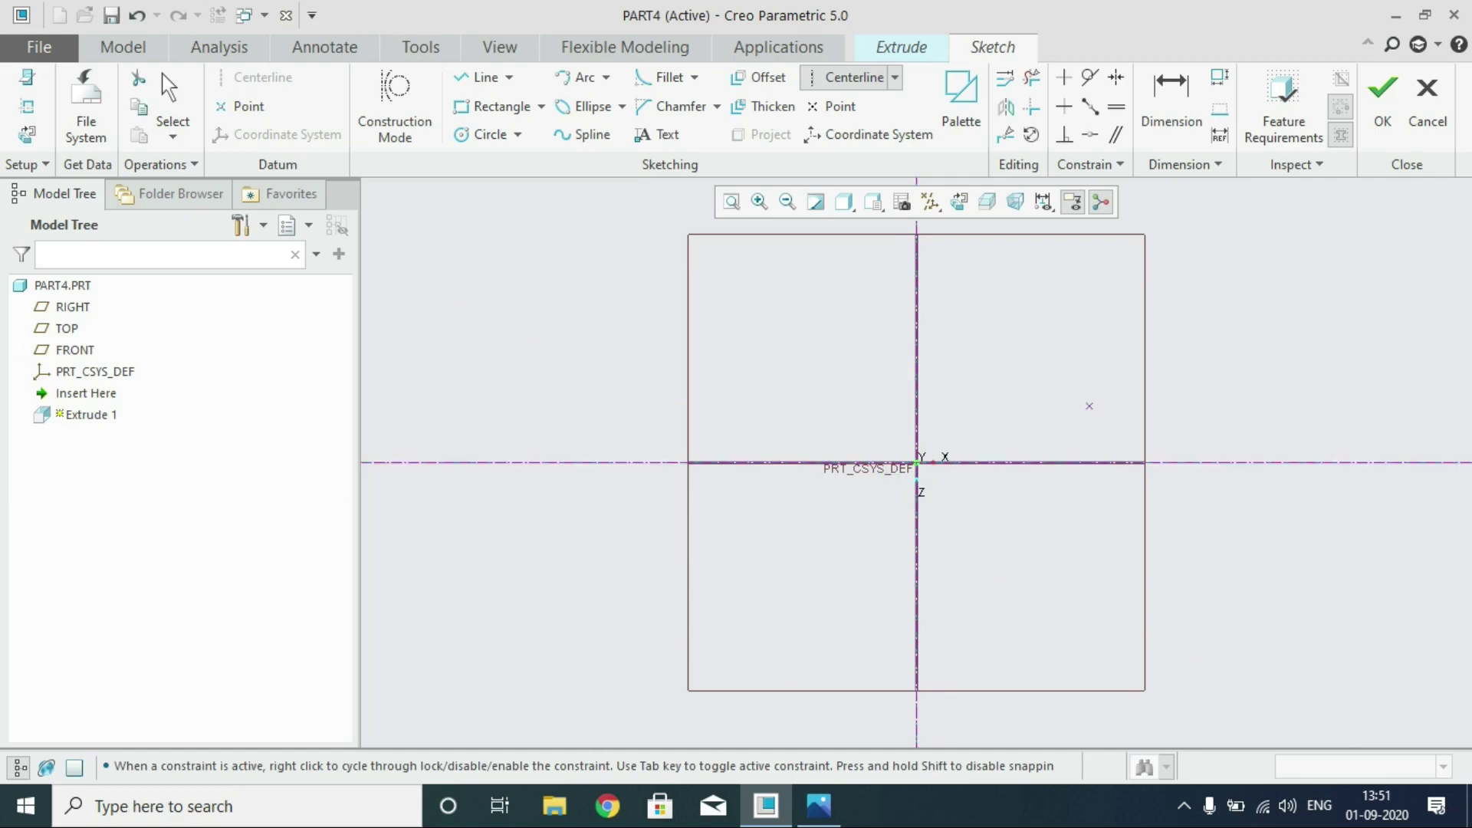
click(162, 75)
Sketch a rectangle about 186 mm wide and 331 mm high around the origin, symmetric about the vertical centerline
click(495, 105)
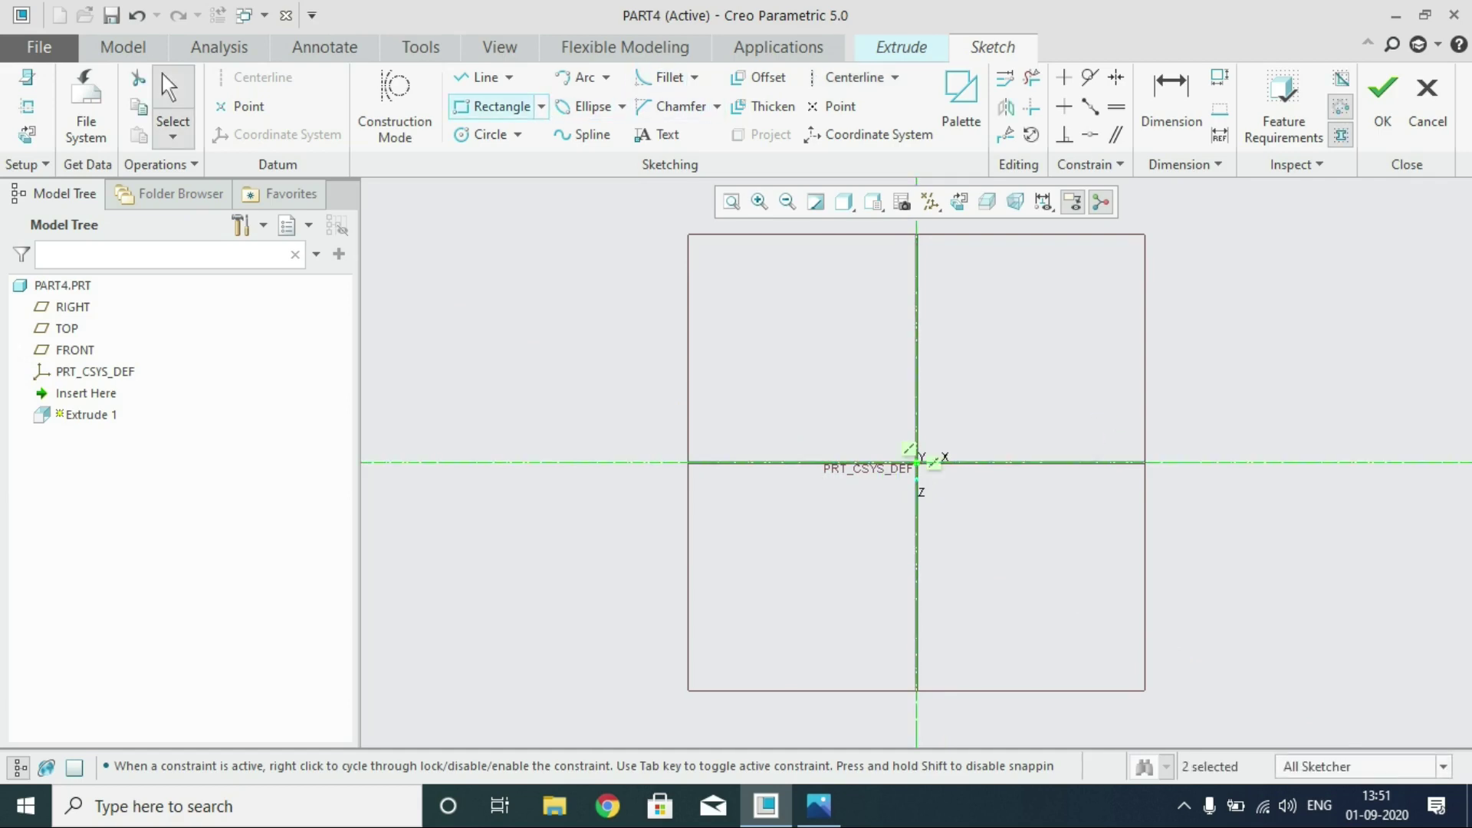
click(833, 327)
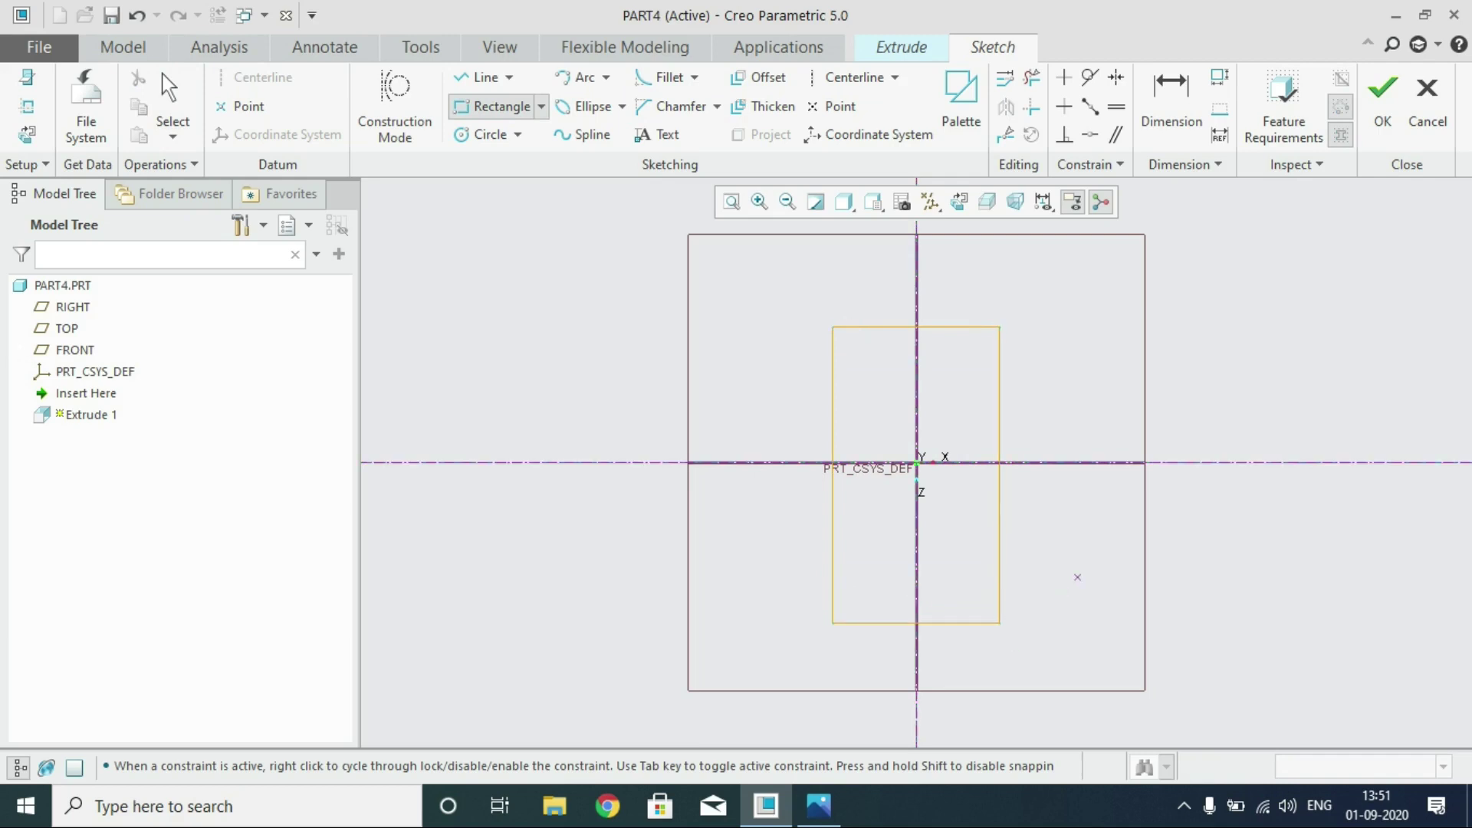
middle_click(1074, 575)
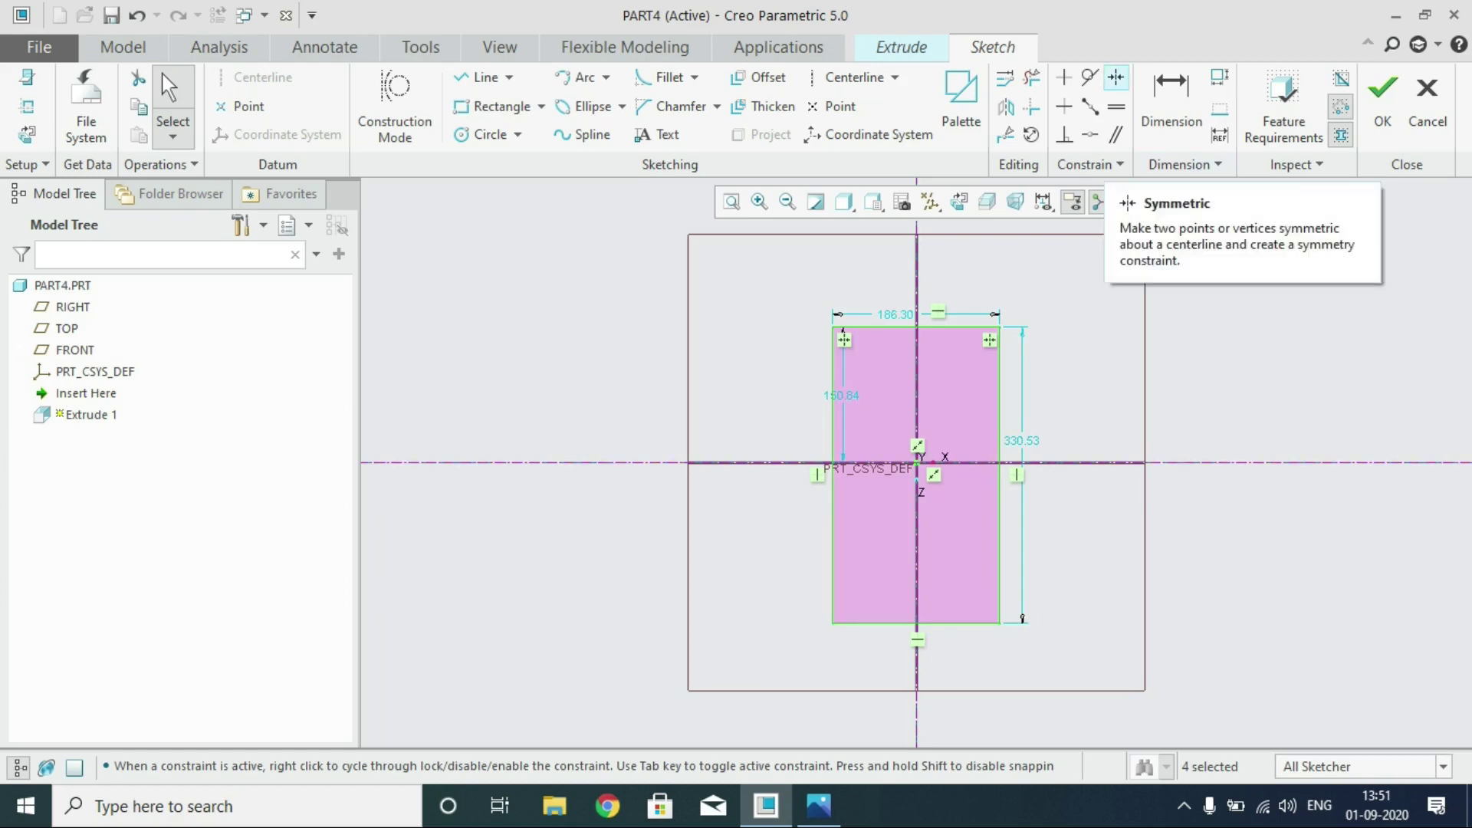
Apply a Symmetric constraint to the rectangle's upper and lower right corners about the horizontal centerline
click(1116, 77)
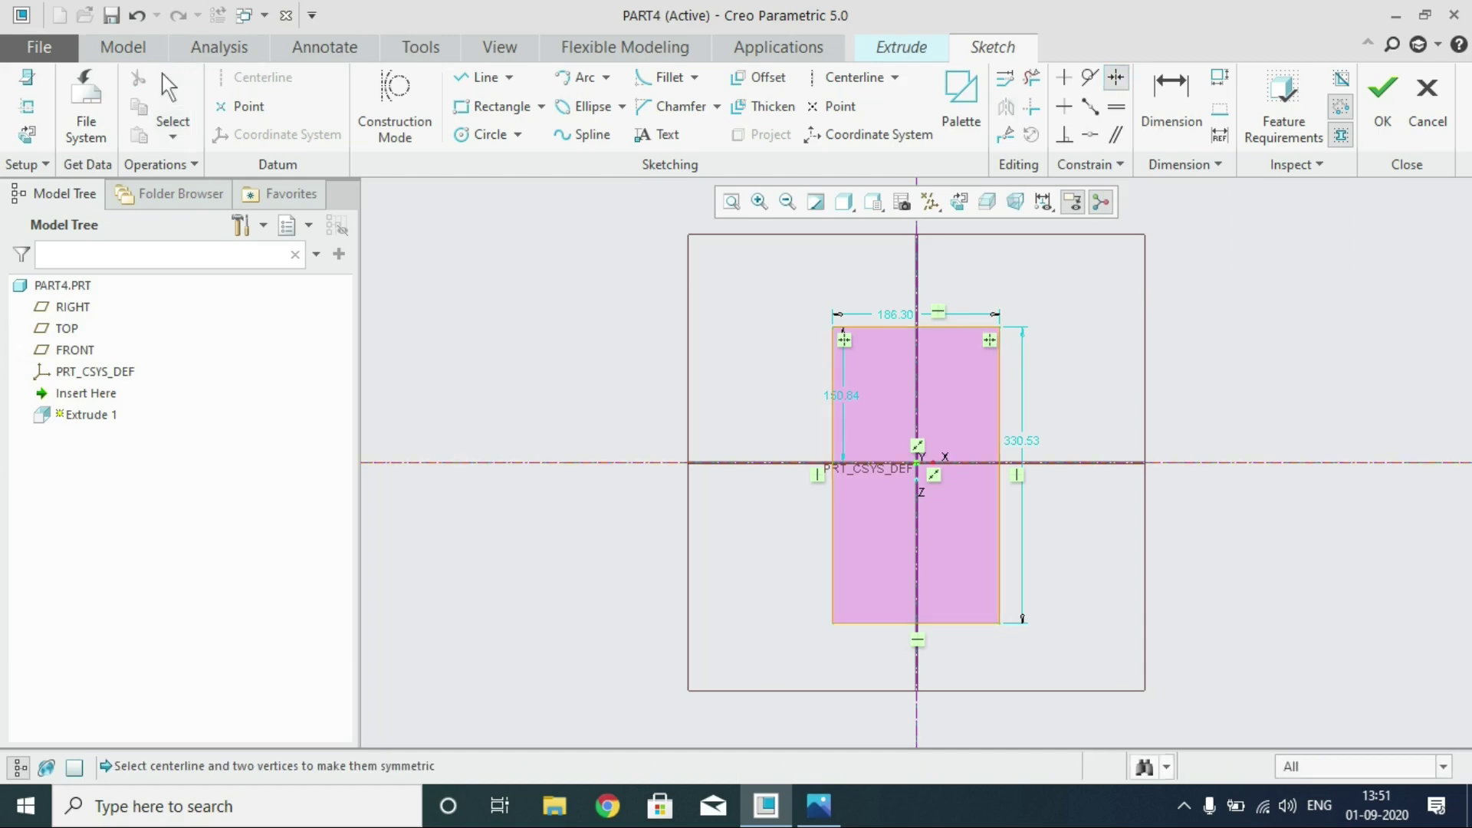
click(1219, 462)
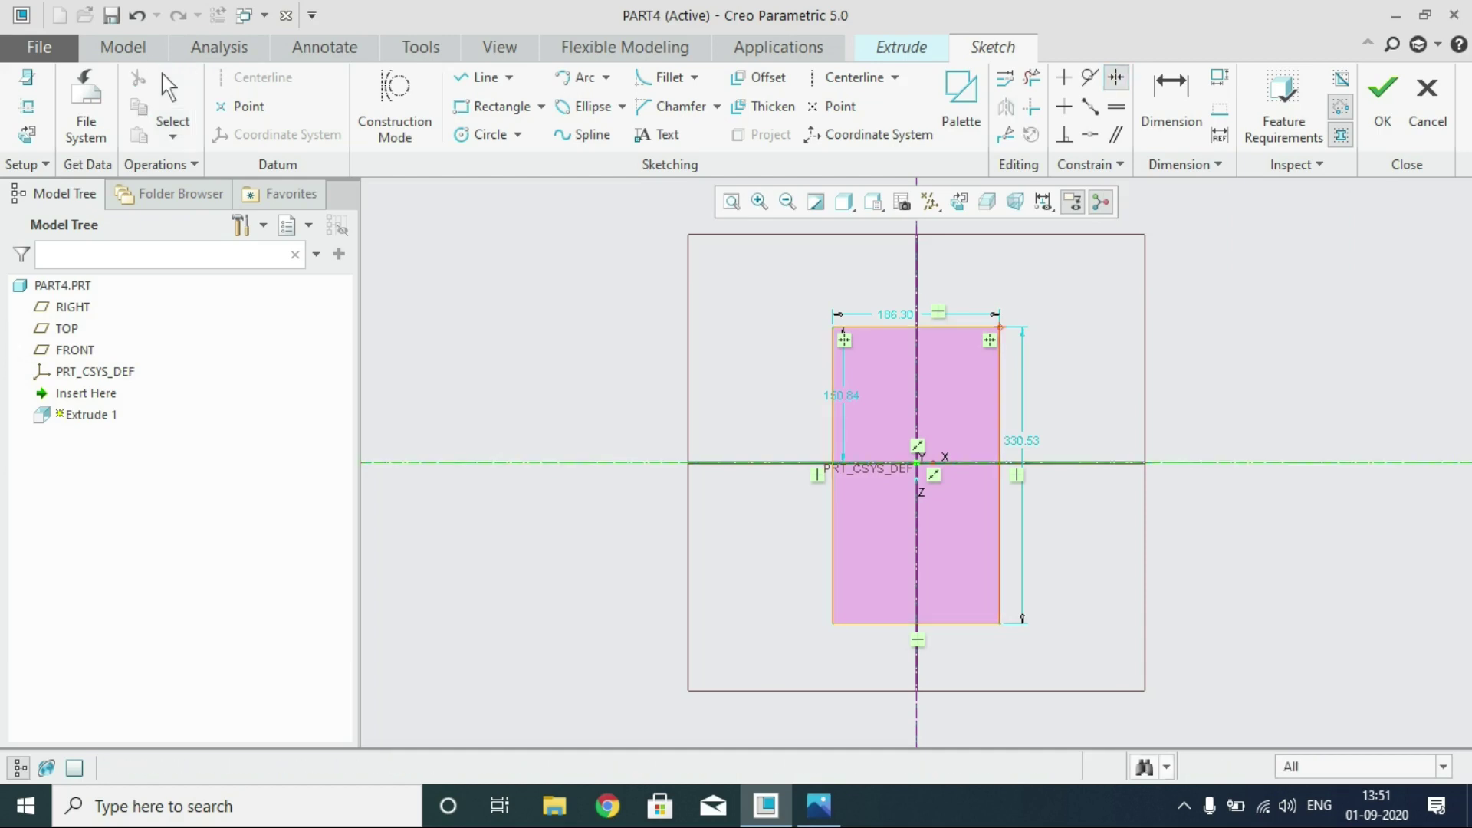
click(1000, 327)
click(1000, 623)
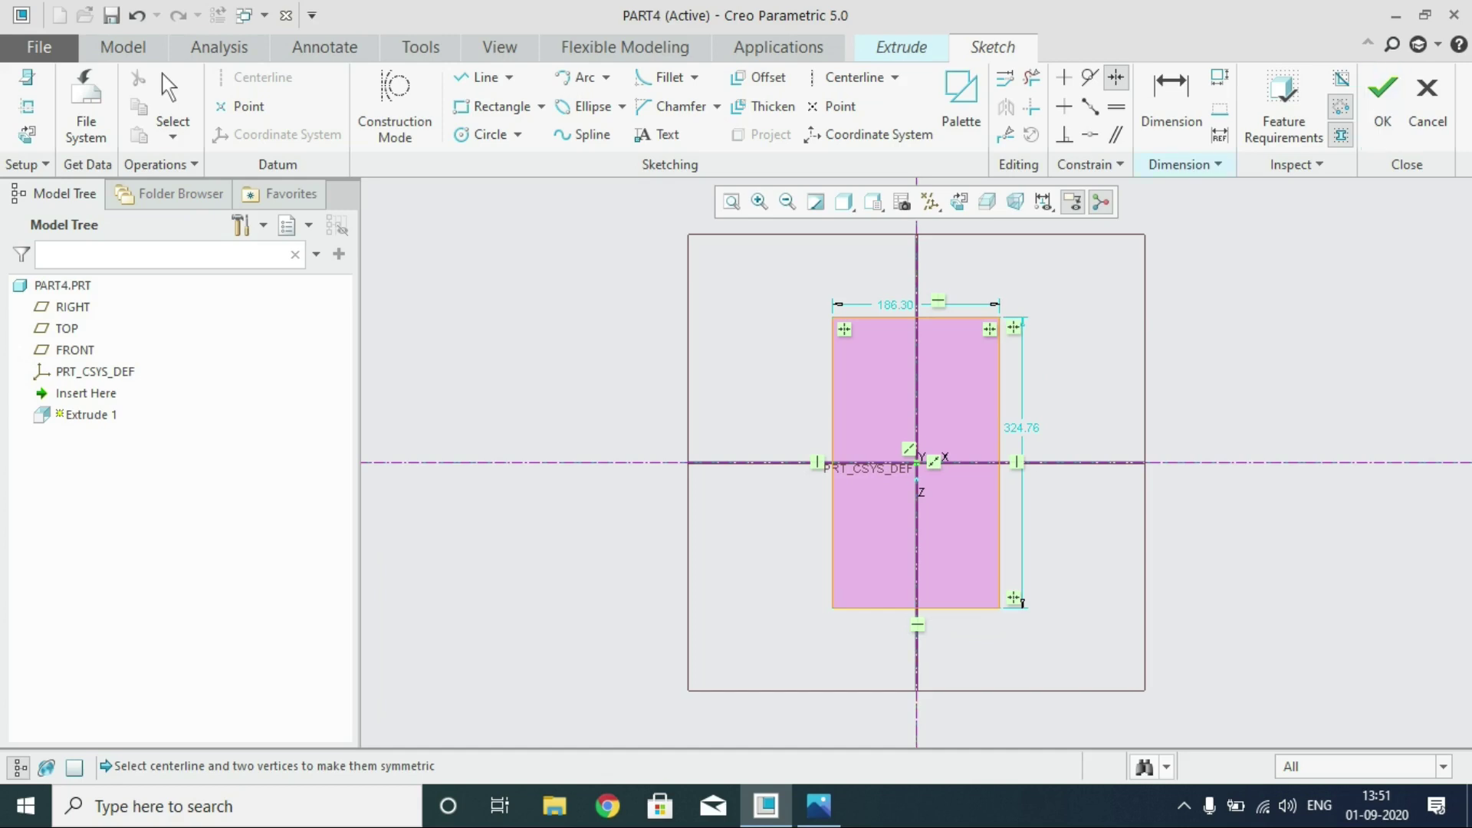
click(163, 75)
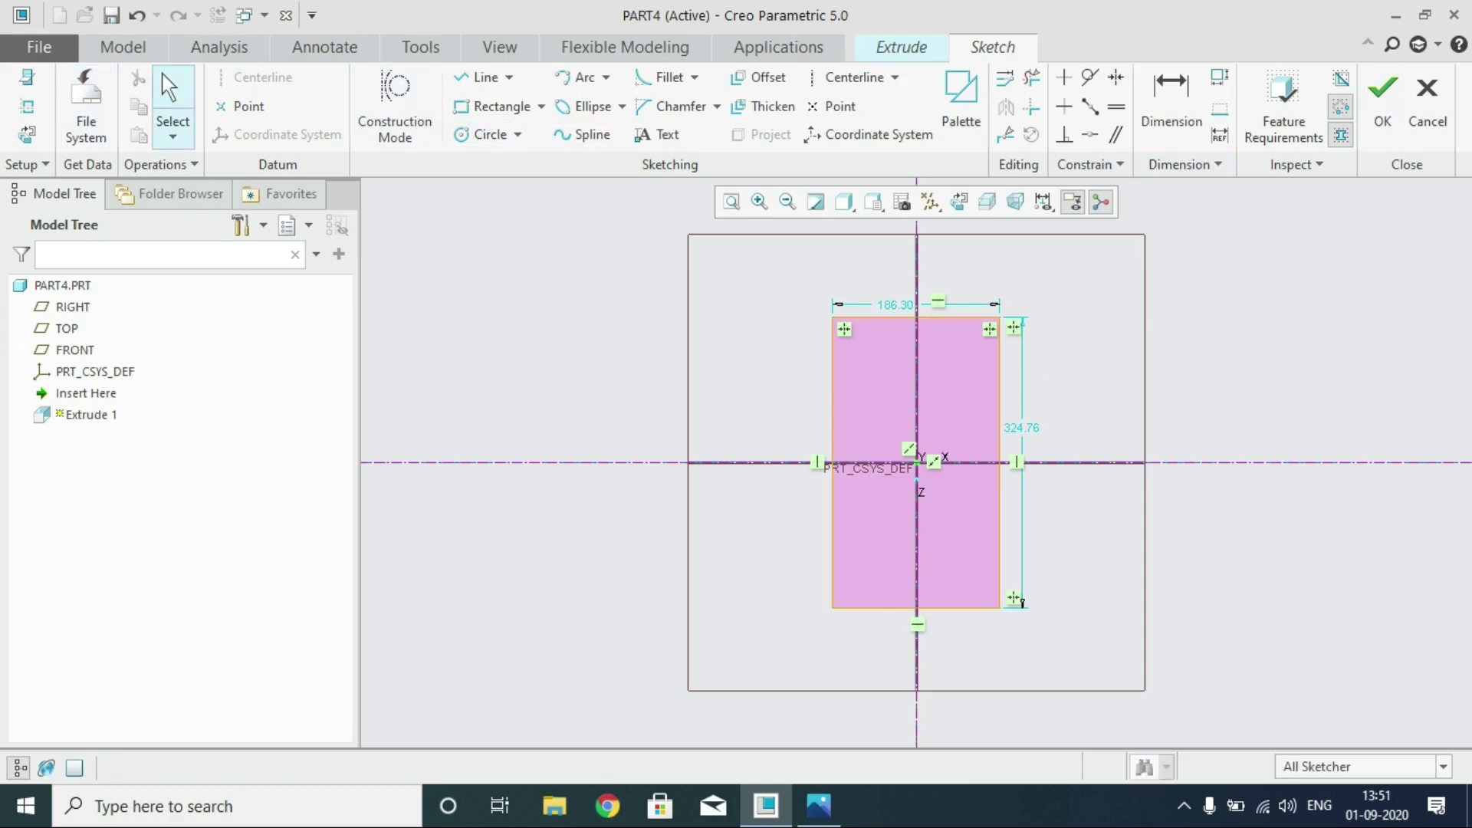
Set the rectangle's width to 85 mm and its height to 140 mm
double_click(896, 306)
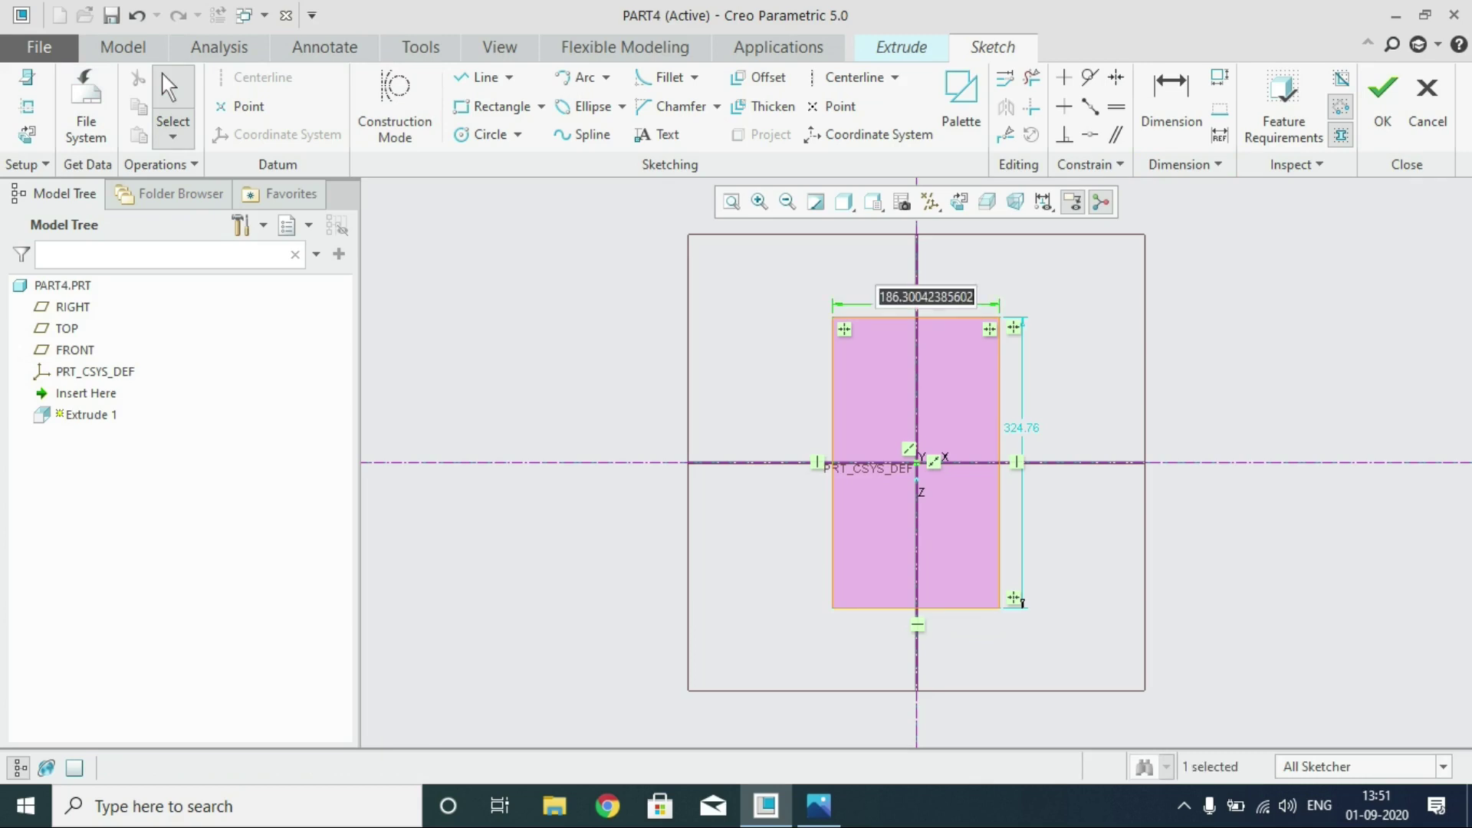
text(85)
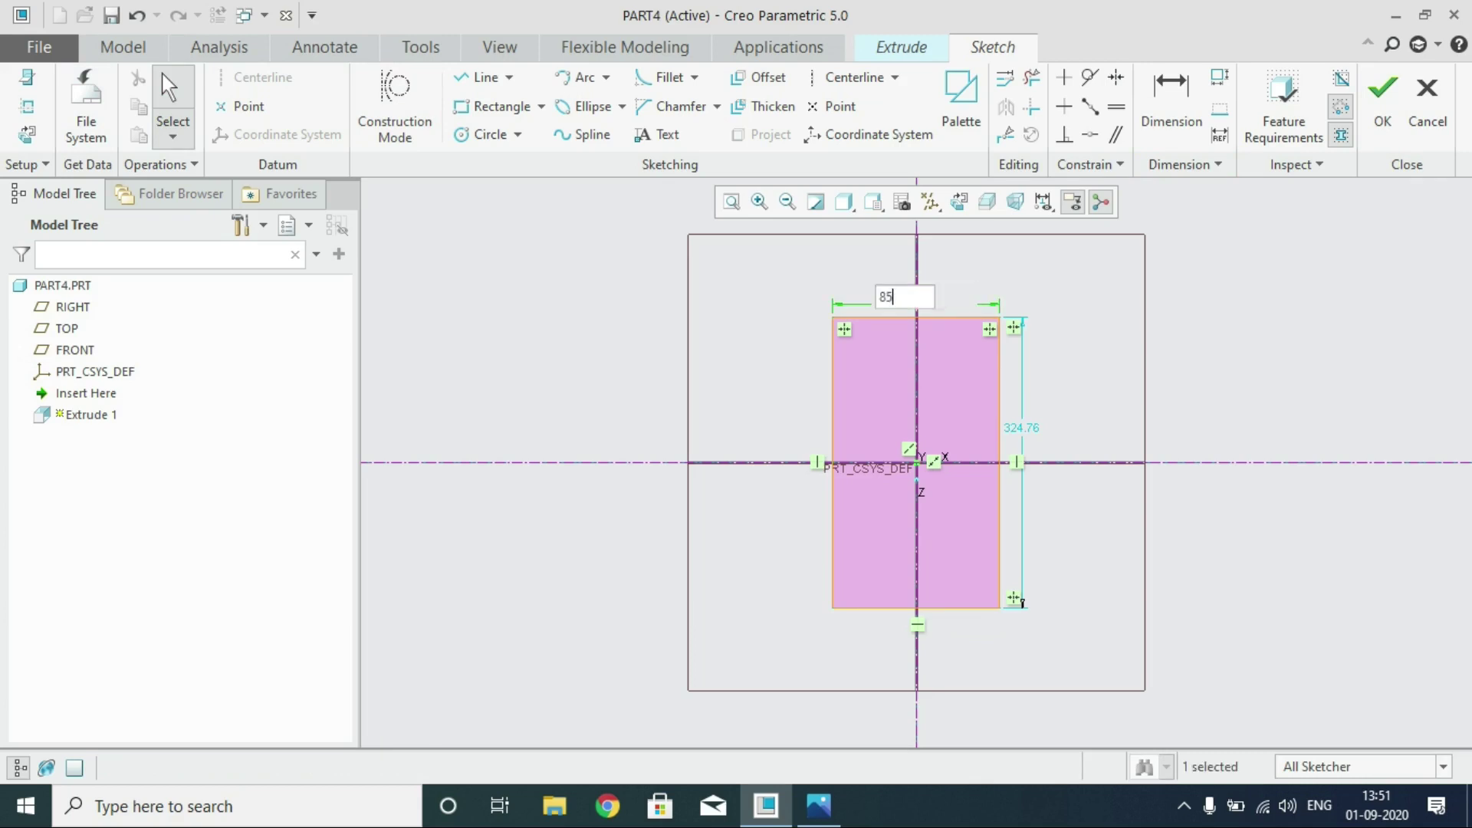
key(Return)
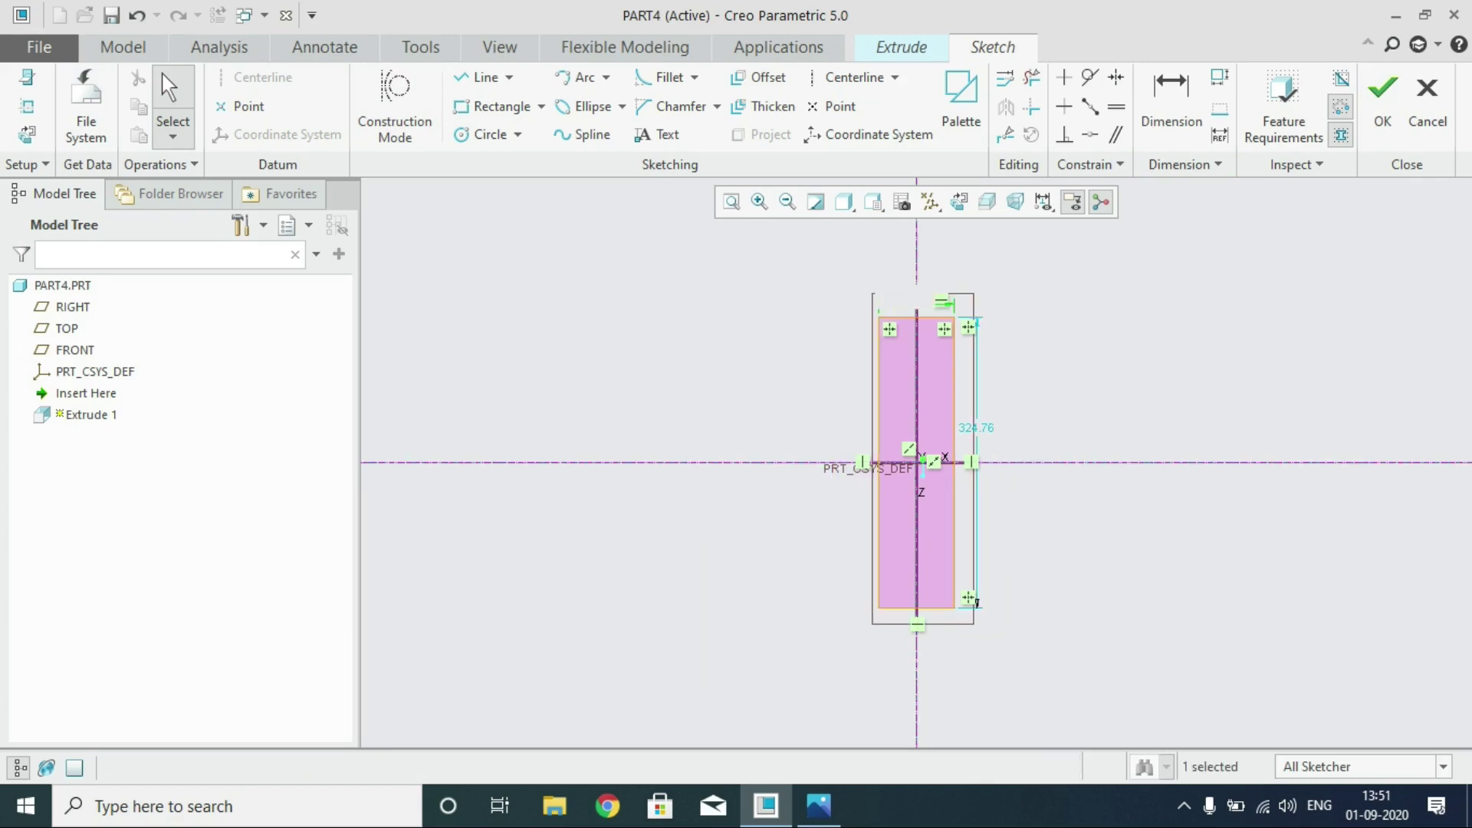
double_click(976, 427)
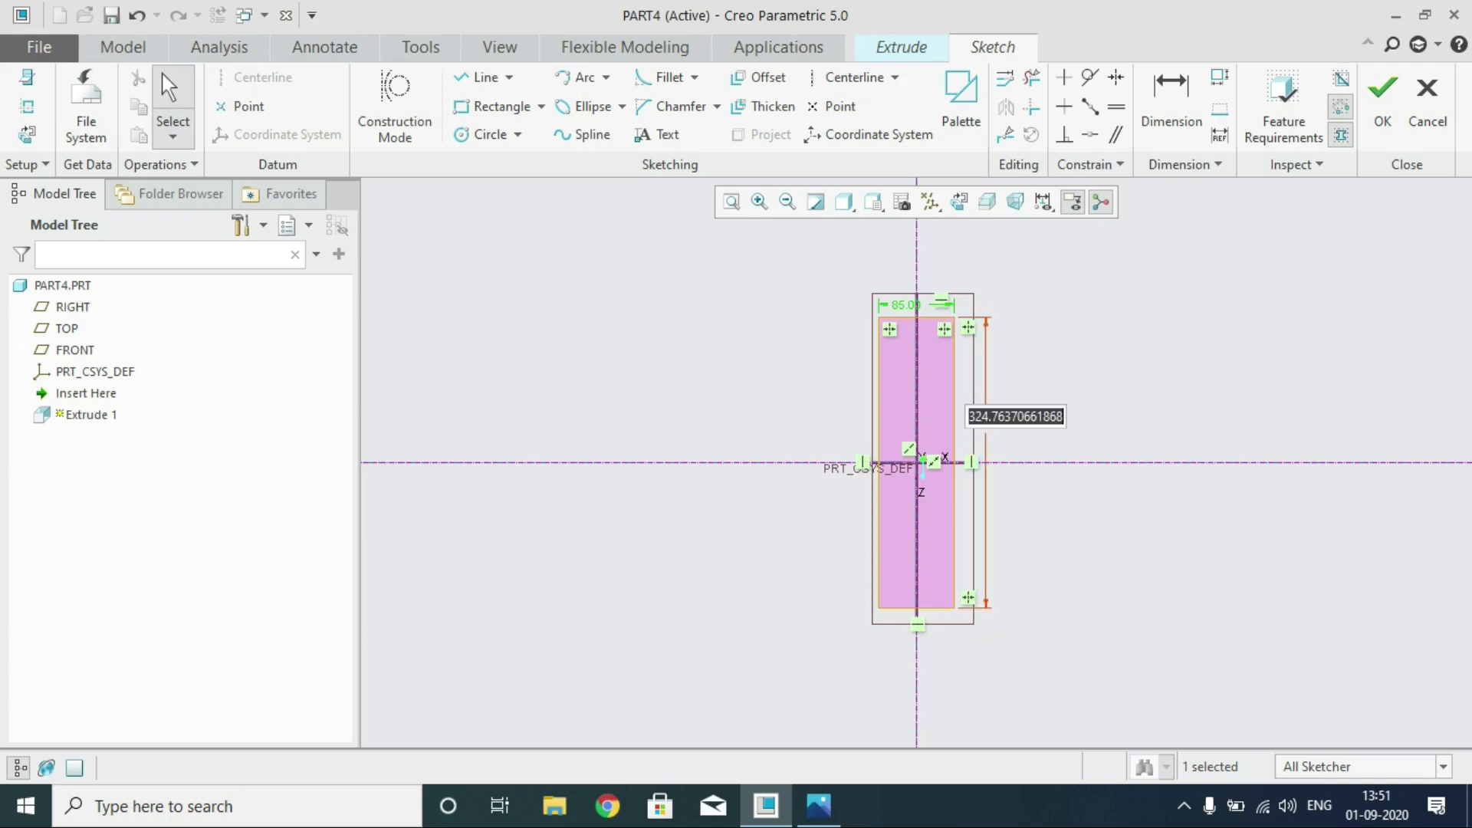
text(140)
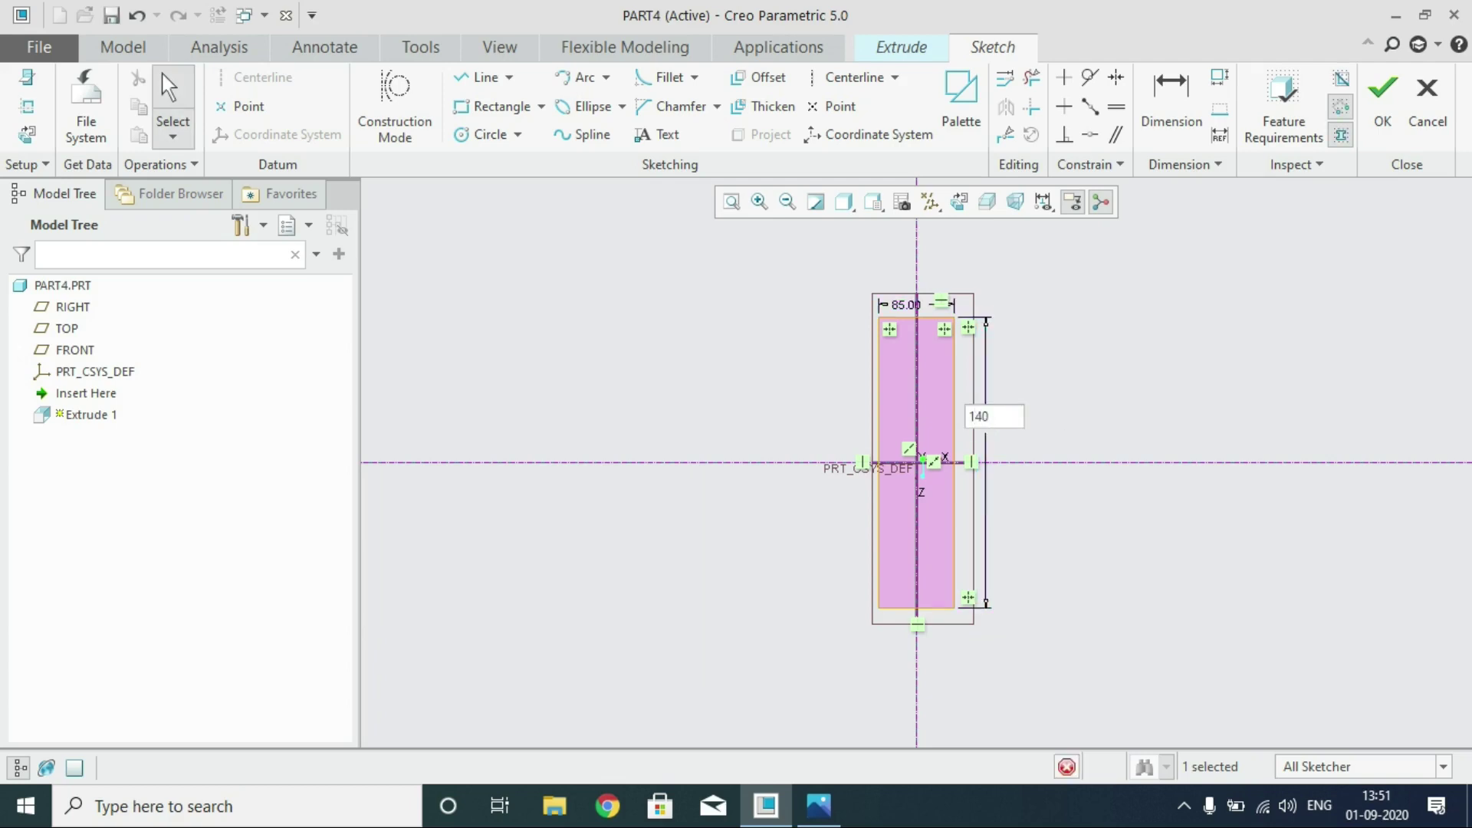
key(Return)
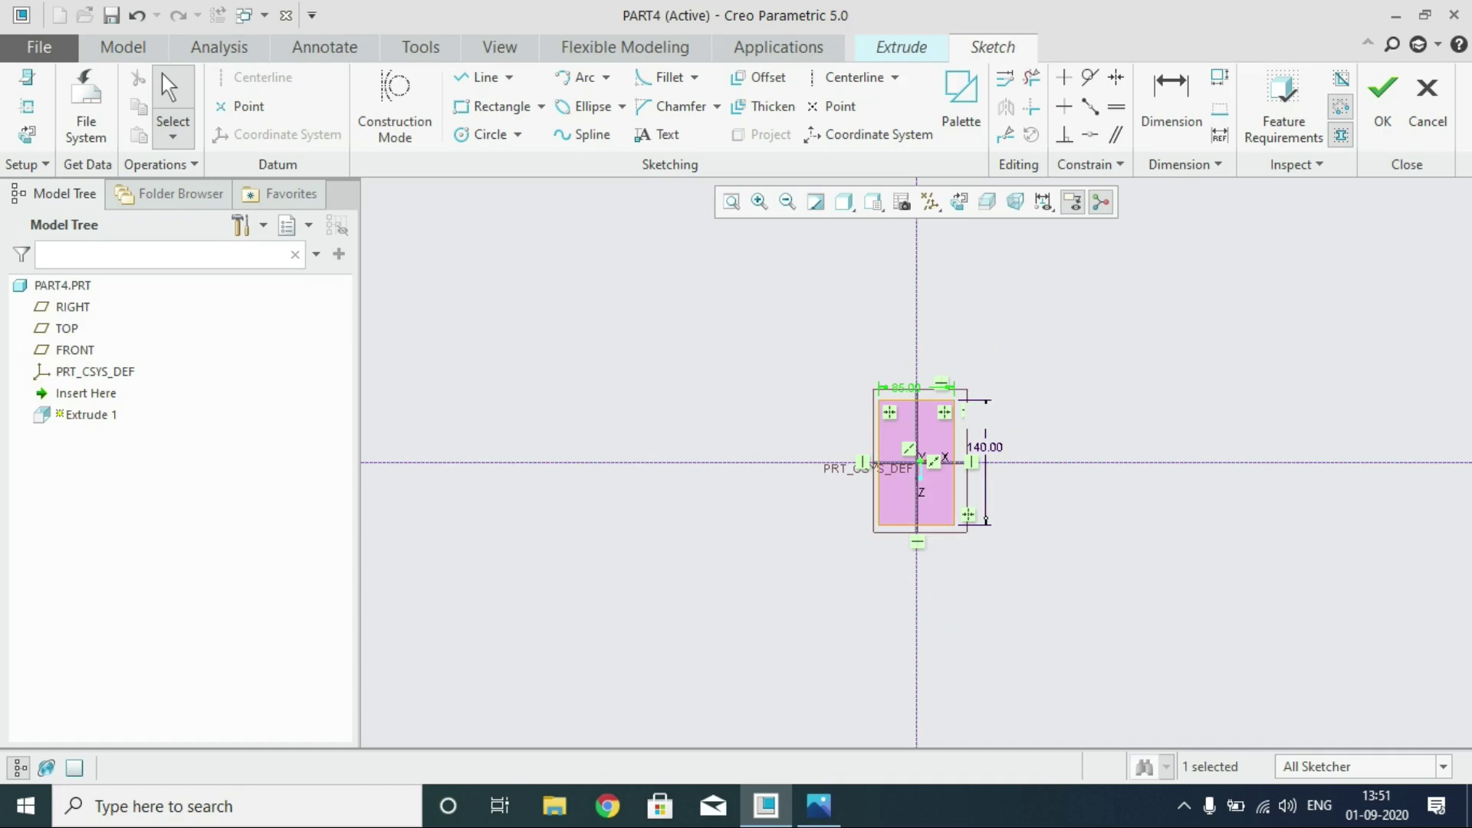
Finish the sketch and extrude the rectangle 18 mm symmetrically about the TOP plane, showing it in the default orientation
click(1384, 100)
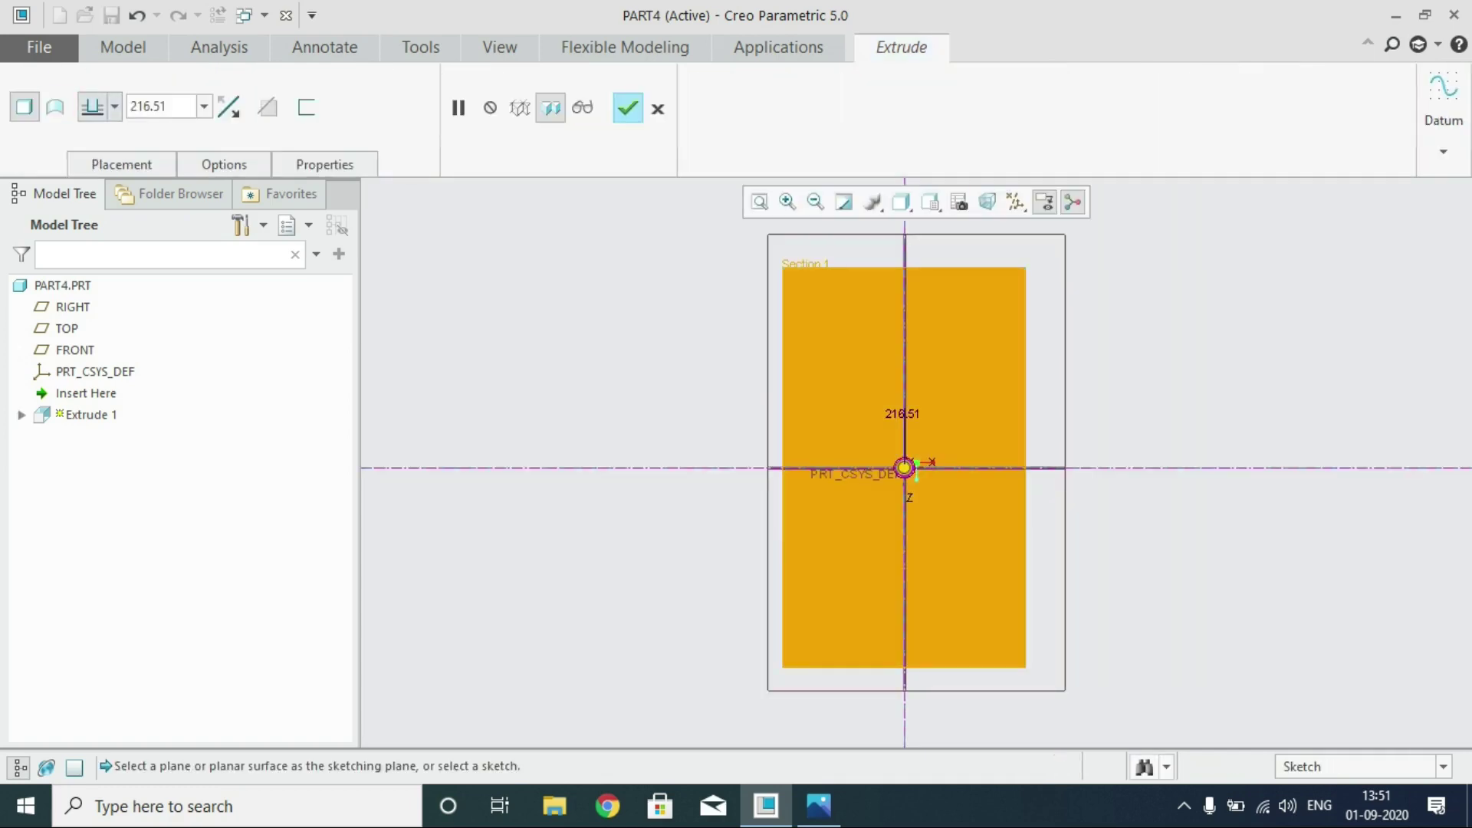
double_click(149, 106)
text(1)
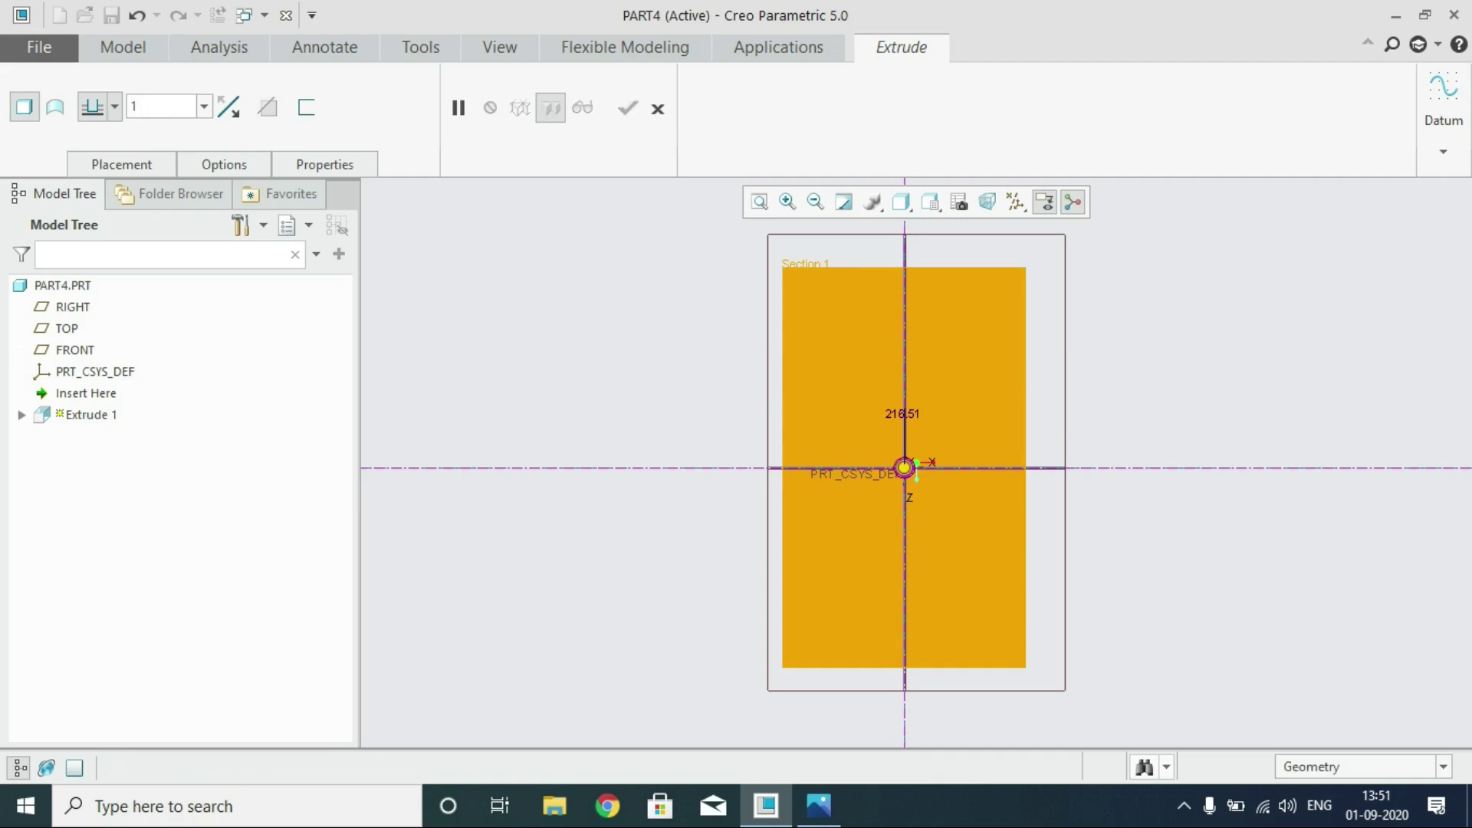
text(8)
key(Return)
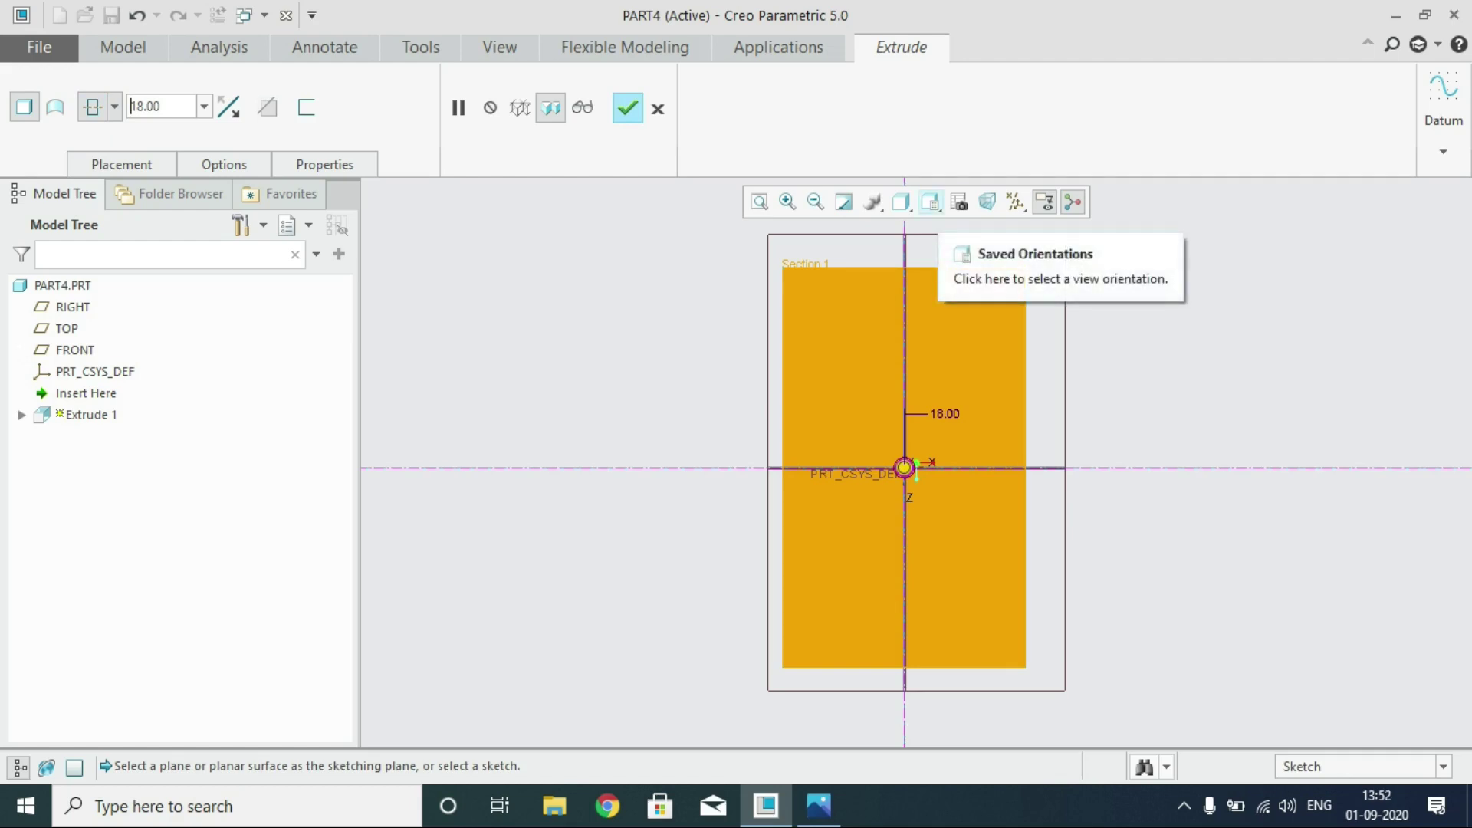
click(930, 202)
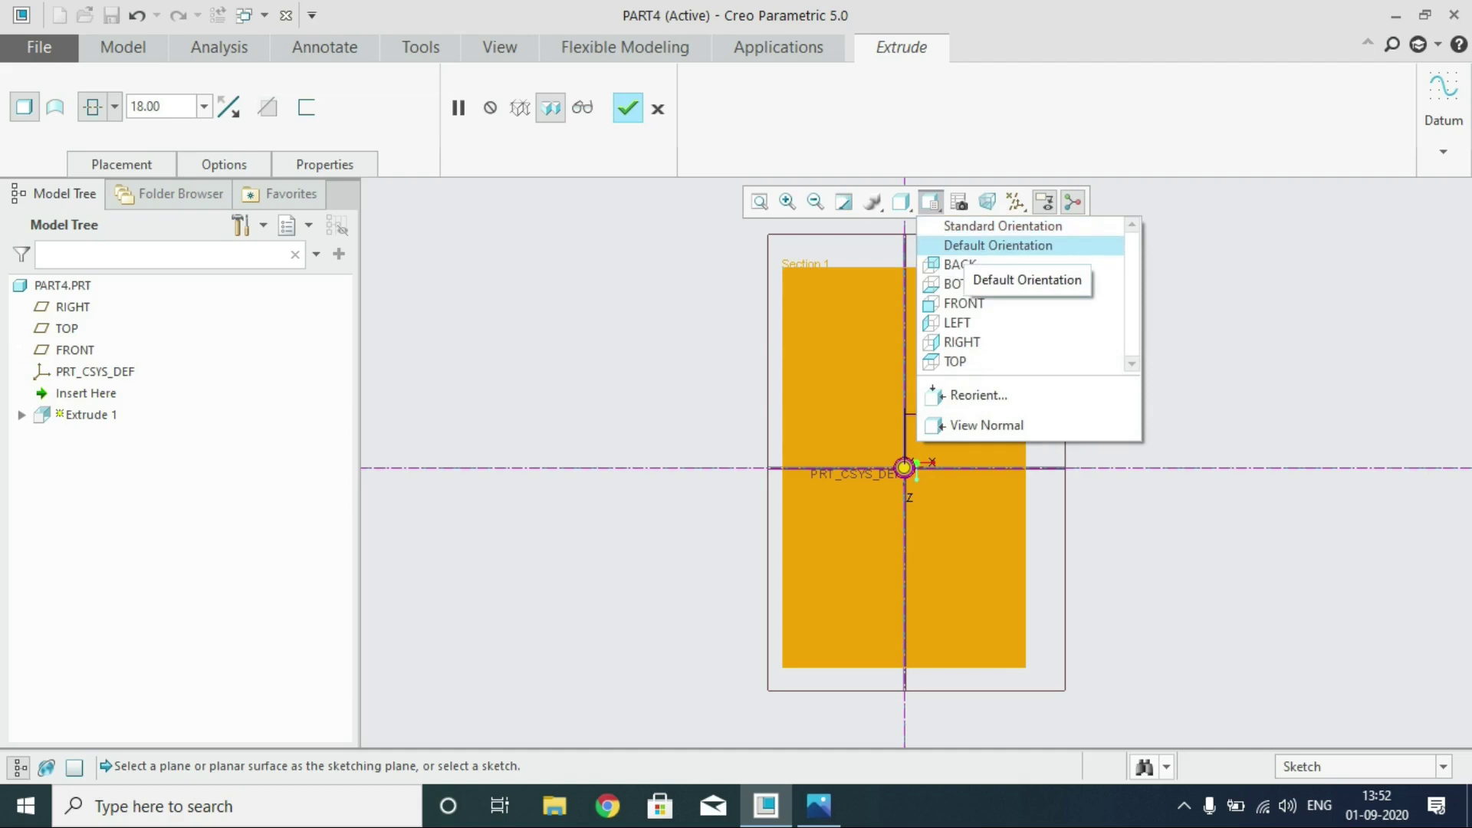
click(968, 246)
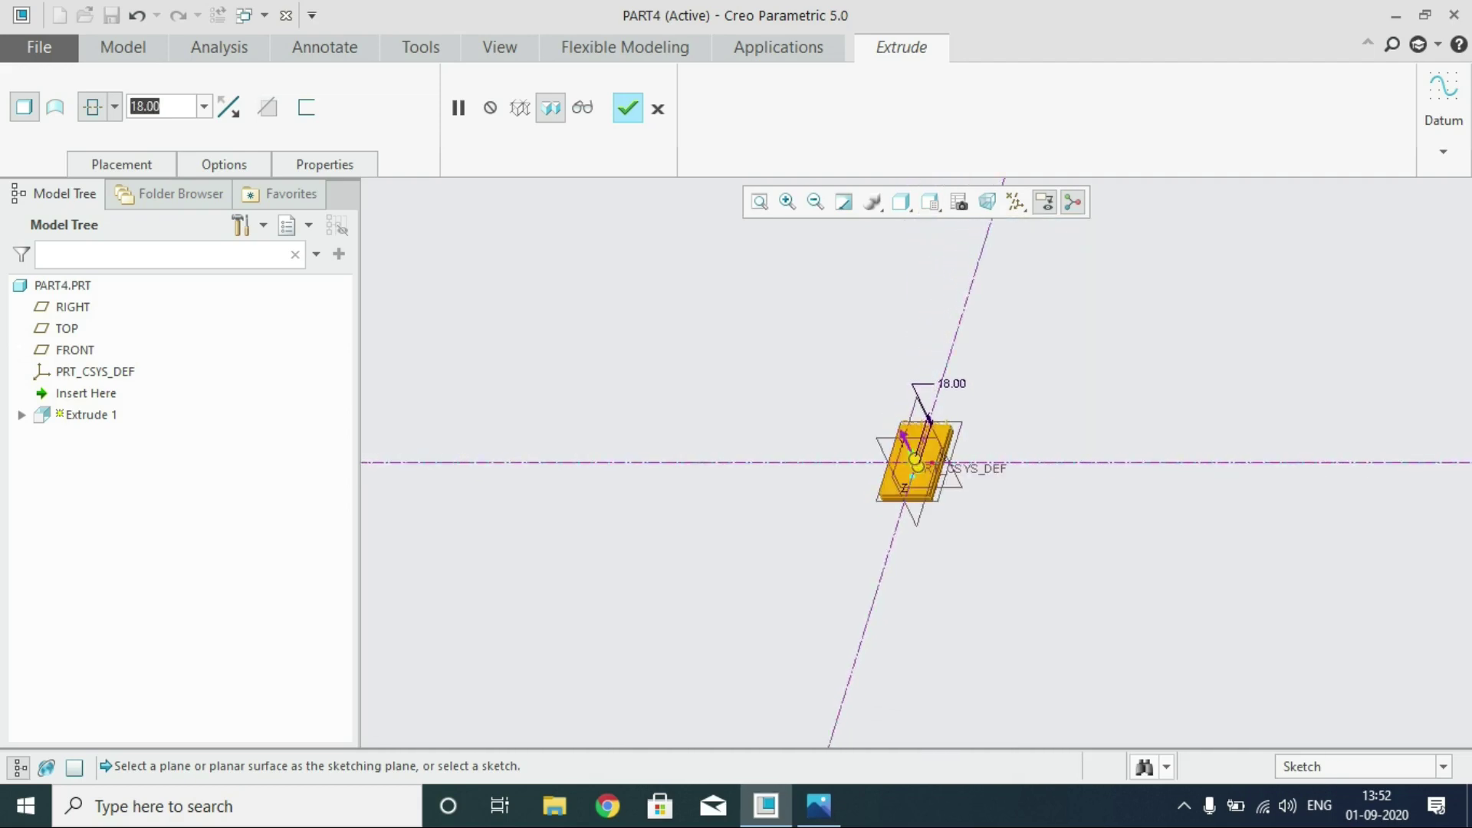
click(628, 108)
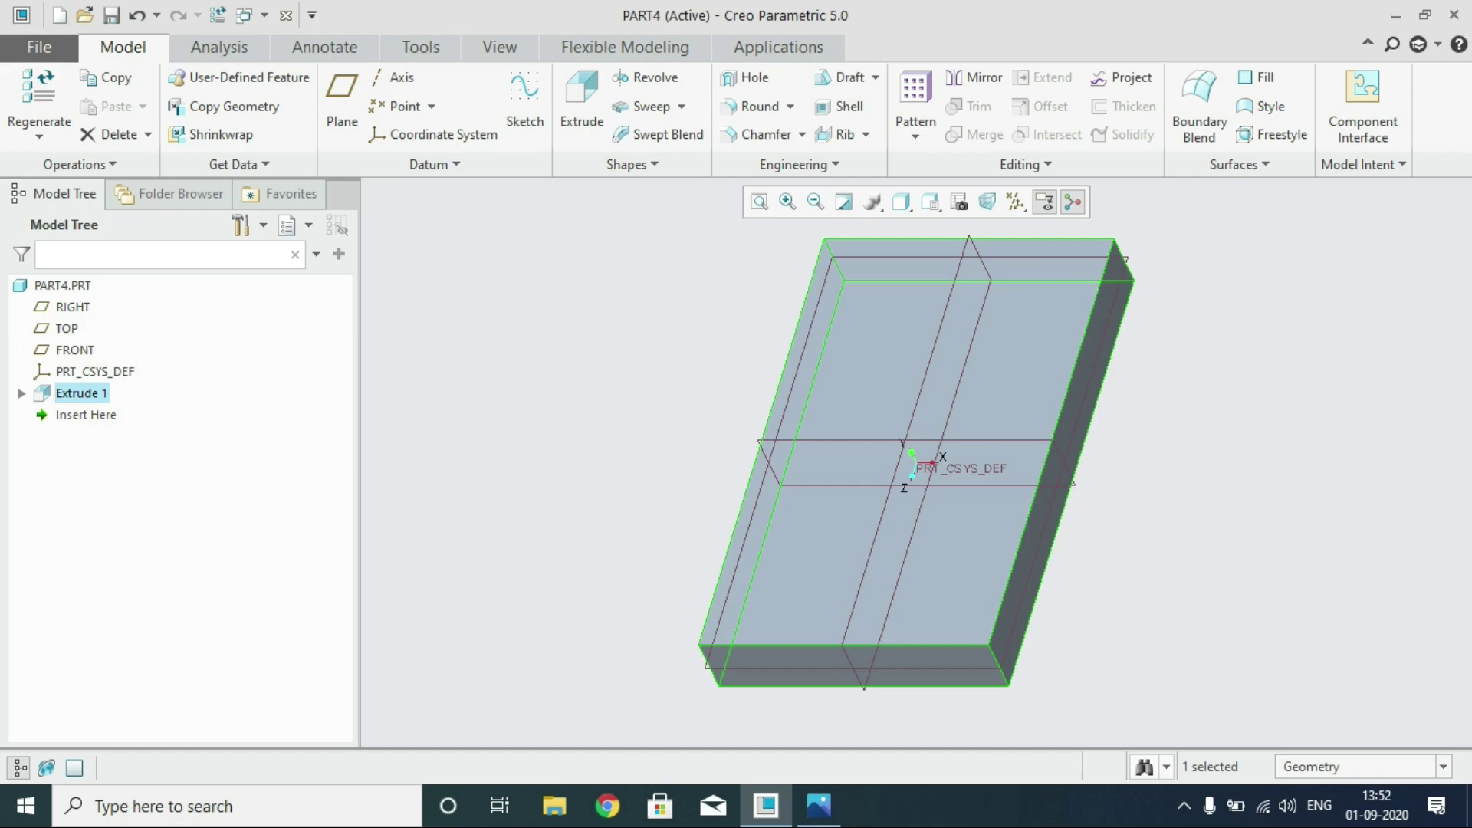
Create a datum plane through the base's long side face on the negative X side
middle_drag(736, 506, 882, 437)
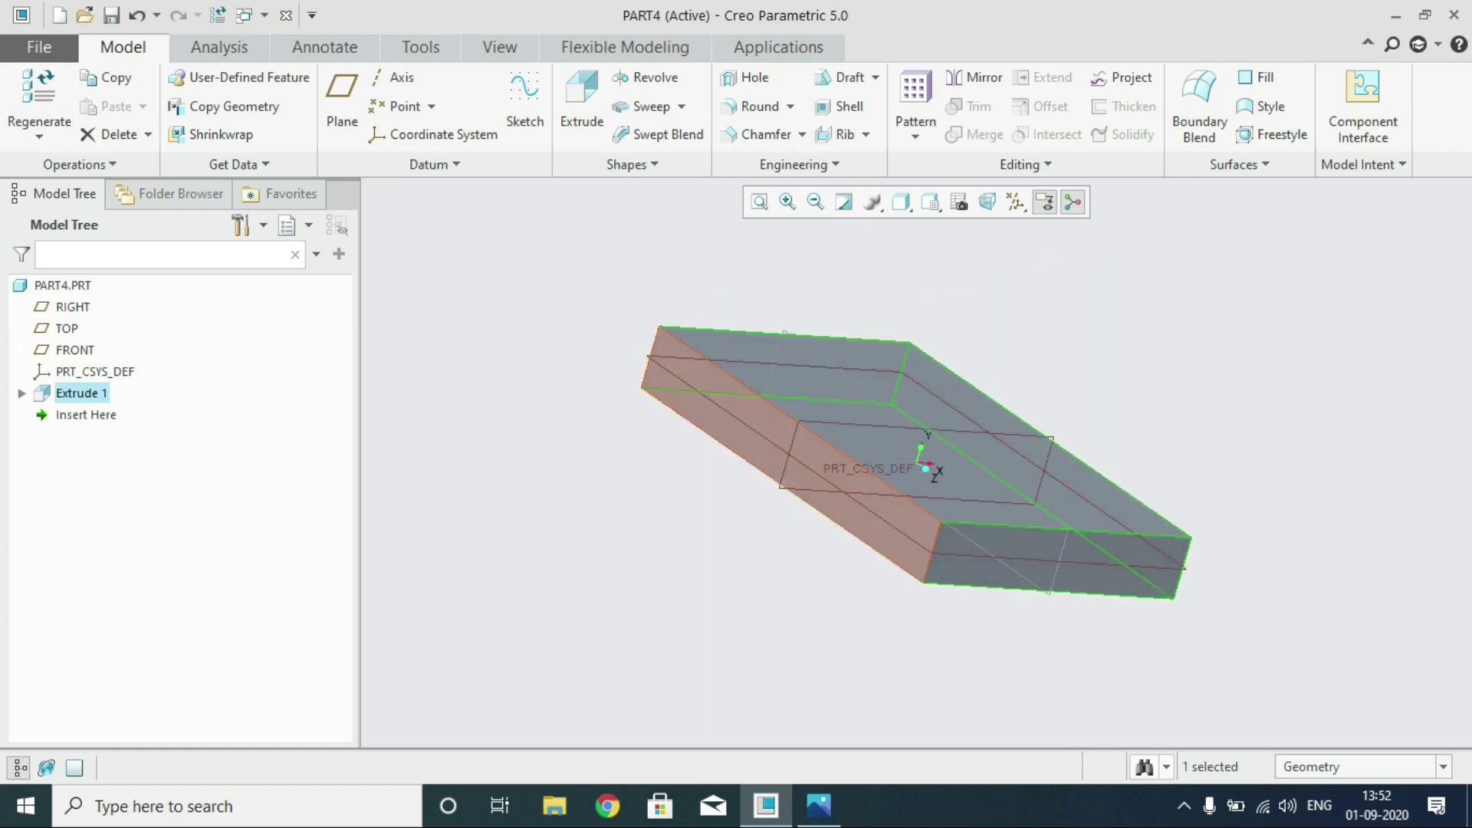
click(885, 511)
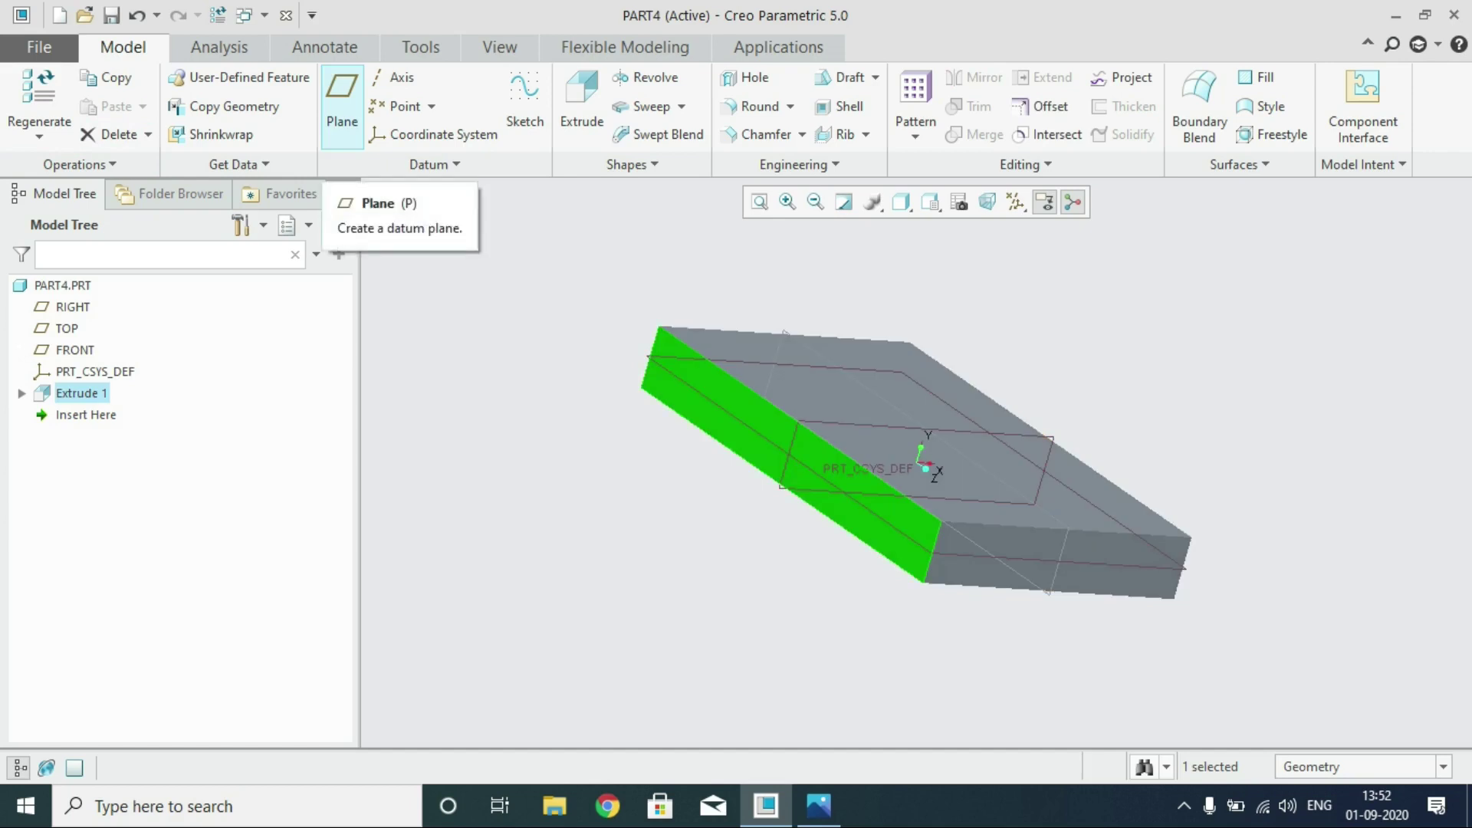
click(342, 103)
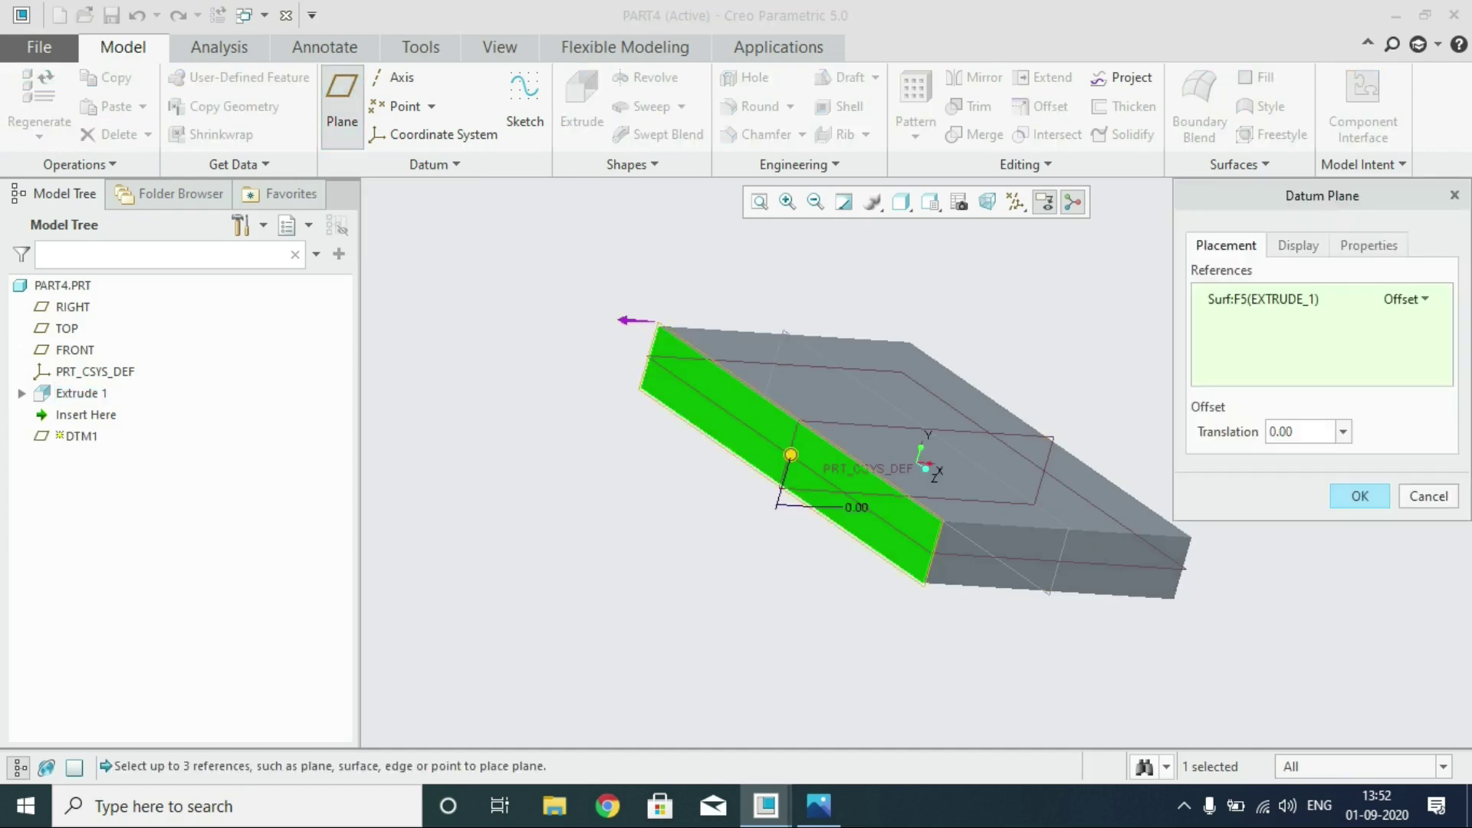
click(1407, 299)
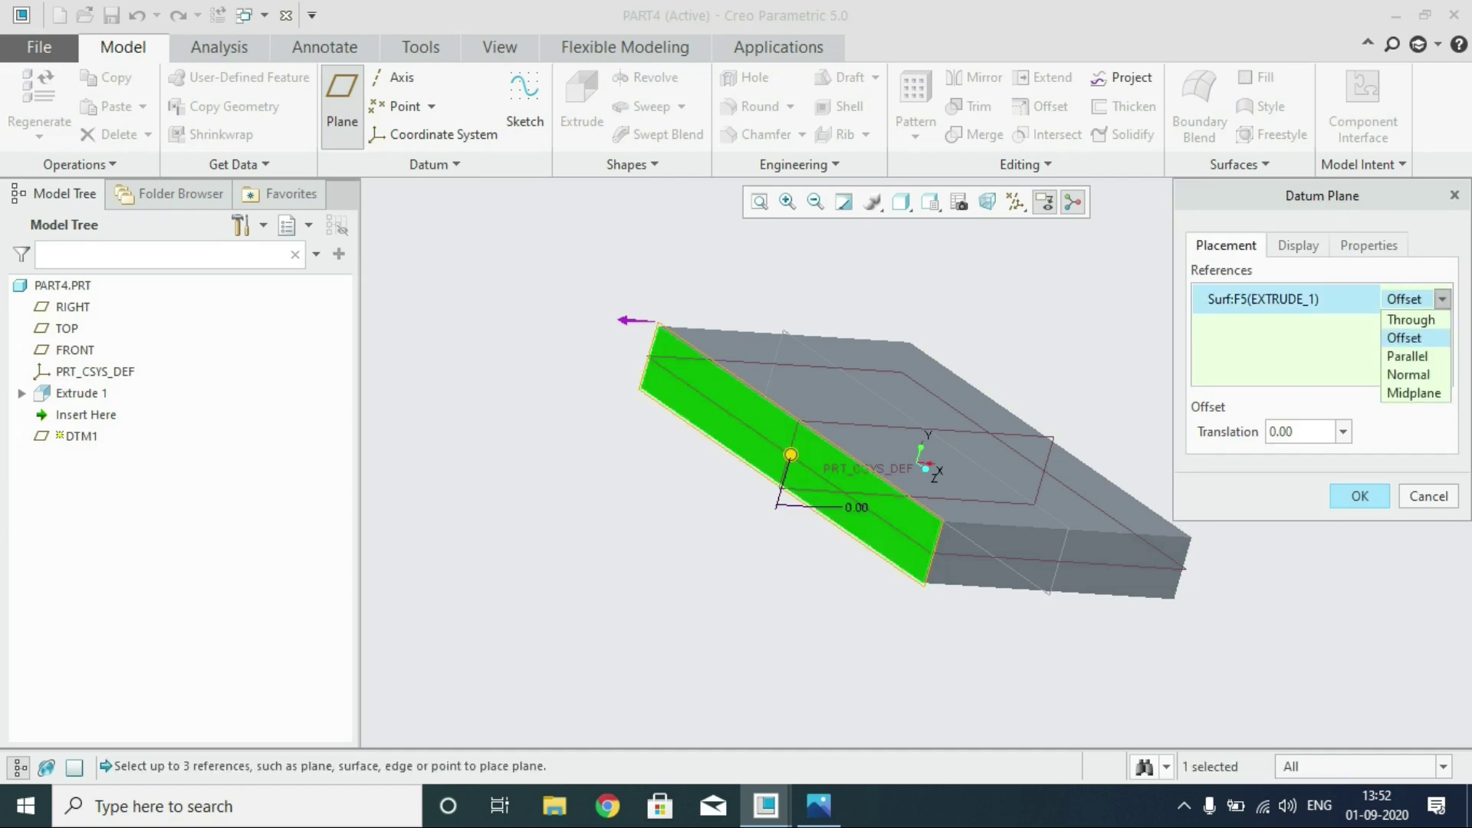
click(1411, 320)
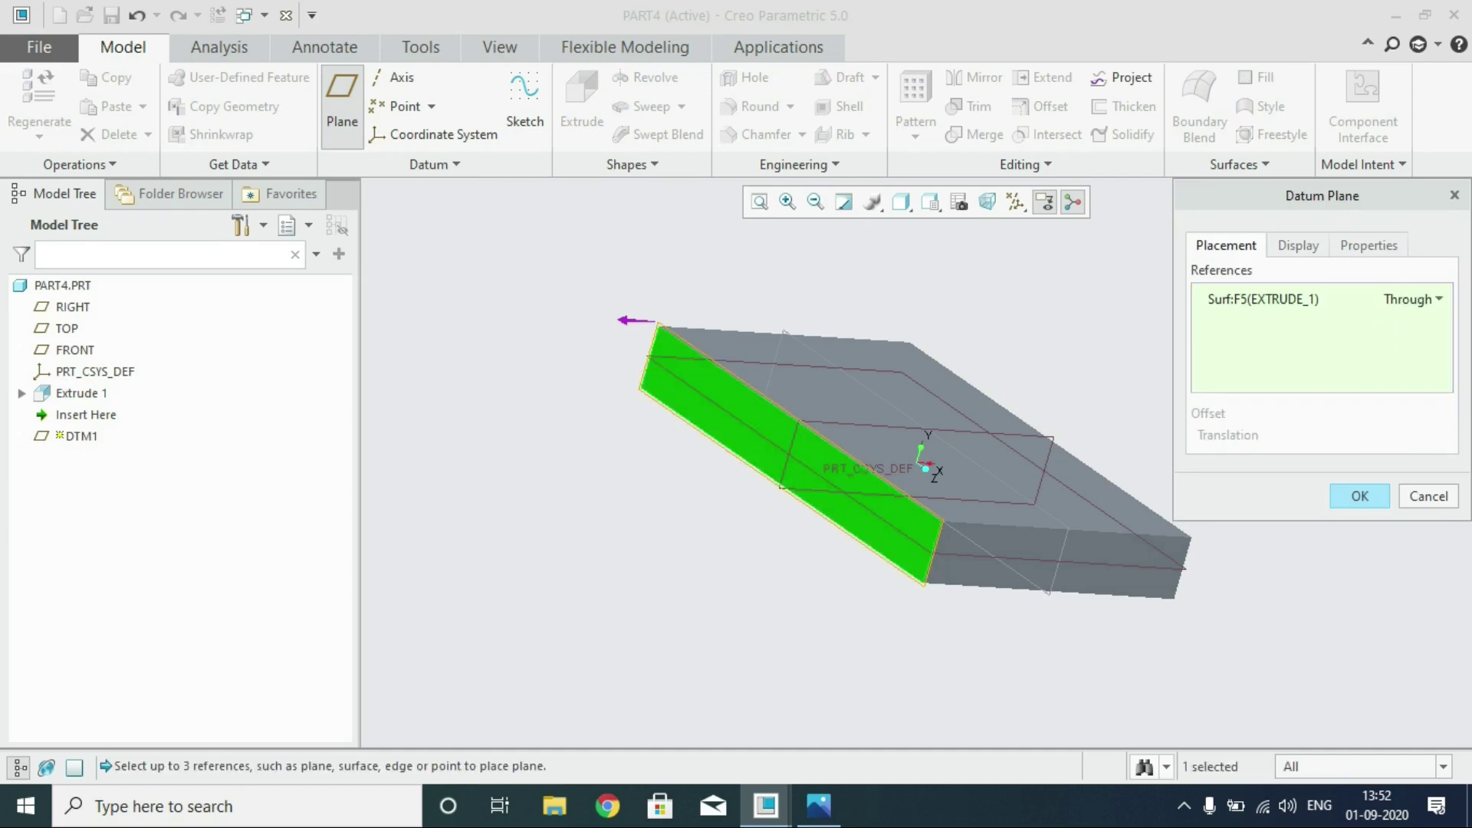
click(1360, 496)
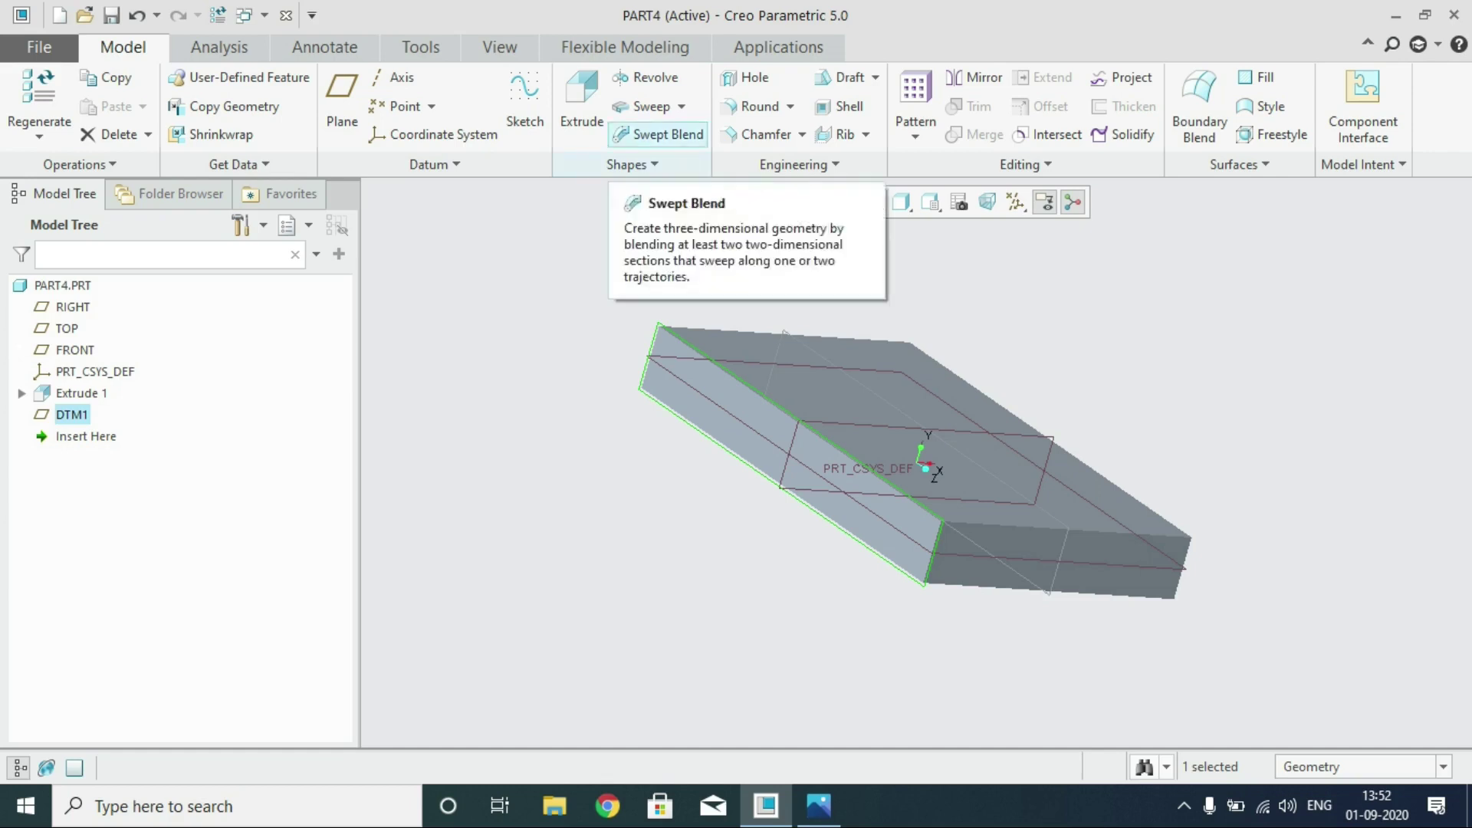
Start an extrude sketch on the new datum plane in the RIGHT view and draw a circle about 22 mm in diameter above the base
click(582, 108)
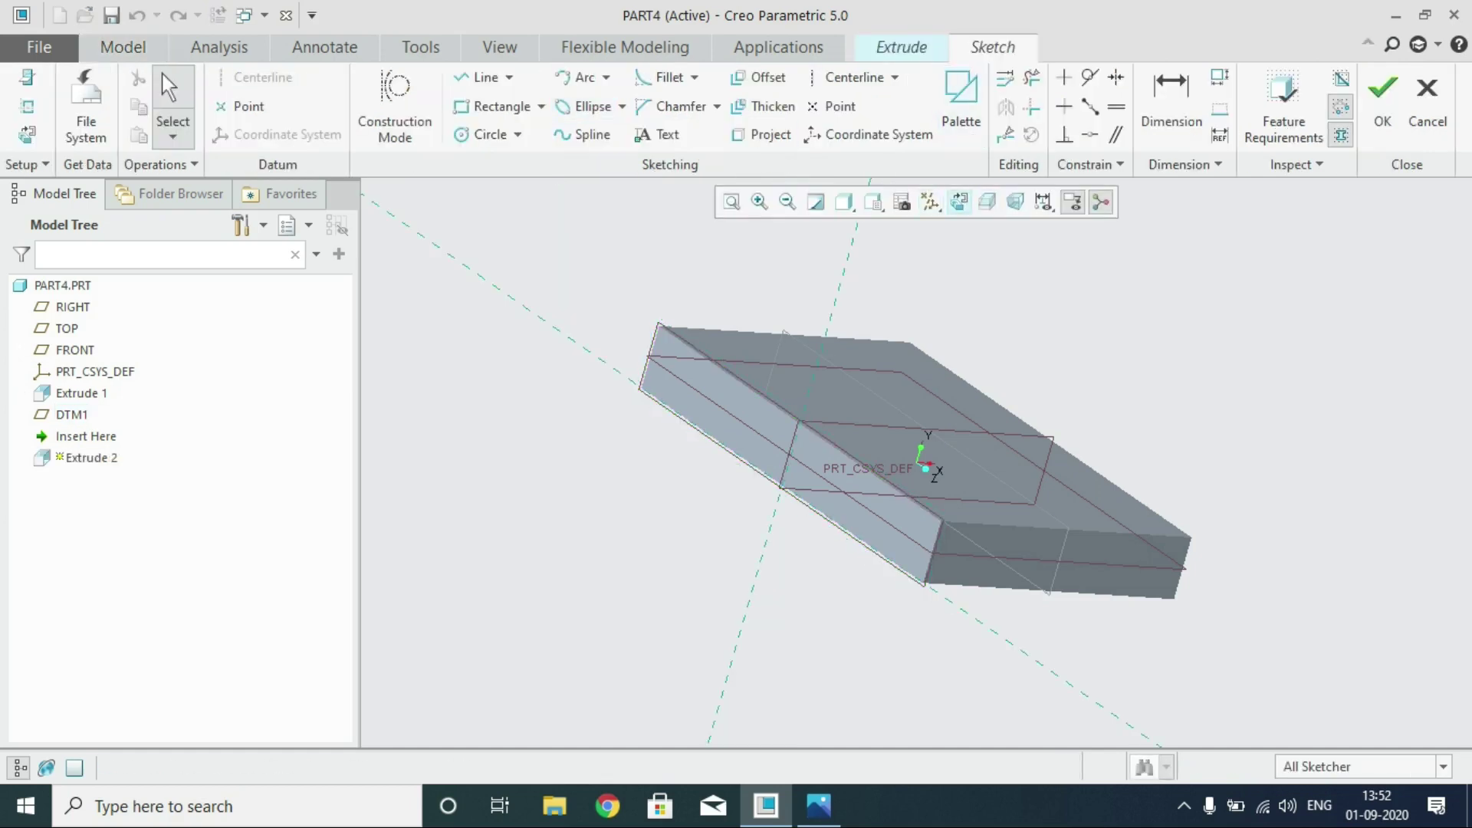
click(874, 201)
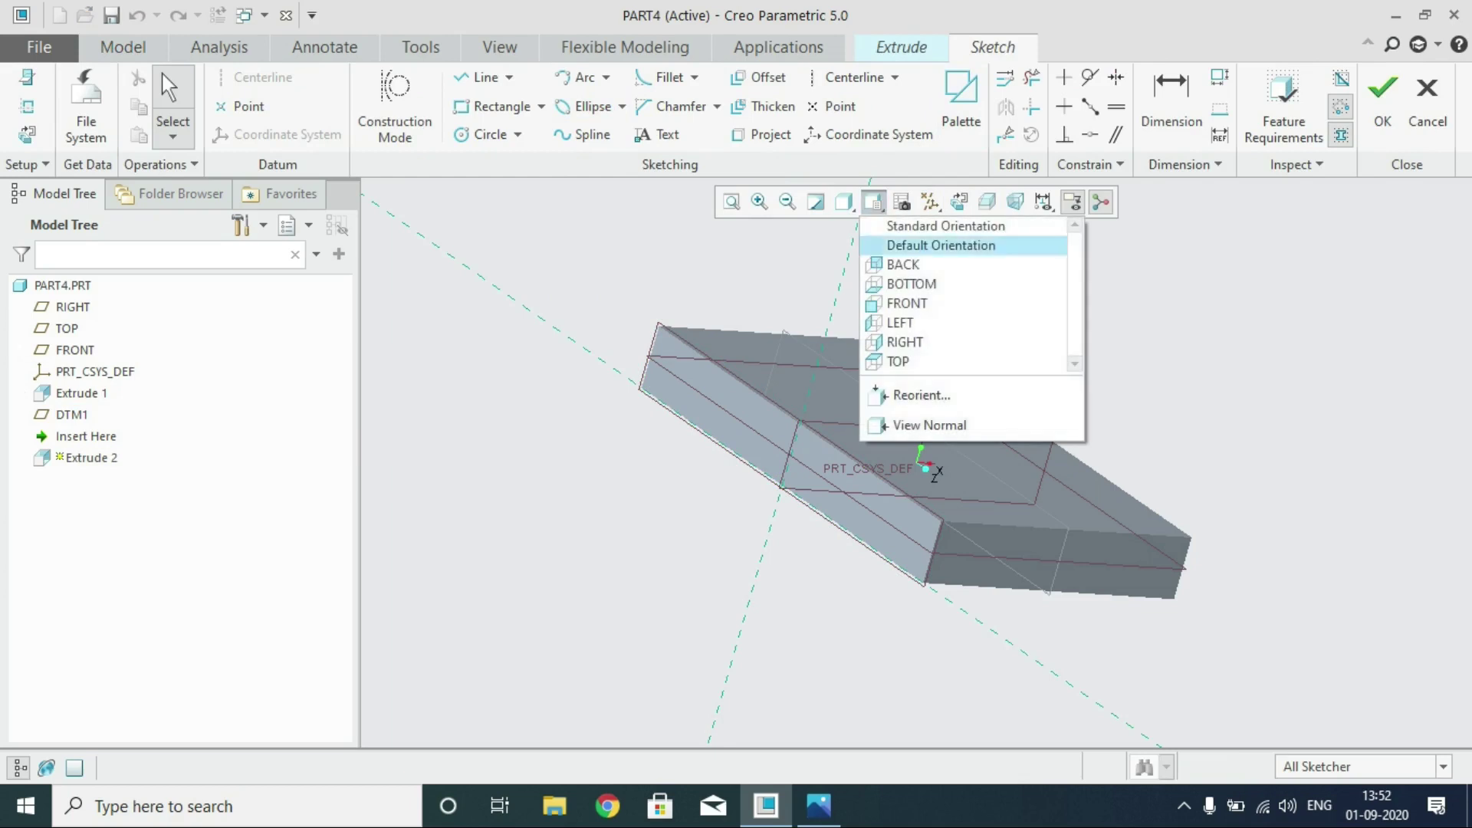
click(905, 342)
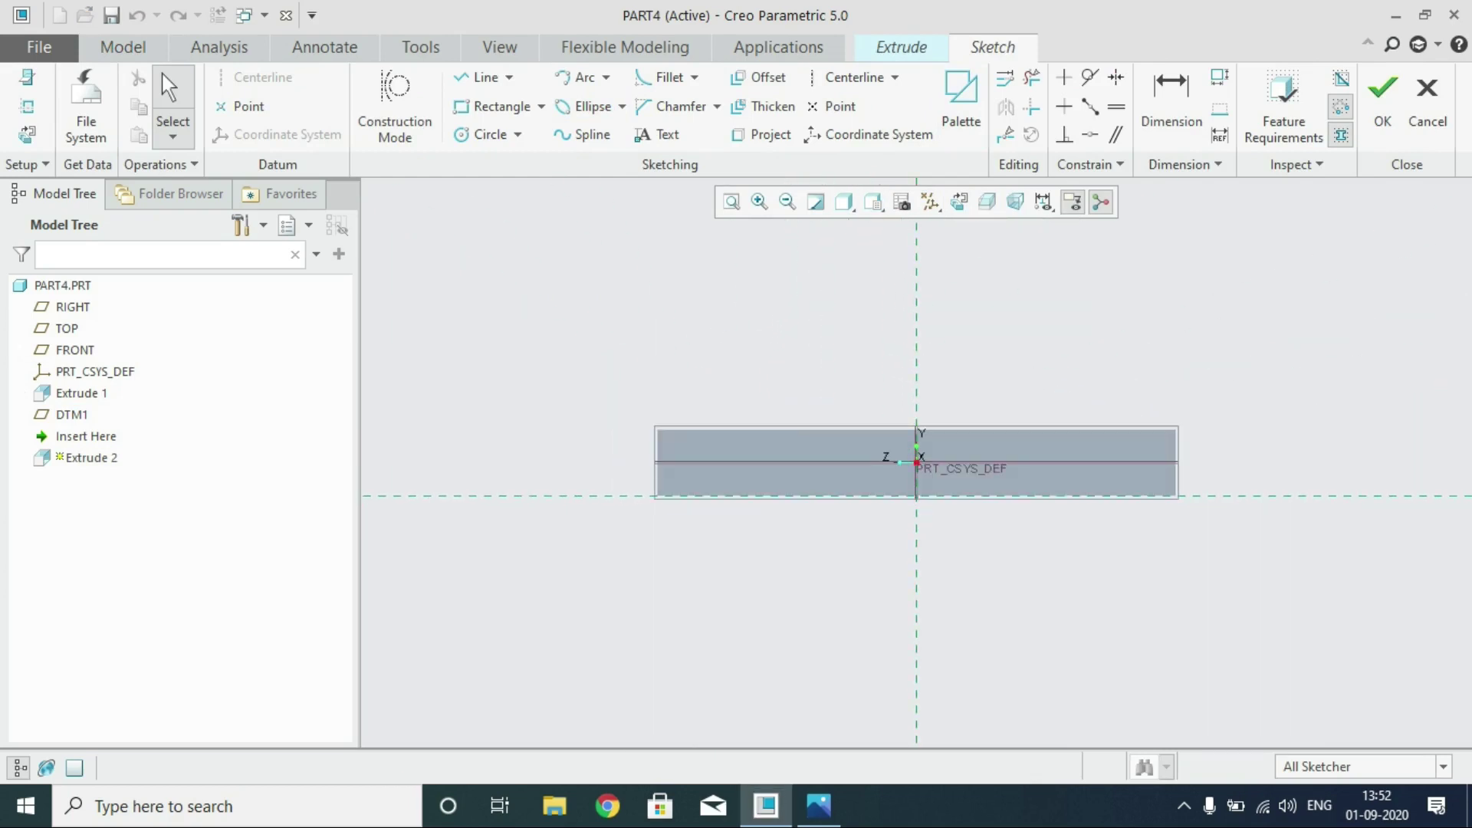
click(518, 134)
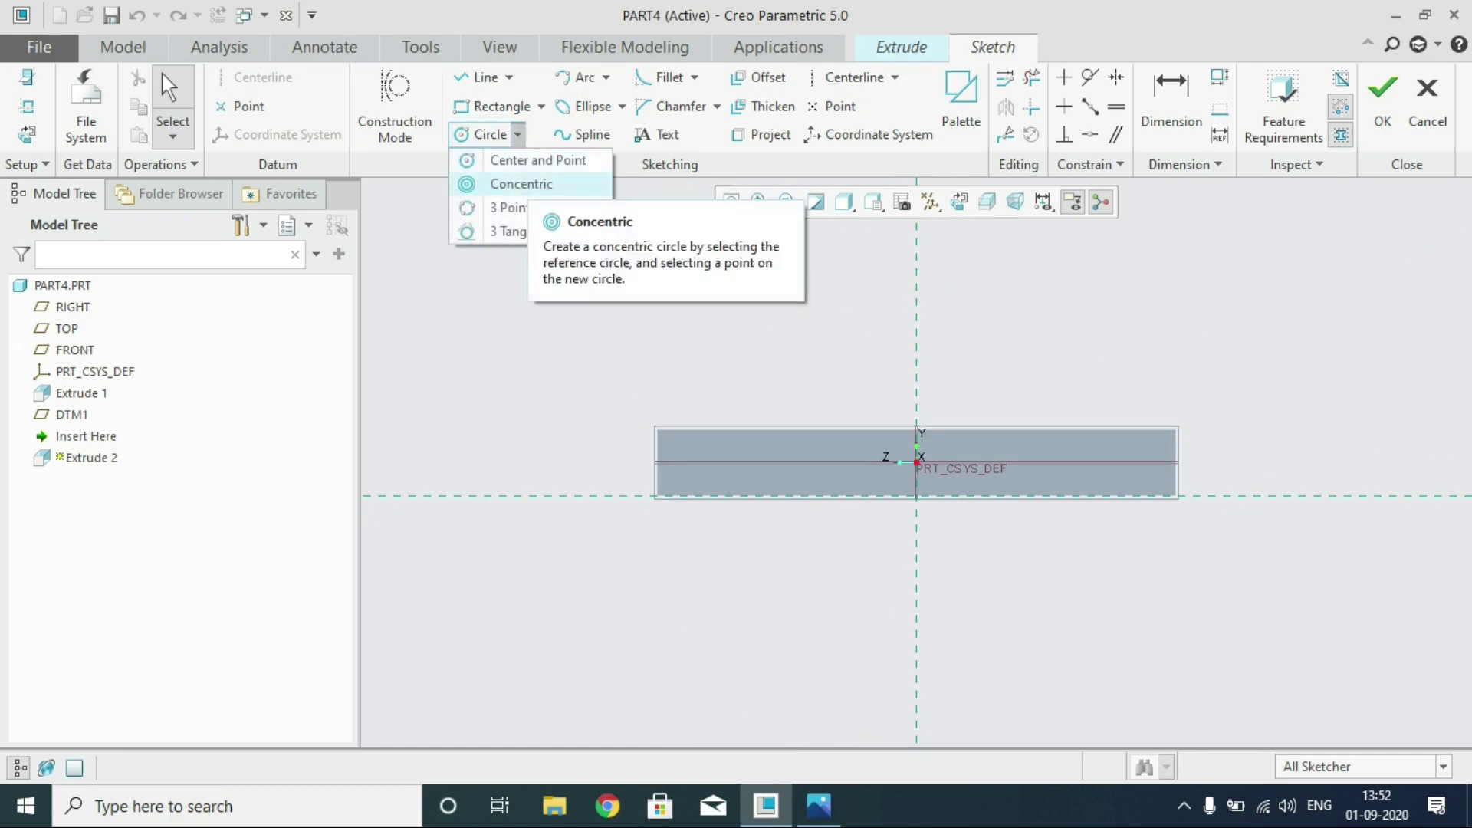
click(537, 160)
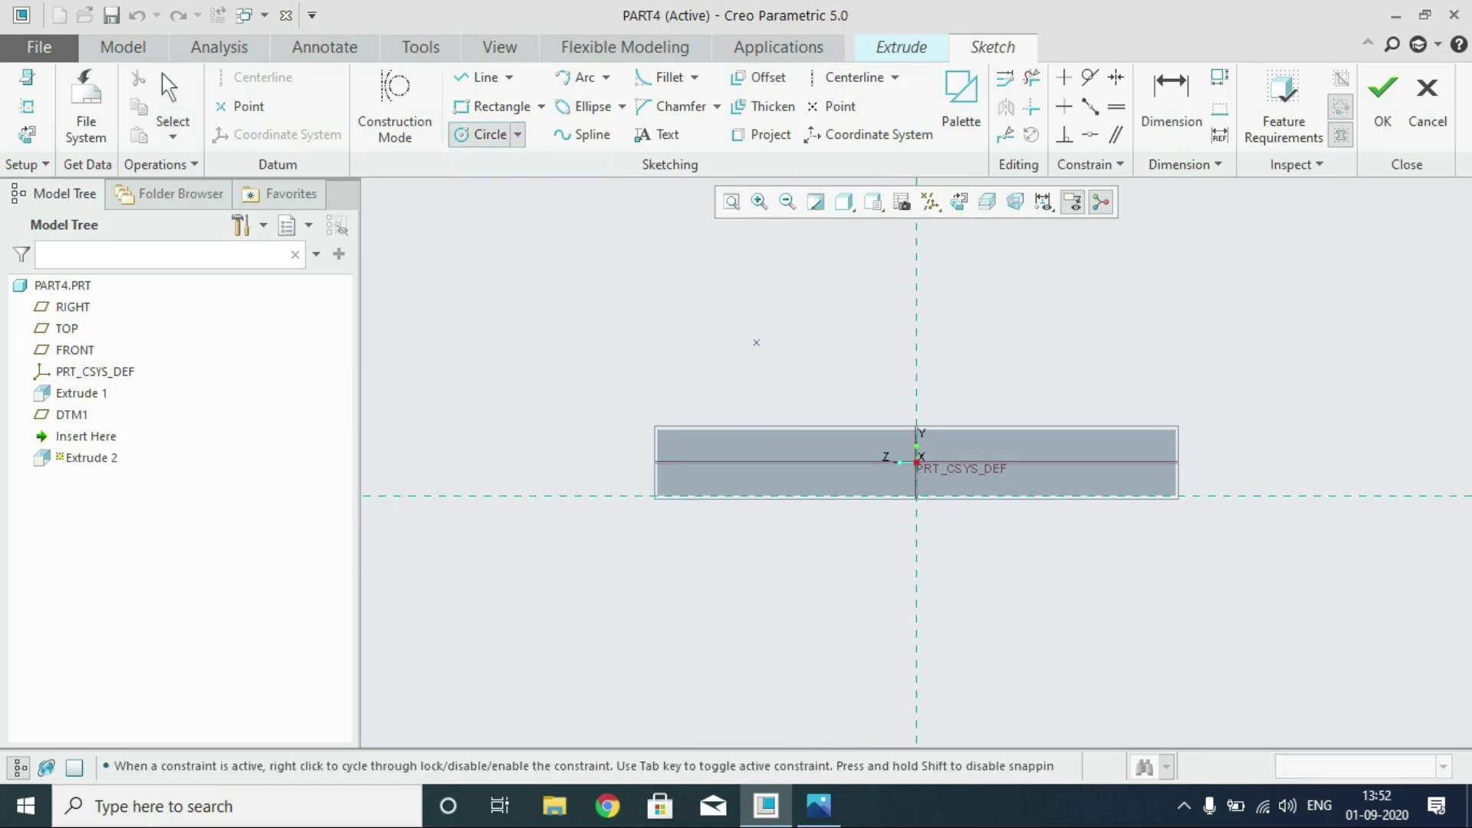
click(744, 325)
click(778, 305)
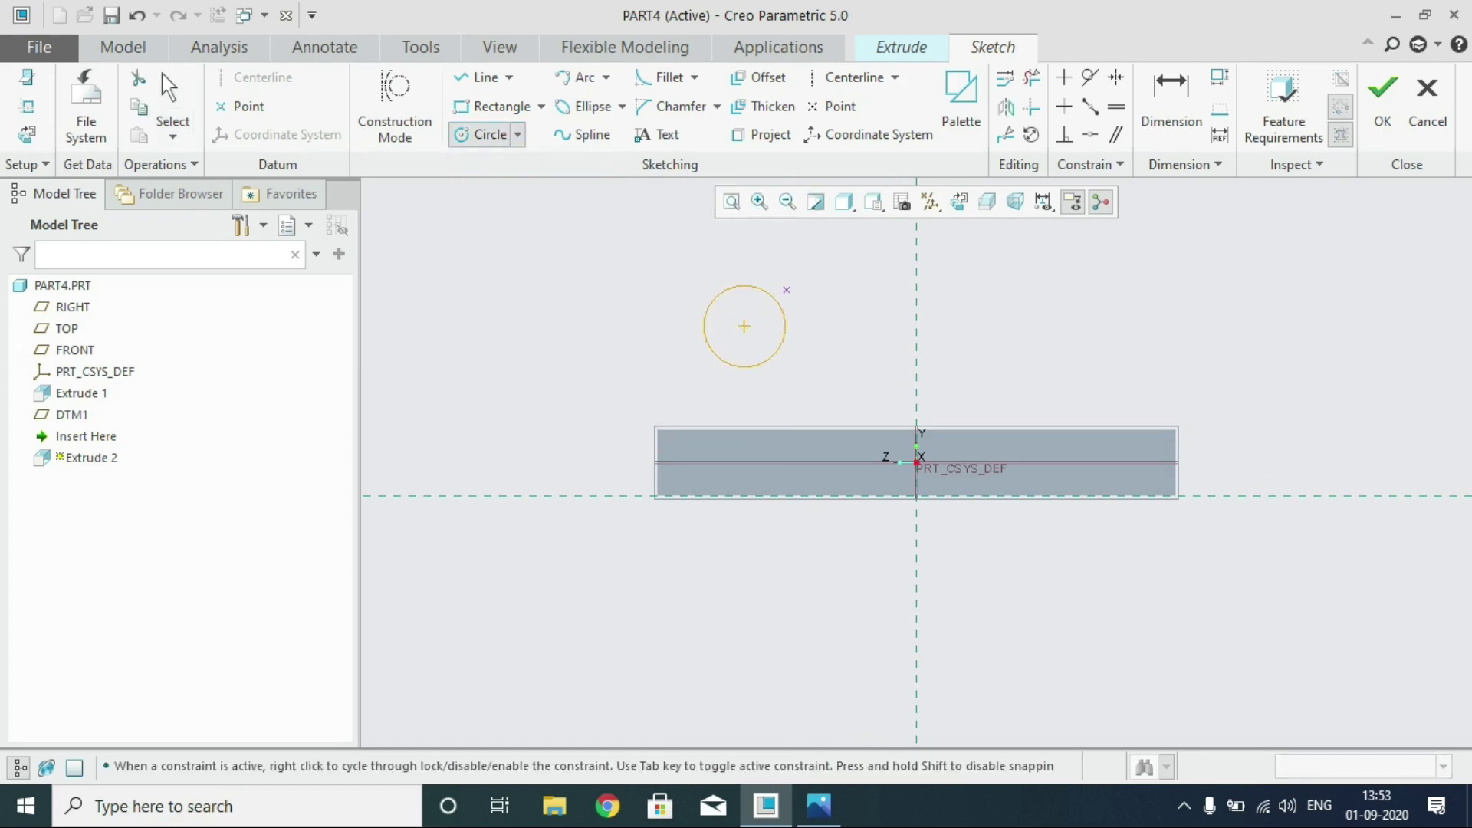
middle_click(800, 290)
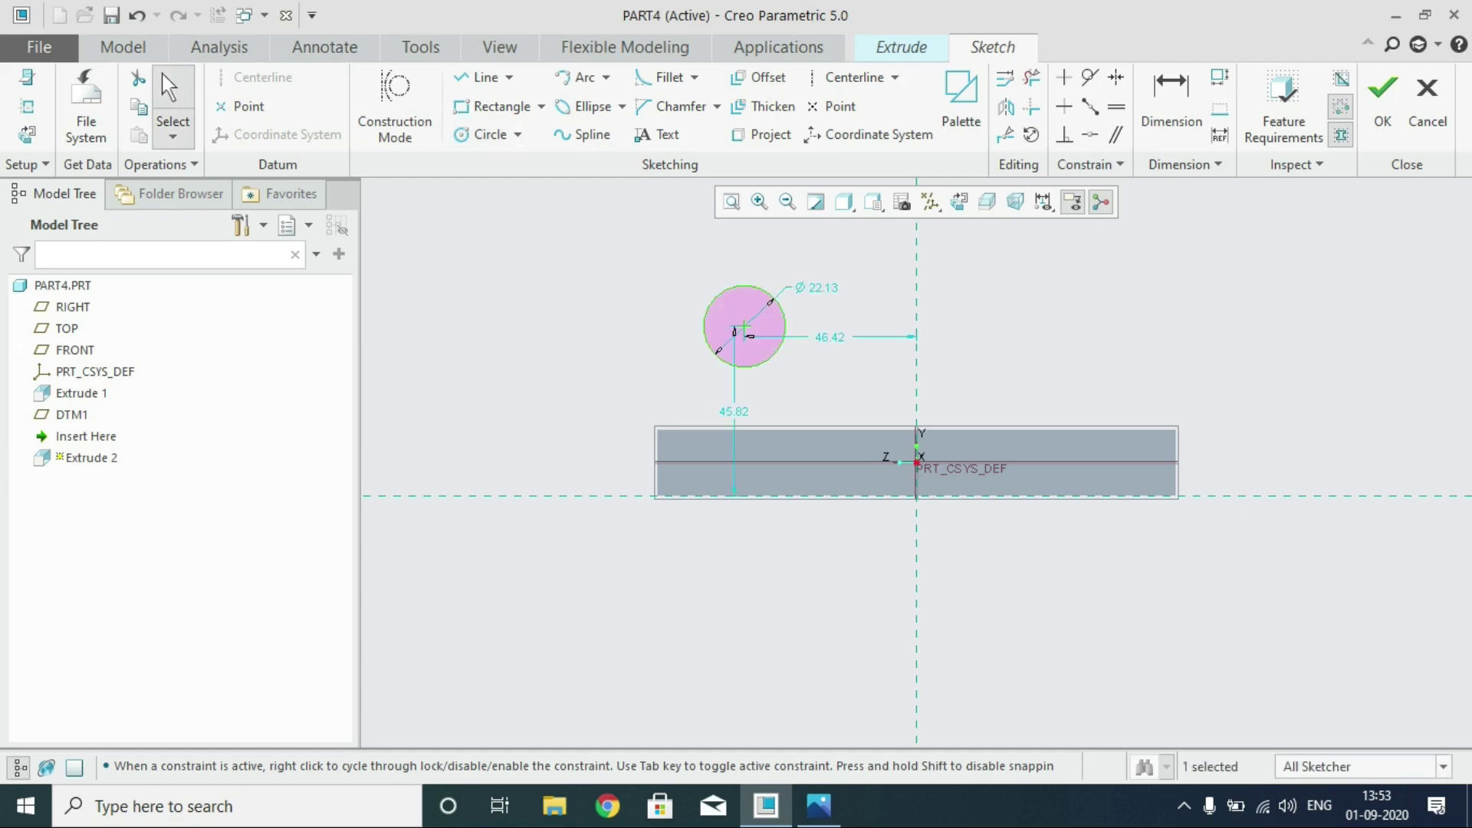
Dimension the circle's center vertically from the base's upper edge and horizontally from the base's nearer end edge
key(d)
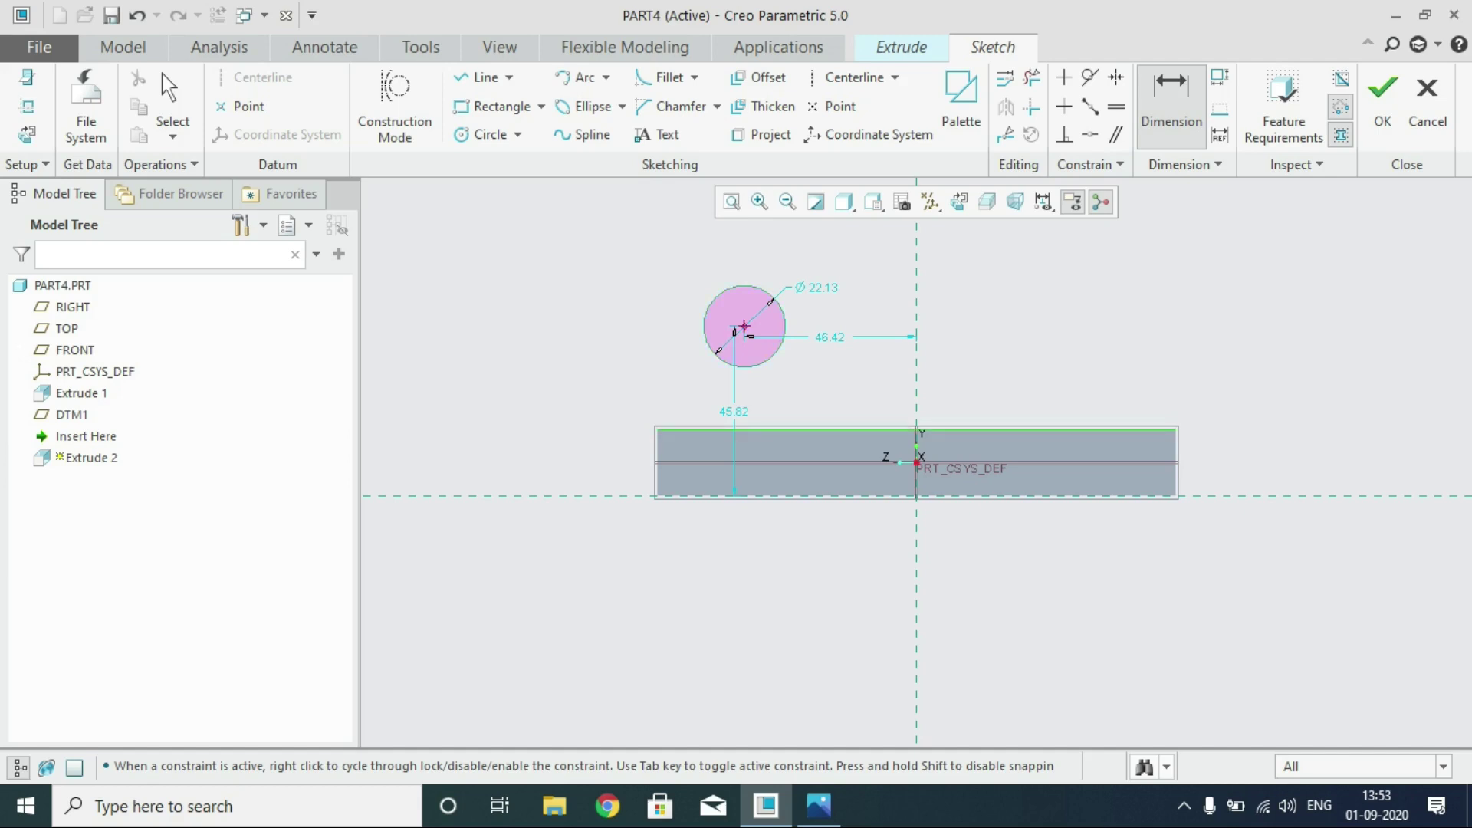
middle_click(802, 385)
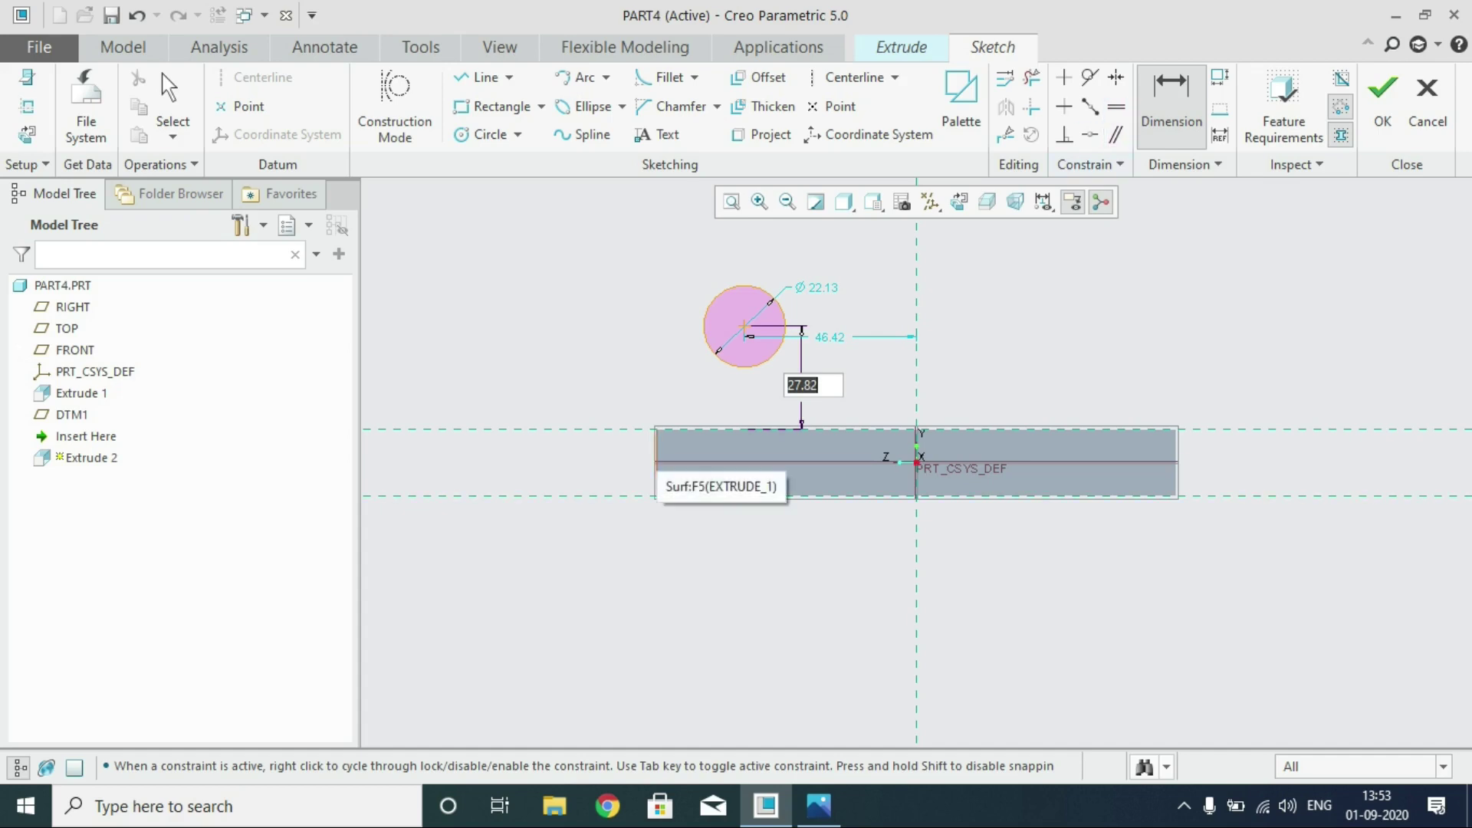
key(Return)
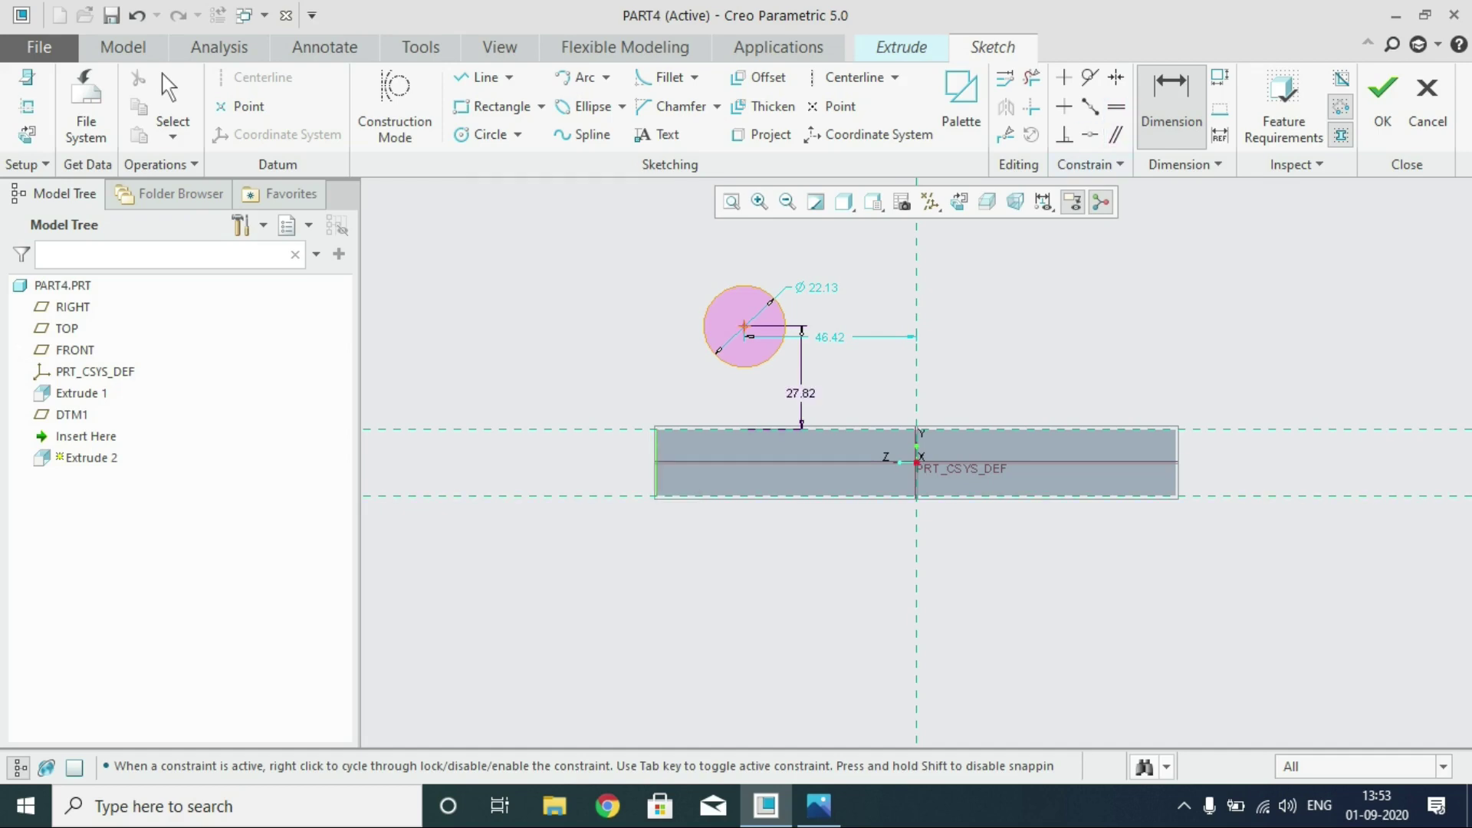
click(744, 327)
middle_click(723, 387)
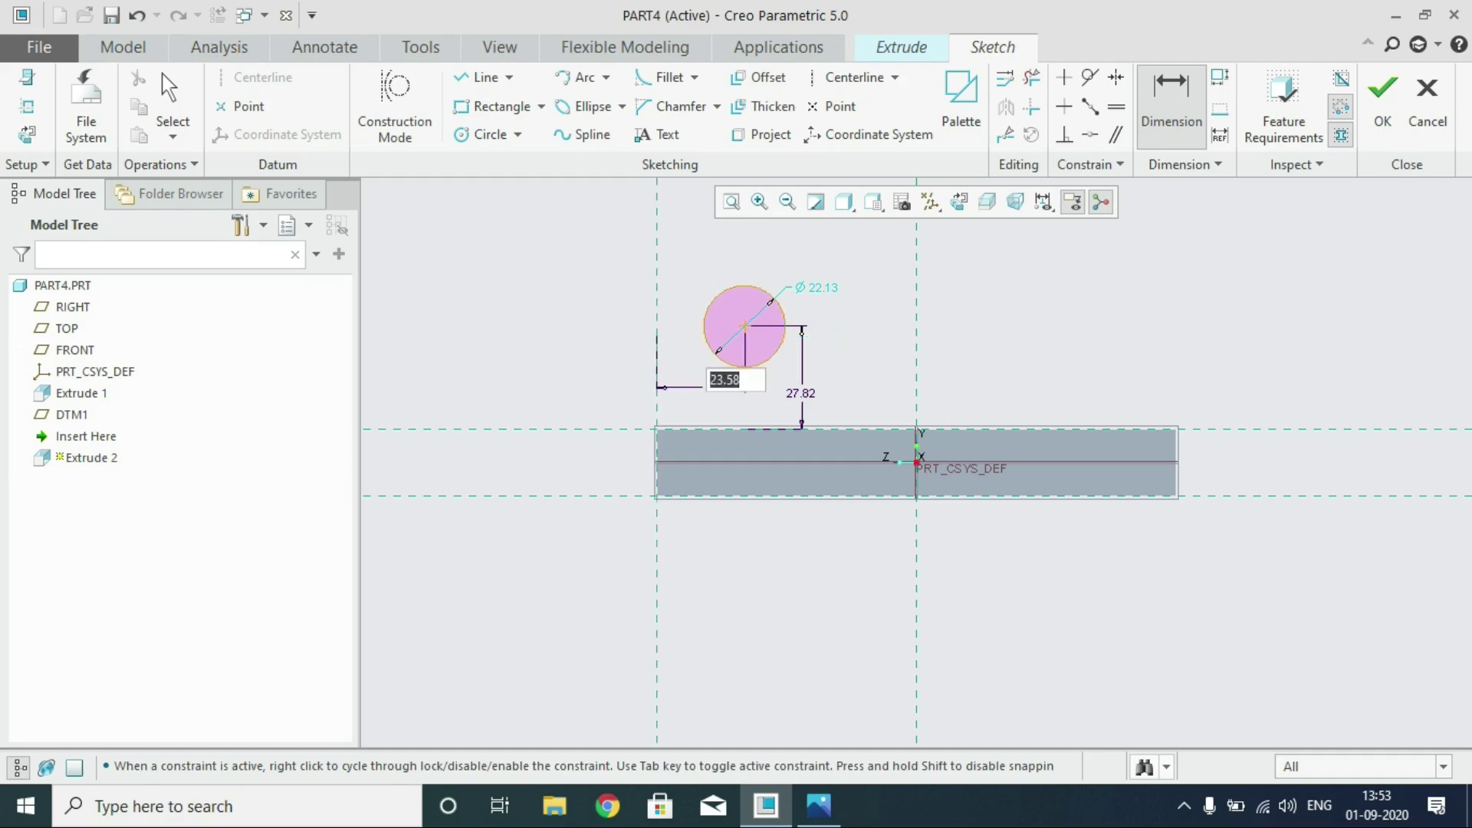
Check the model 2.jpg drawing and set the circle center's horizontal distance from the base's end edge to 20 mm
key(alt+Tab)
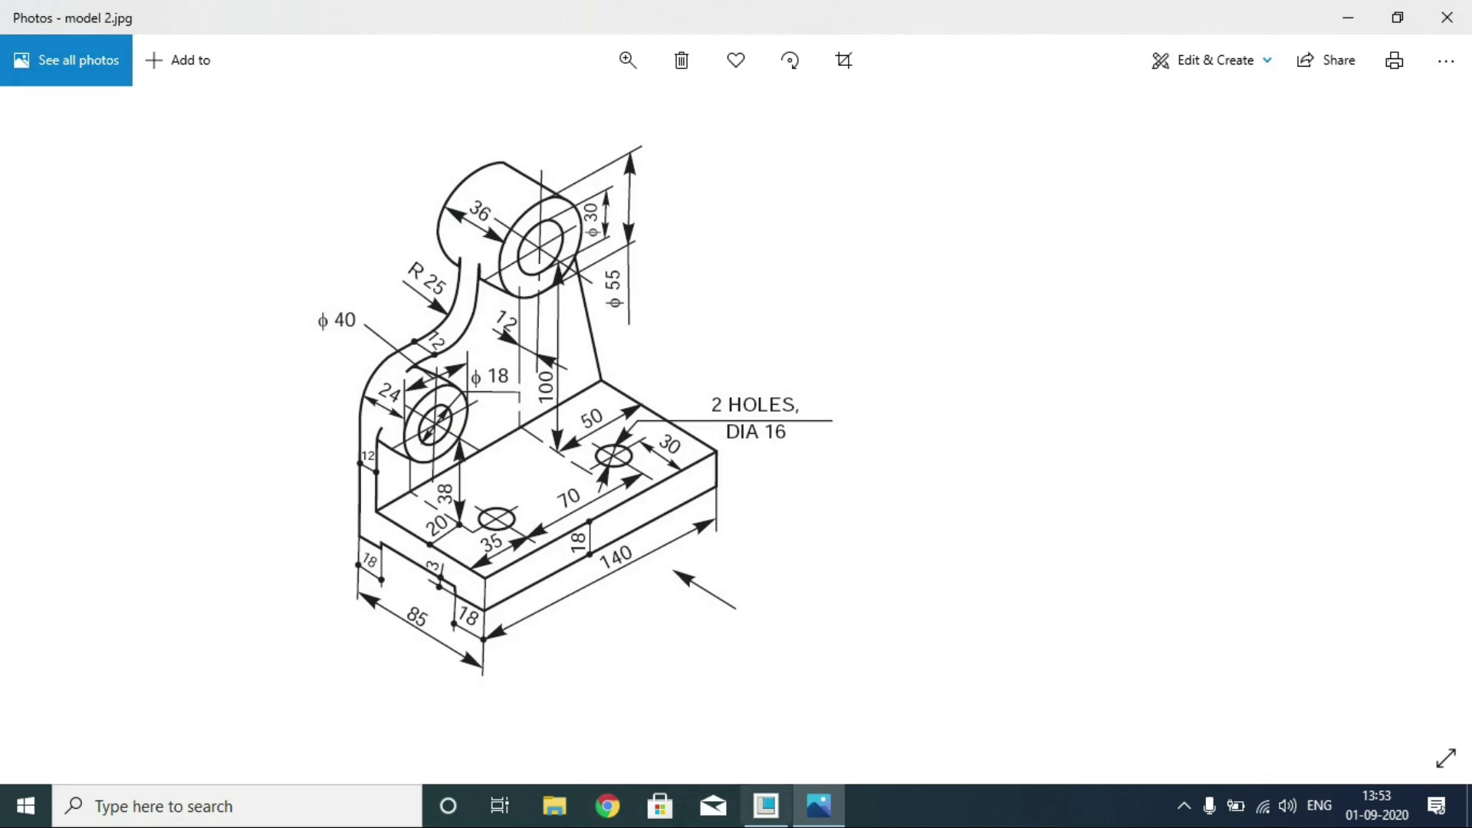
mouse_move(819, 805)
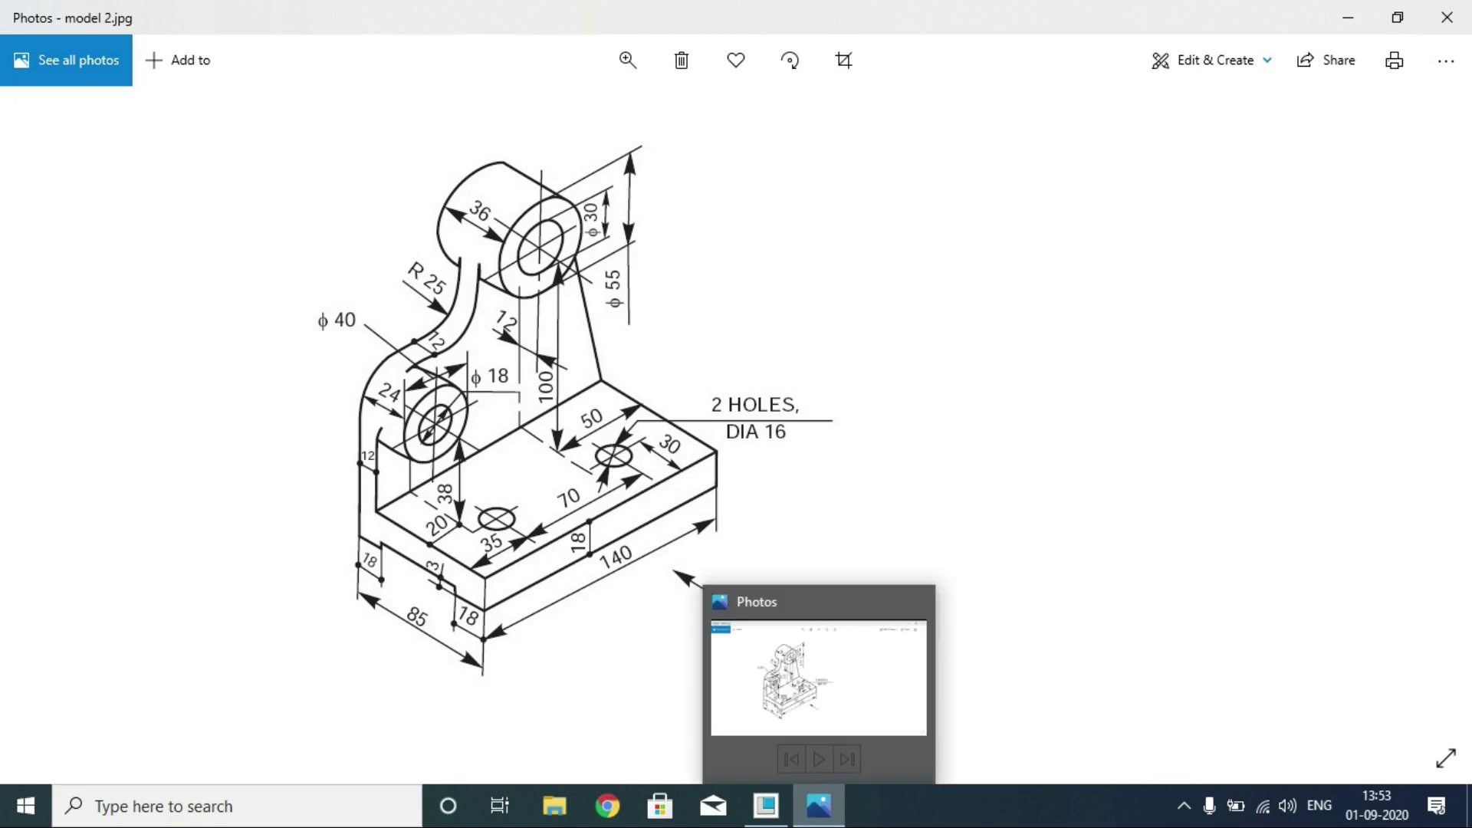
click(766, 805)
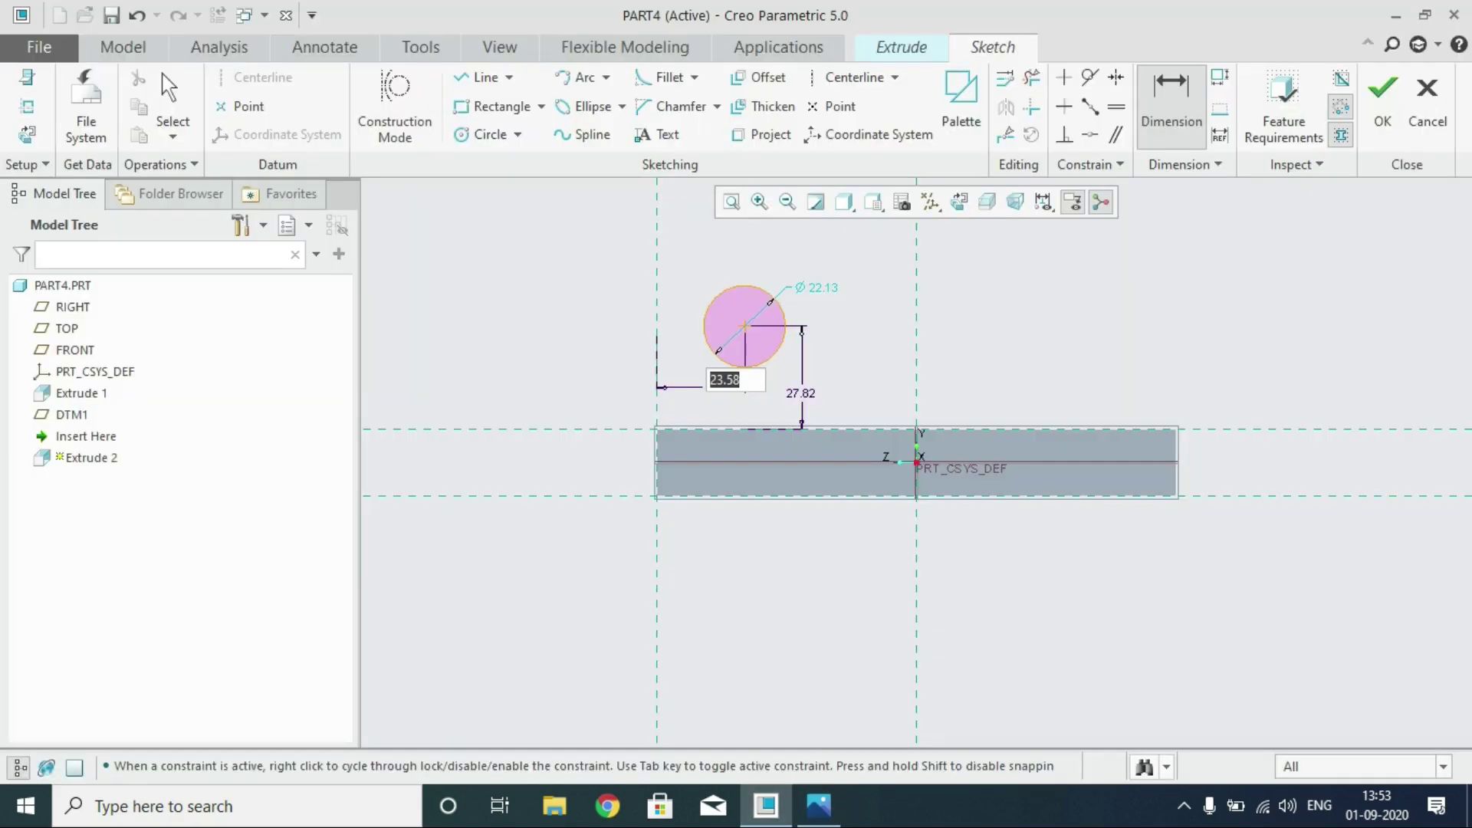
key(BackSpace)
text(20)
key(Return)
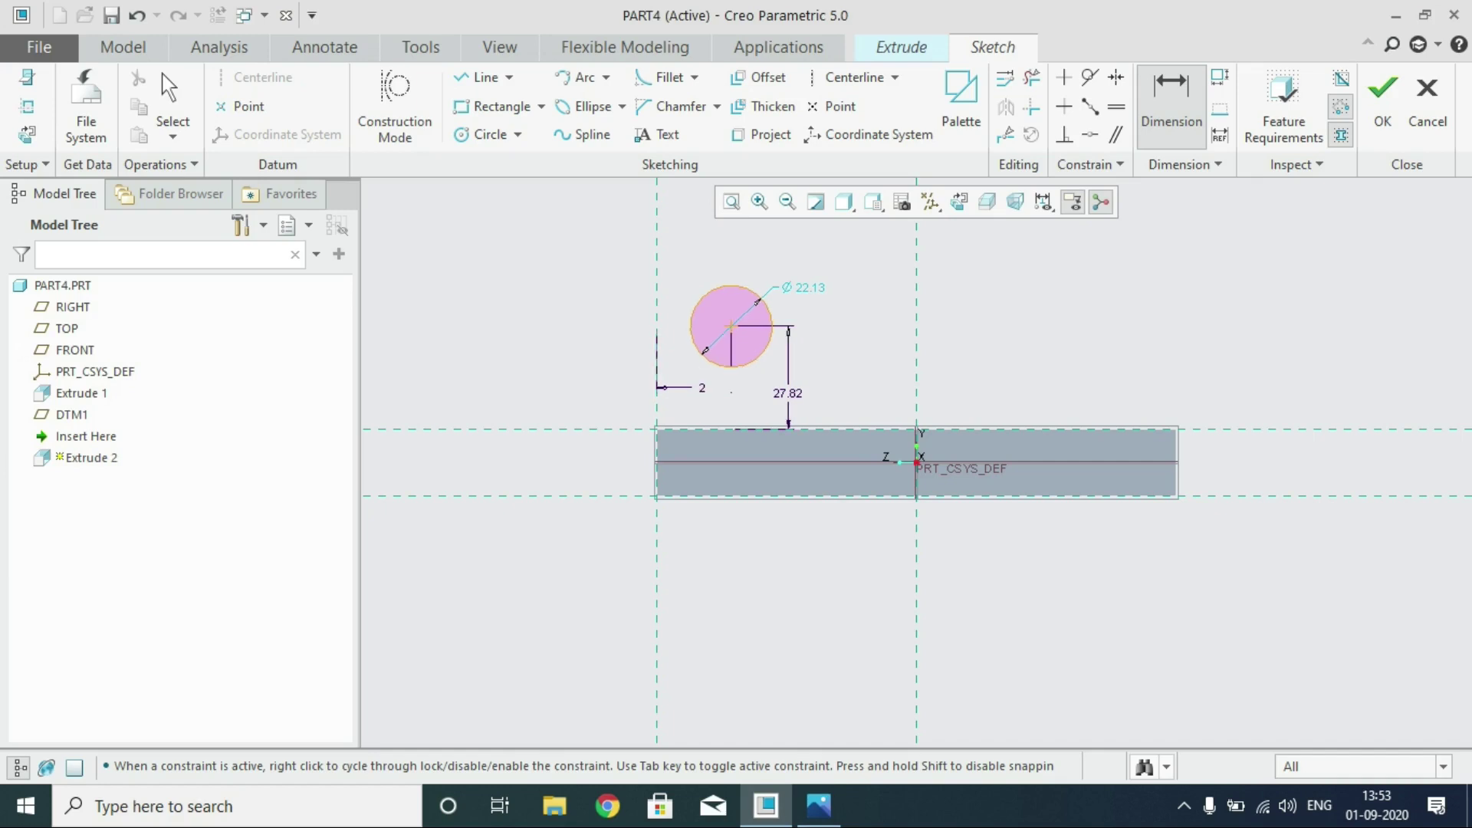
Set the circle center's height above the base to 38 mm and the circle's diameter to 40 mm
double_click(788, 393)
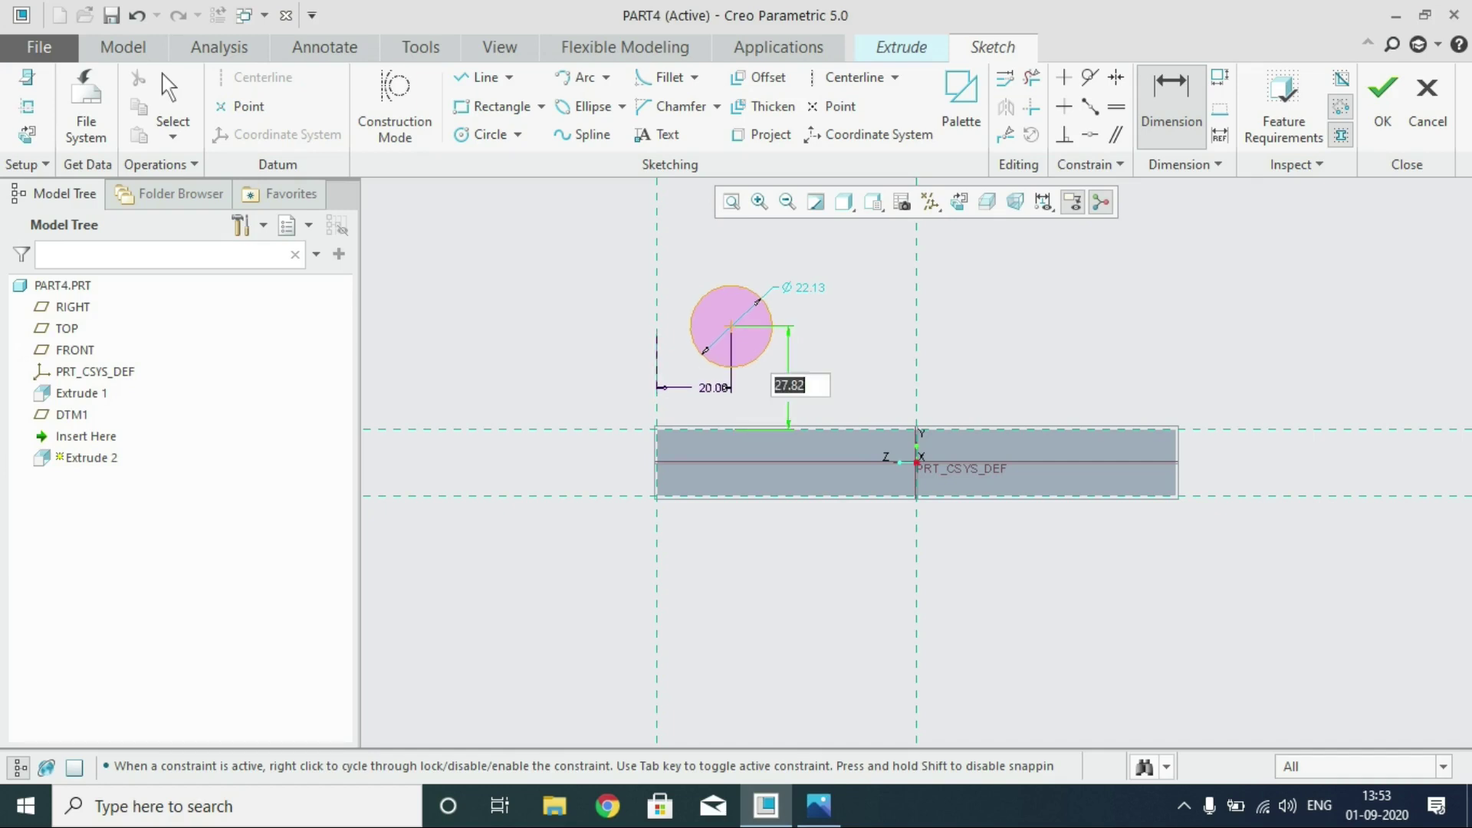
text(38)
key(Return)
double_click(805, 250)
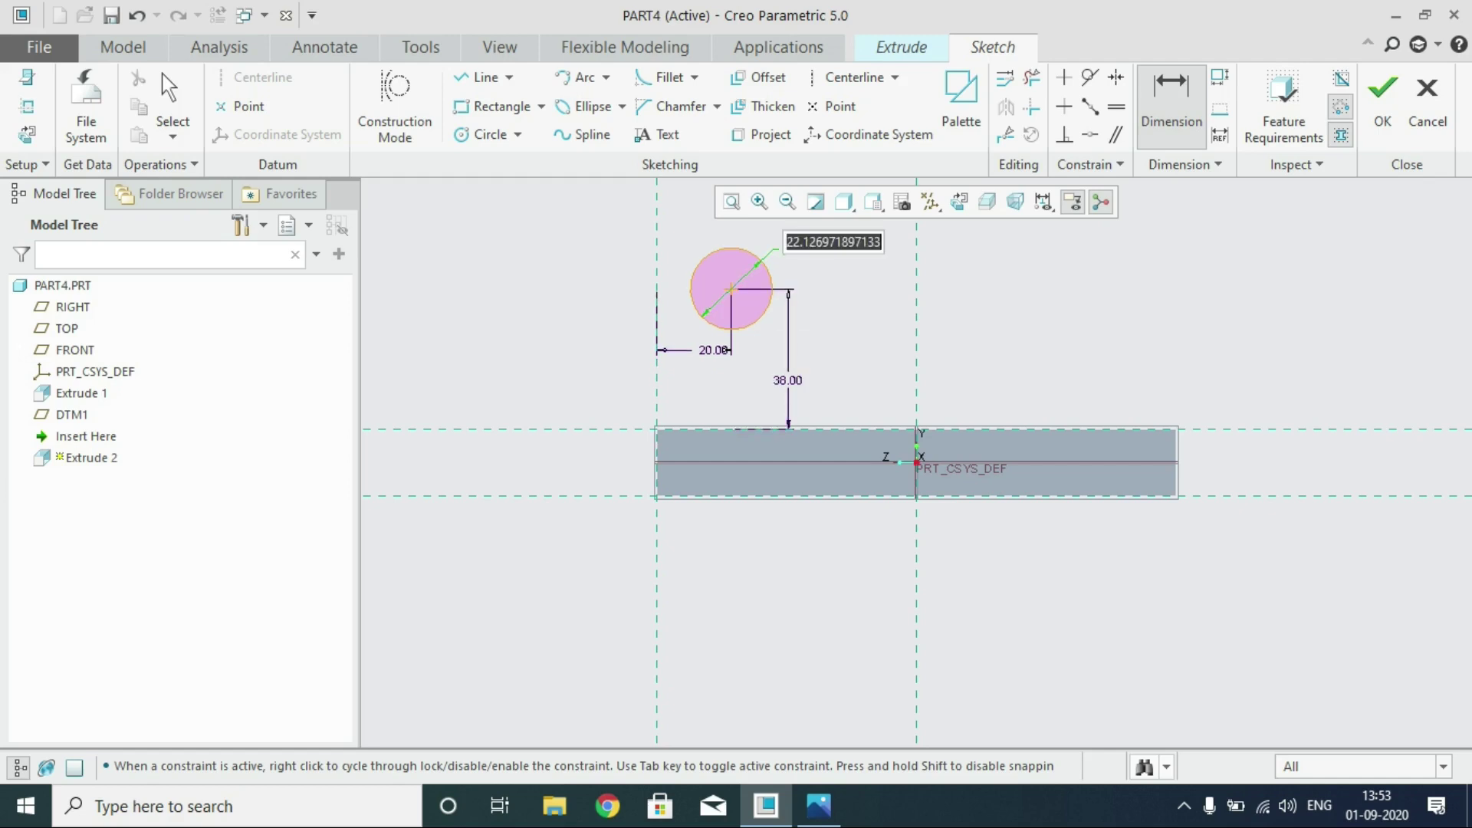
text(40)
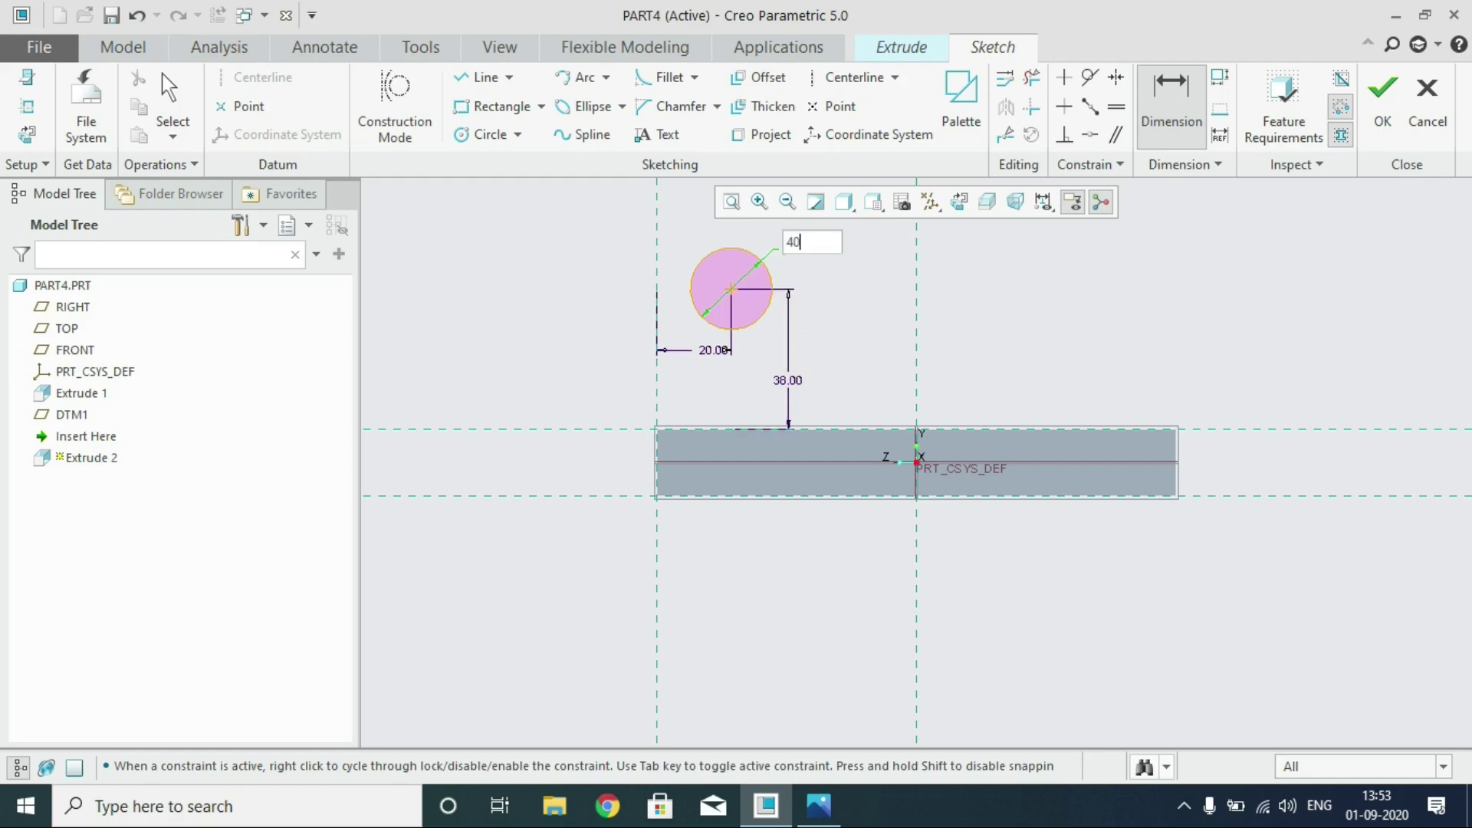
key(Return)
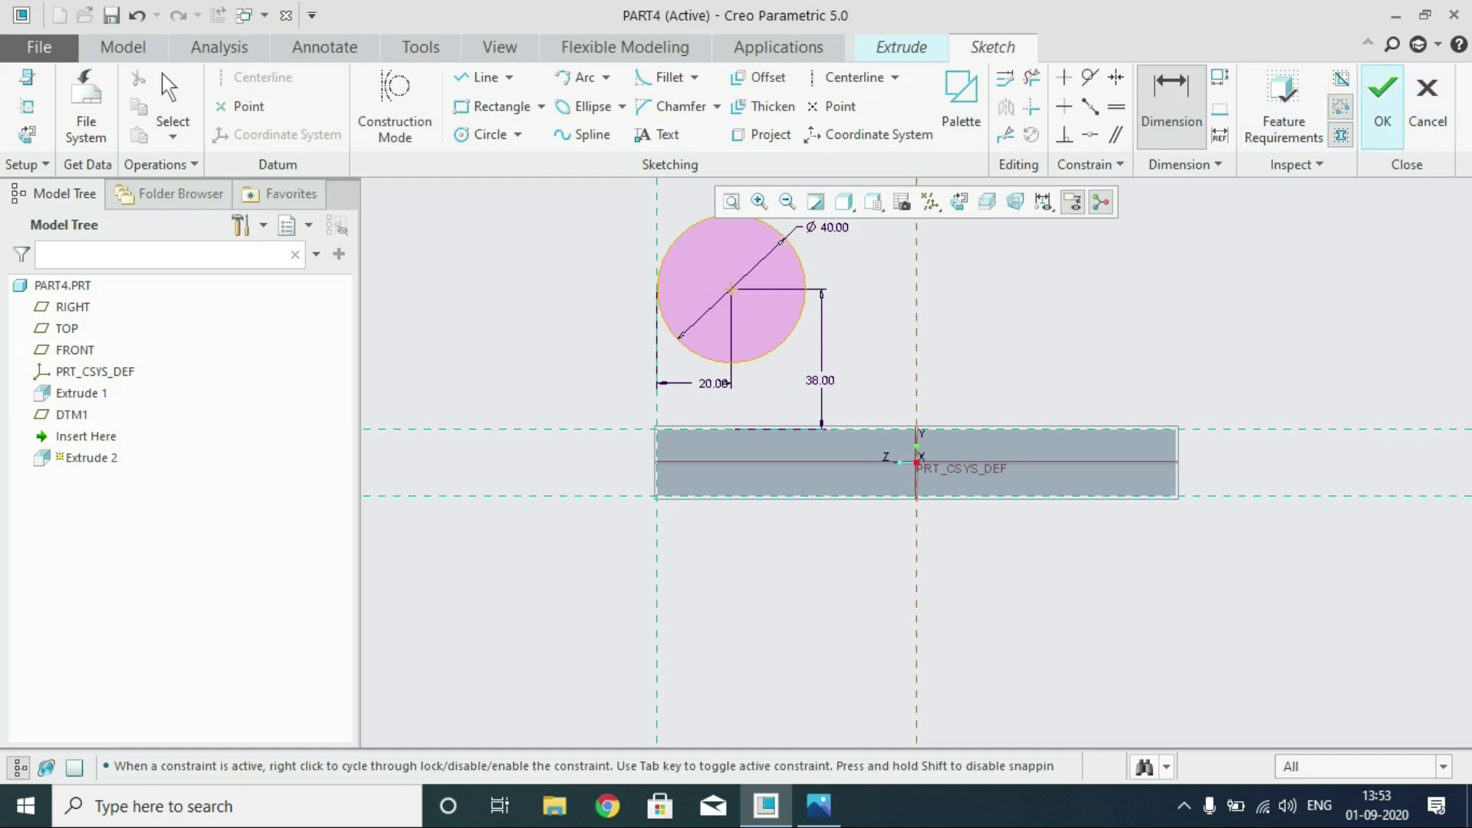
Finish the circle sketch, show the model in the default orientation and flip the extrusion toward the base
click(1383, 108)
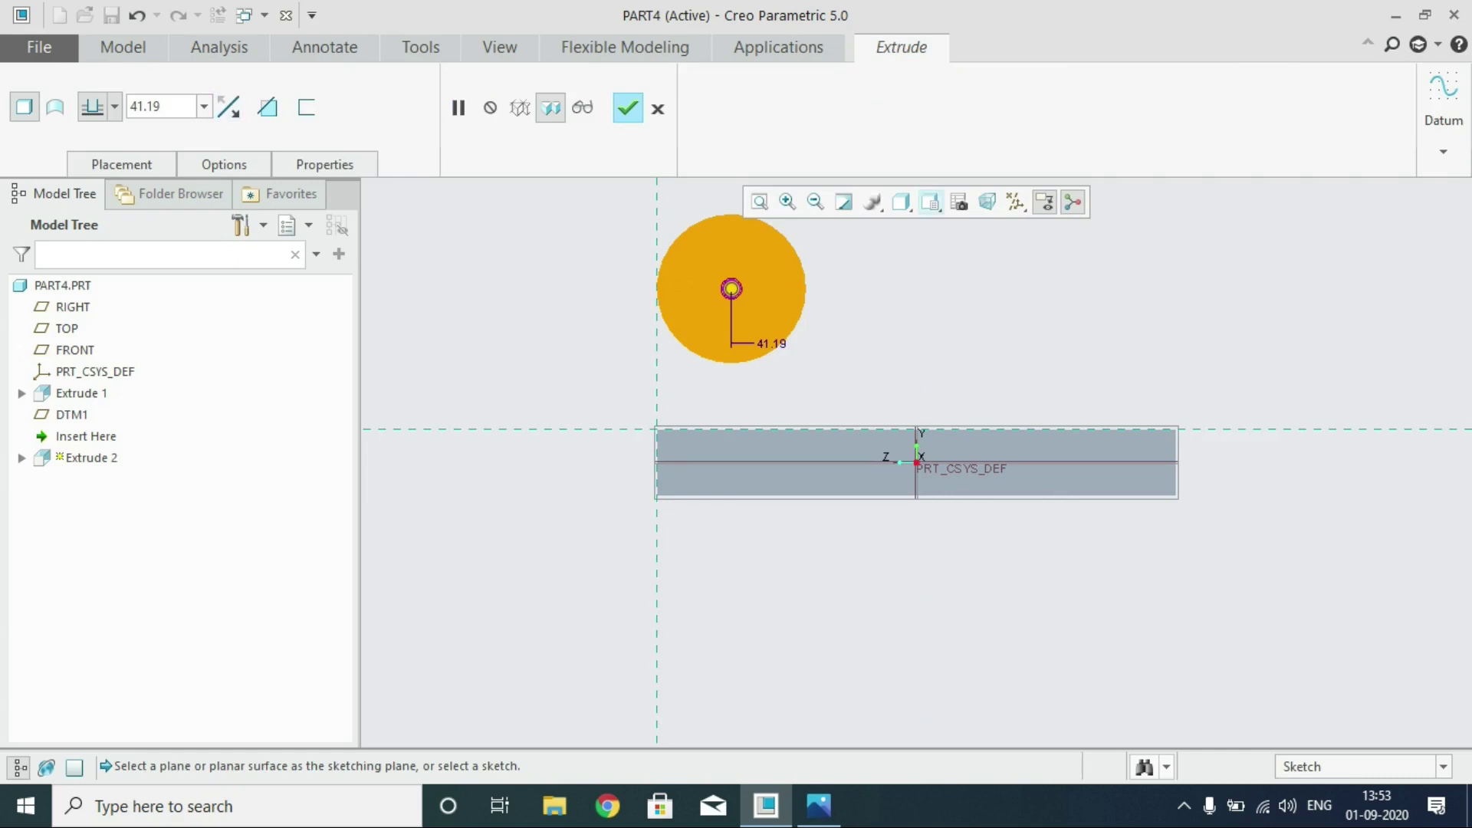
click(931, 201)
click(1004, 243)
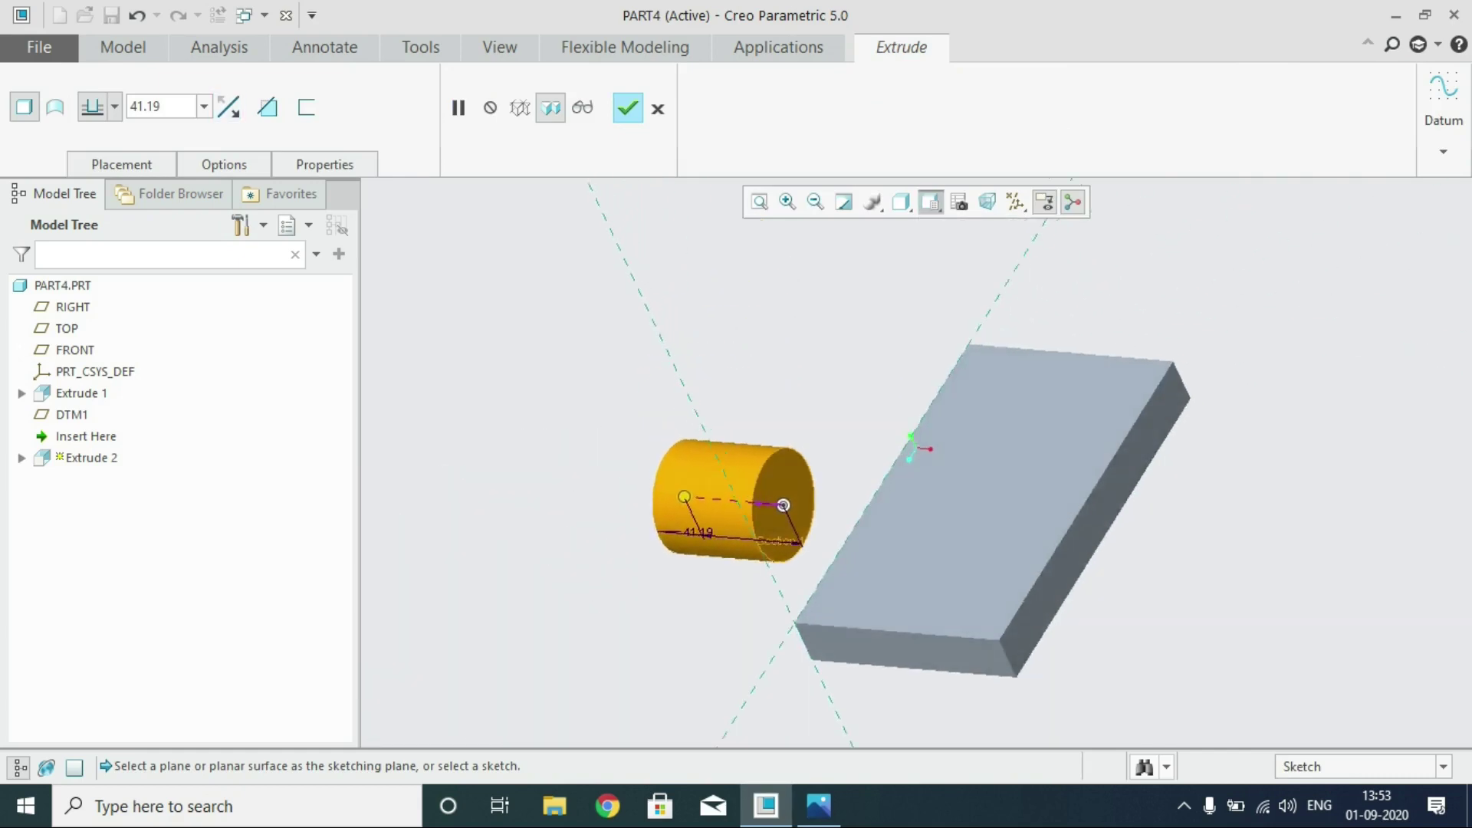
click(228, 107)
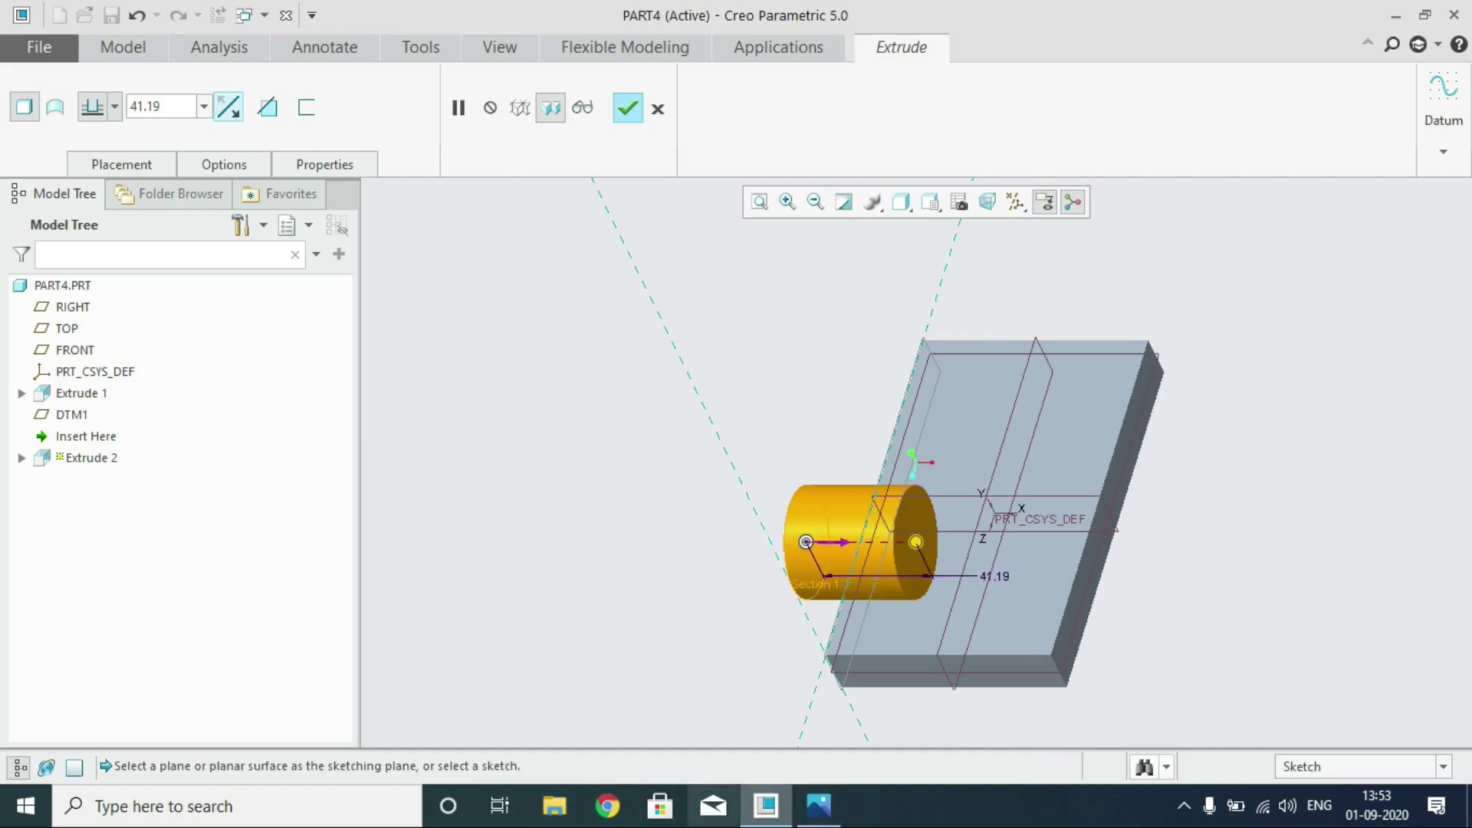
Set the circular boss's extrusion depth to 24 mm, complete the feature and consult the model 2.jpg drawing
click(819, 805)
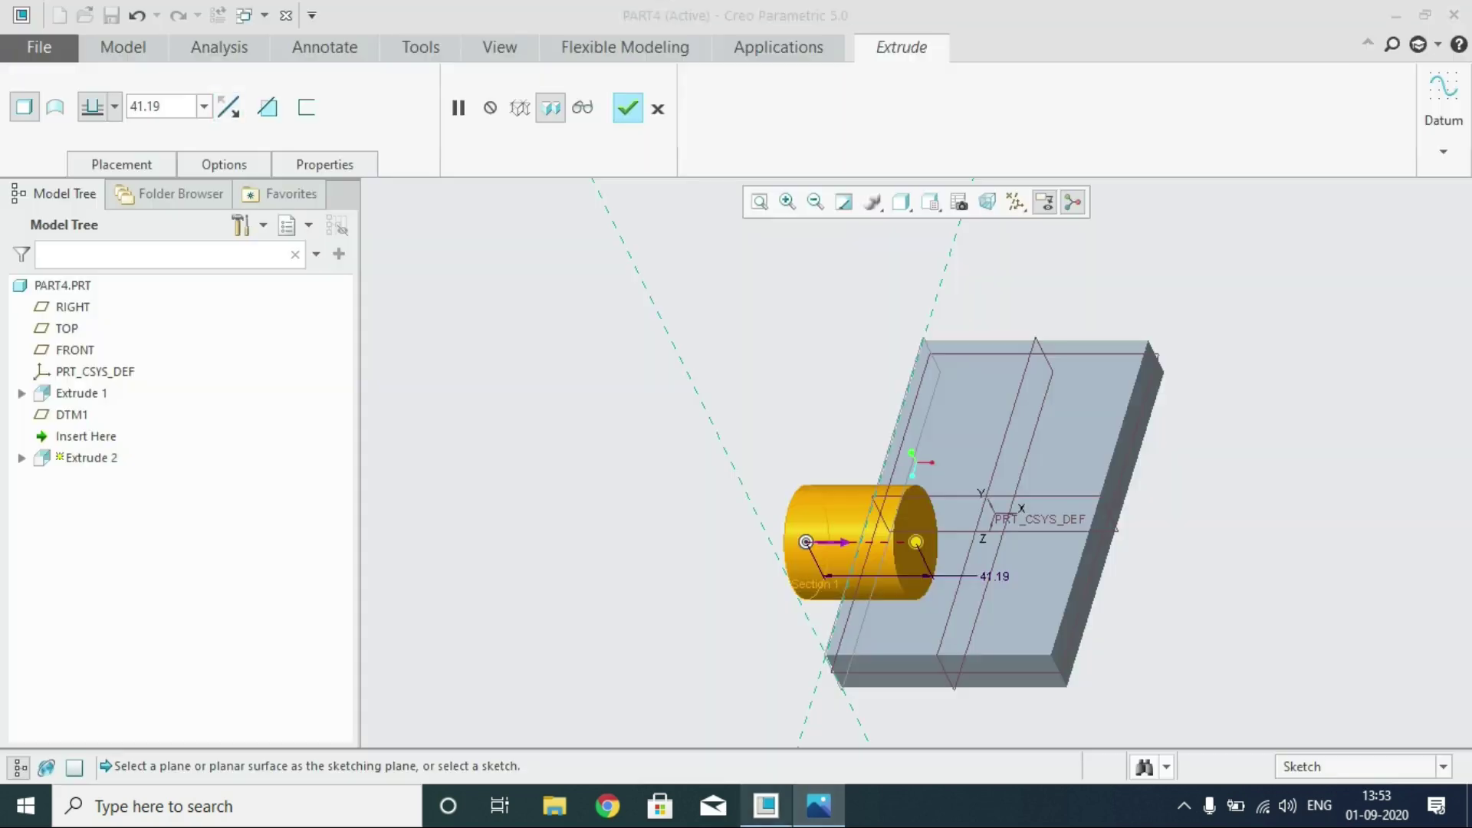
click(765, 806)
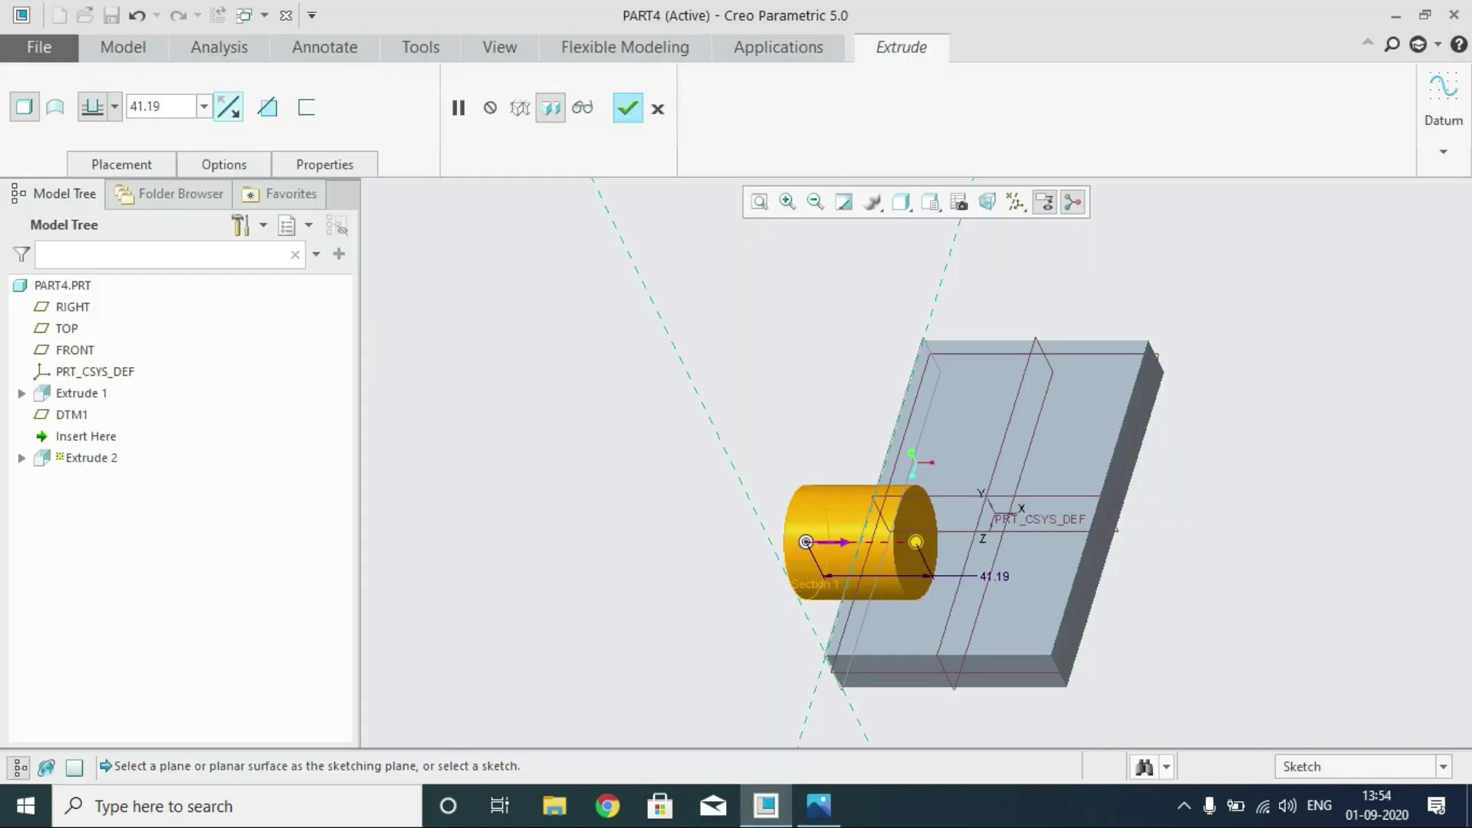
double_click(146, 106)
text(4)
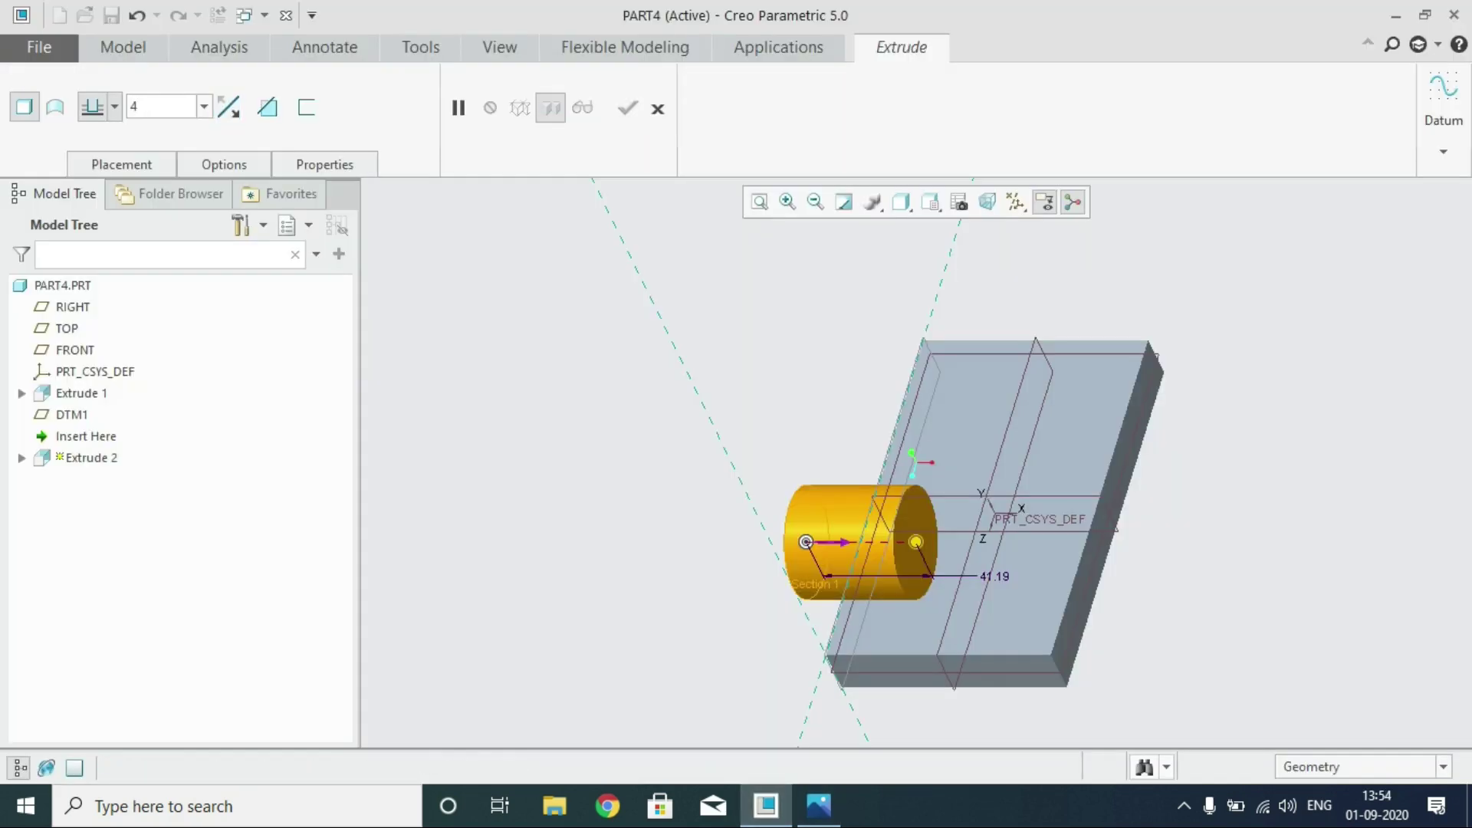
key(BackSpace)
text(24)
key(Return)
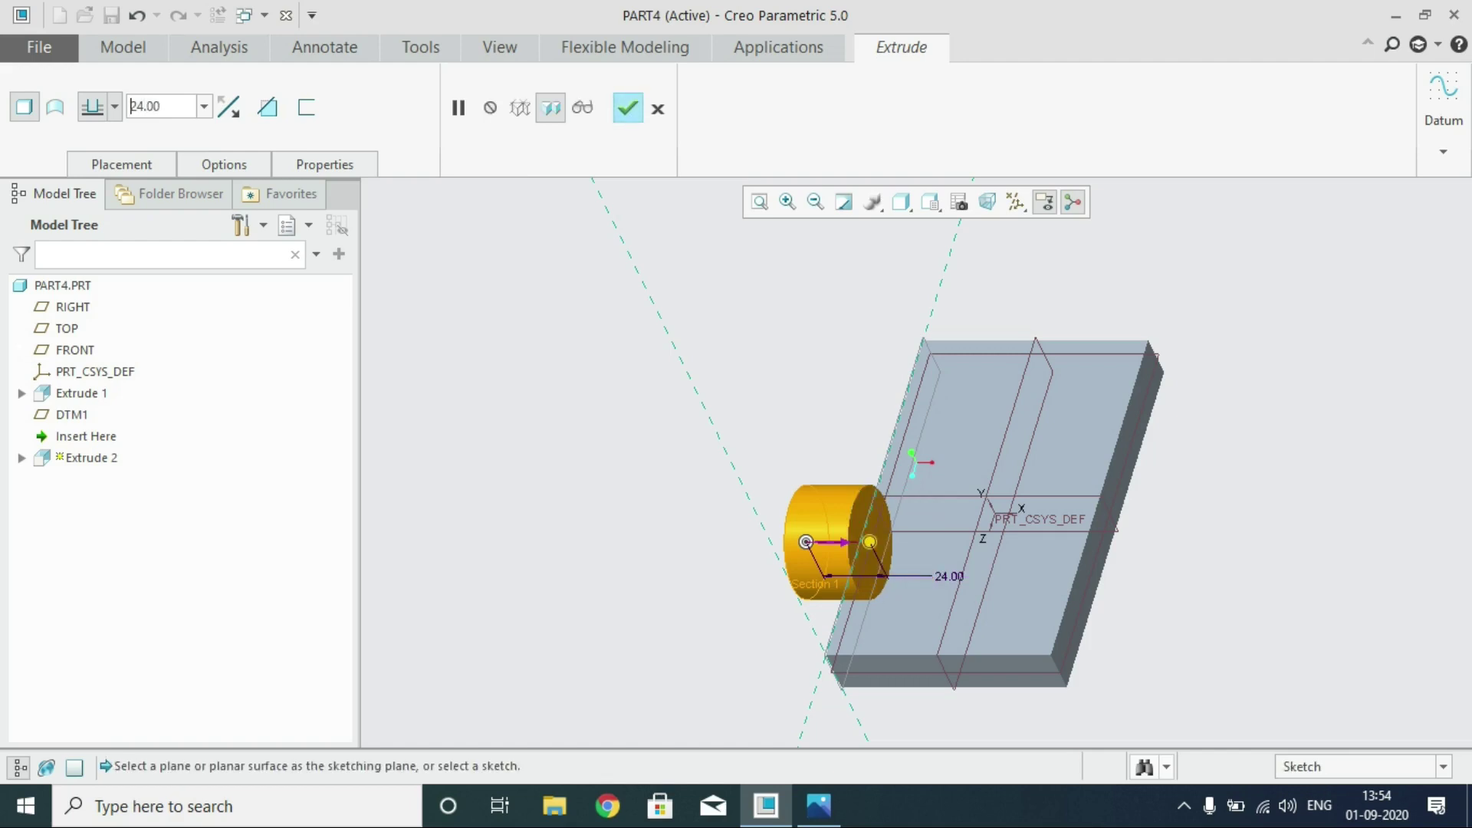
key(Return)
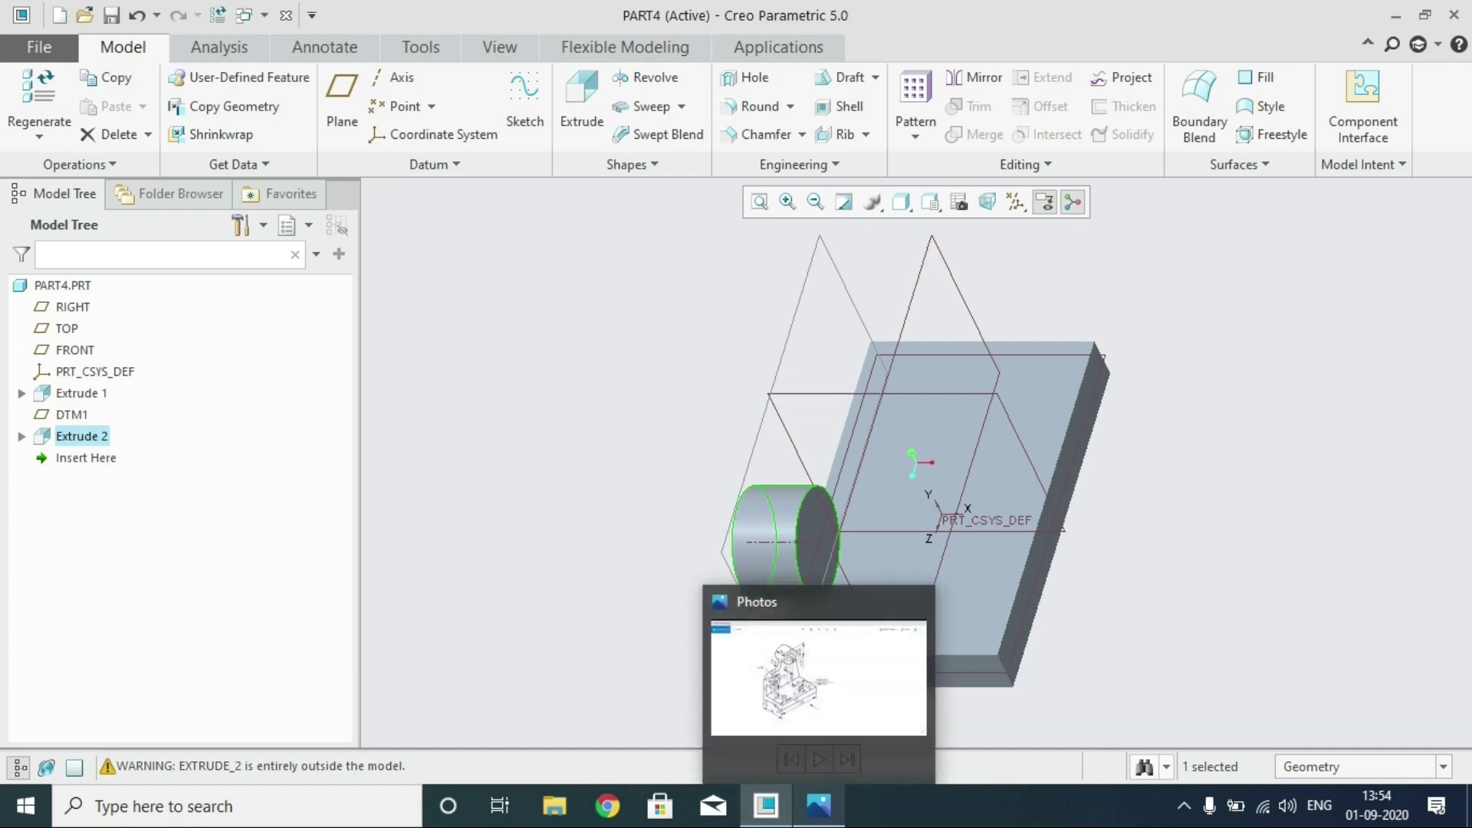
click(819, 805)
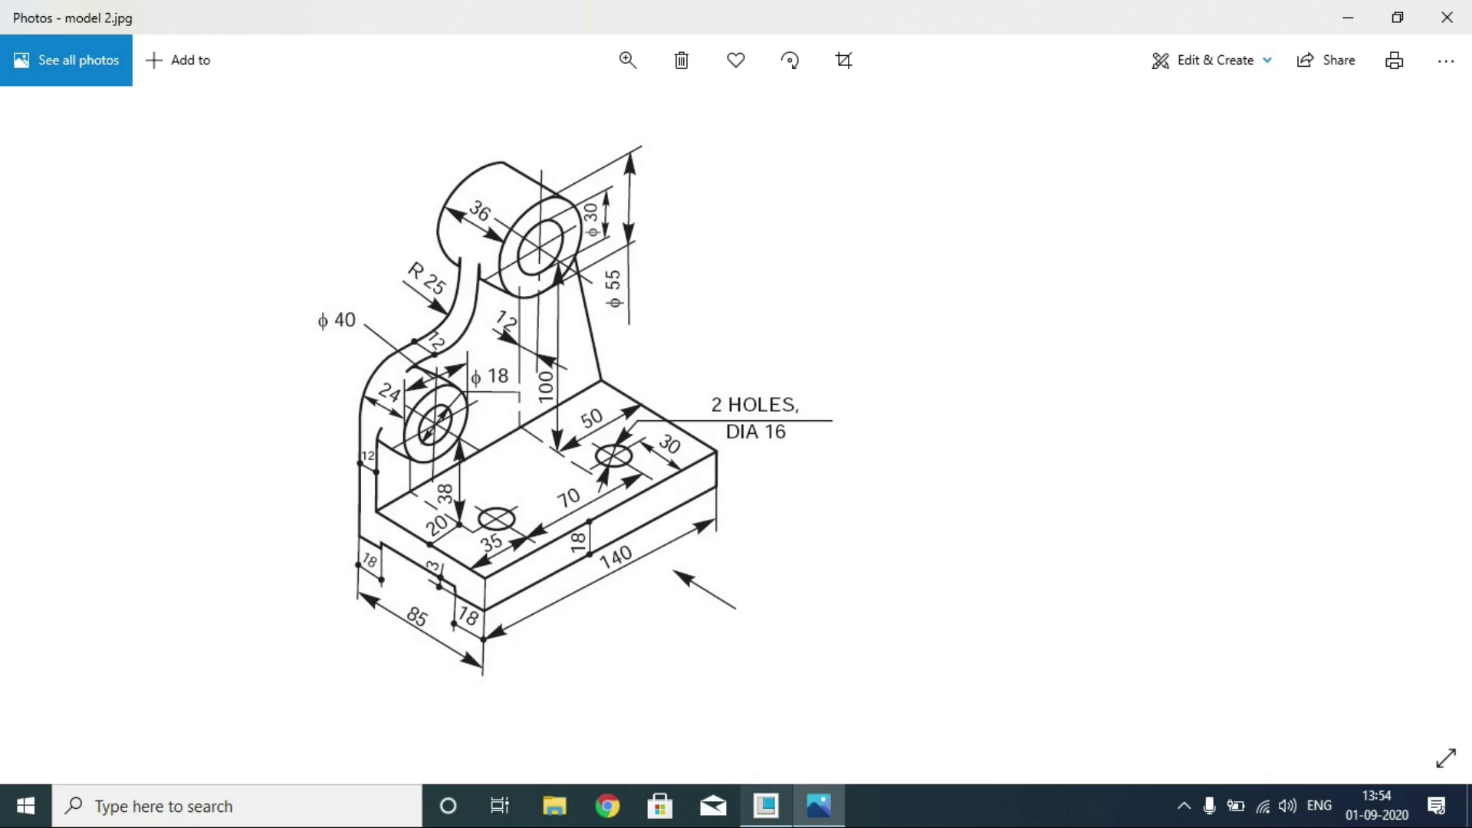
click(766, 806)
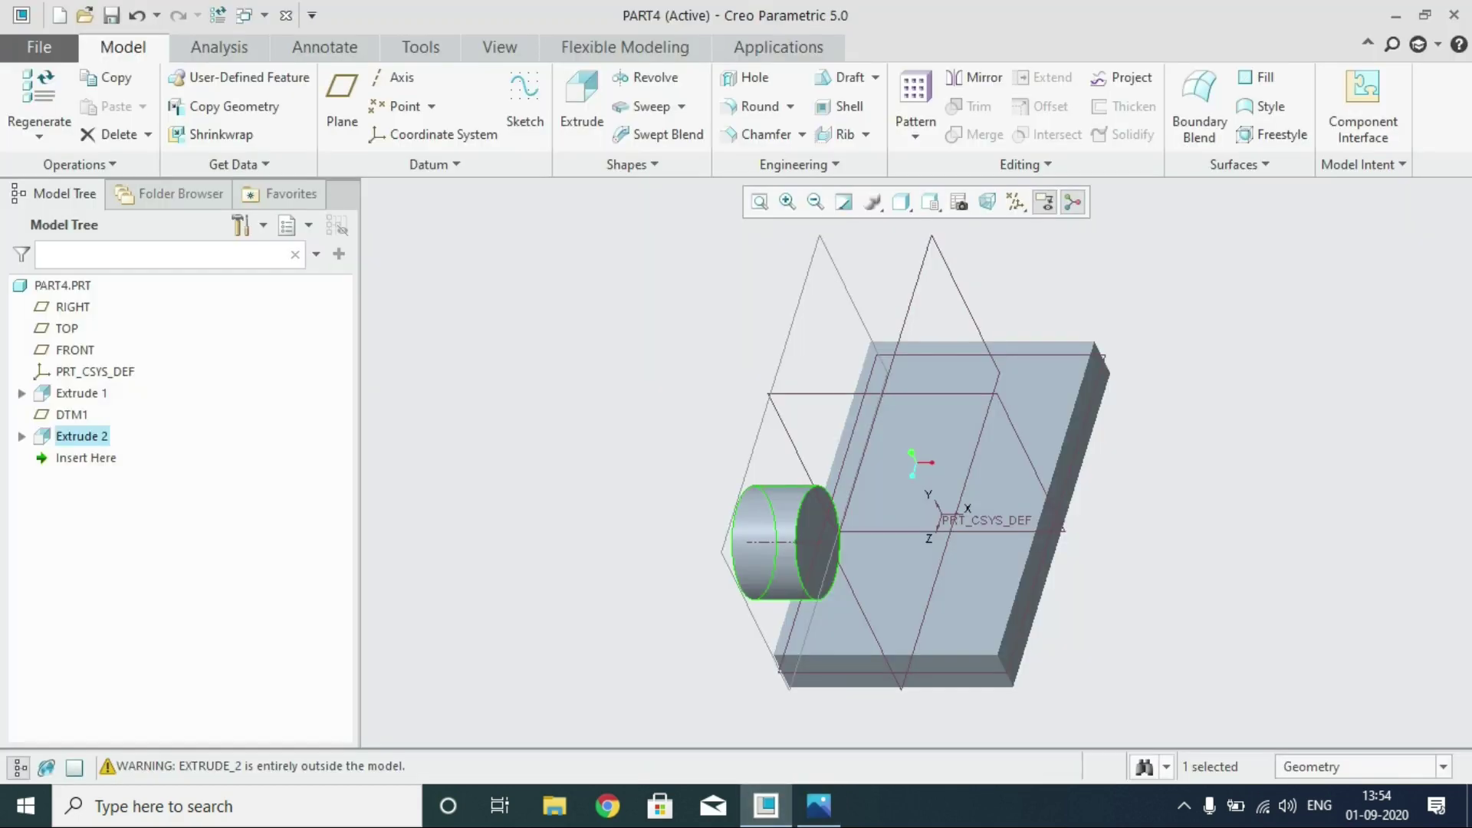
Create a datum plane offset -6 mm from datum plane DTM1
click(71, 414)
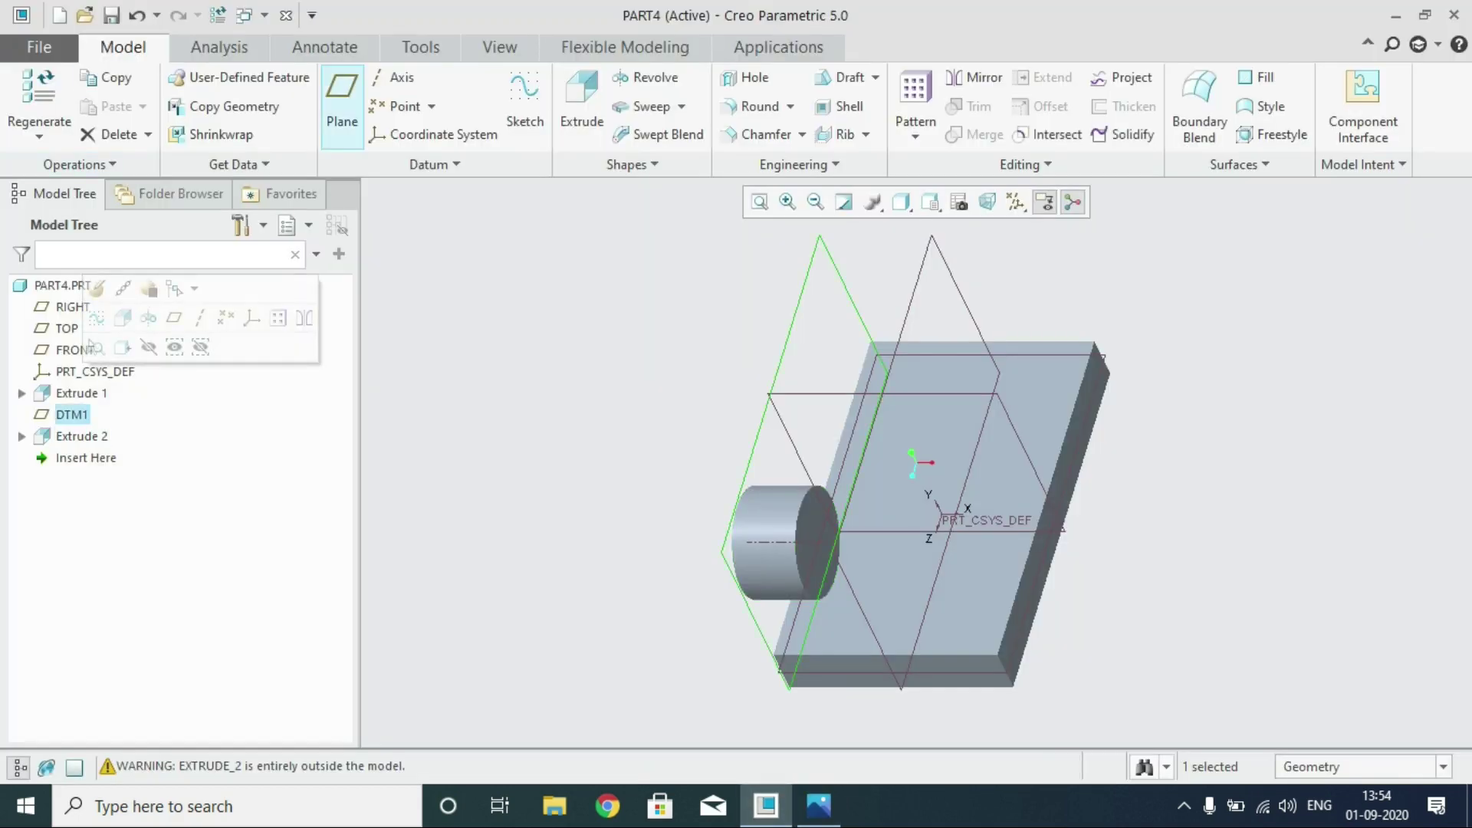
click(342, 107)
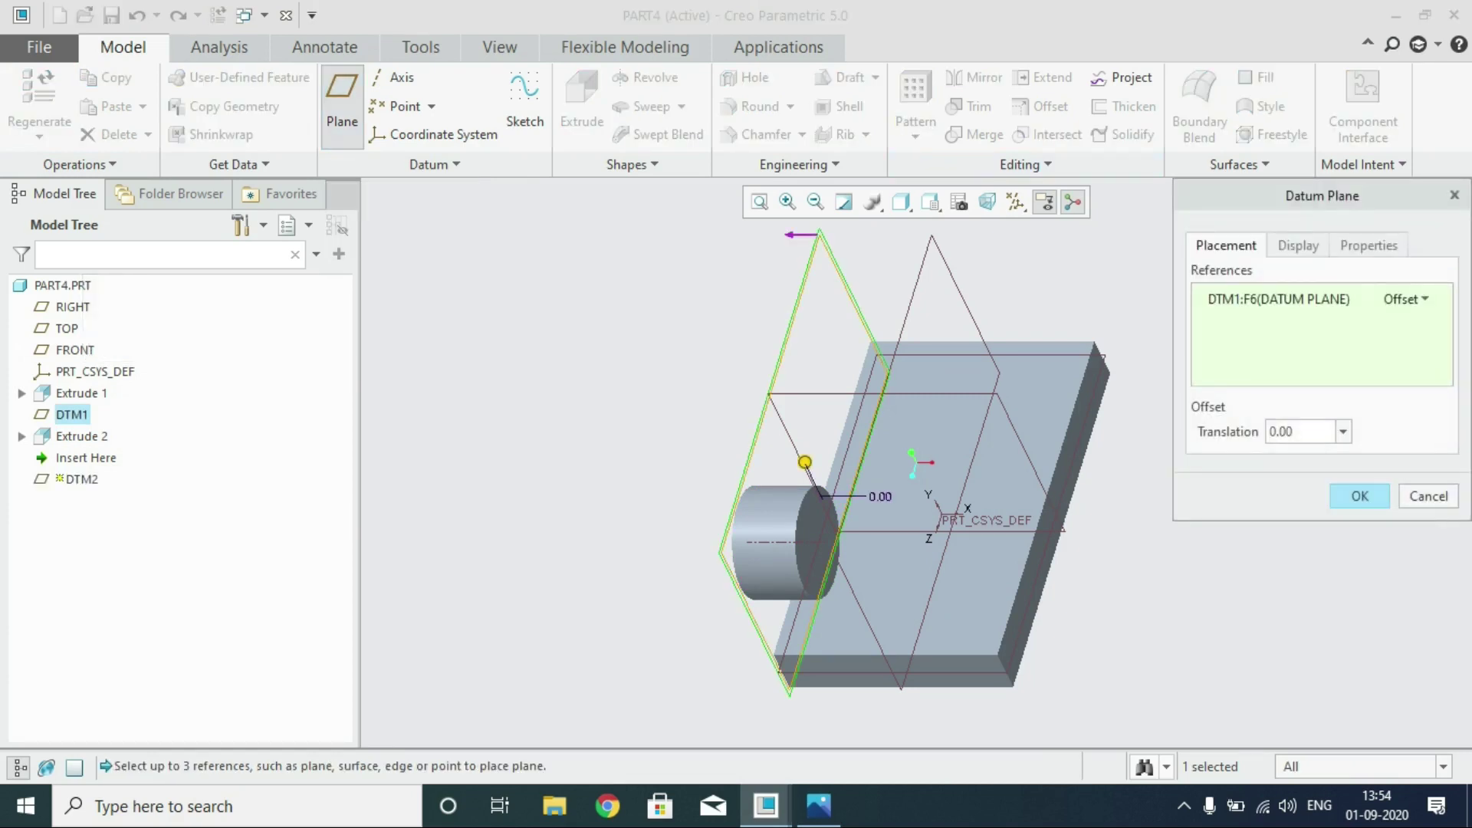
click(1289, 432)
text(-6)
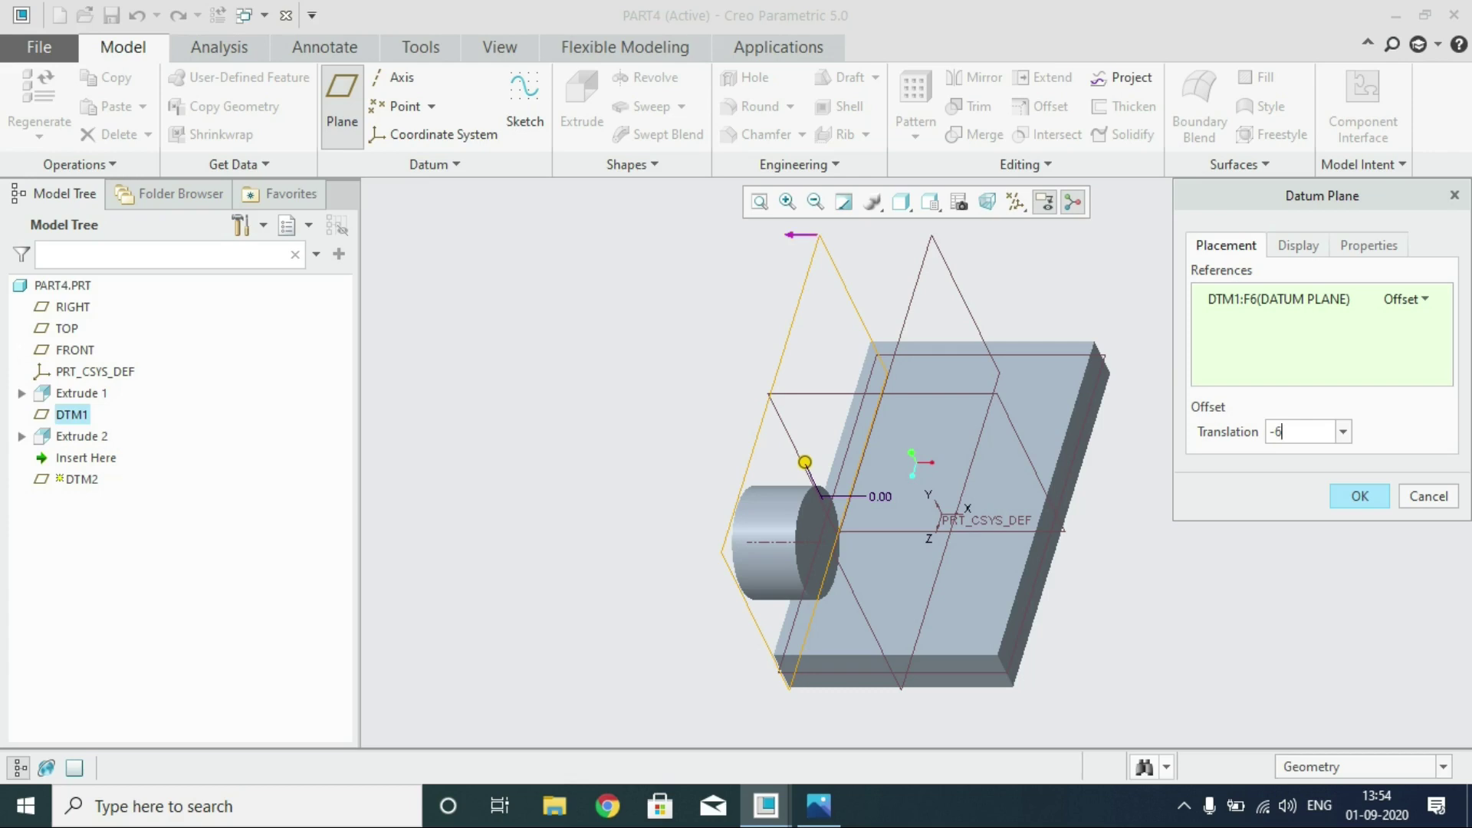
key(Return)
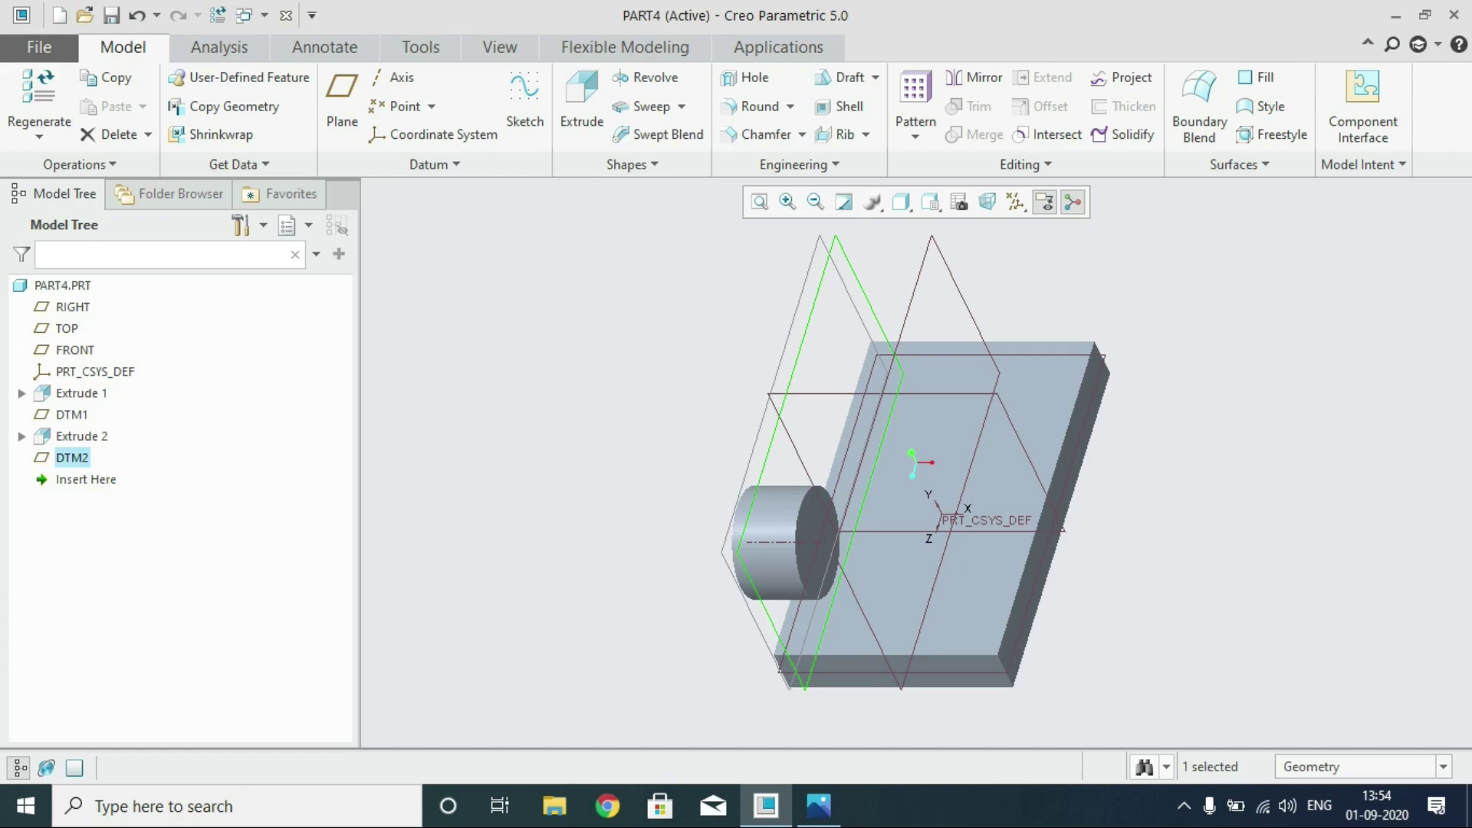
Start an extrusion on the new datum plane and, in the RIGHT view, sketch a circle about 38.5 mm in diameter above the base
click(582, 107)
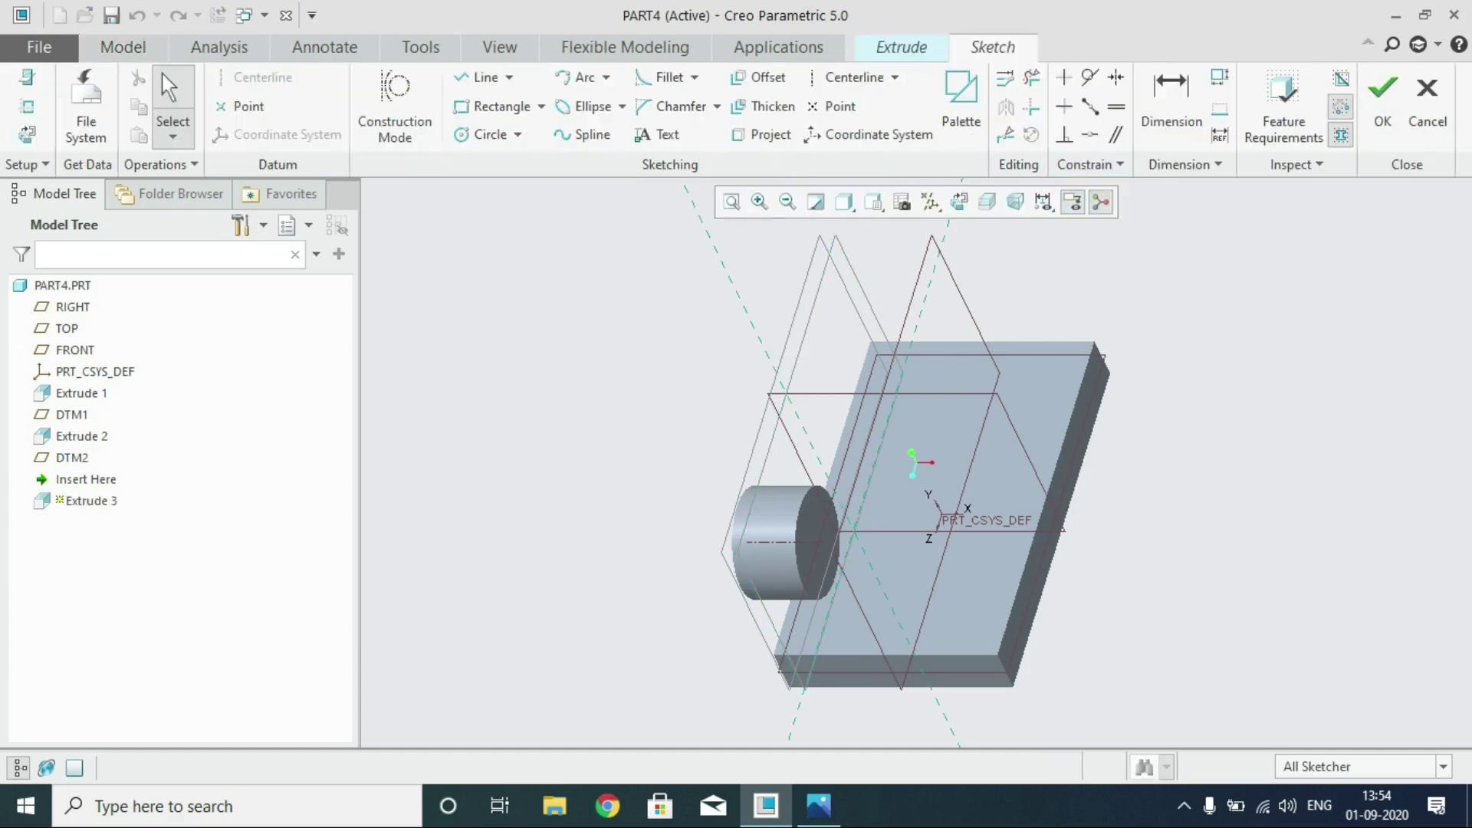
click(873, 201)
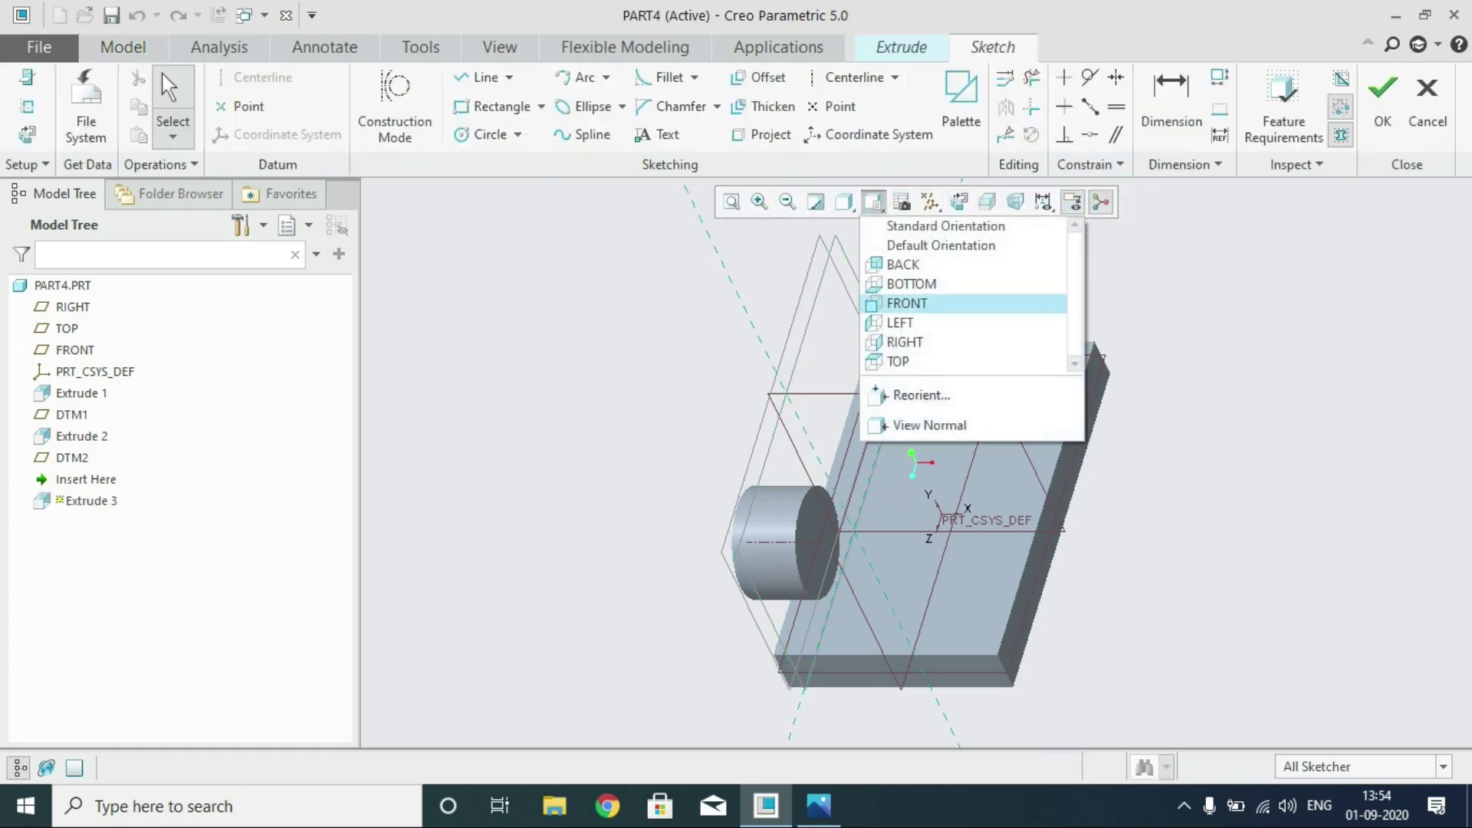
click(905, 342)
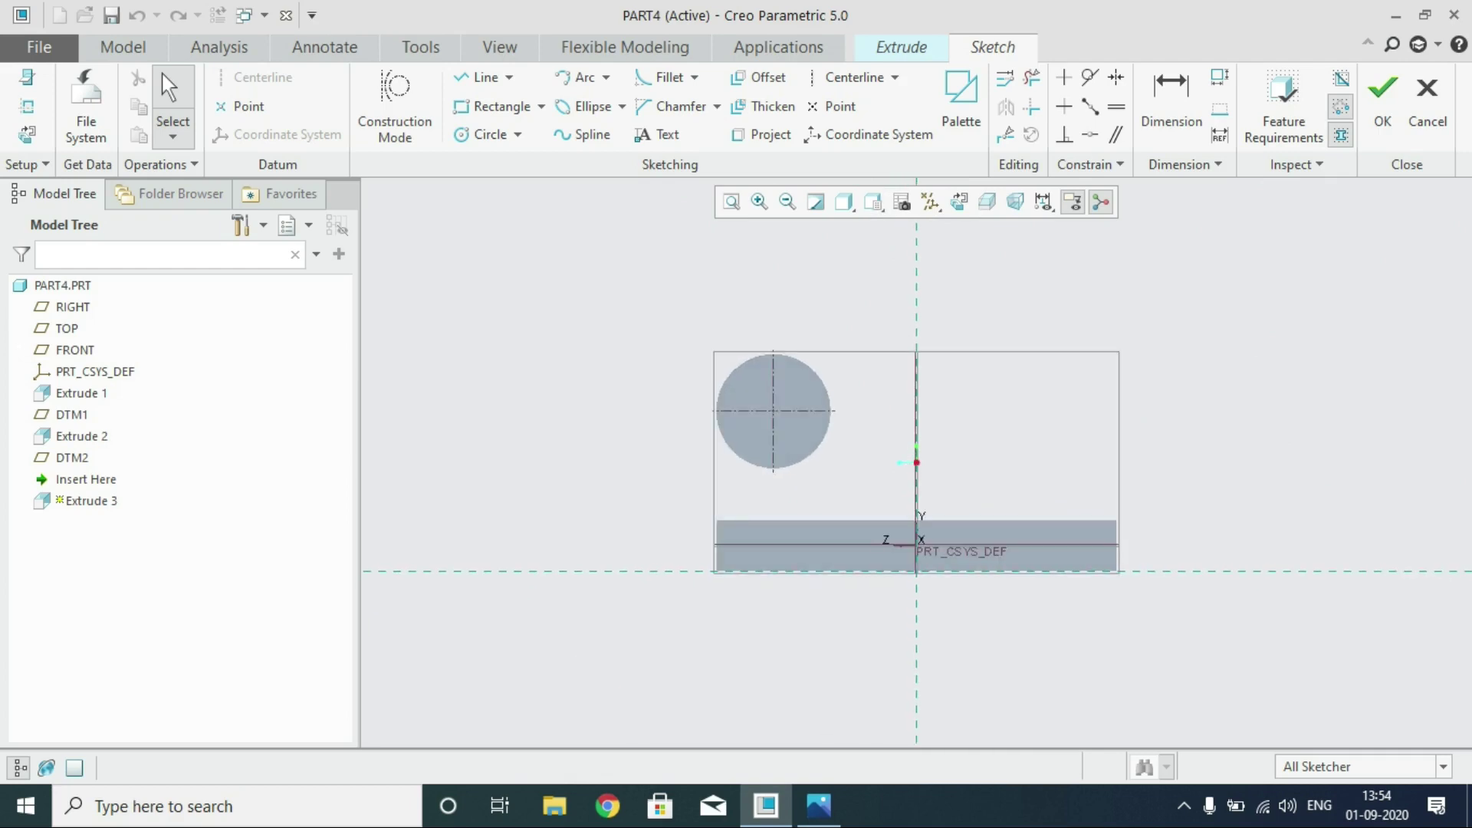
click(483, 134)
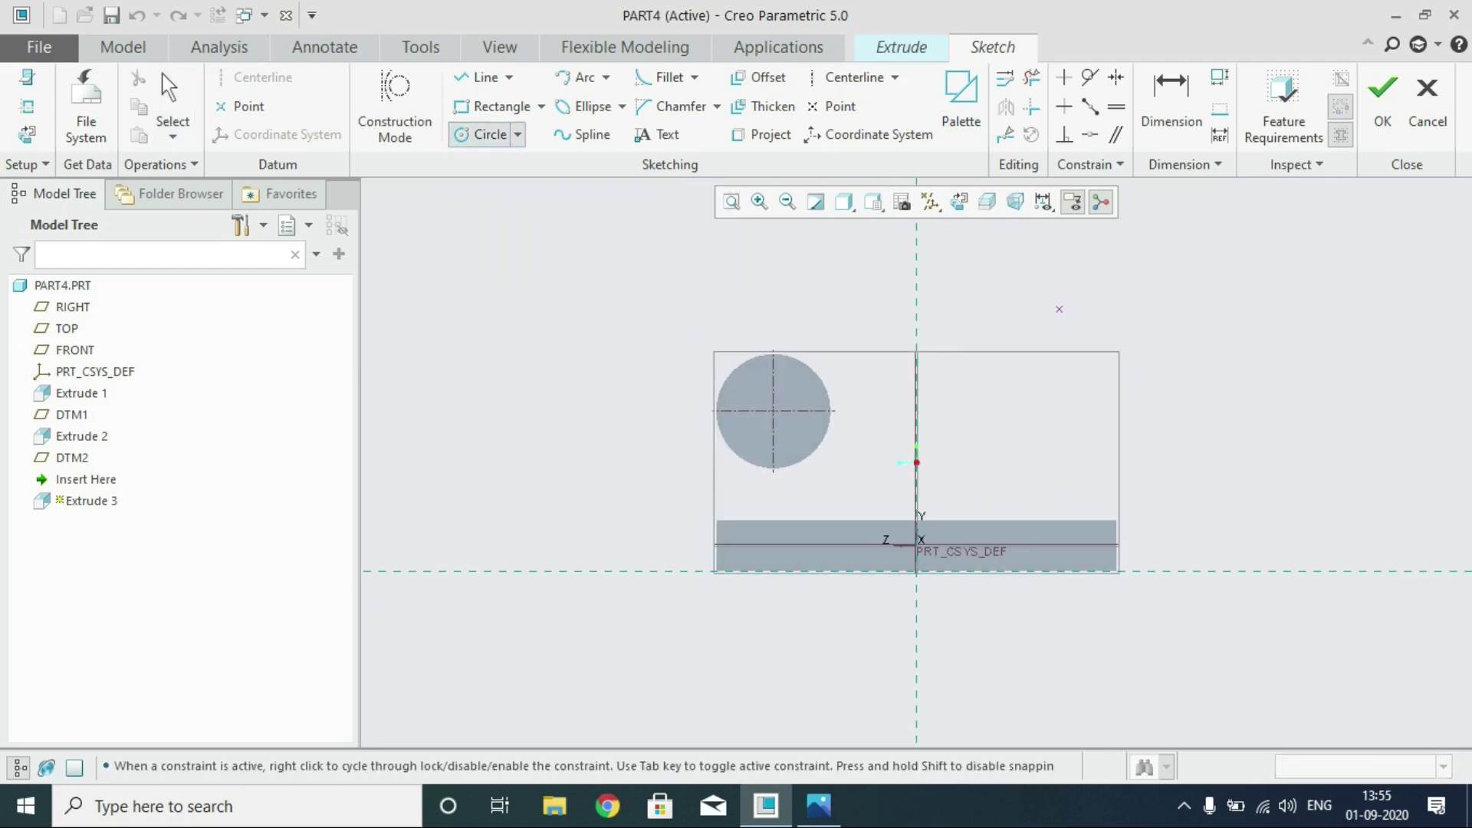
click(1030, 298)
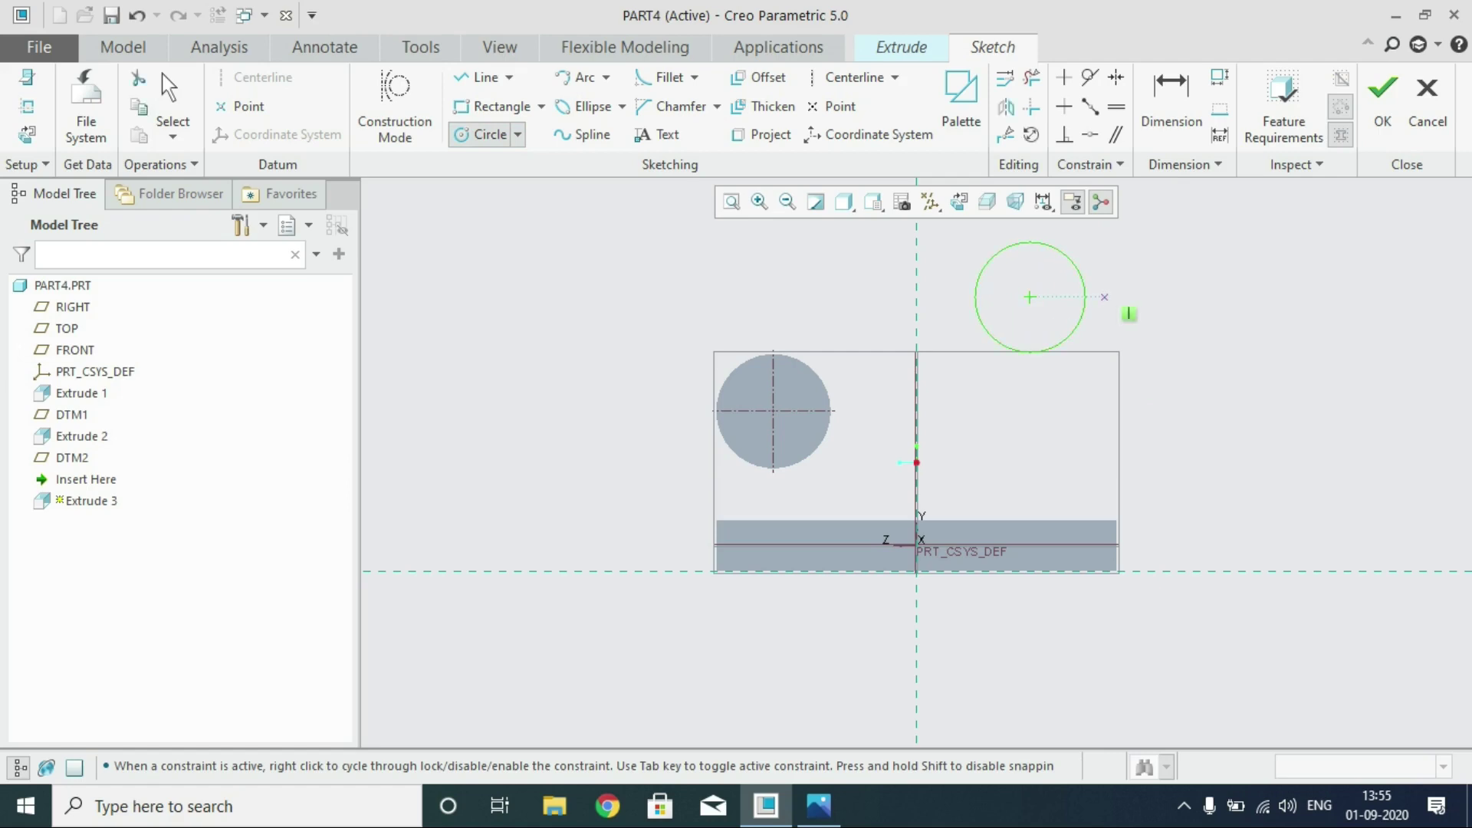
click(1084, 303)
middle_click(1084, 303)
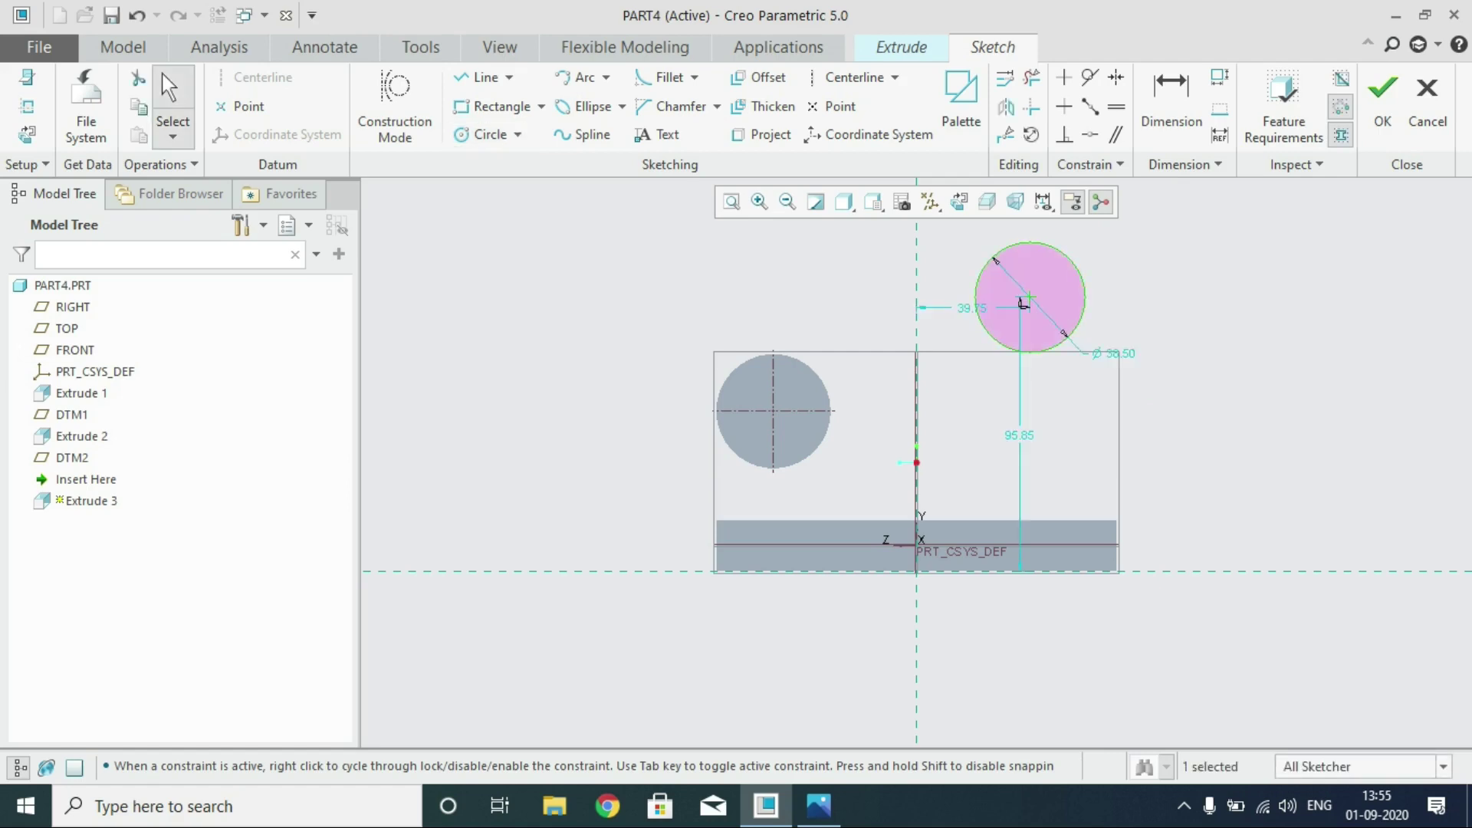
Dimension the circle center's height from the top edge of the base
key(d)
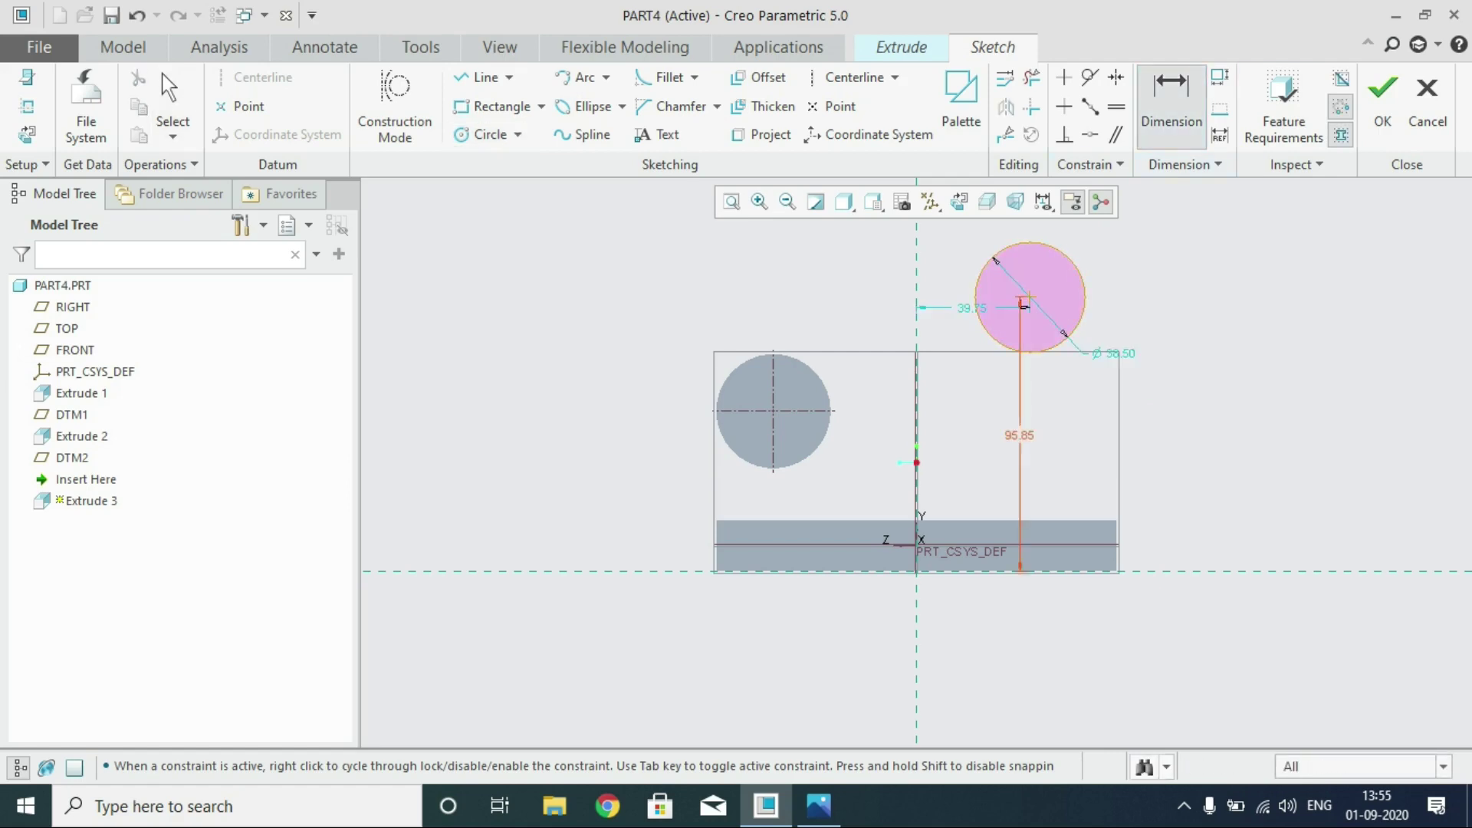
click(1028, 298)
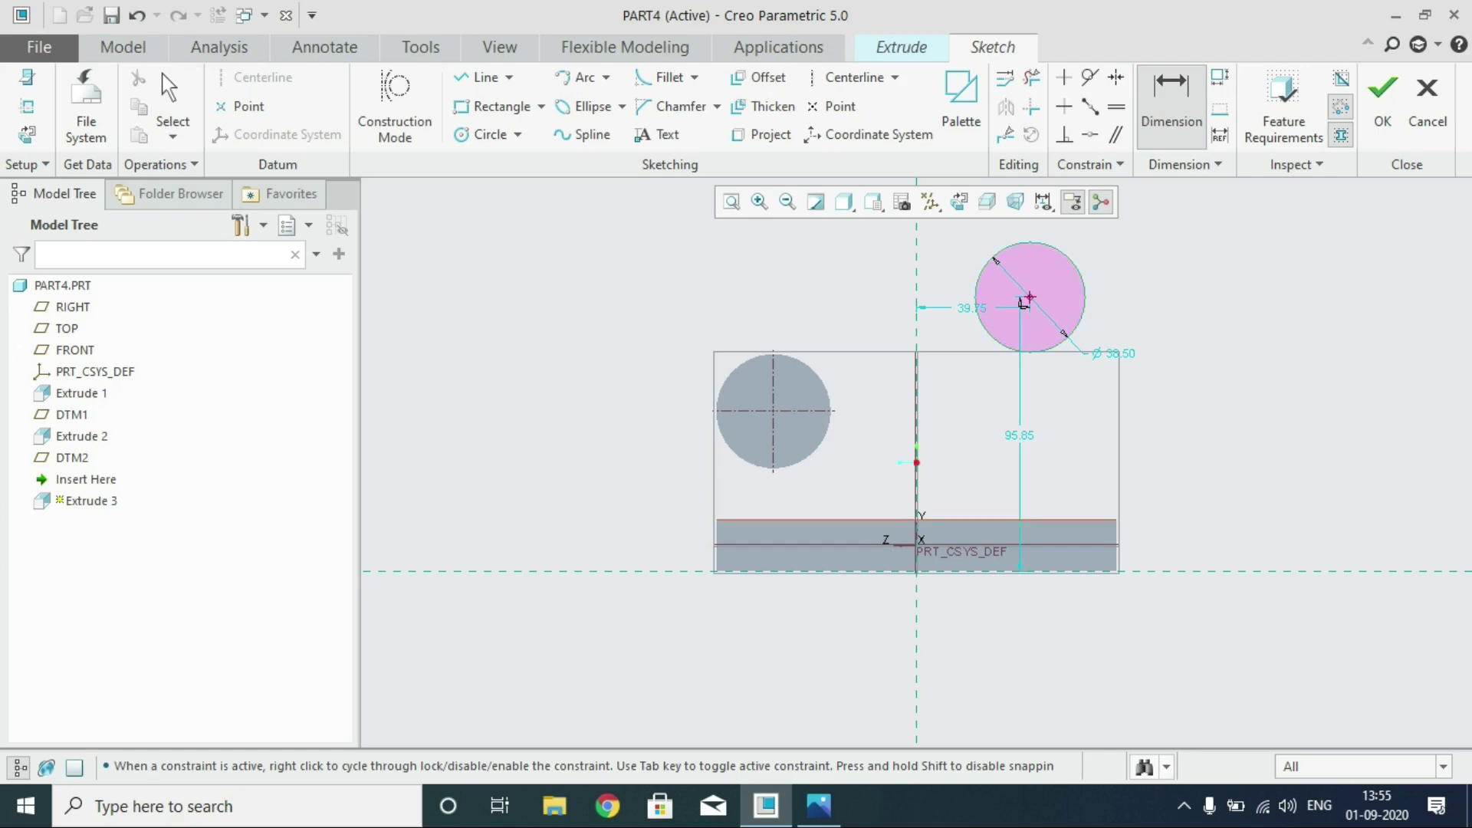
click(982, 520)
middle_click(1059, 462)
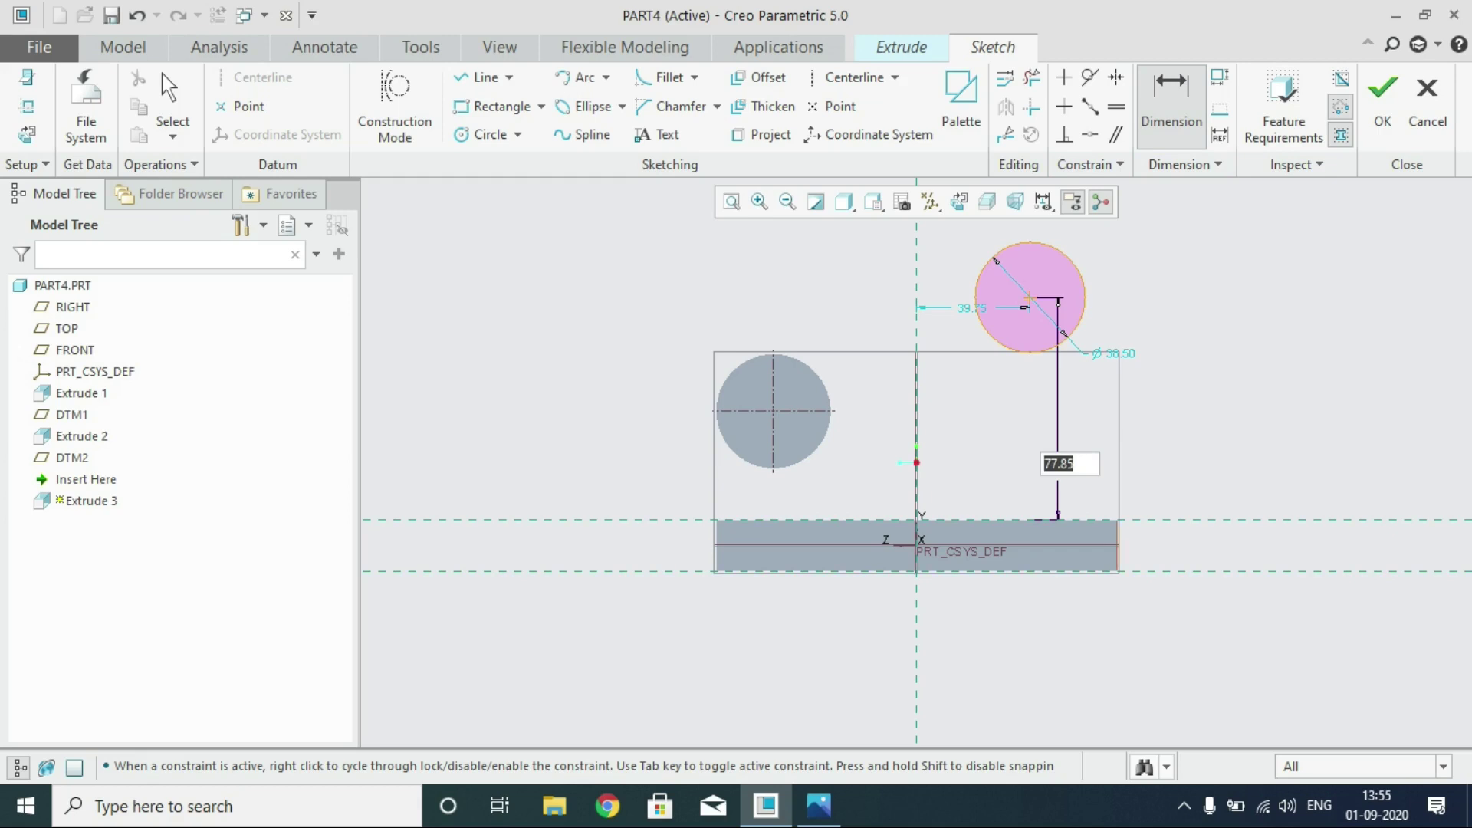
key(Return)
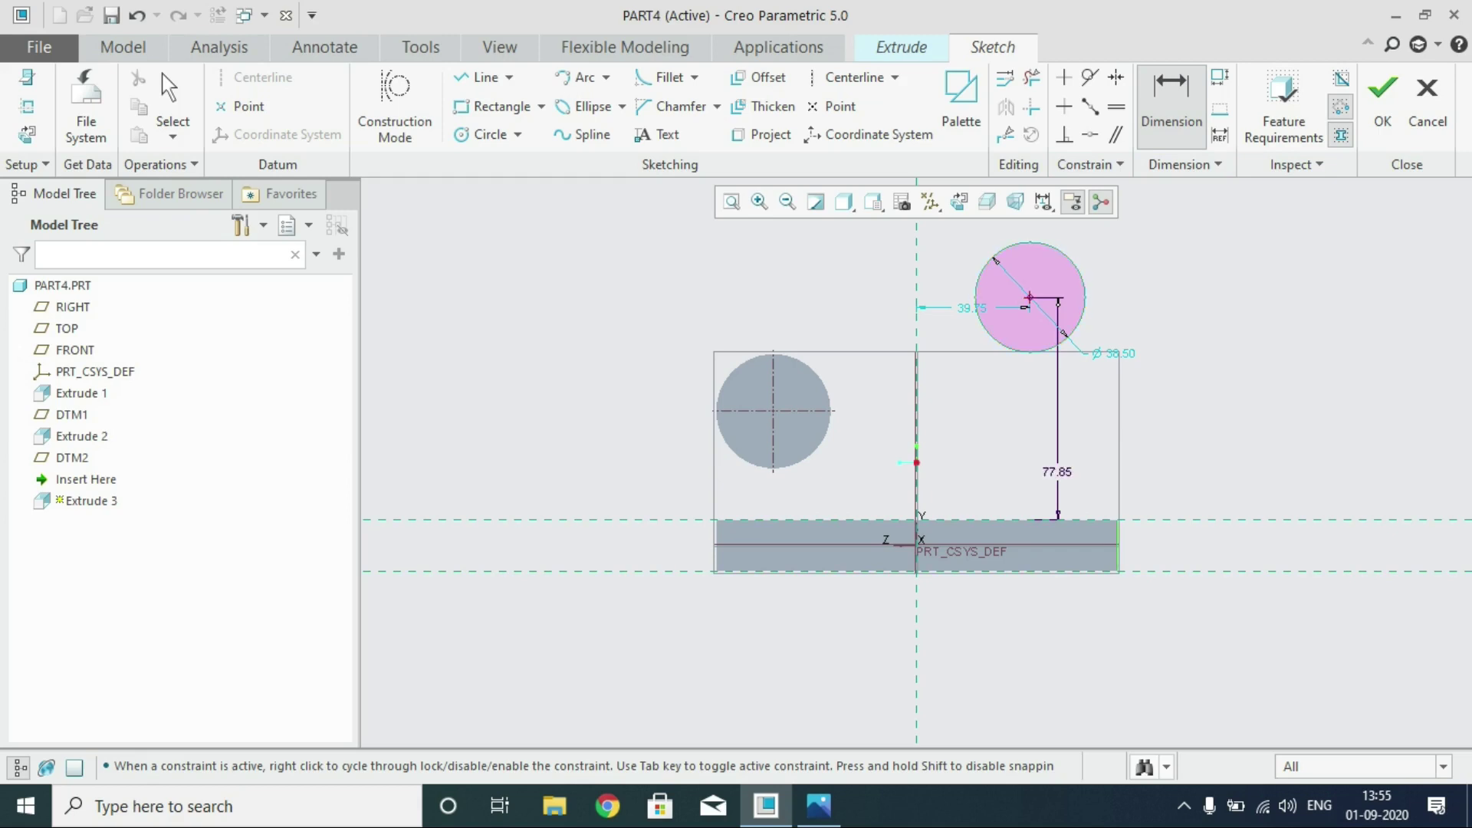
Check the model 2.jpg drawing and set the circle center's horizontal distance from the base's far end edge to 50 mm
middle_click(994, 439)
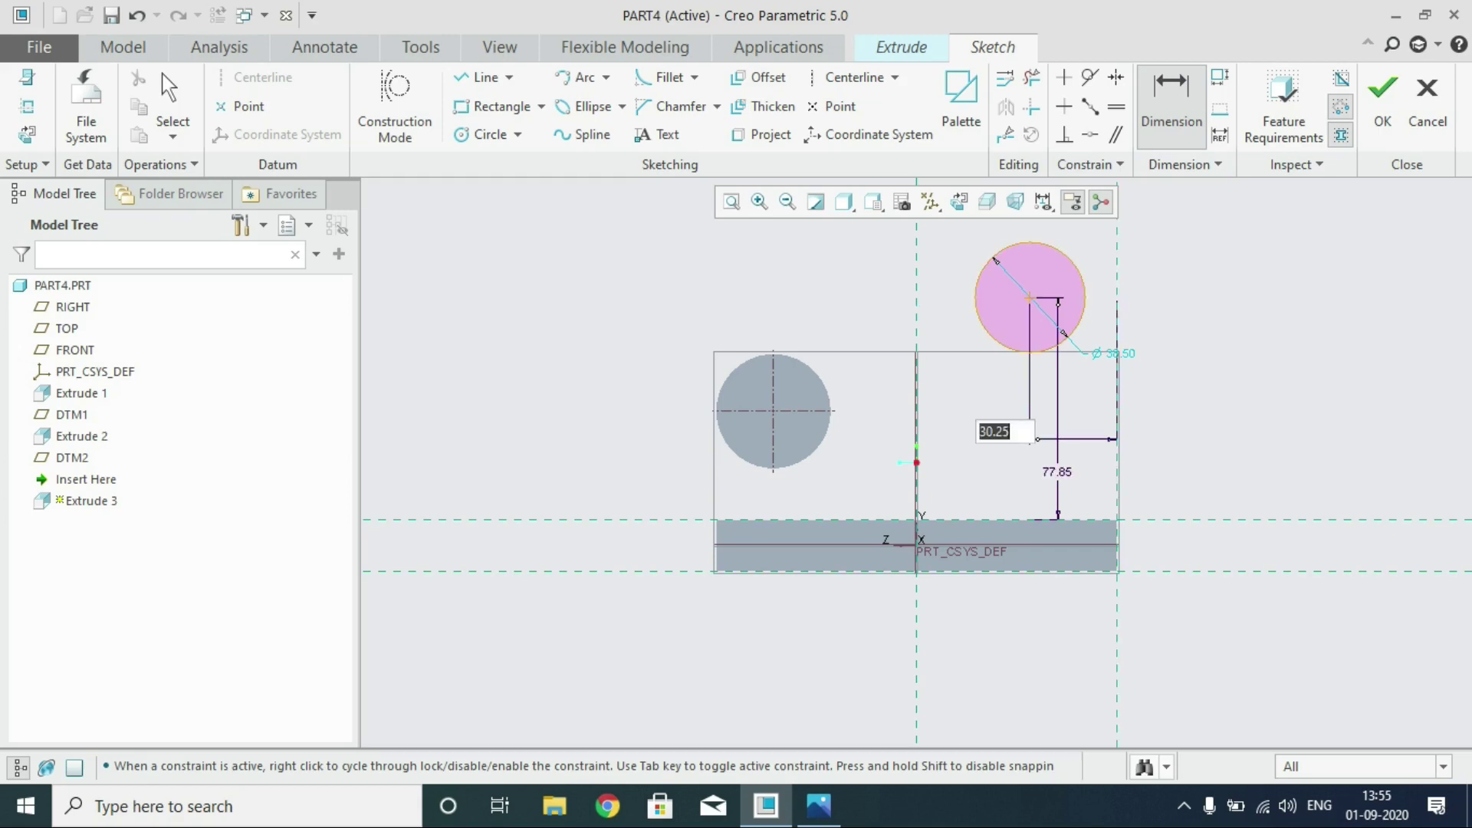
key(alt+Tab)
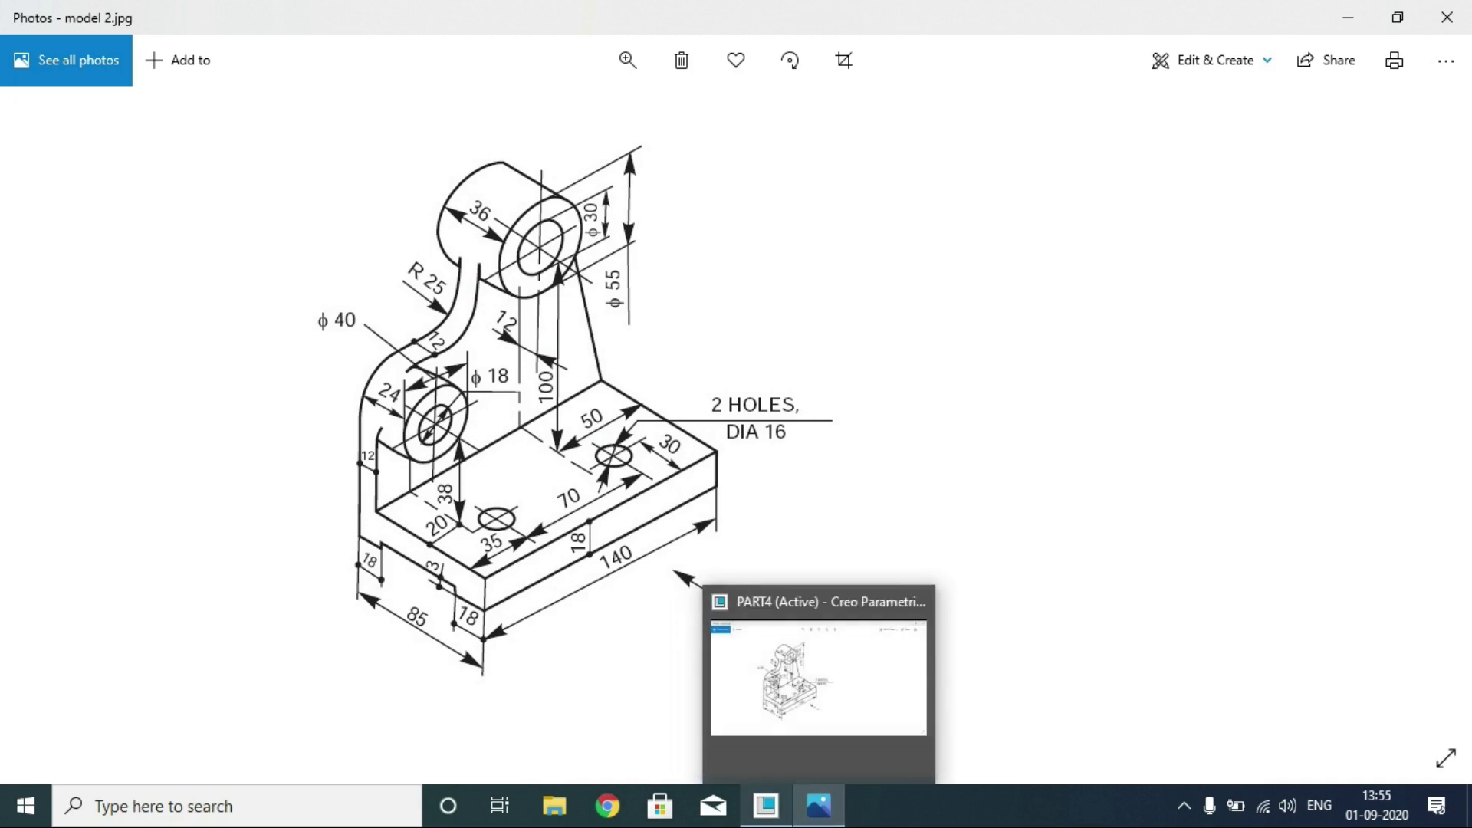
click(767, 806)
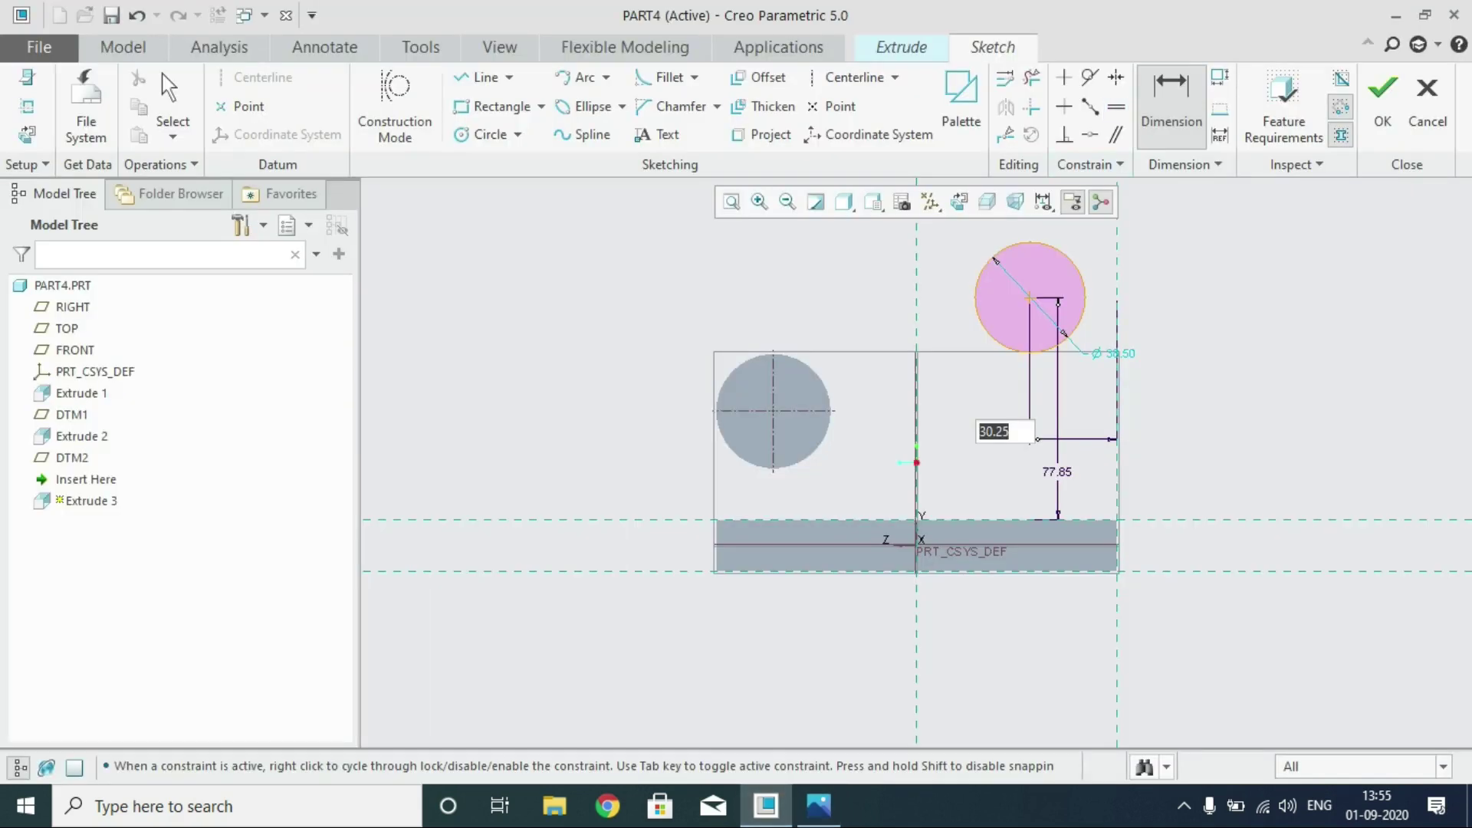
text(50)
key(Return)
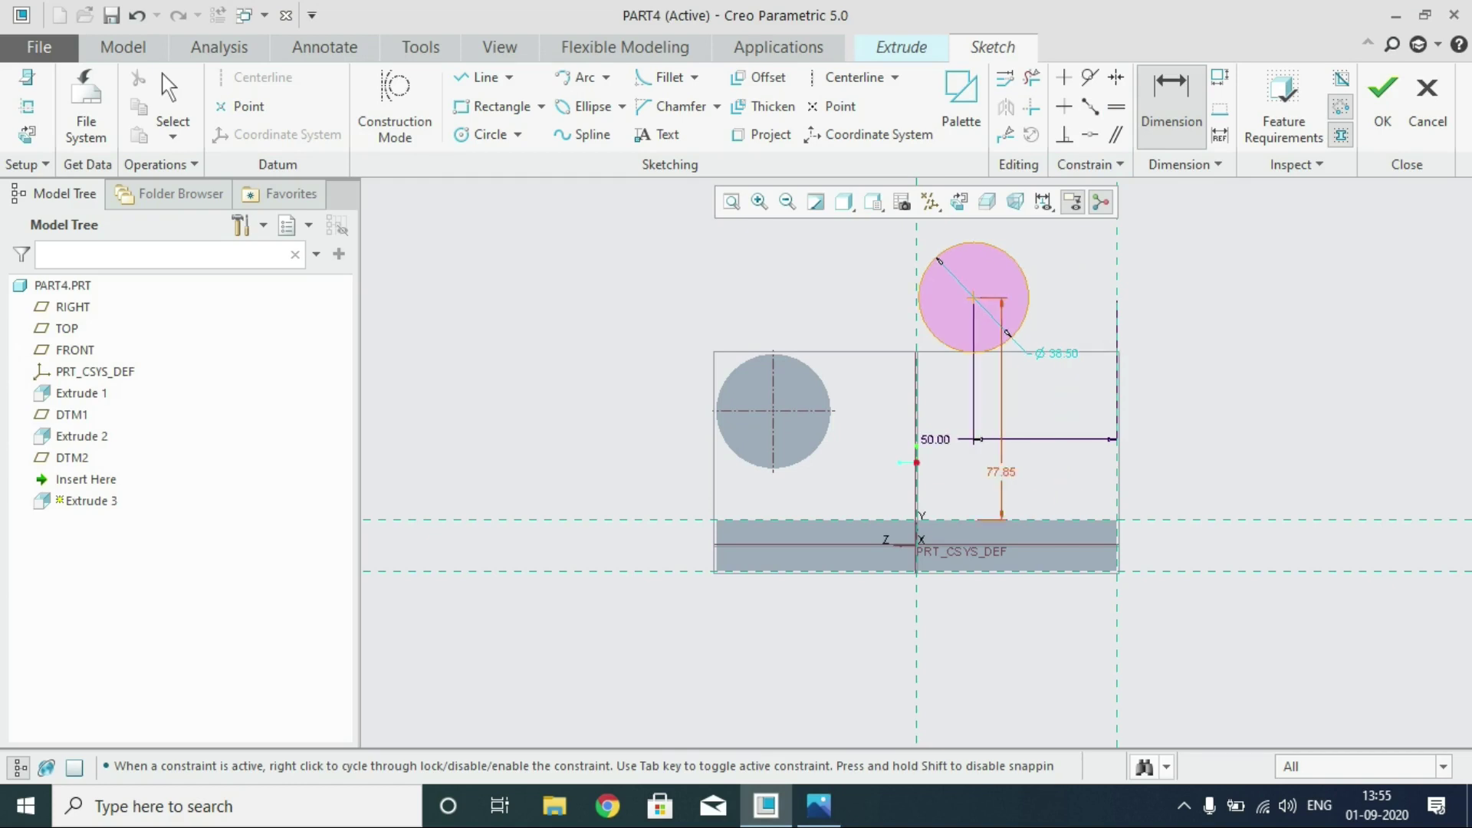
Set the circle center's height above the base to 100 mm and the circle's diameter to 55 mm
double_click(1001, 471)
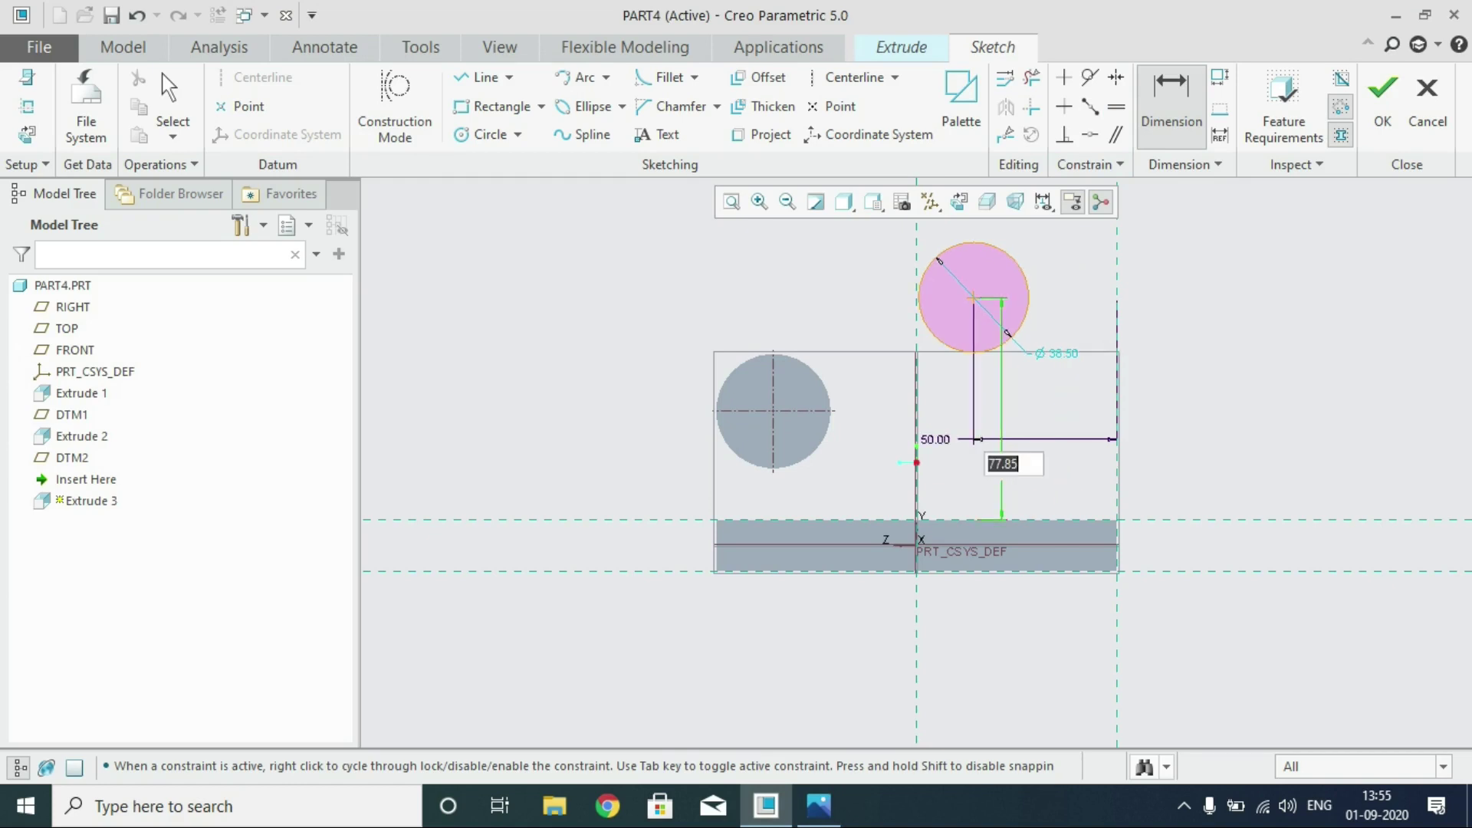
text(100)
key(Return)
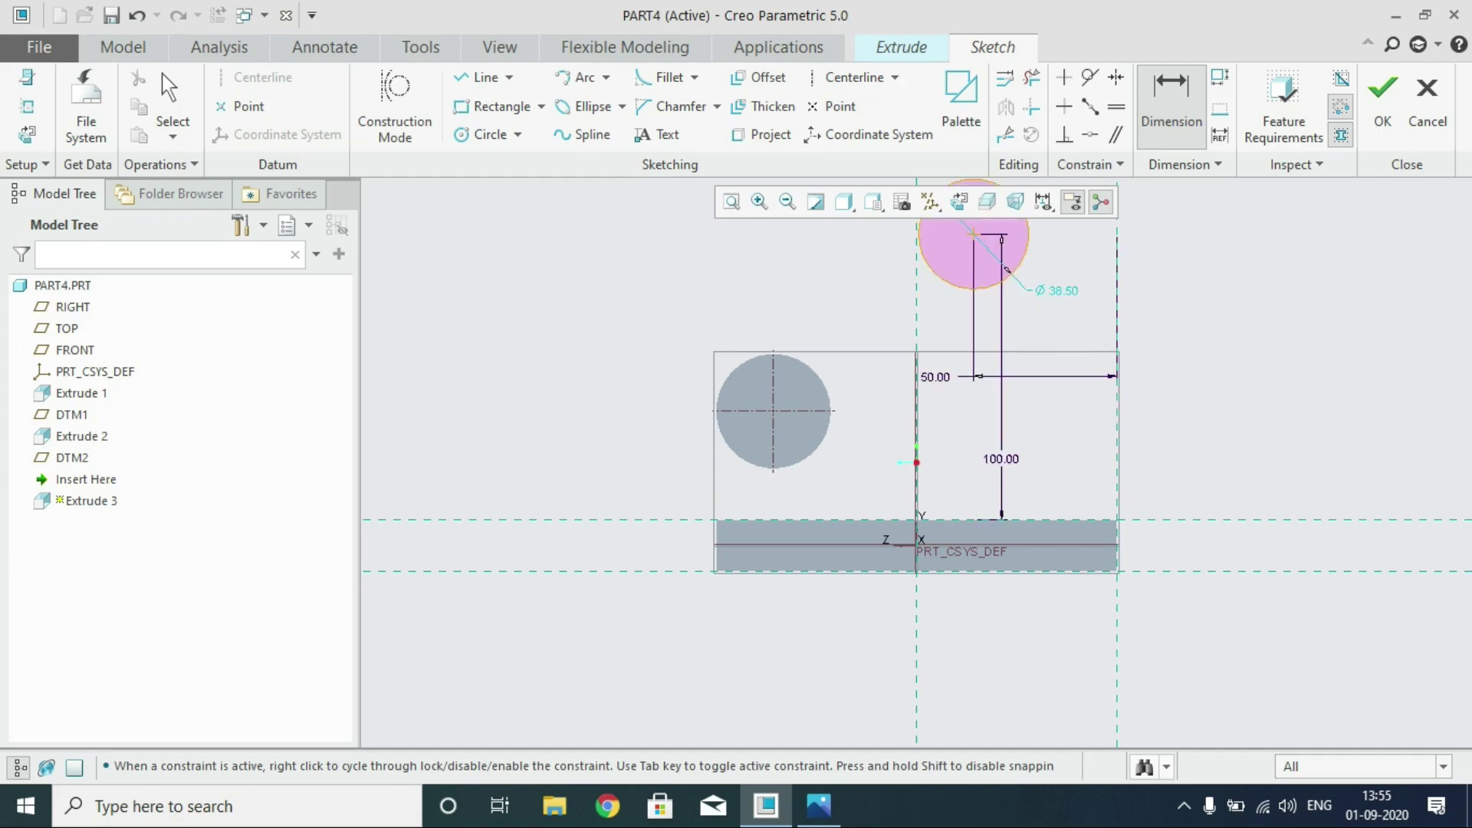
double_click(1066, 290)
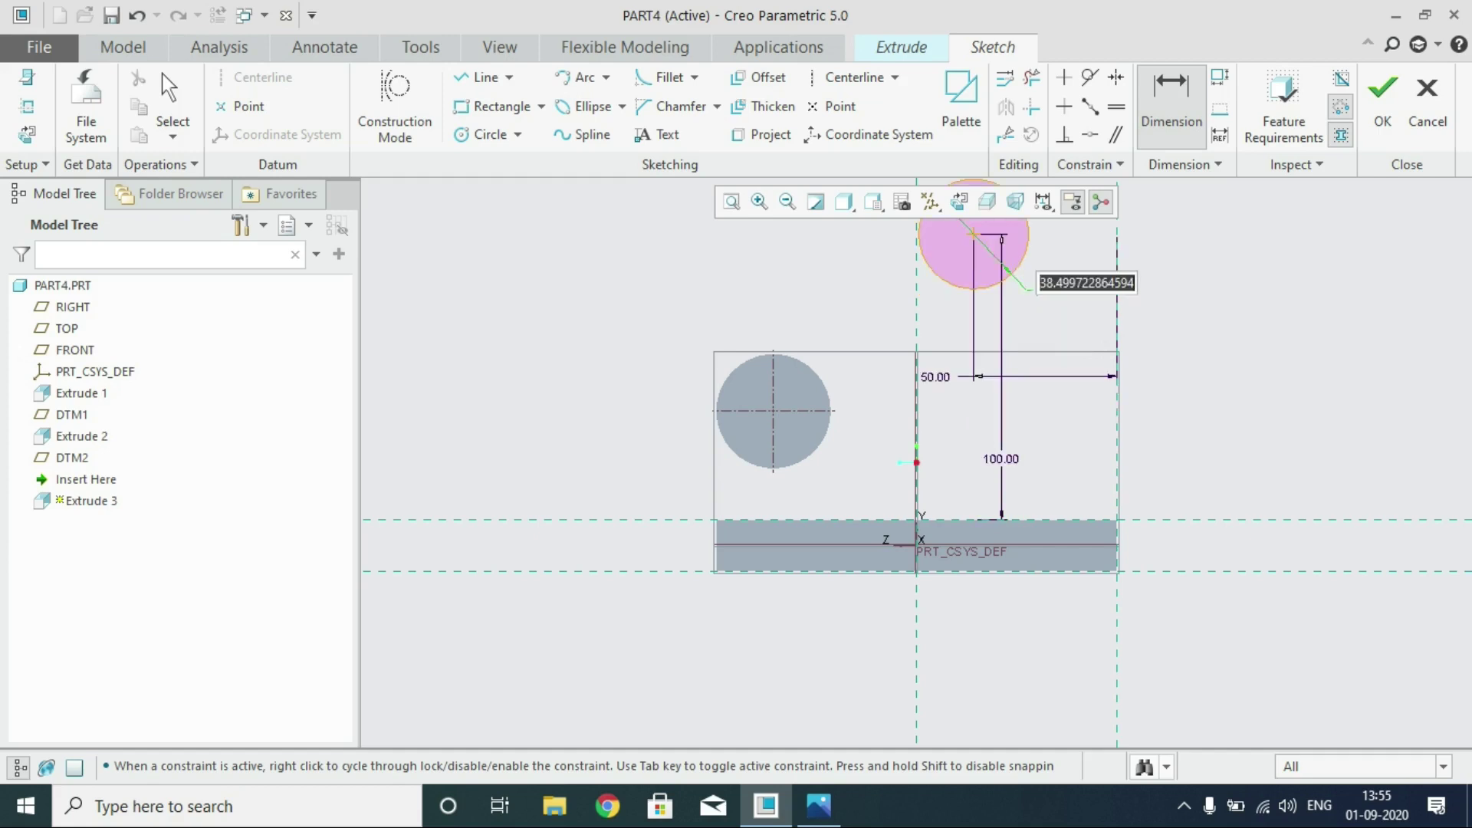
text(55)
key(Return)
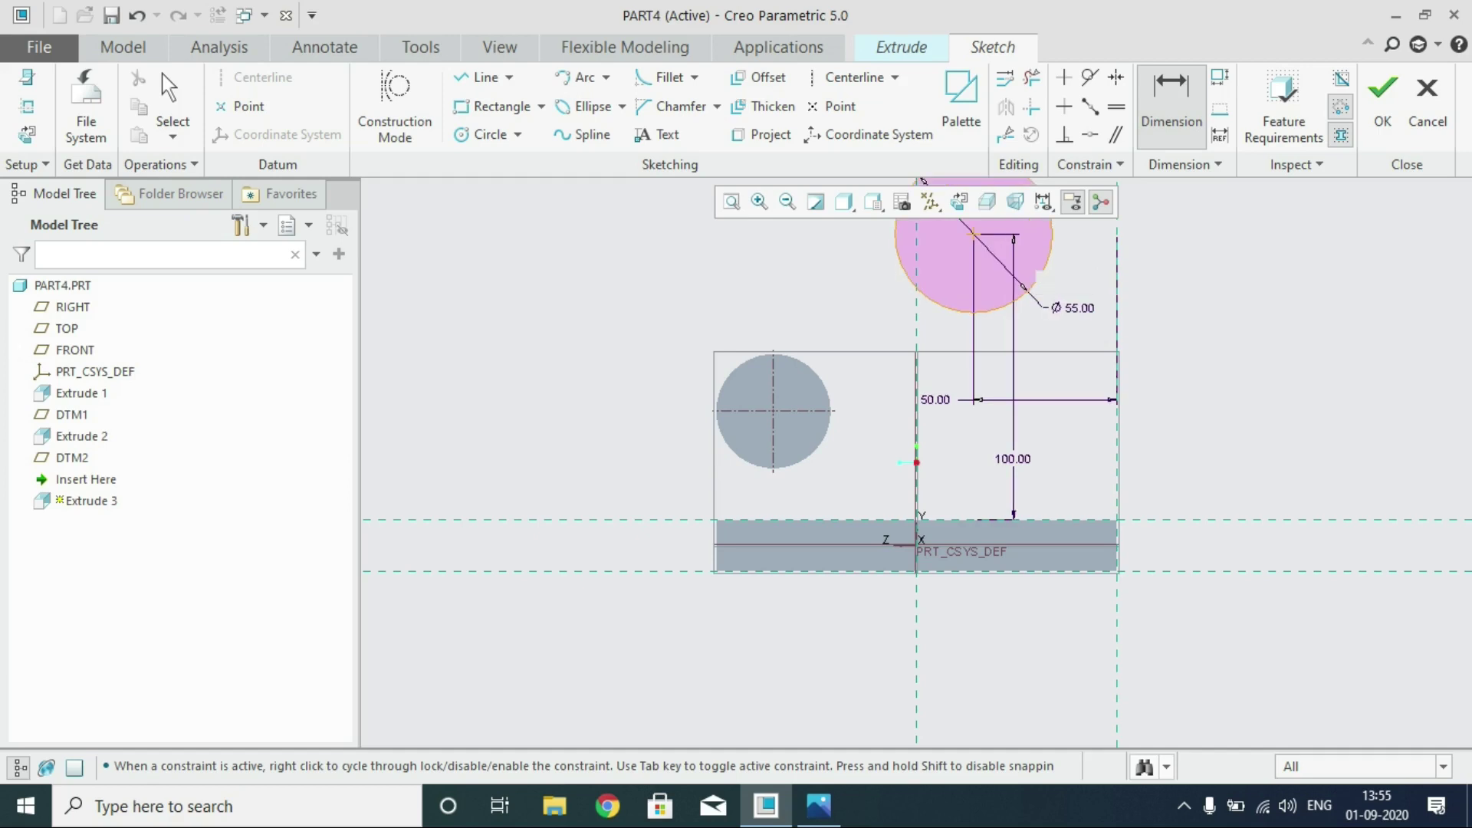
Finish the sketch and extrude the 55 mm circle symmetrically about its sketch plane to a total depth of 36 mm
click(1382, 95)
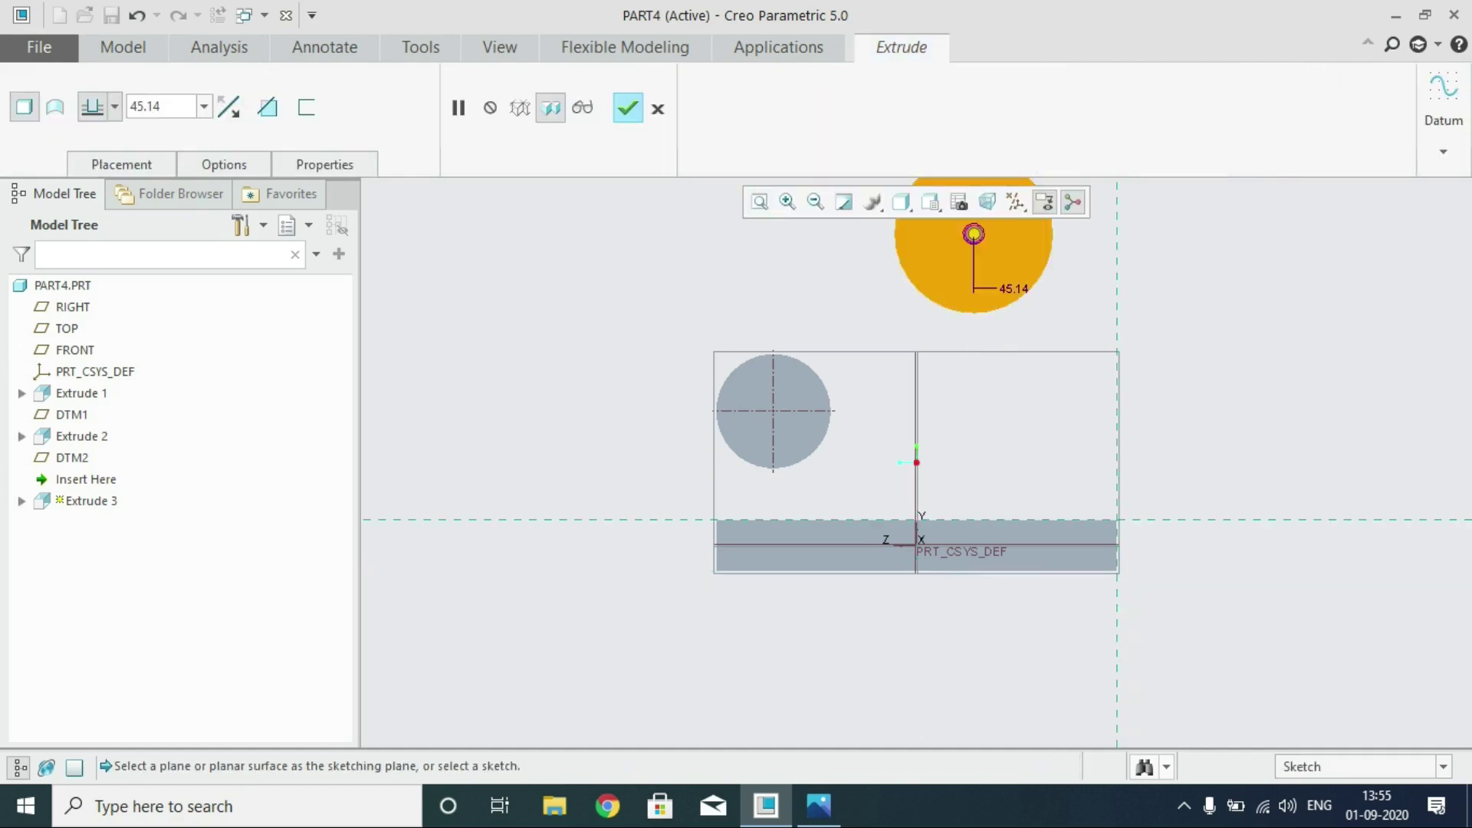
click(930, 202)
click(990, 243)
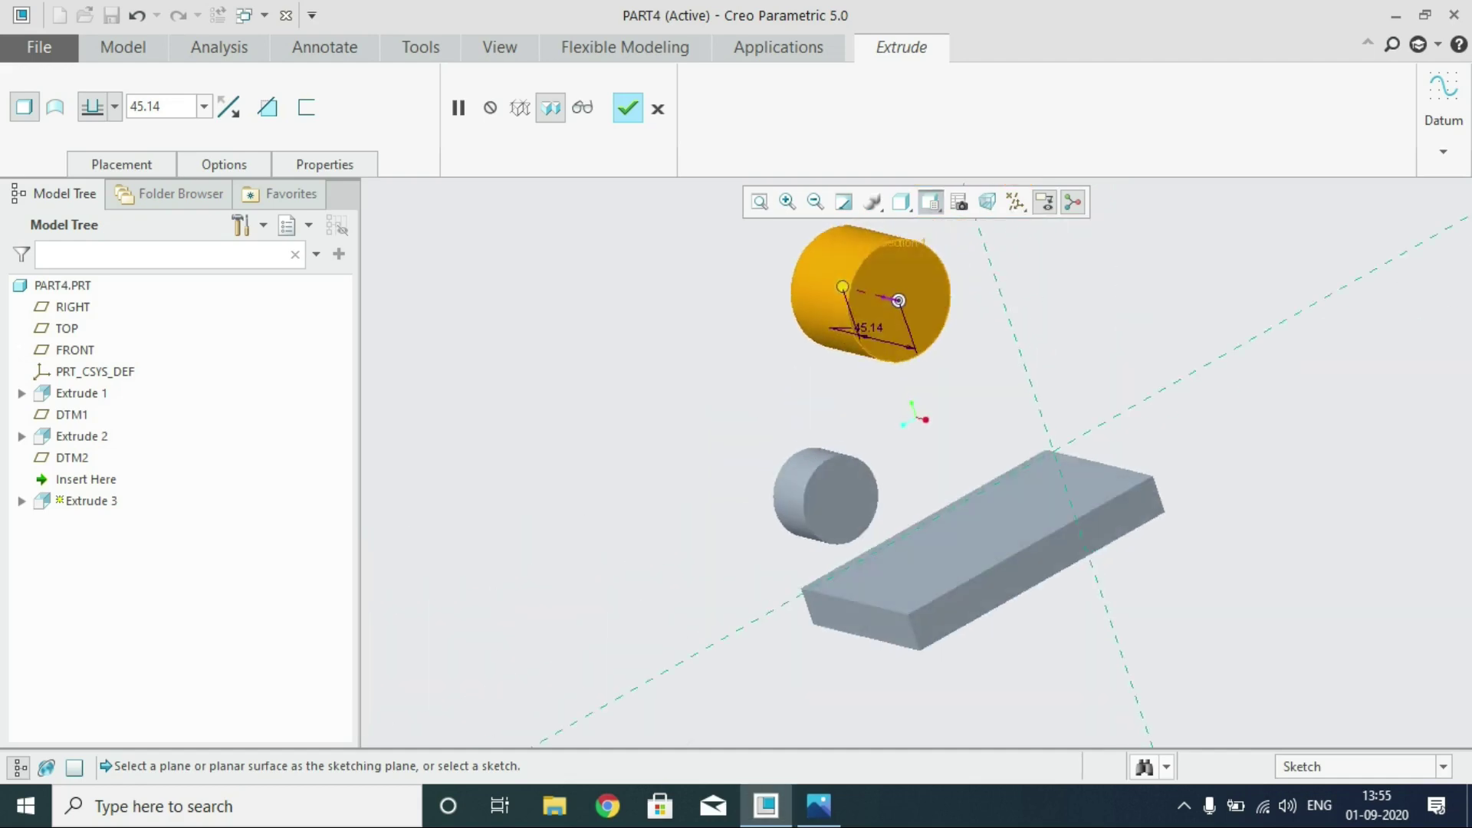
click(115, 107)
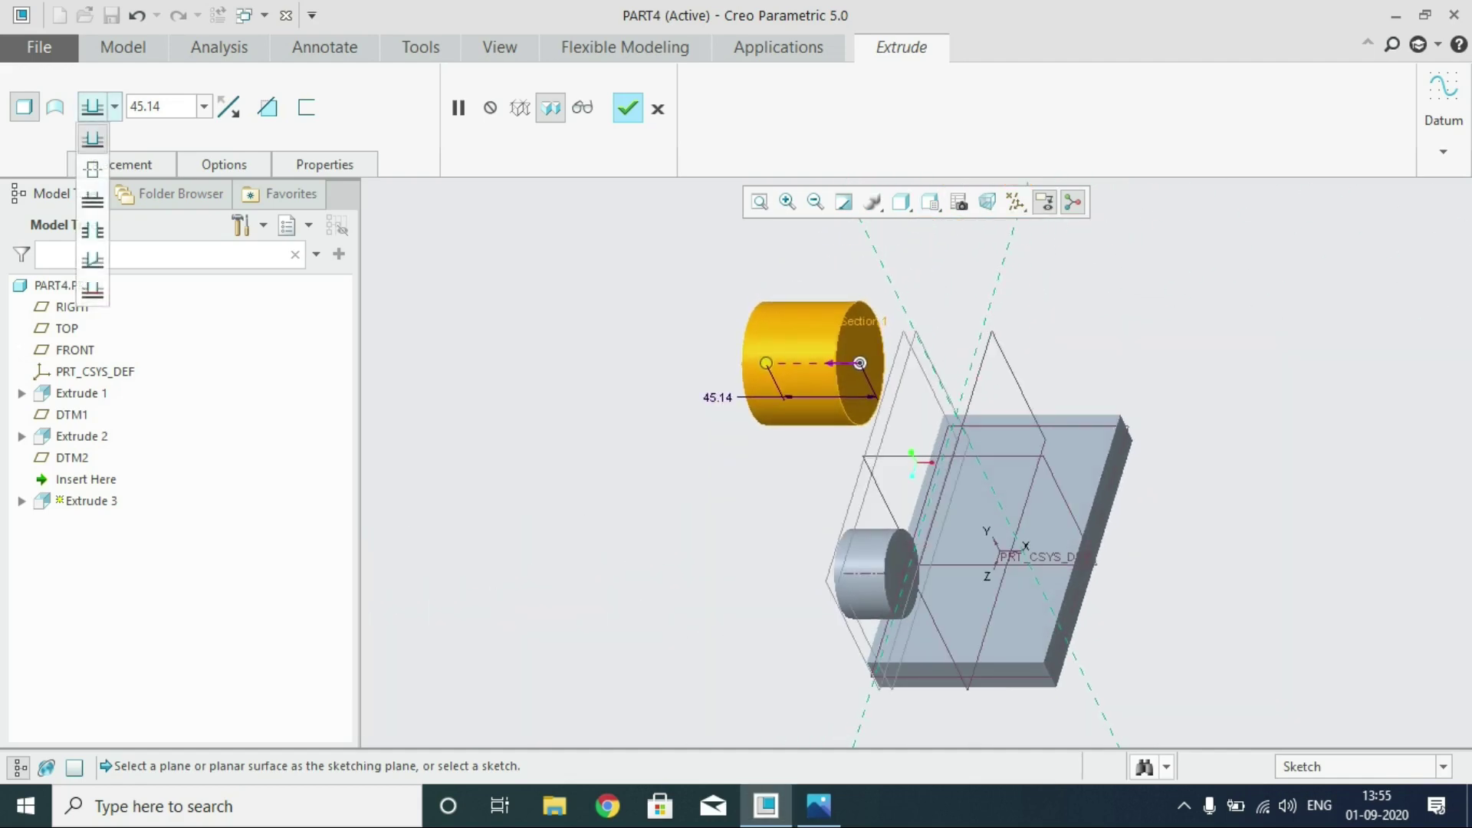
click(92, 169)
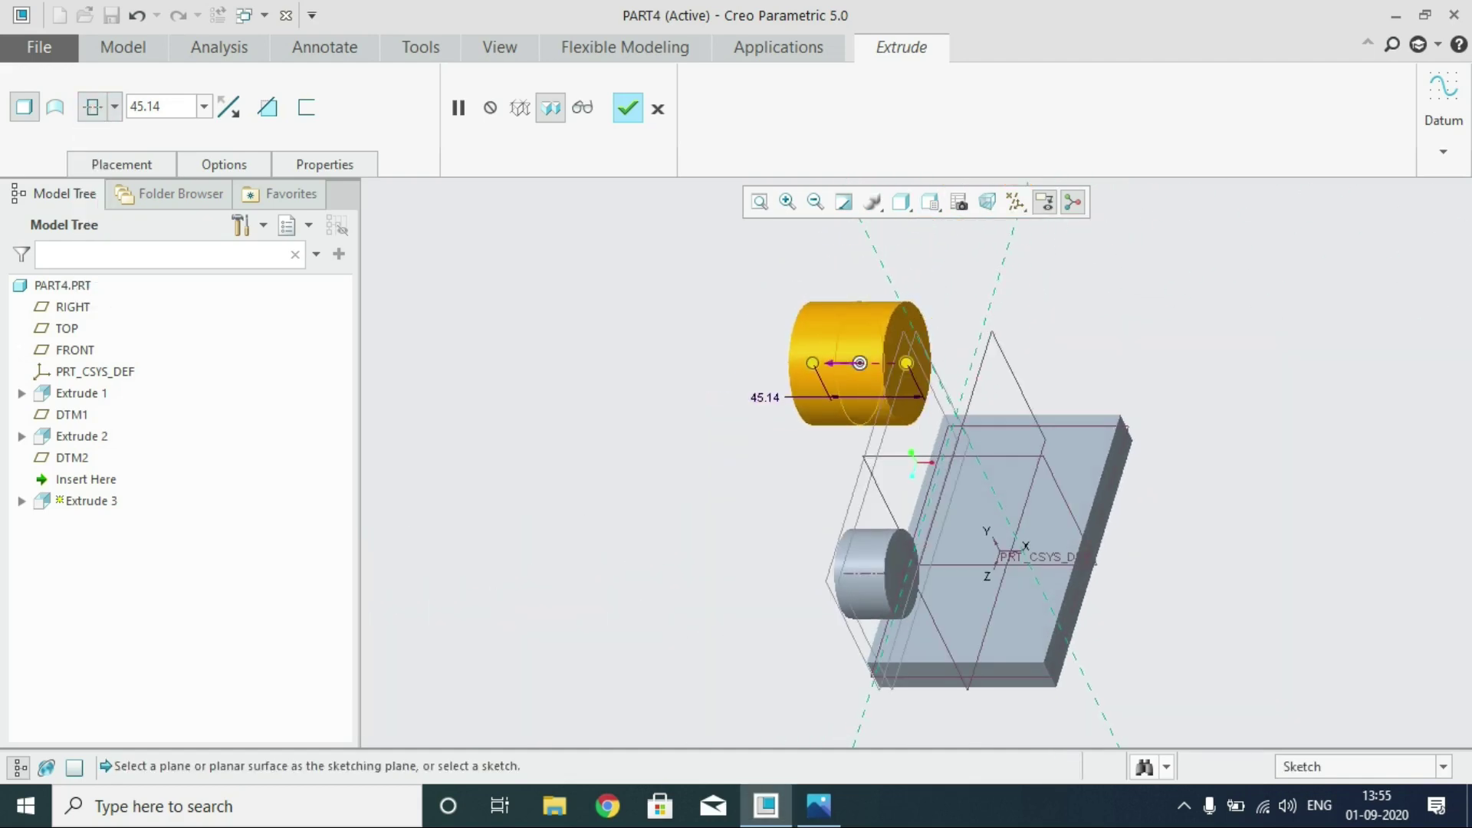
click(160, 107)
text(36)
key(Return)
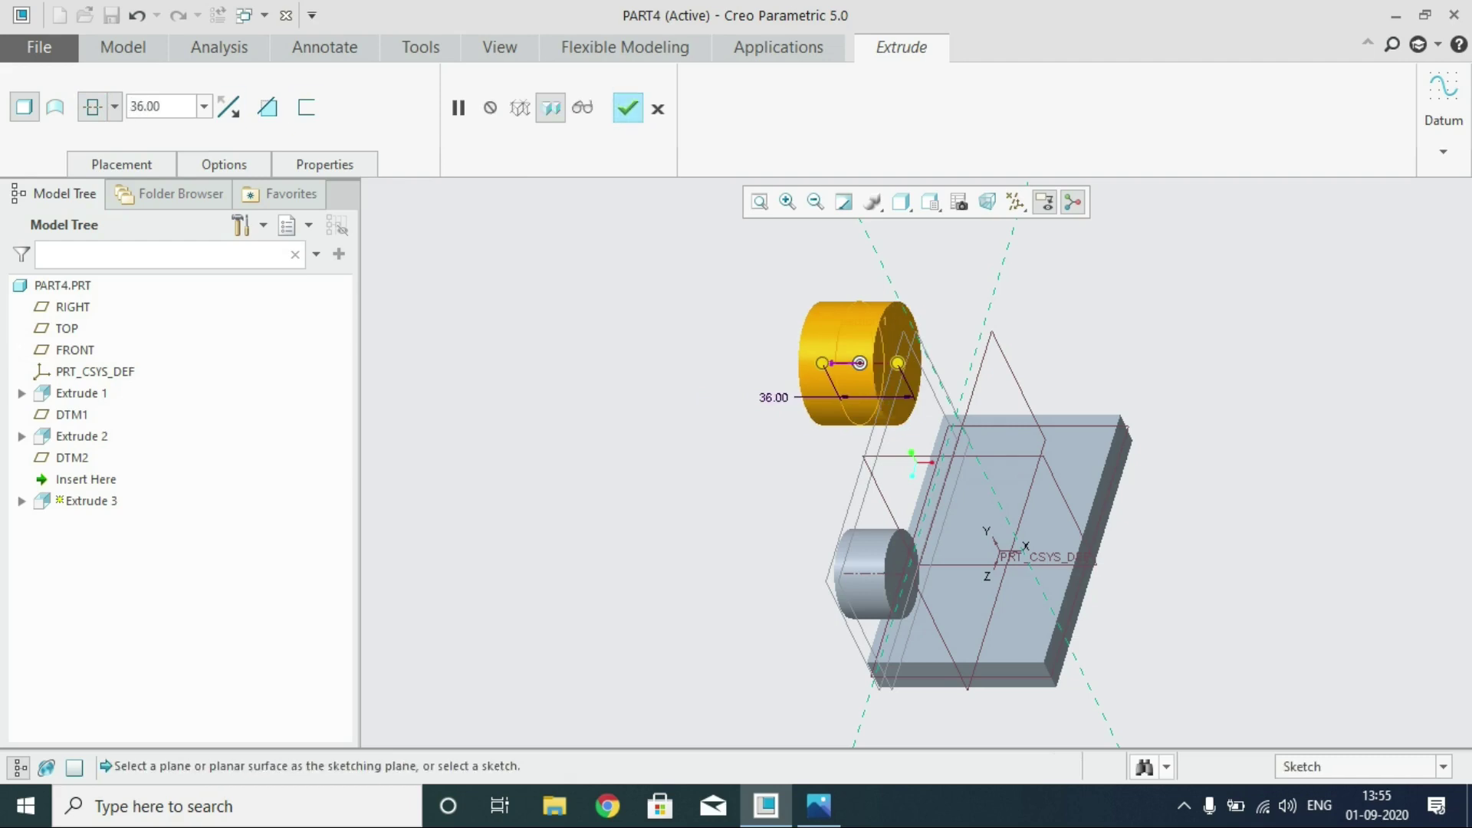
click(628, 108)
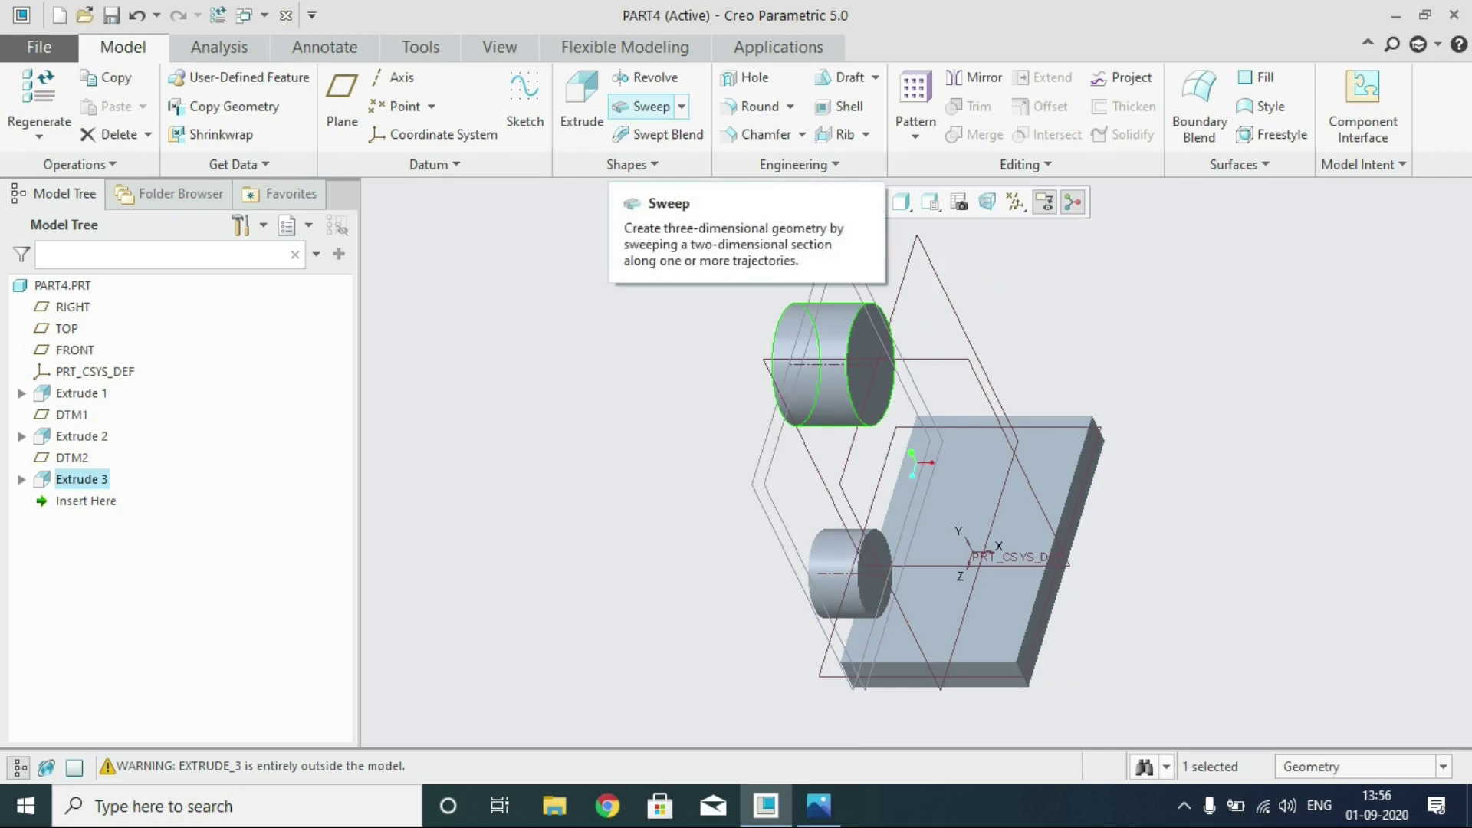
Start a Profile Rib sketch on datum plane DTM1 and orient it to the RIGHT view
click(866, 134)
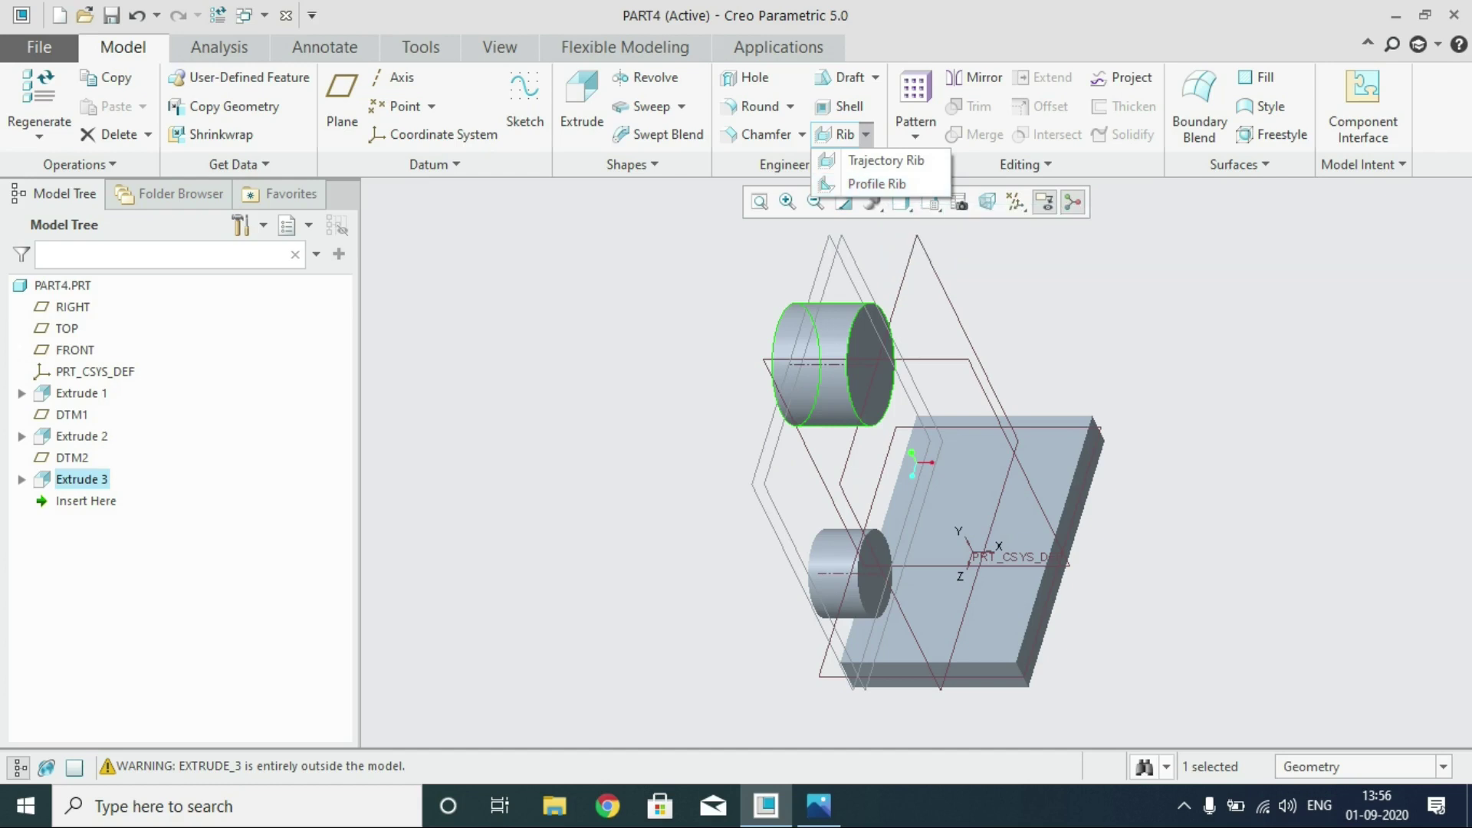
key(Escape)
click(72, 414)
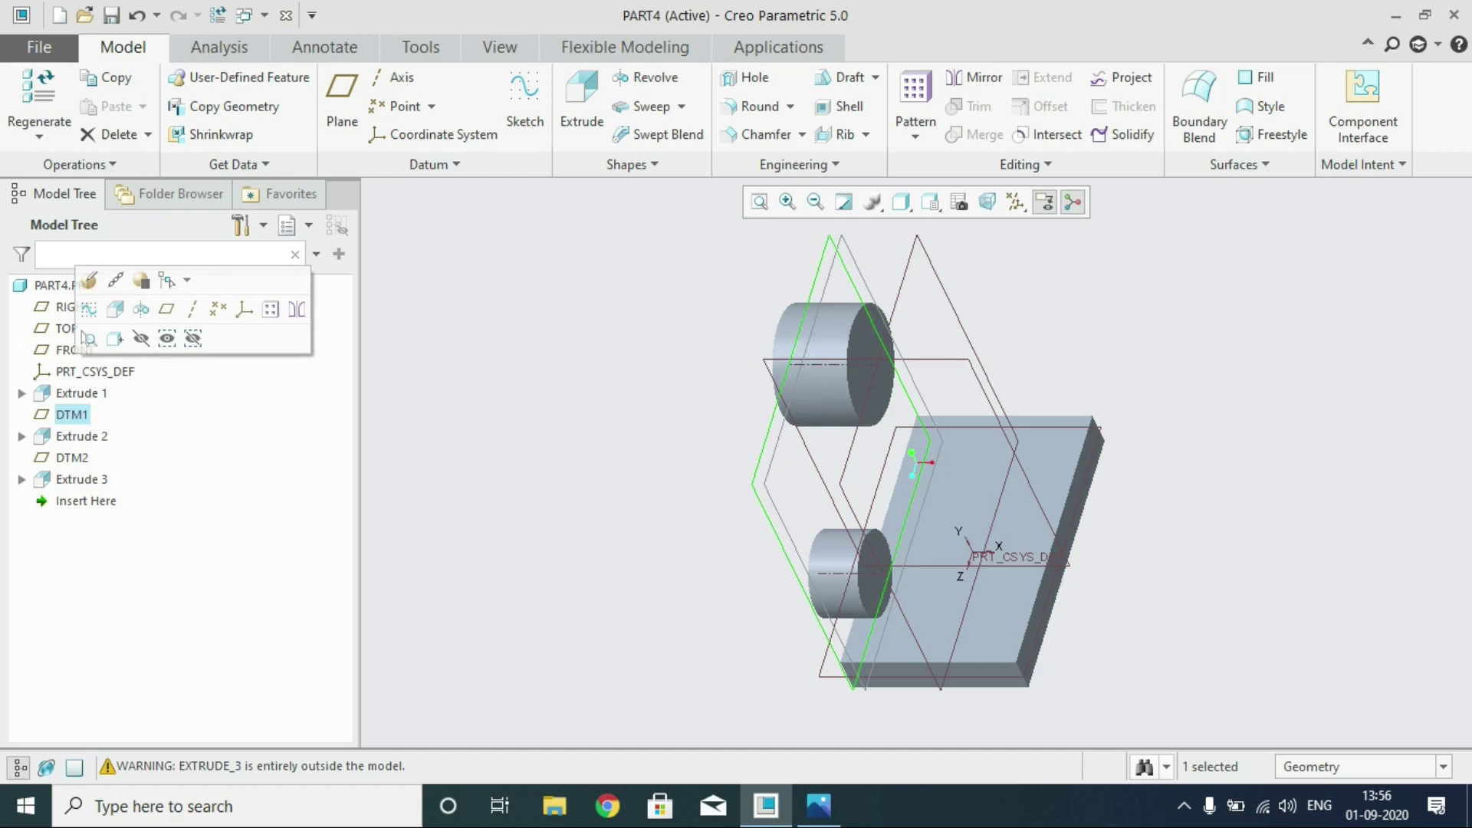
click(71, 417)
key(Escape)
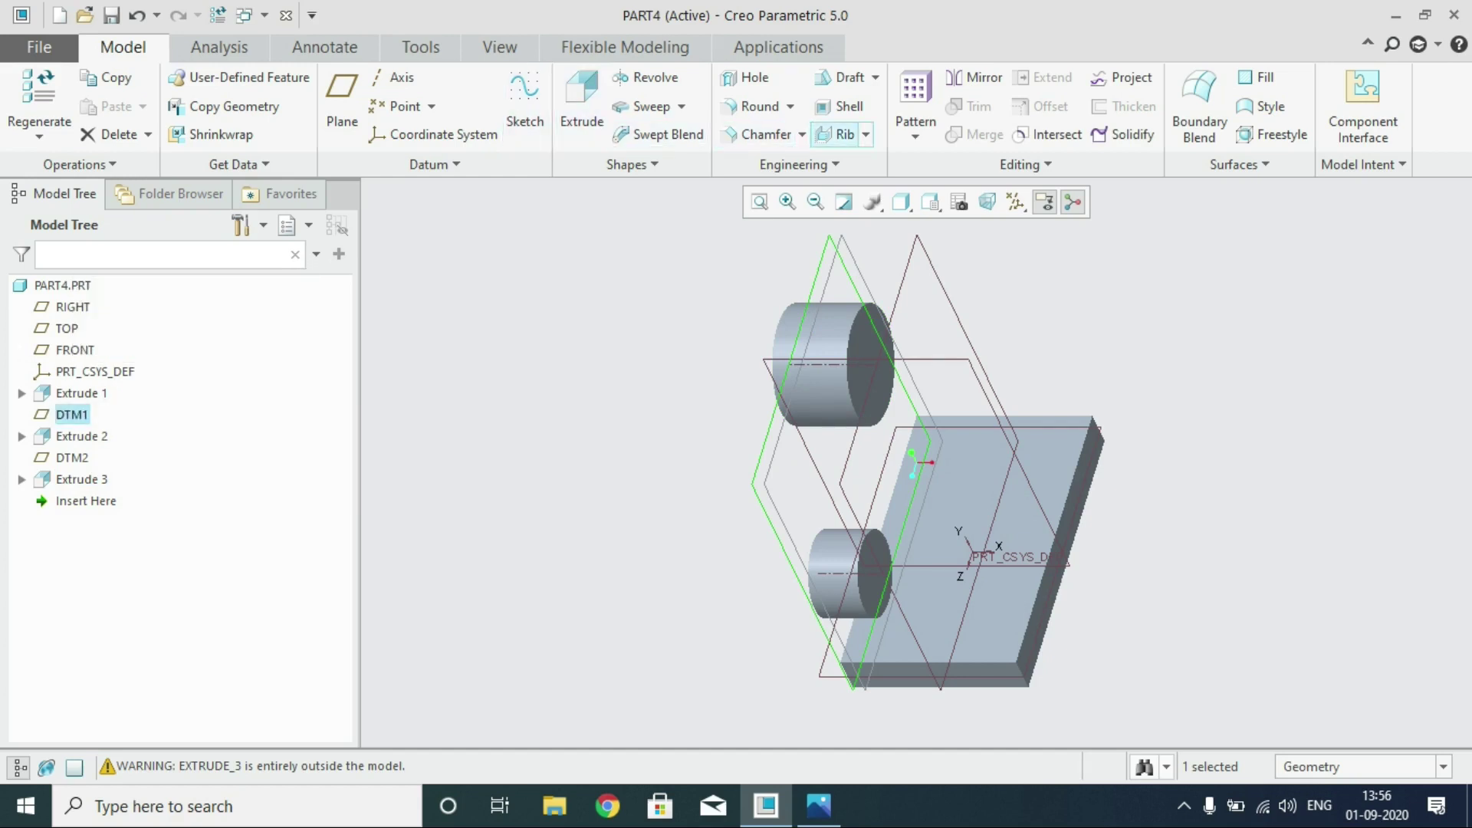
click(866, 134)
click(877, 184)
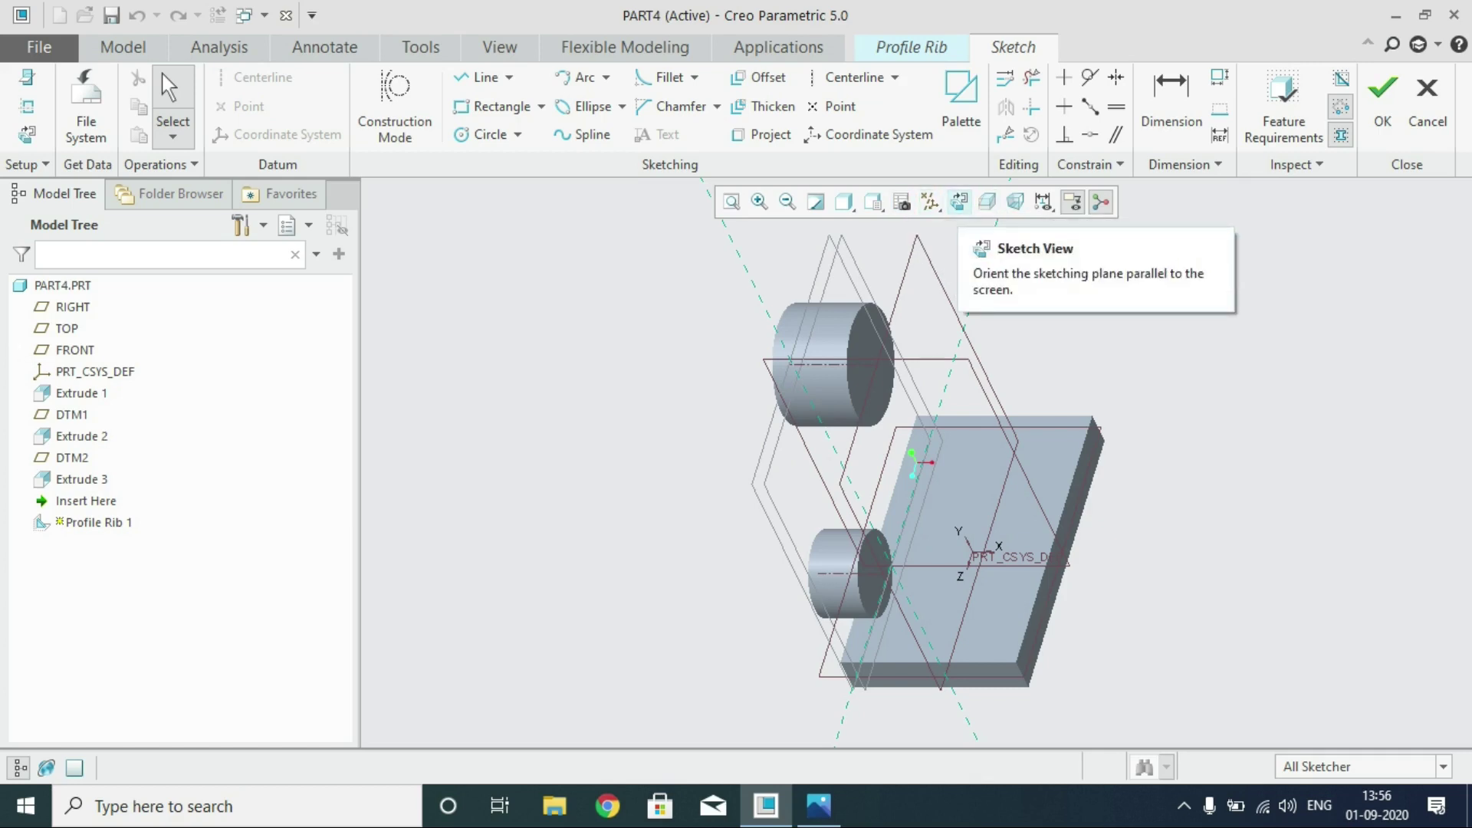
click(959, 202)
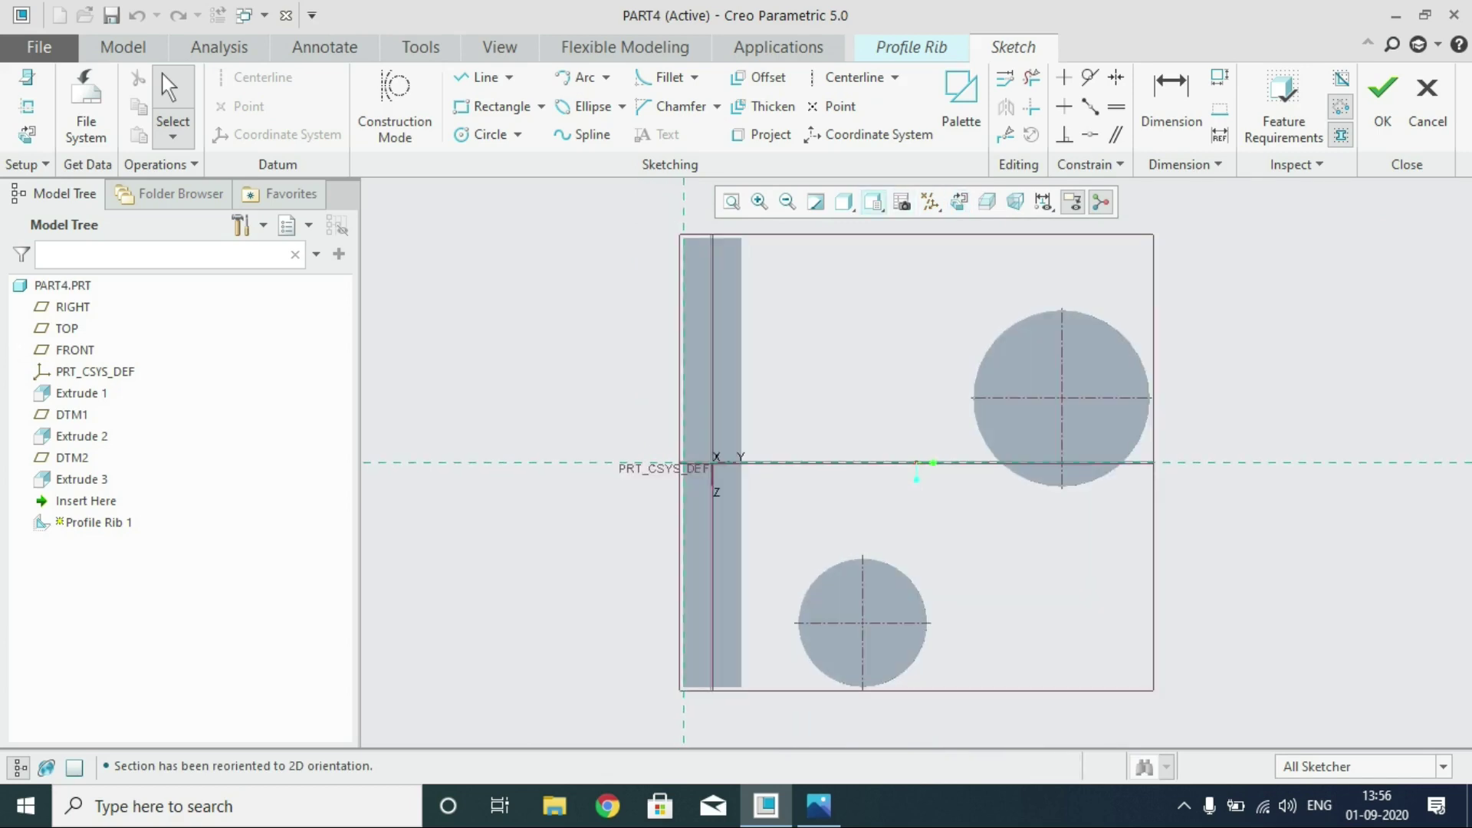
click(874, 202)
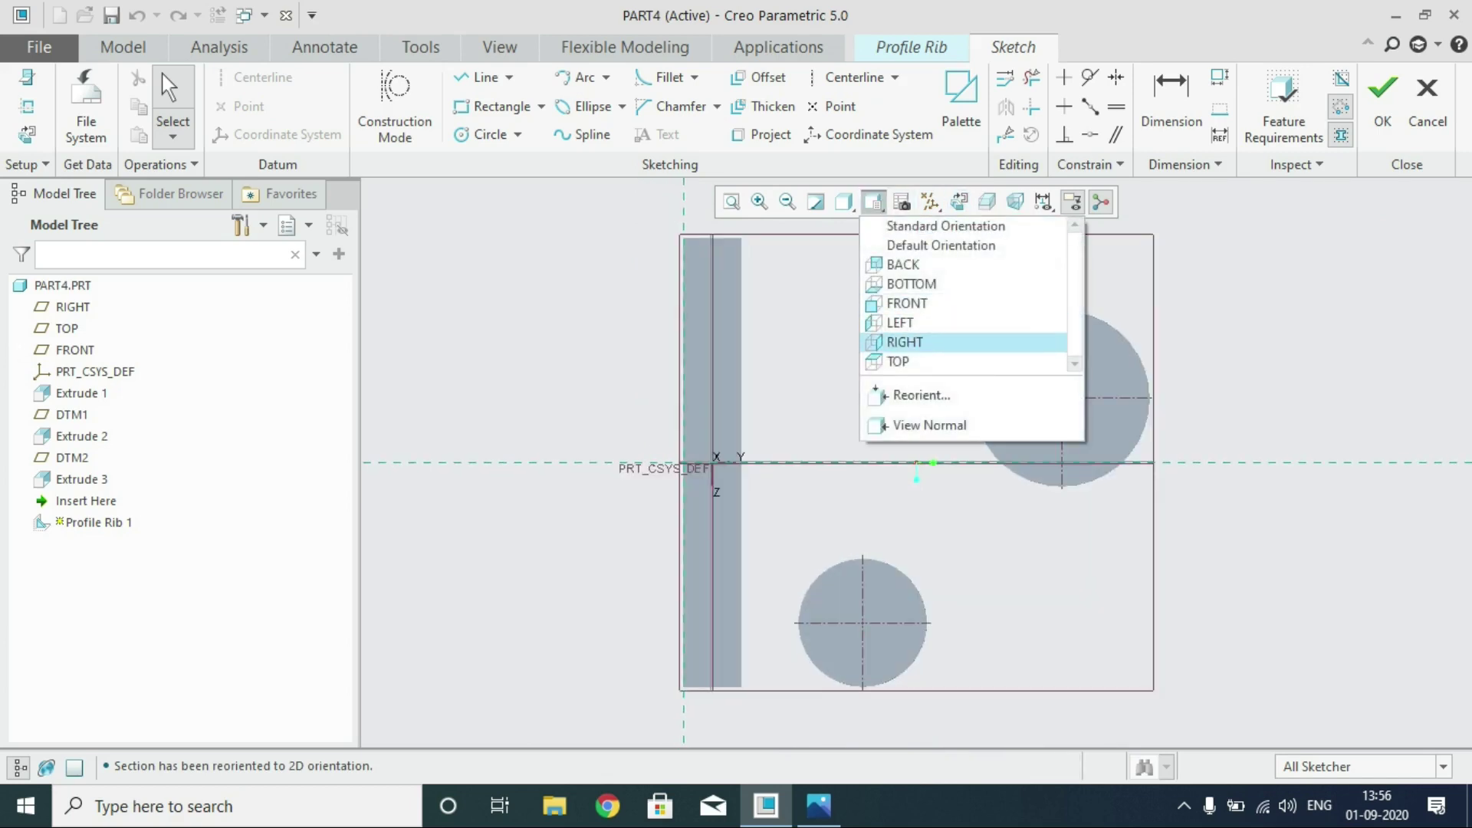
click(905, 342)
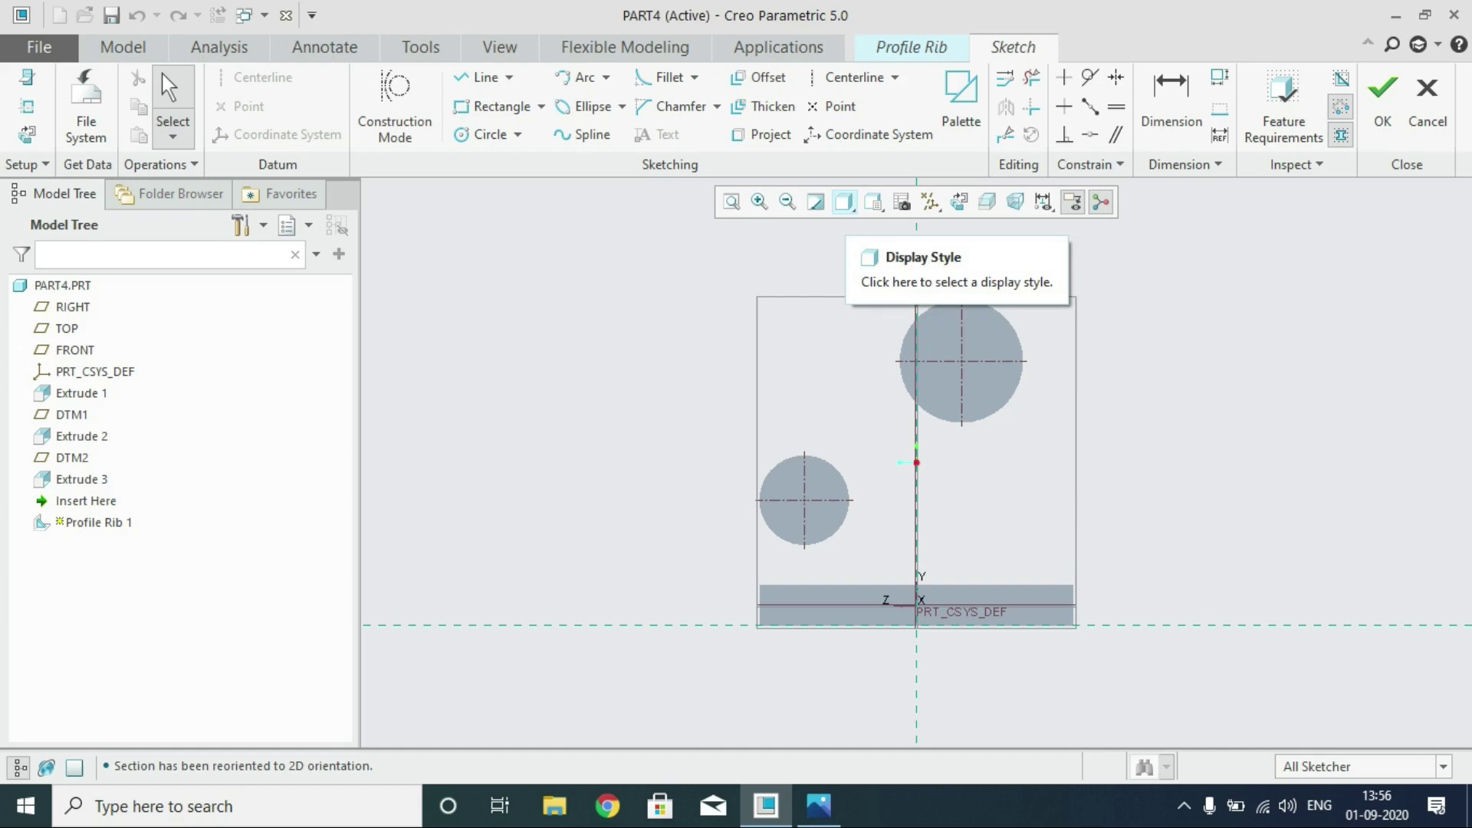
Change the model's display style to No Hidden so the sketch shows only visible edges
click(844, 202)
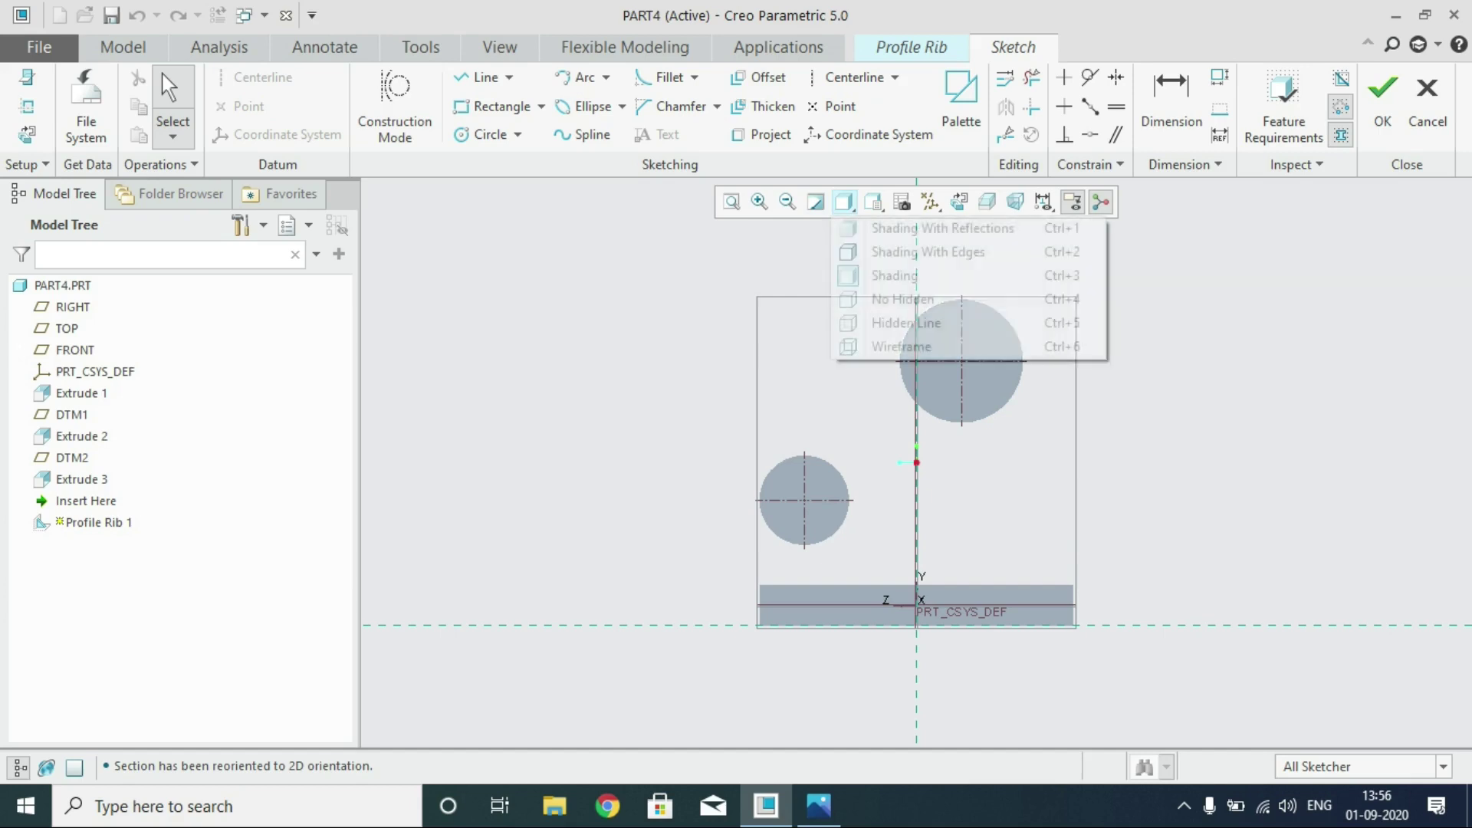
click(902, 299)
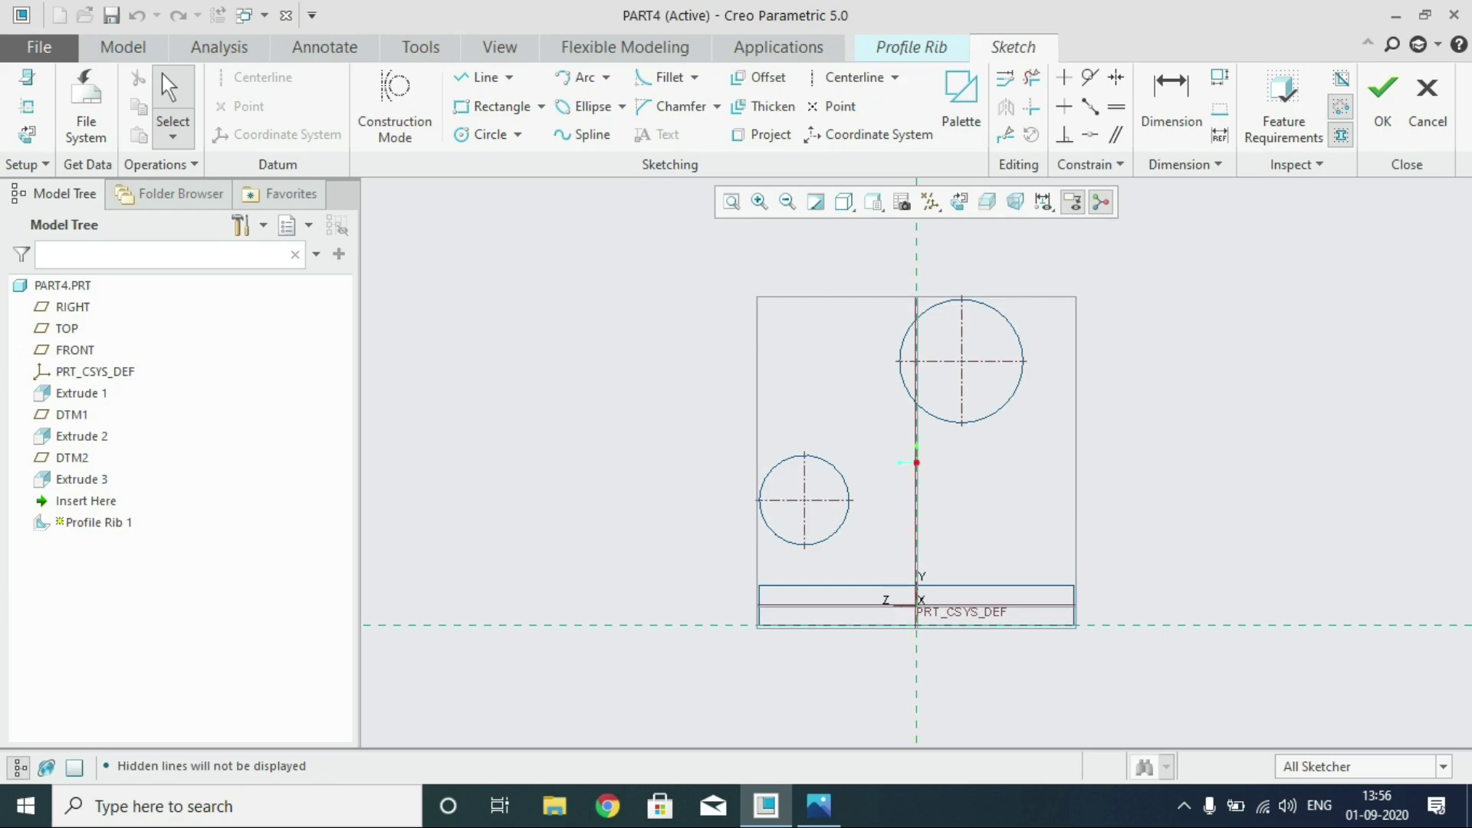
scroll(1054, 451, down, 3)
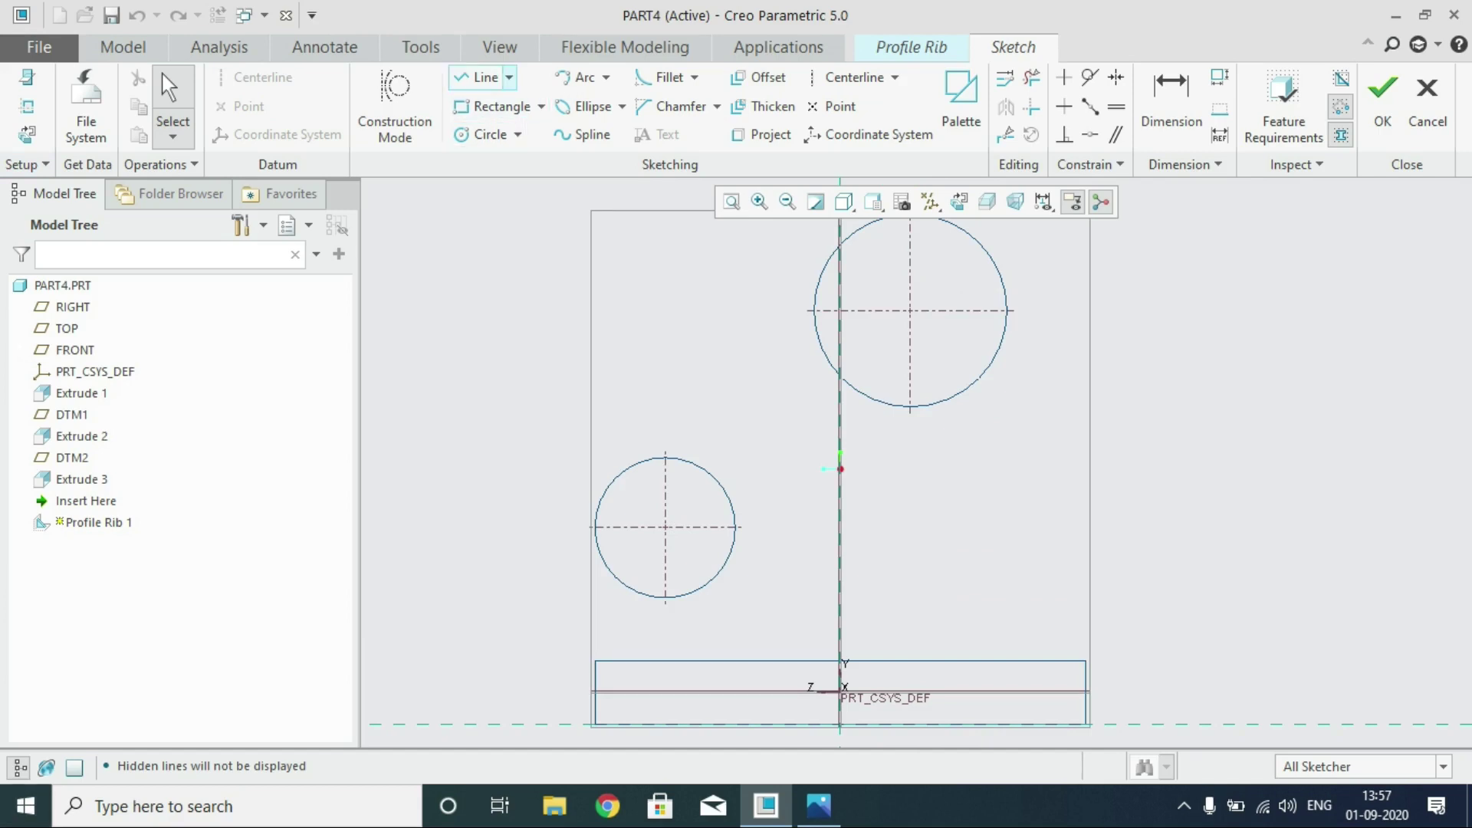
Sketch a vertical line from the smaller circle's left quadrant down to the base's top-left corner
click(509, 77)
click(522, 102)
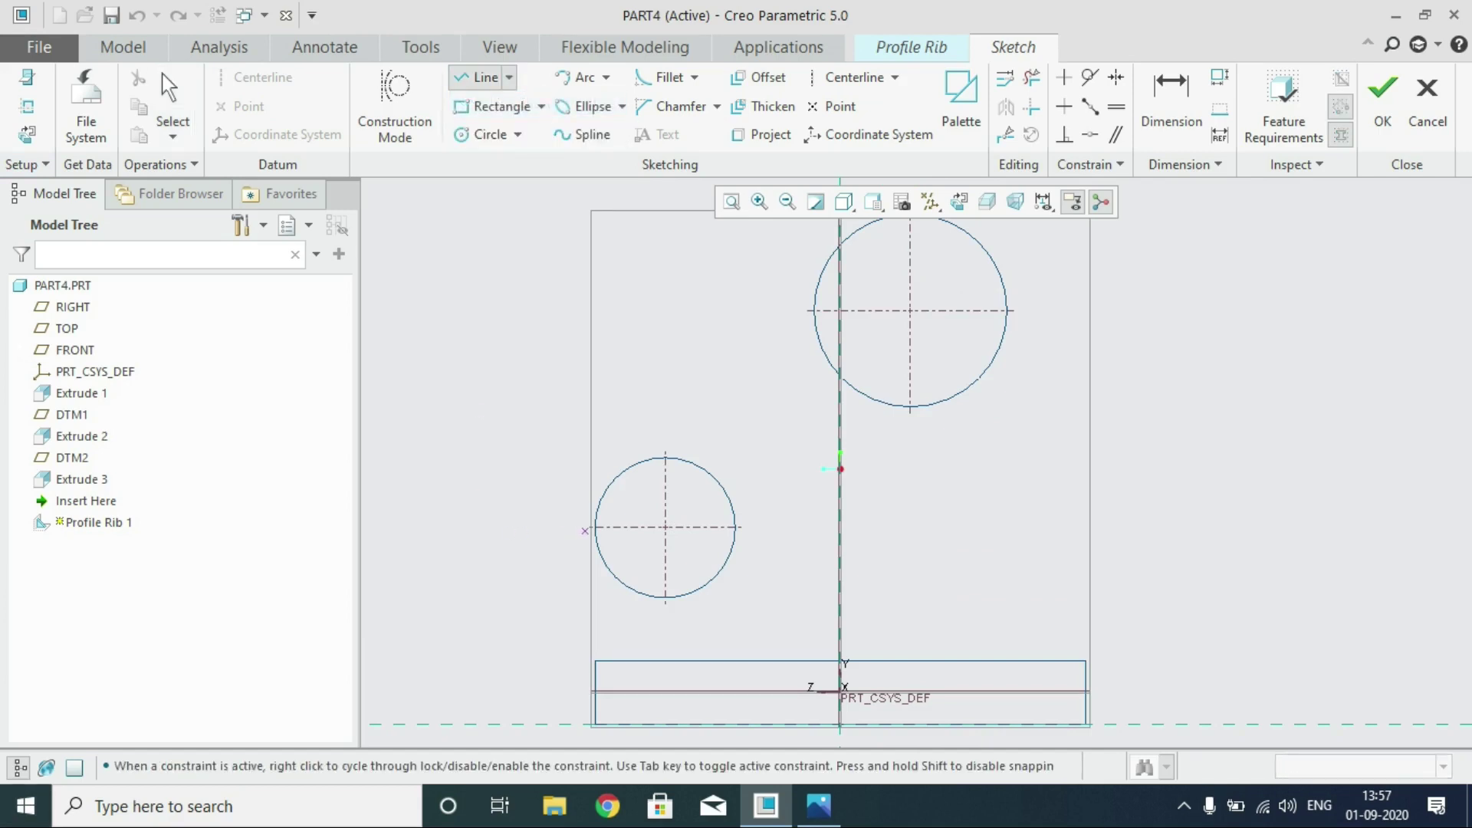
click(595, 527)
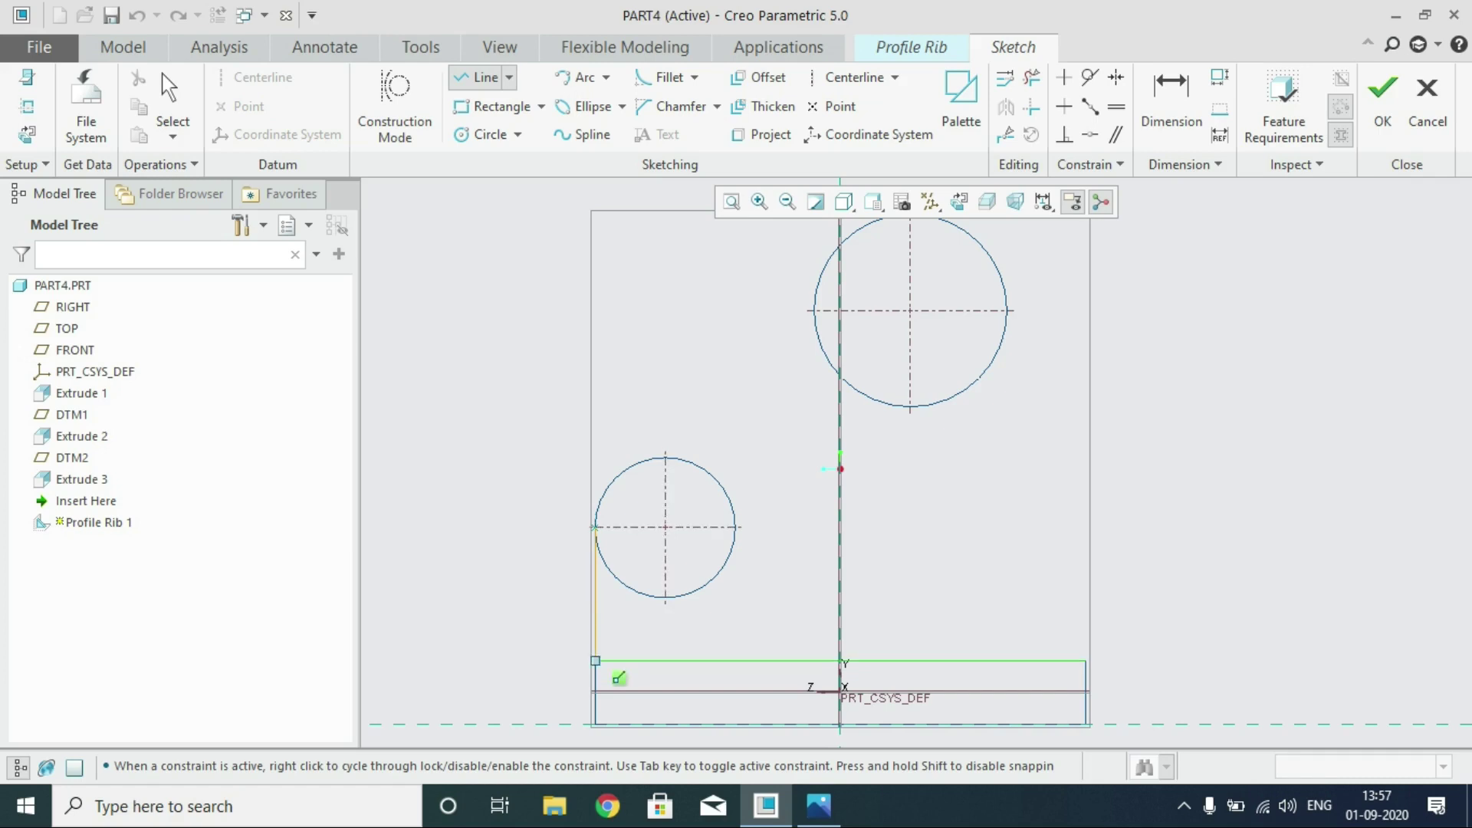
click(596, 660)
click(595, 526)
middle_click(615, 644)
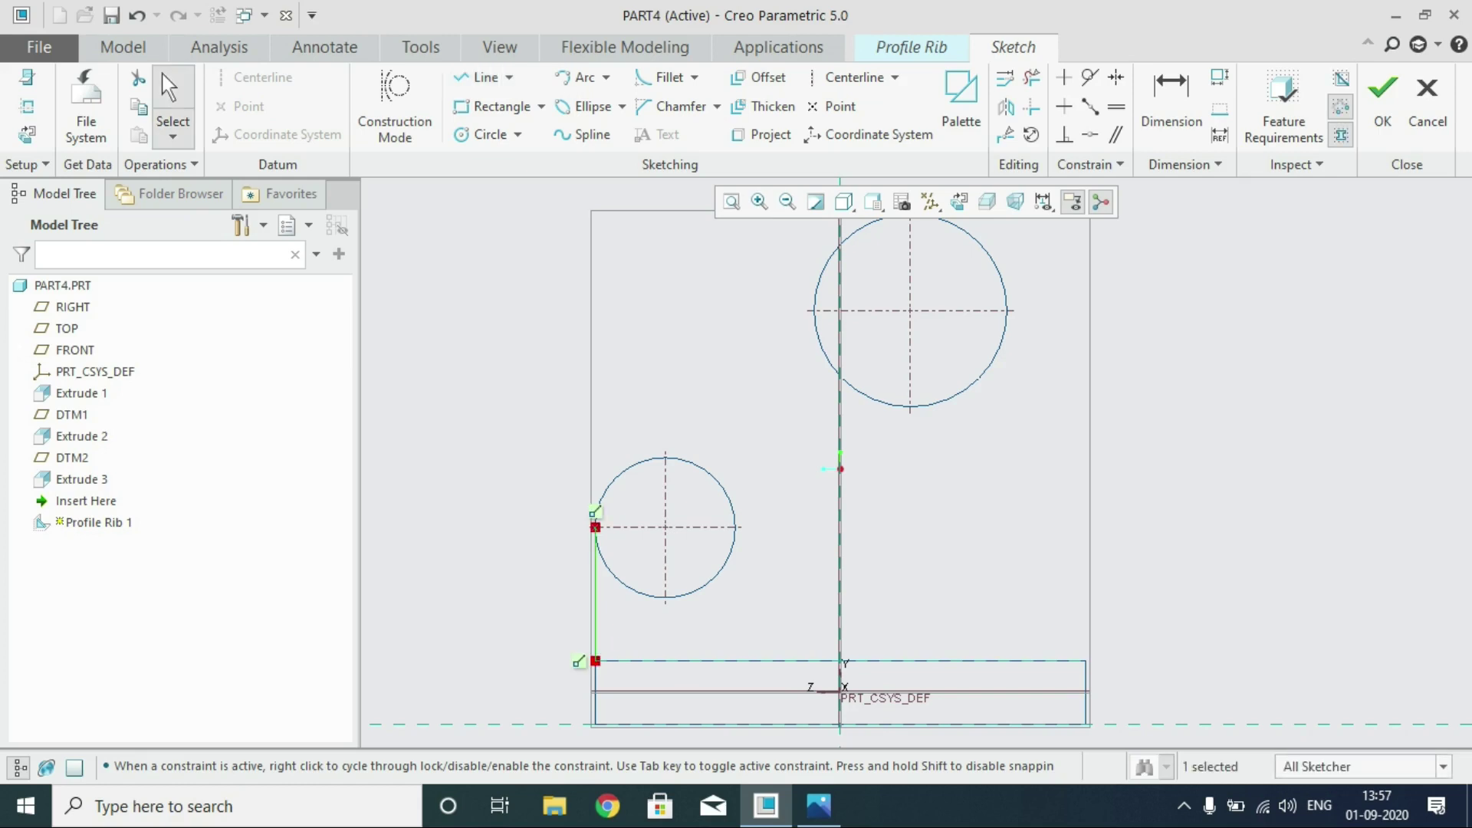
Sketch a slanted line from the base's top-right corner to the larger circle, tangent to its right side
click(482, 76)
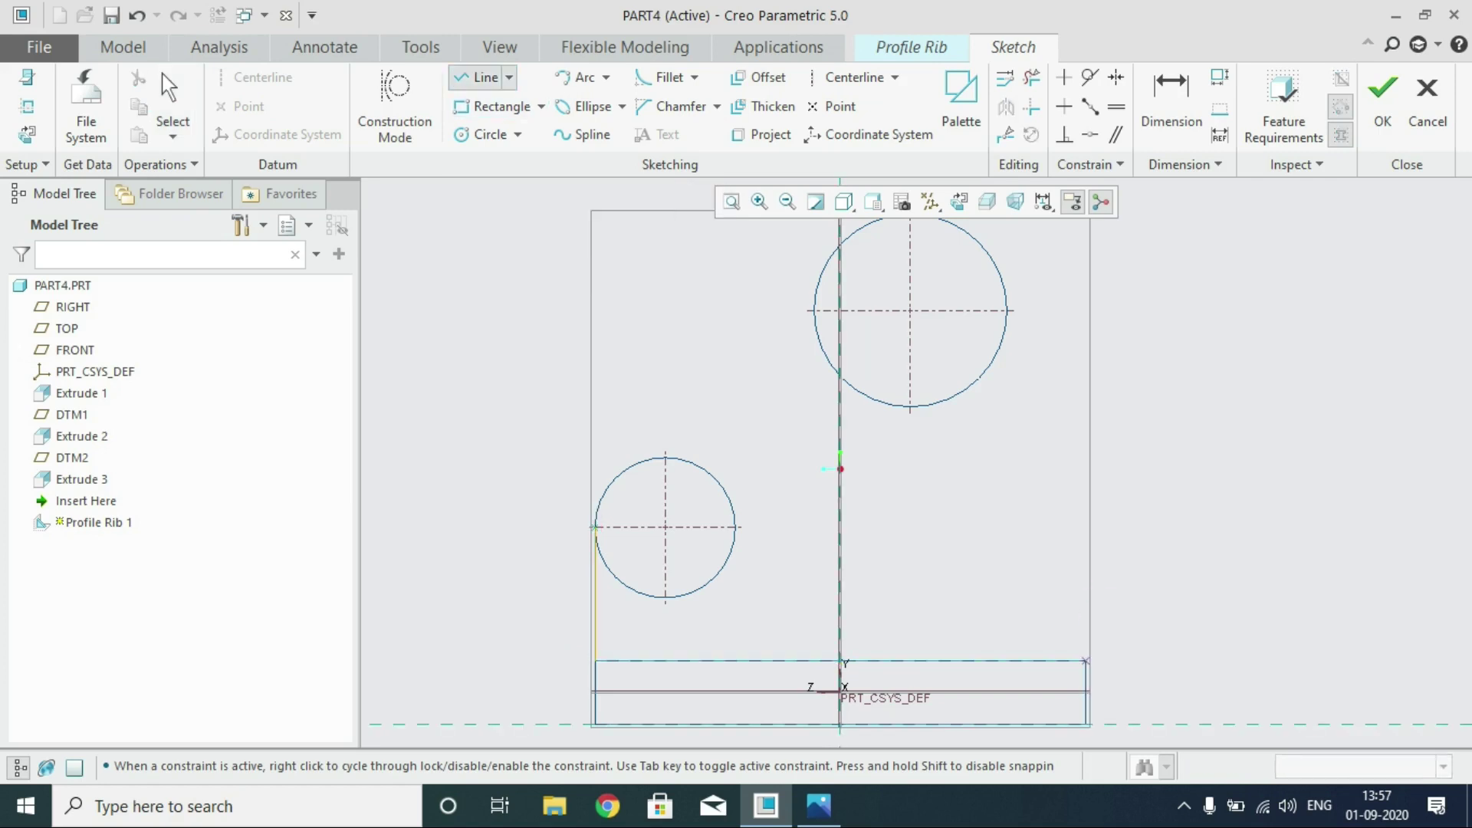
click(1086, 661)
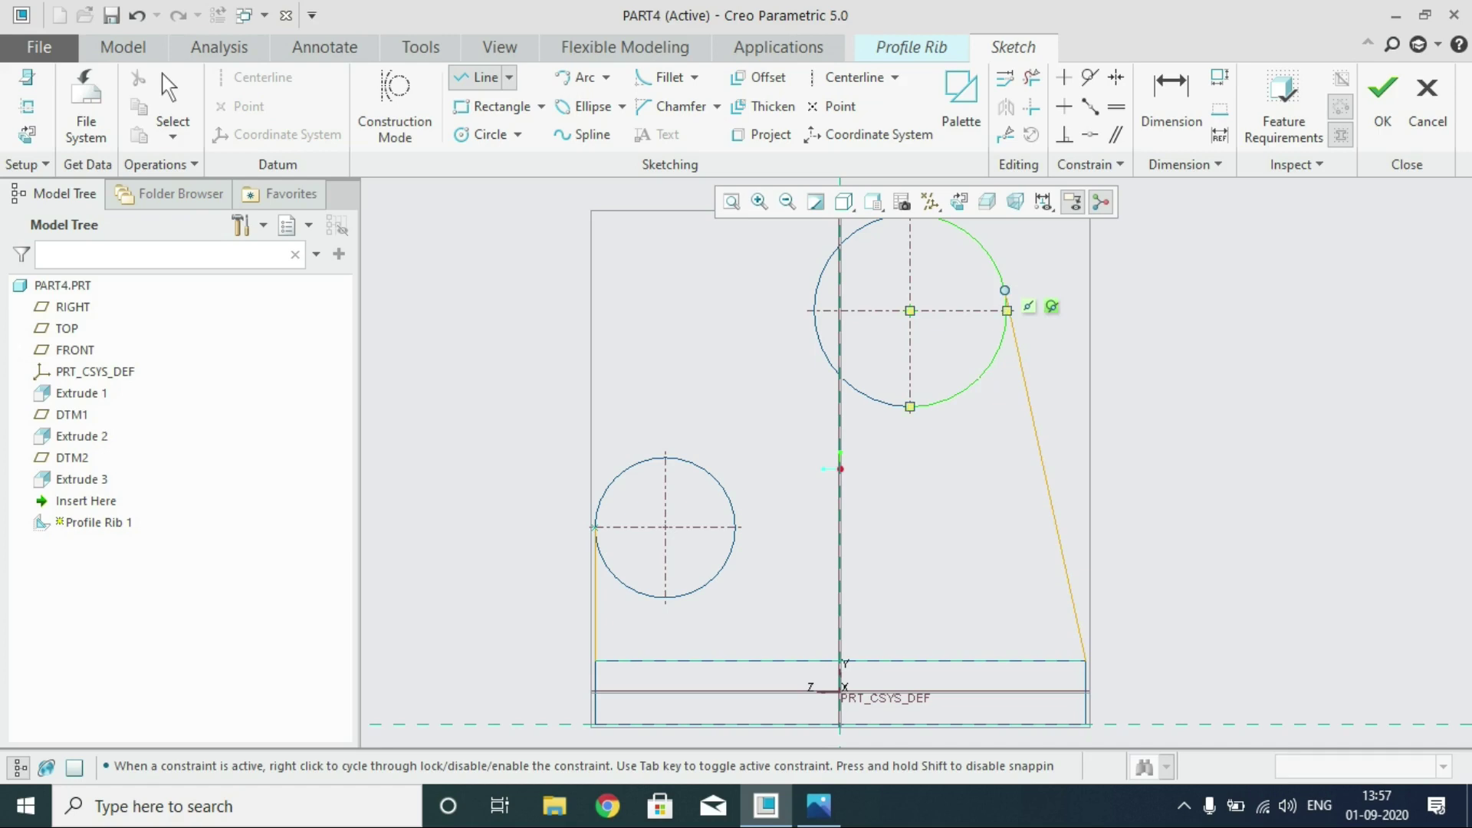
click(1006, 306)
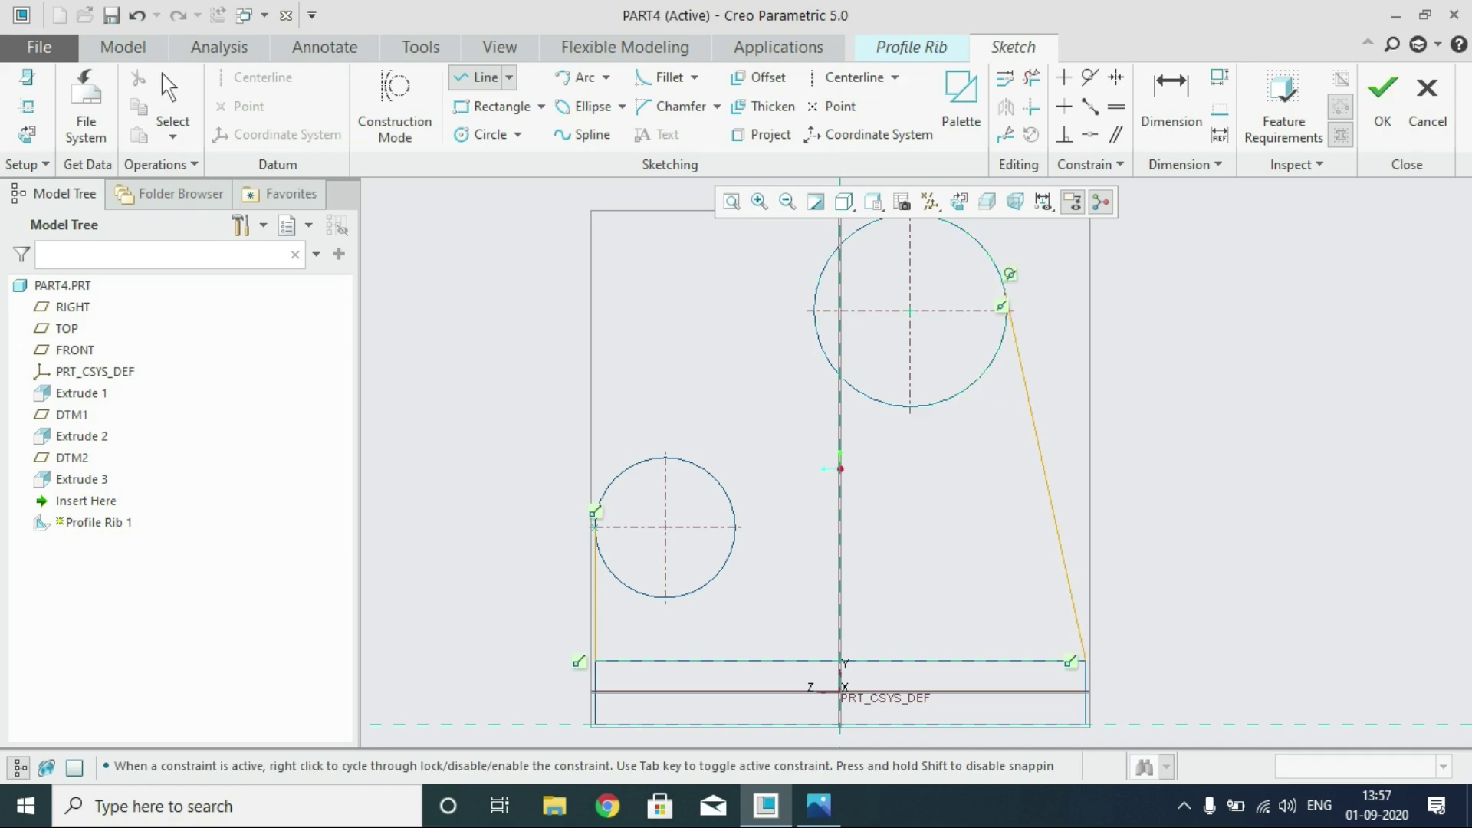
middle_click(1006, 306)
middle_click(1119, 309)
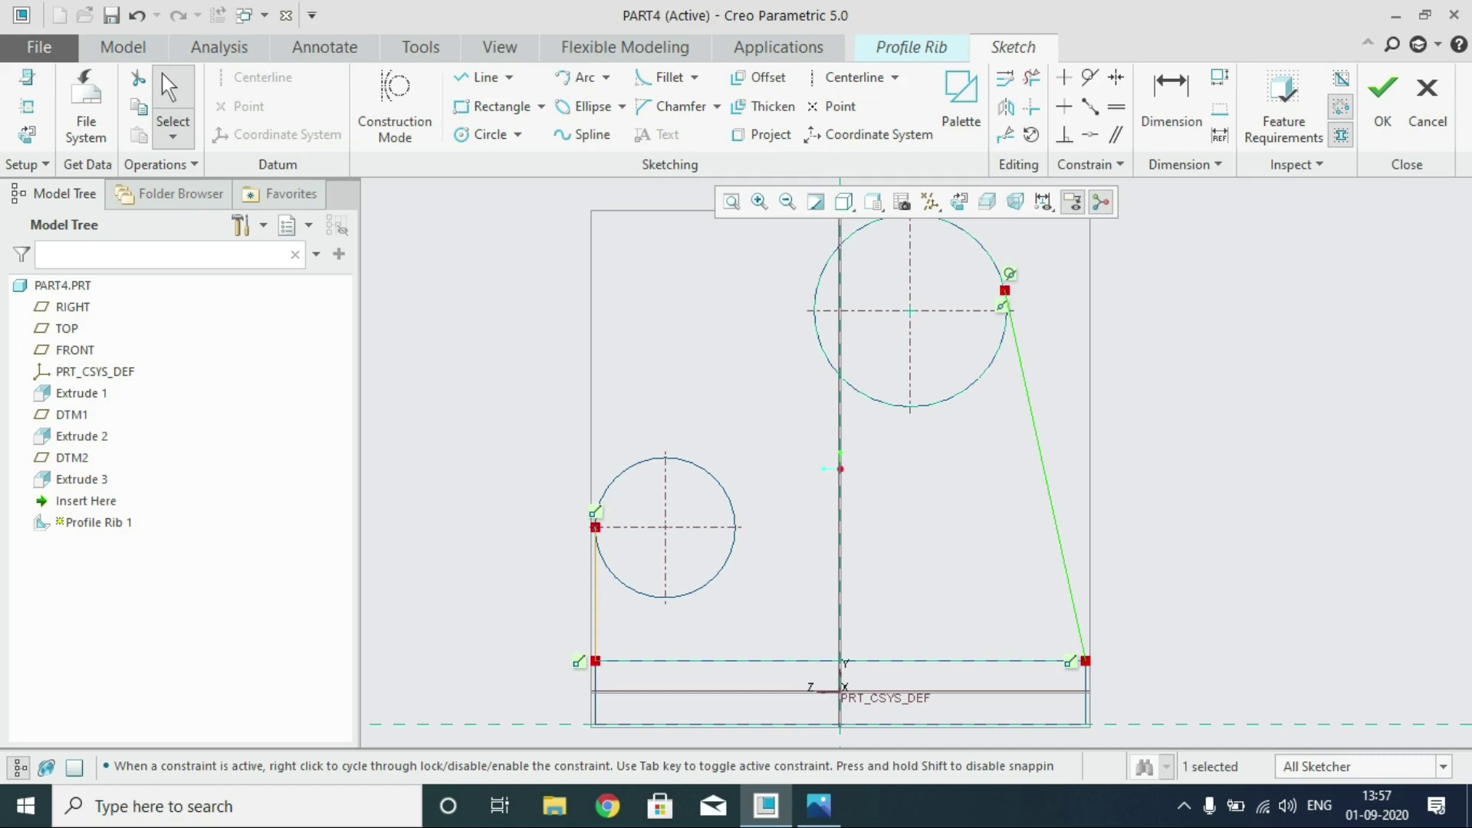
Sketch a line along the base's full top edge, joining the lower ends of the two side lines
click(483, 77)
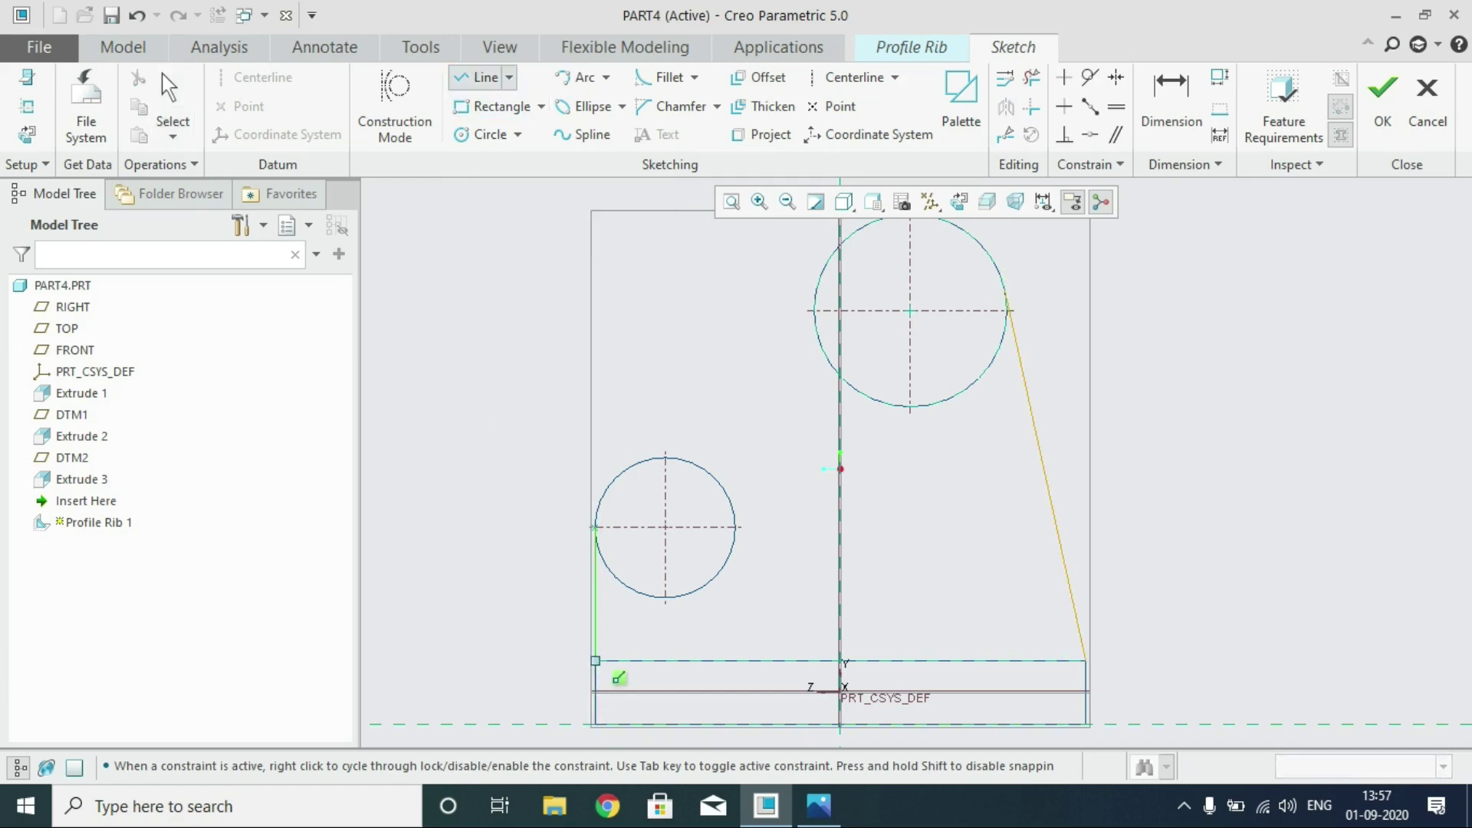
click(614, 672)
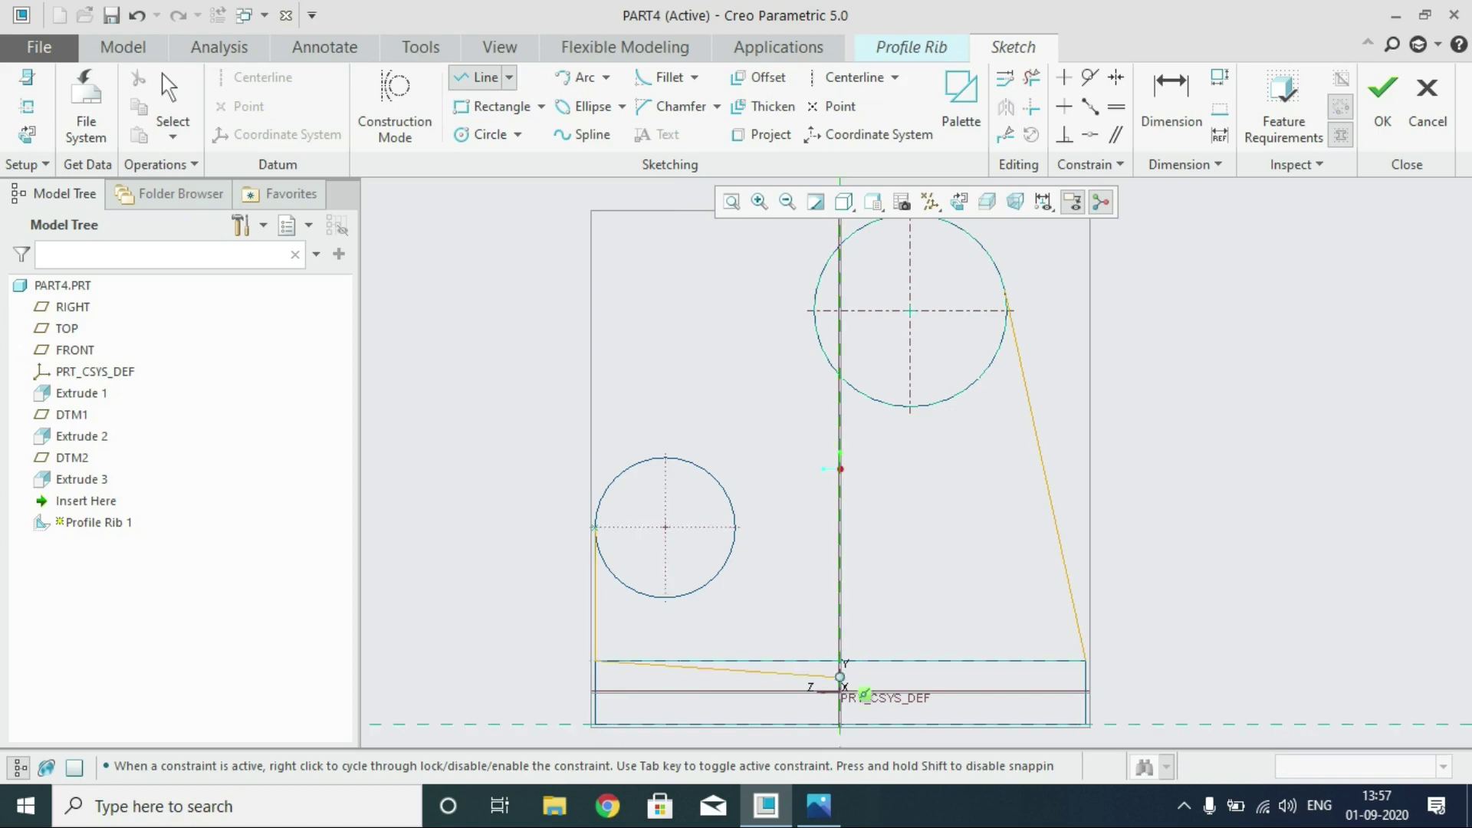
click(1104, 671)
middle_click(1003, 606)
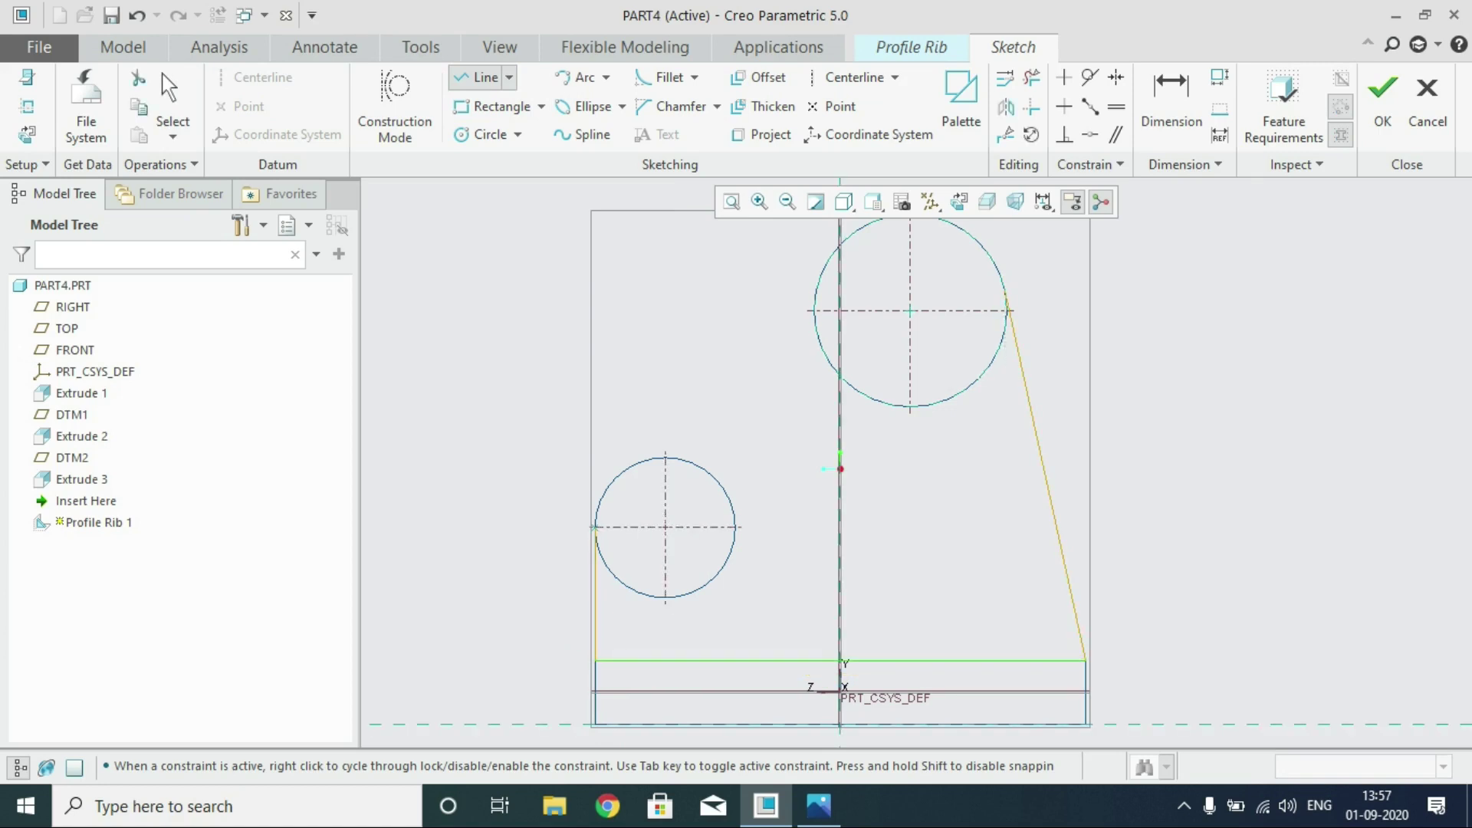
middle_click(1003, 607)
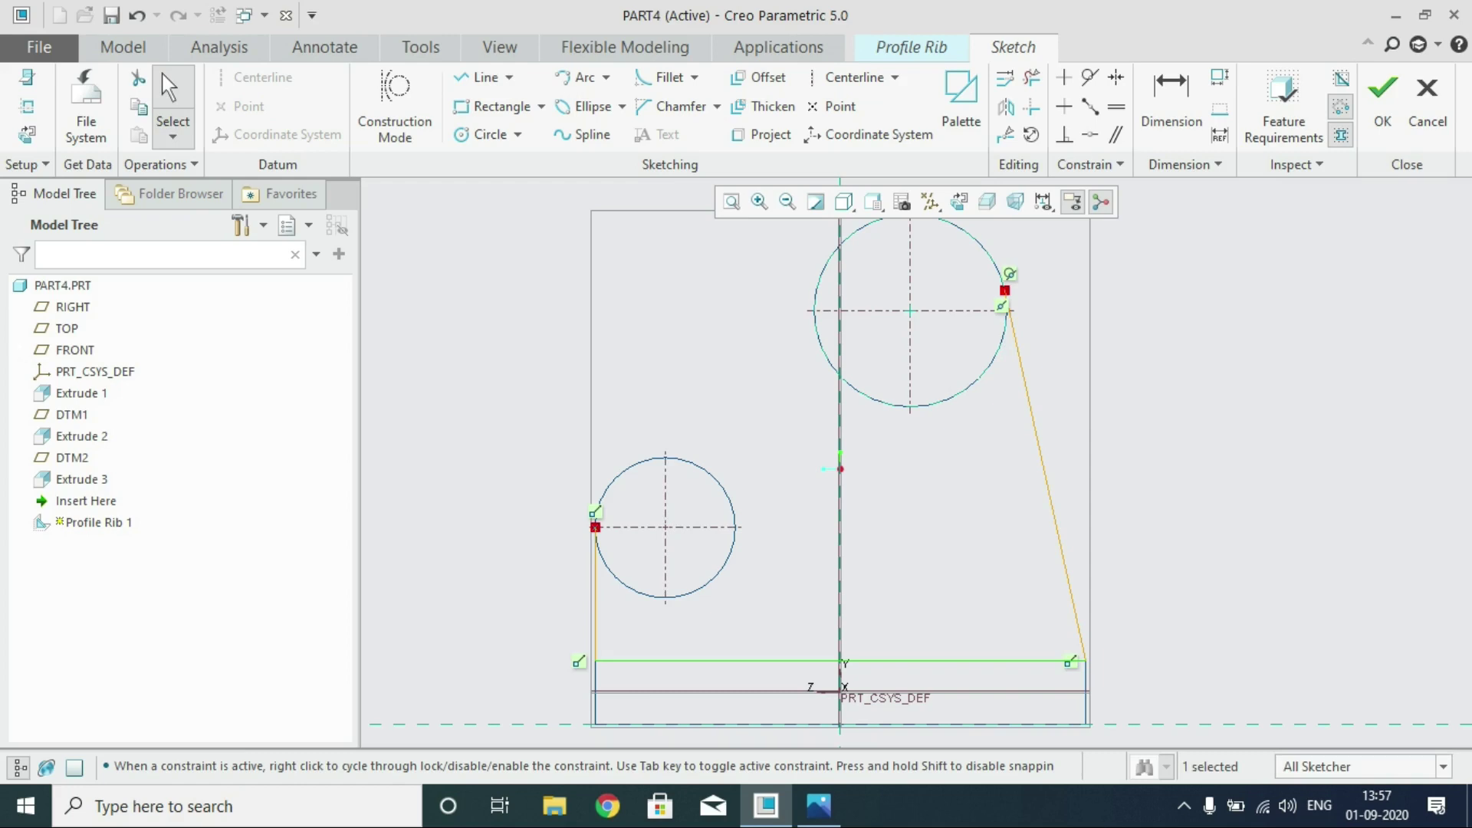
Try to sketch a construction line chain starting down from the larger circle's left quadrant, and undo it
click(395, 107)
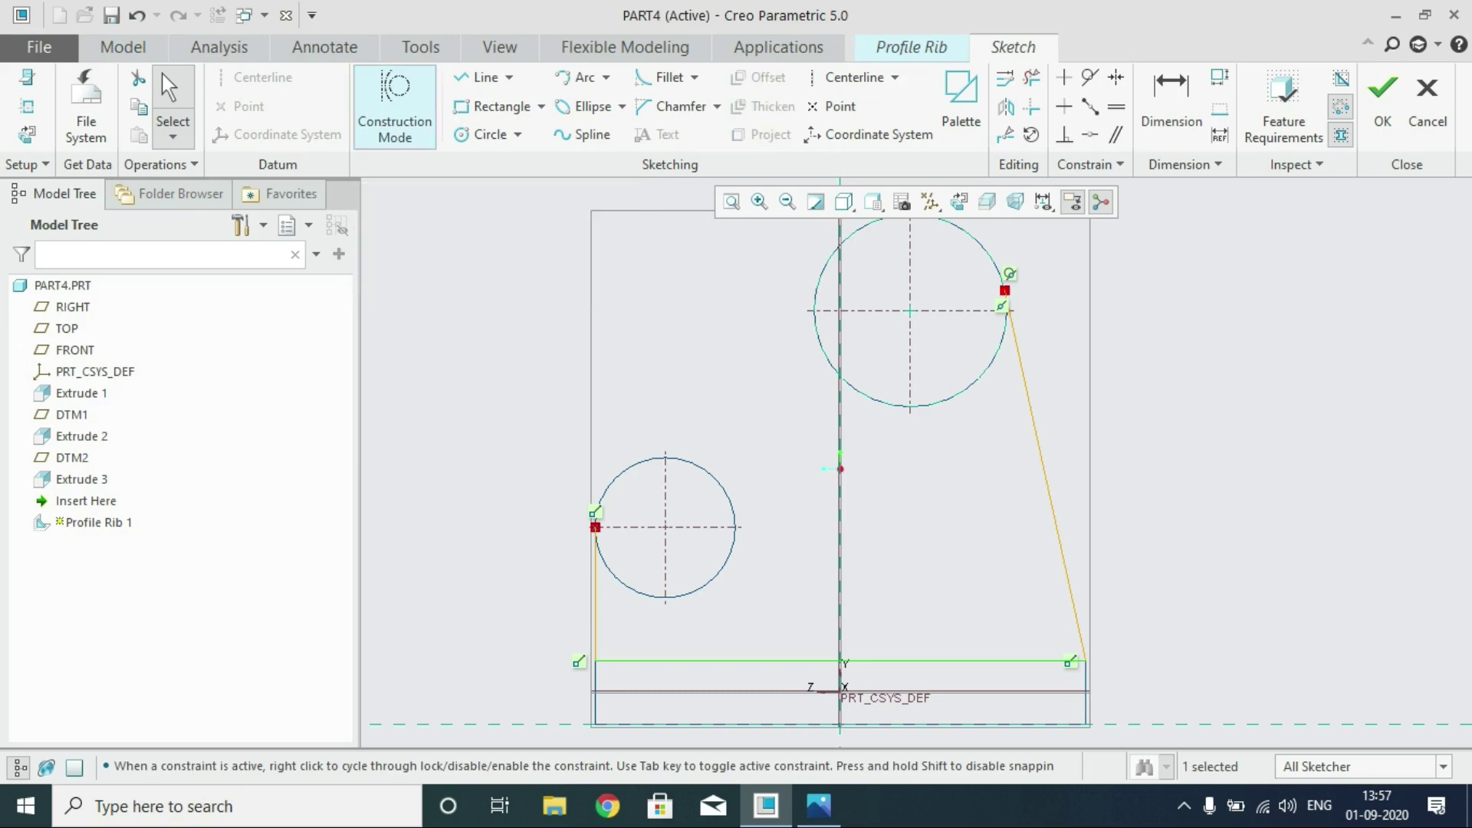
click(481, 77)
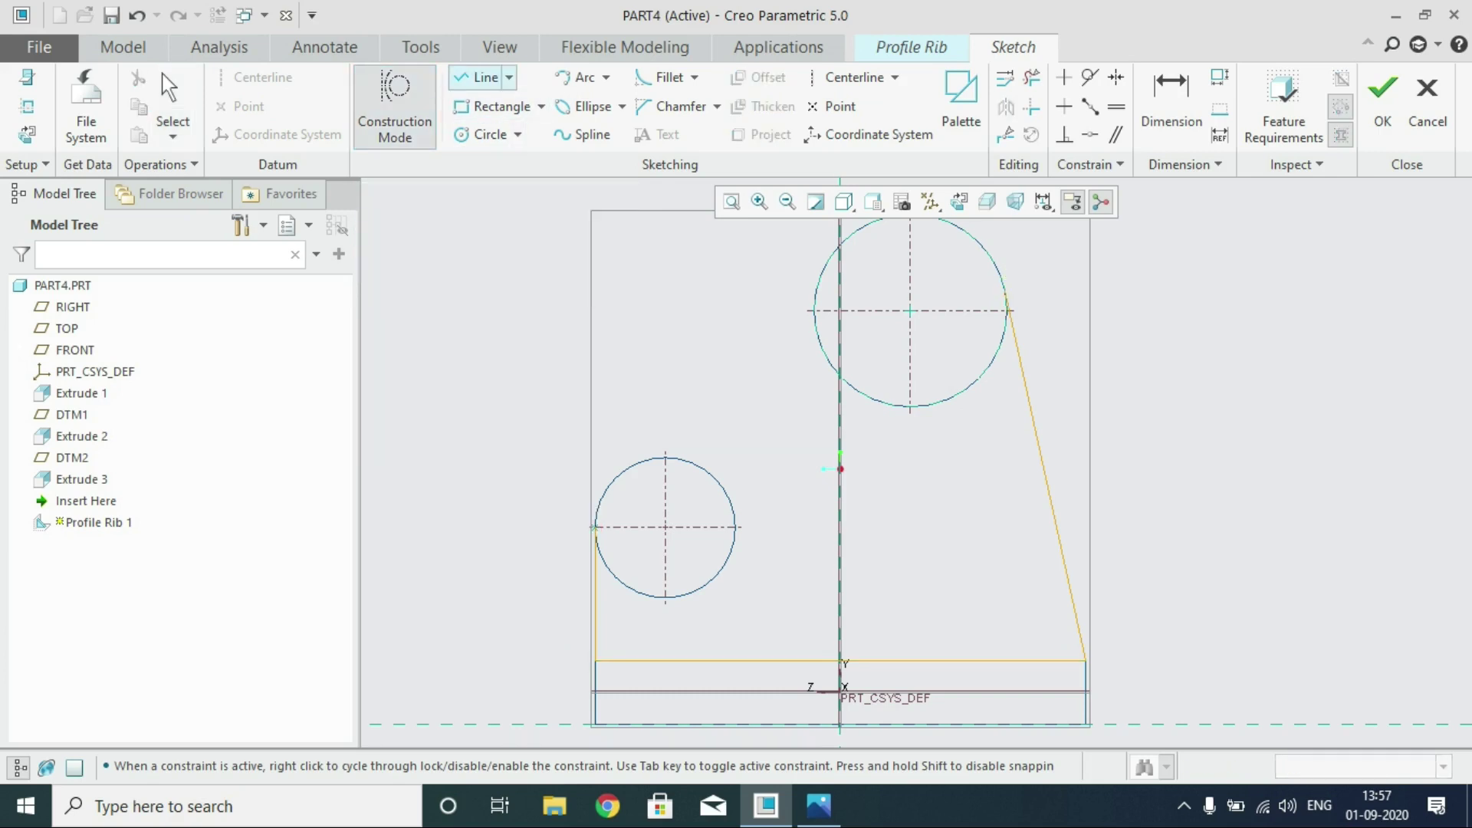
click(508, 77)
click(495, 102)
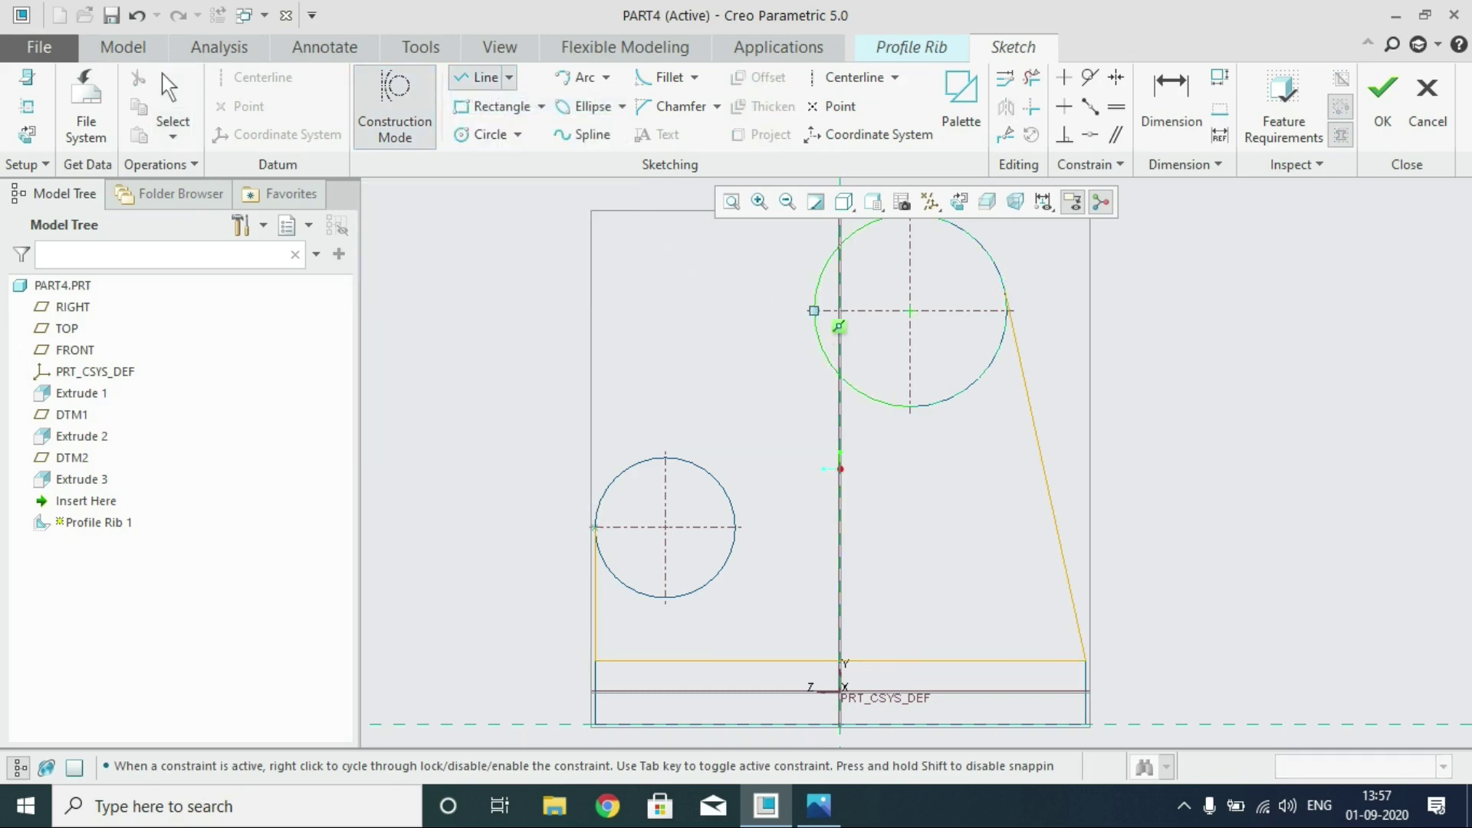
click(814, 310)
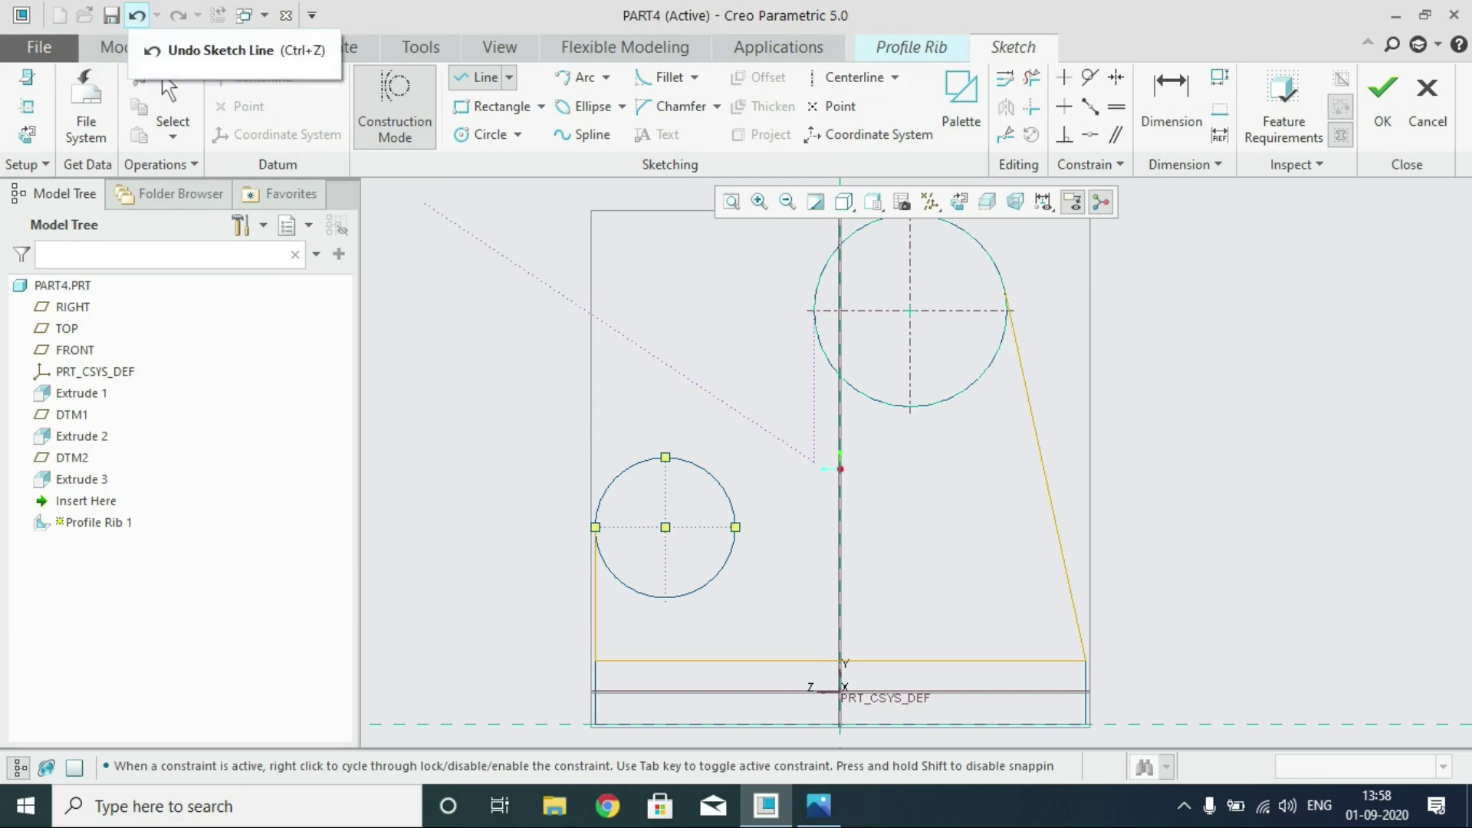
click(137, 16)
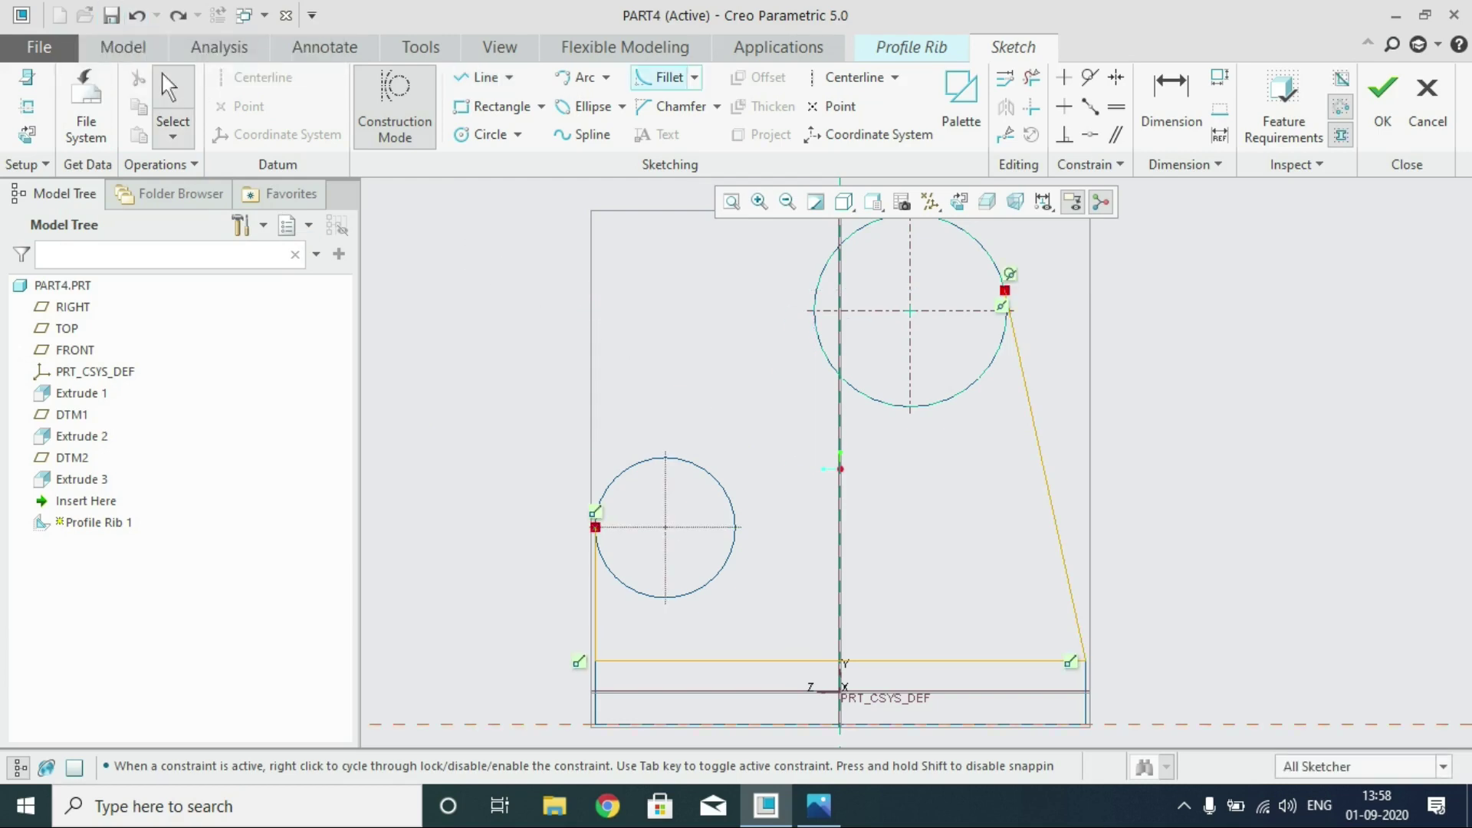
Try to start a solid line chain from the larger circle's left quadrant, and undo back
click(395, 107)
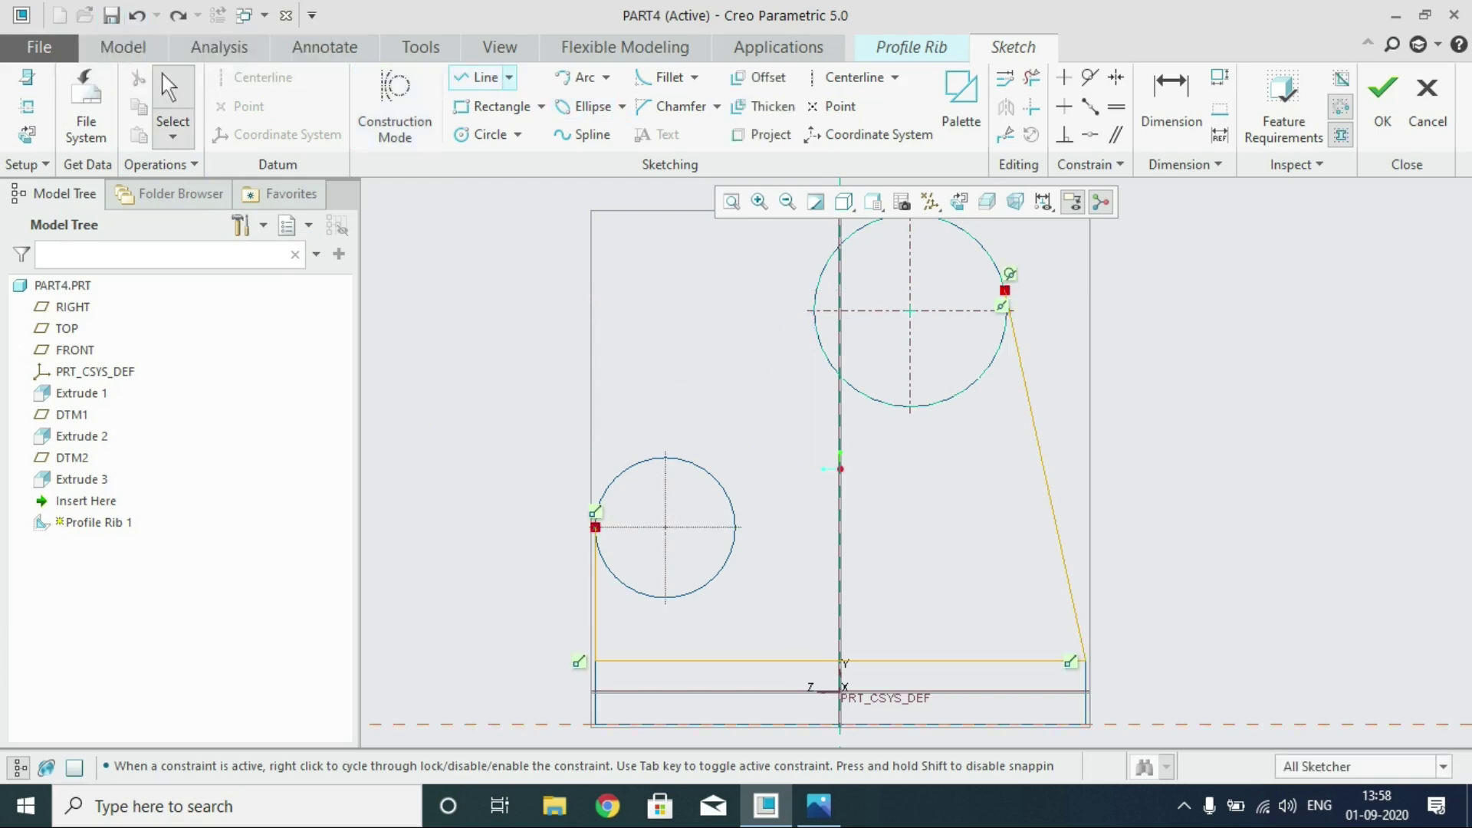
click(510, 77)
click(395, 108)
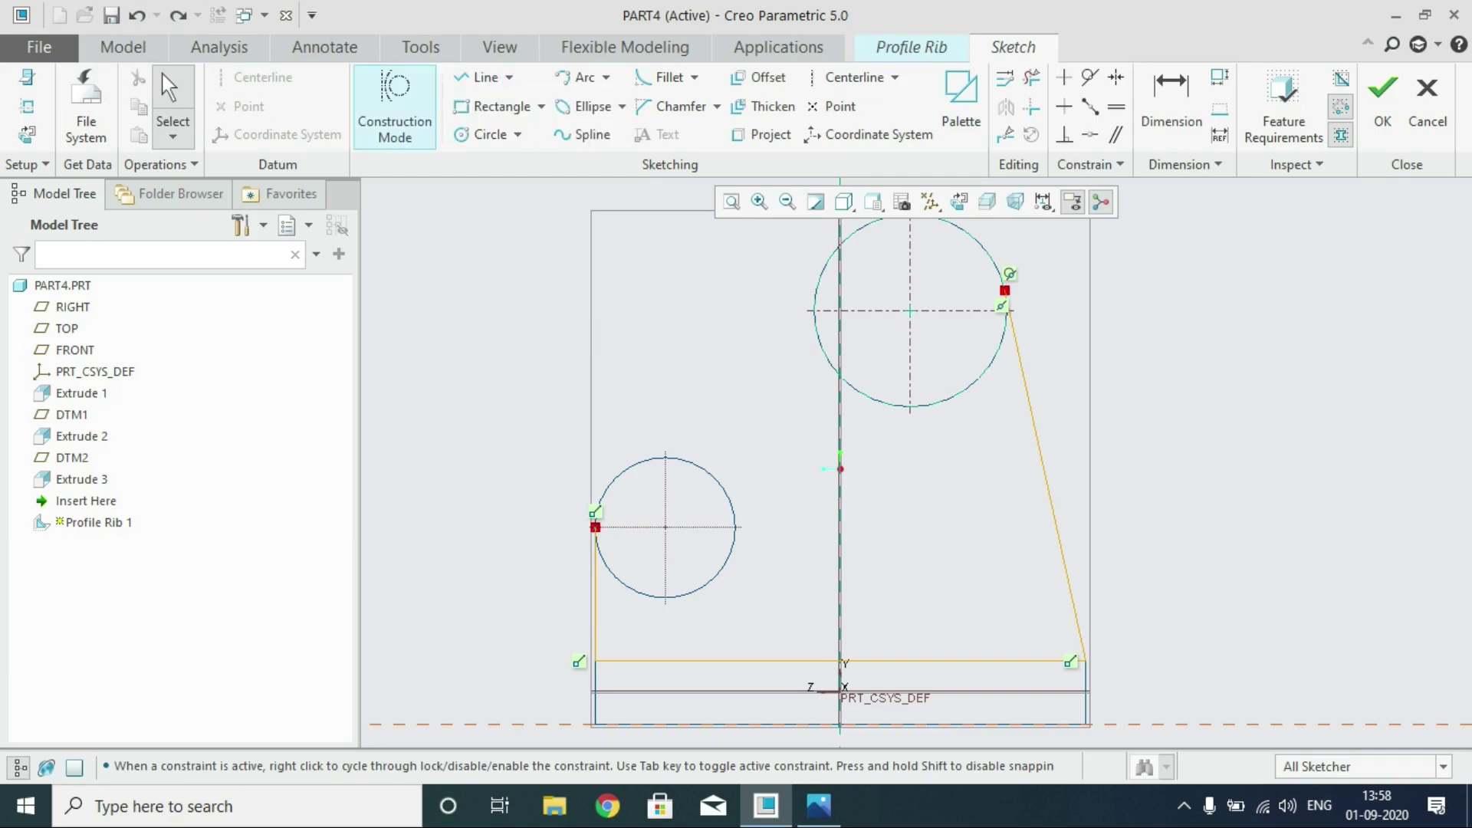
click(509, 77)
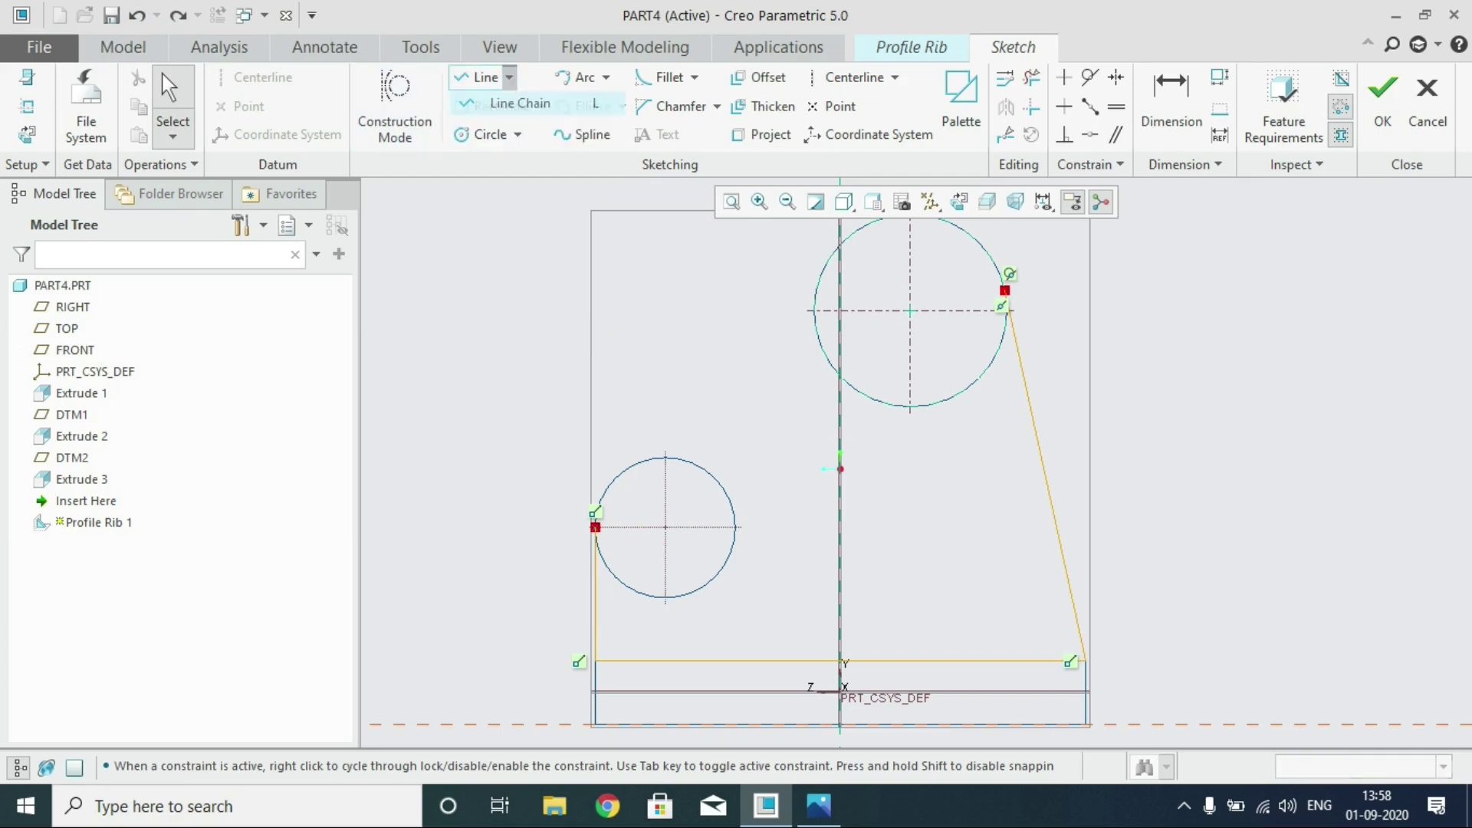
click(506, 104)
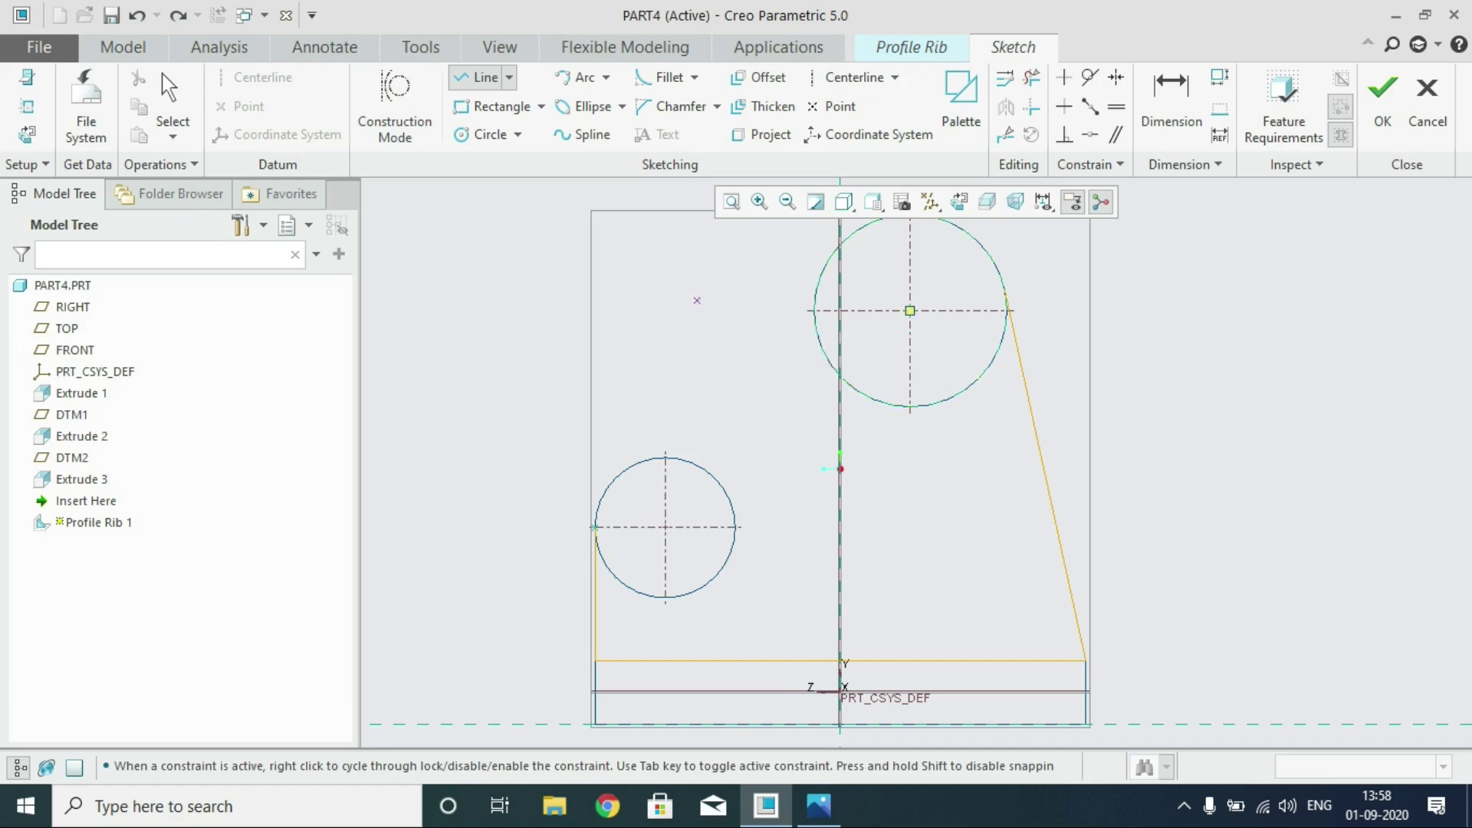
click(814, 310)
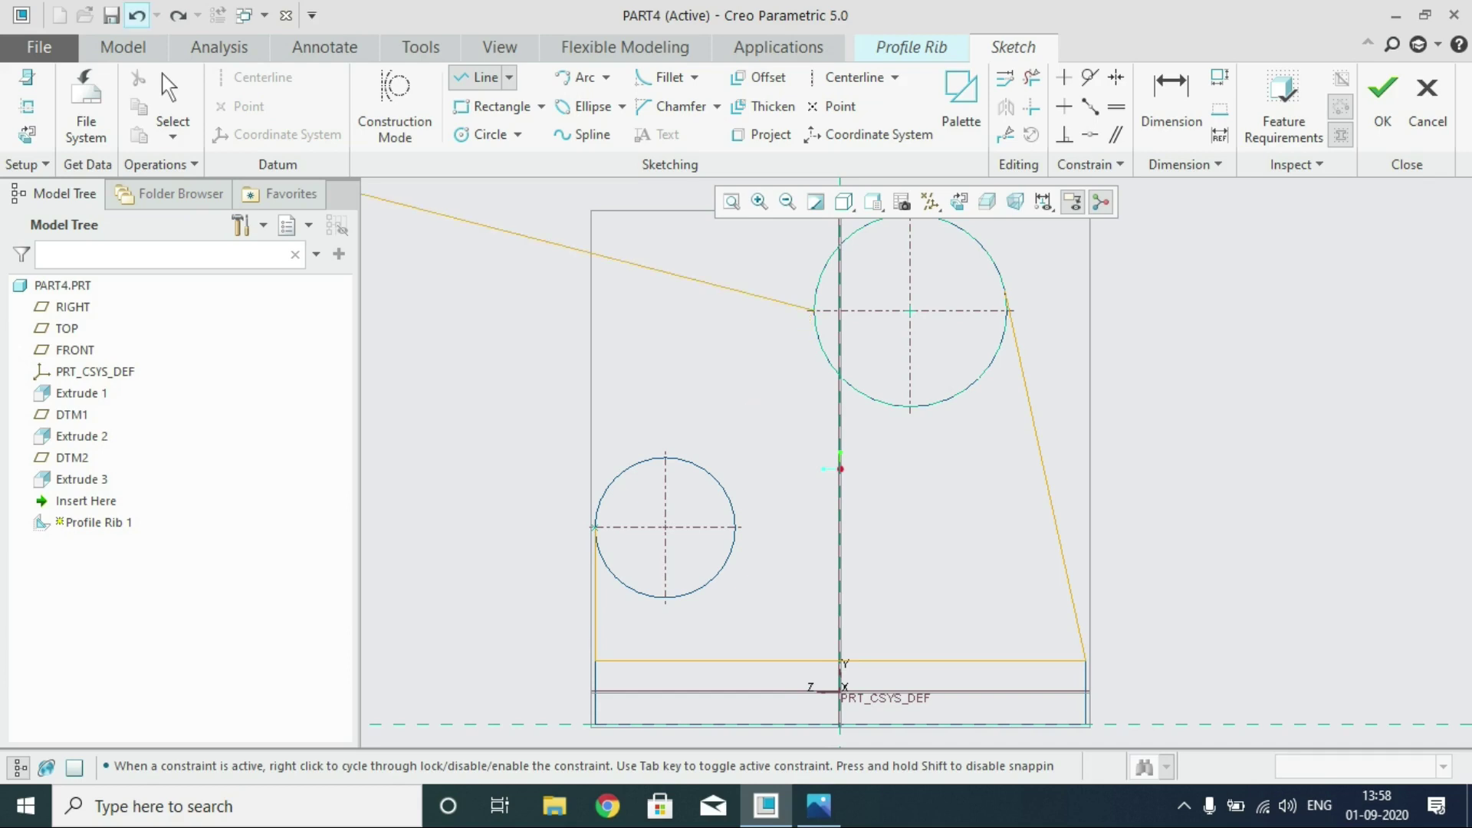
click(137, 15)
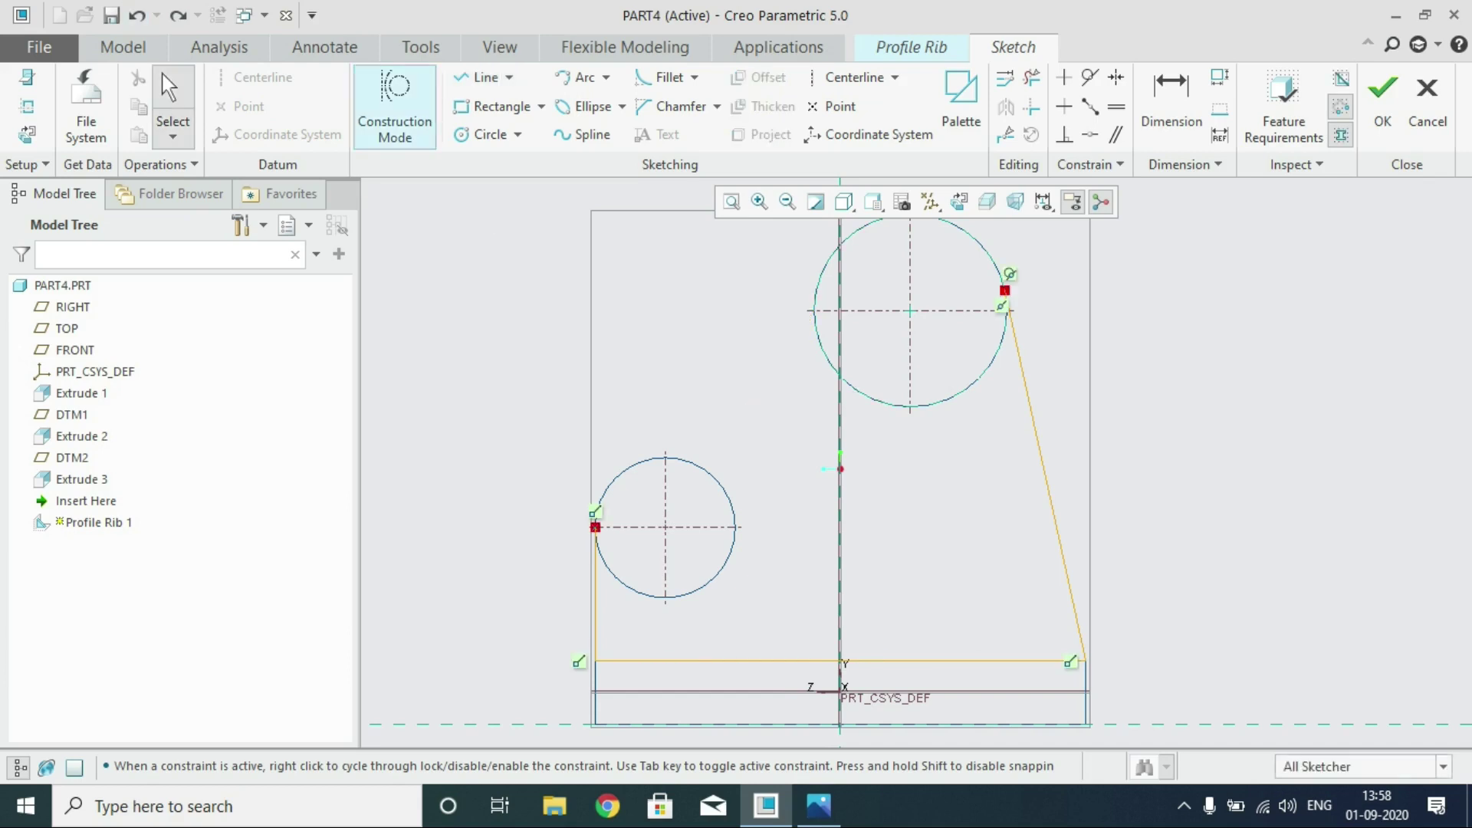
Sketch a construction line chain from the larger circle's left quadrant vertically down and across, tangent to the smaller circle's top
click(508, 76)
click(516, 103)
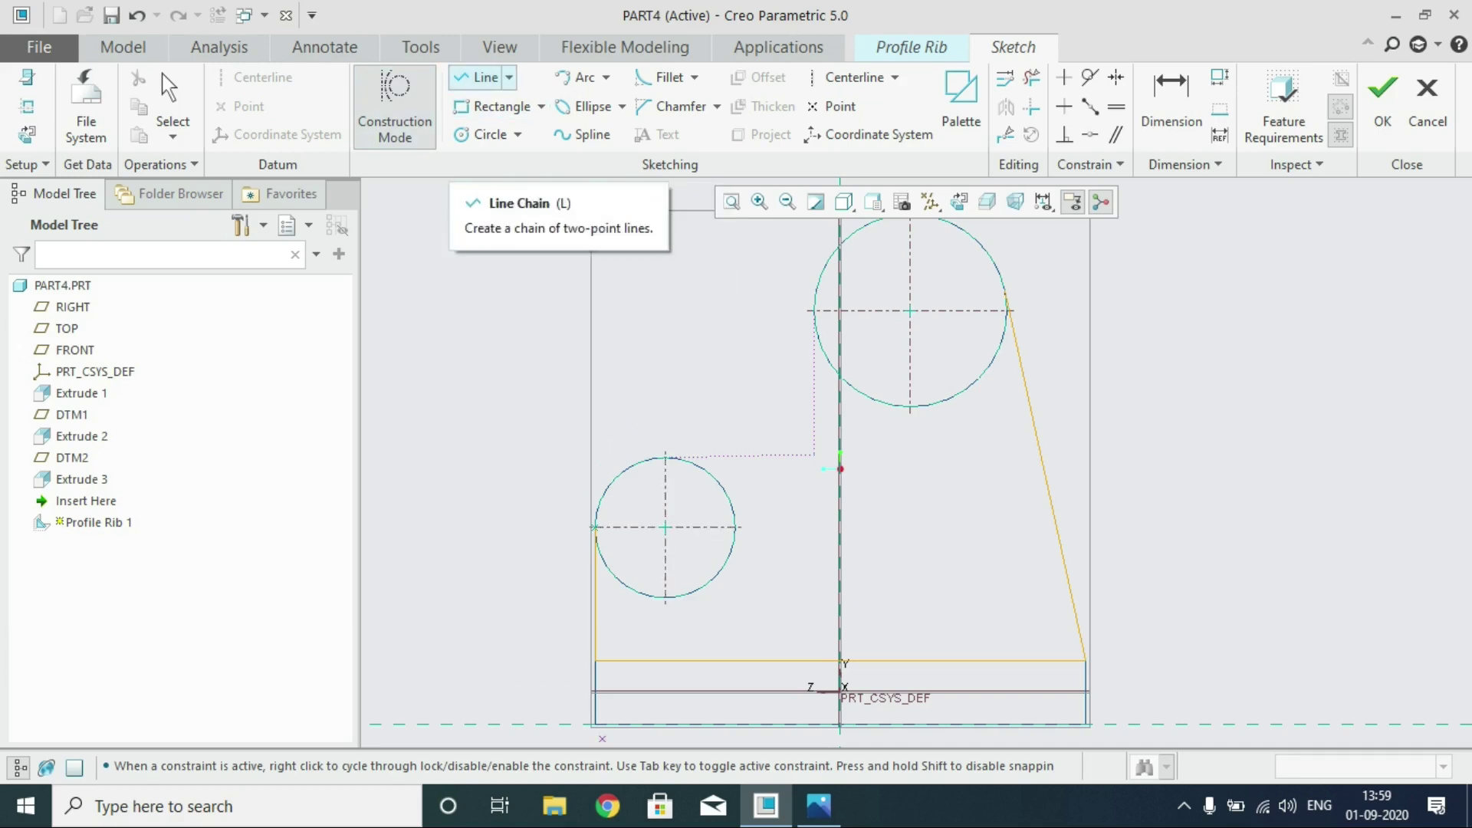
click(509, 76)
click(395, 108)
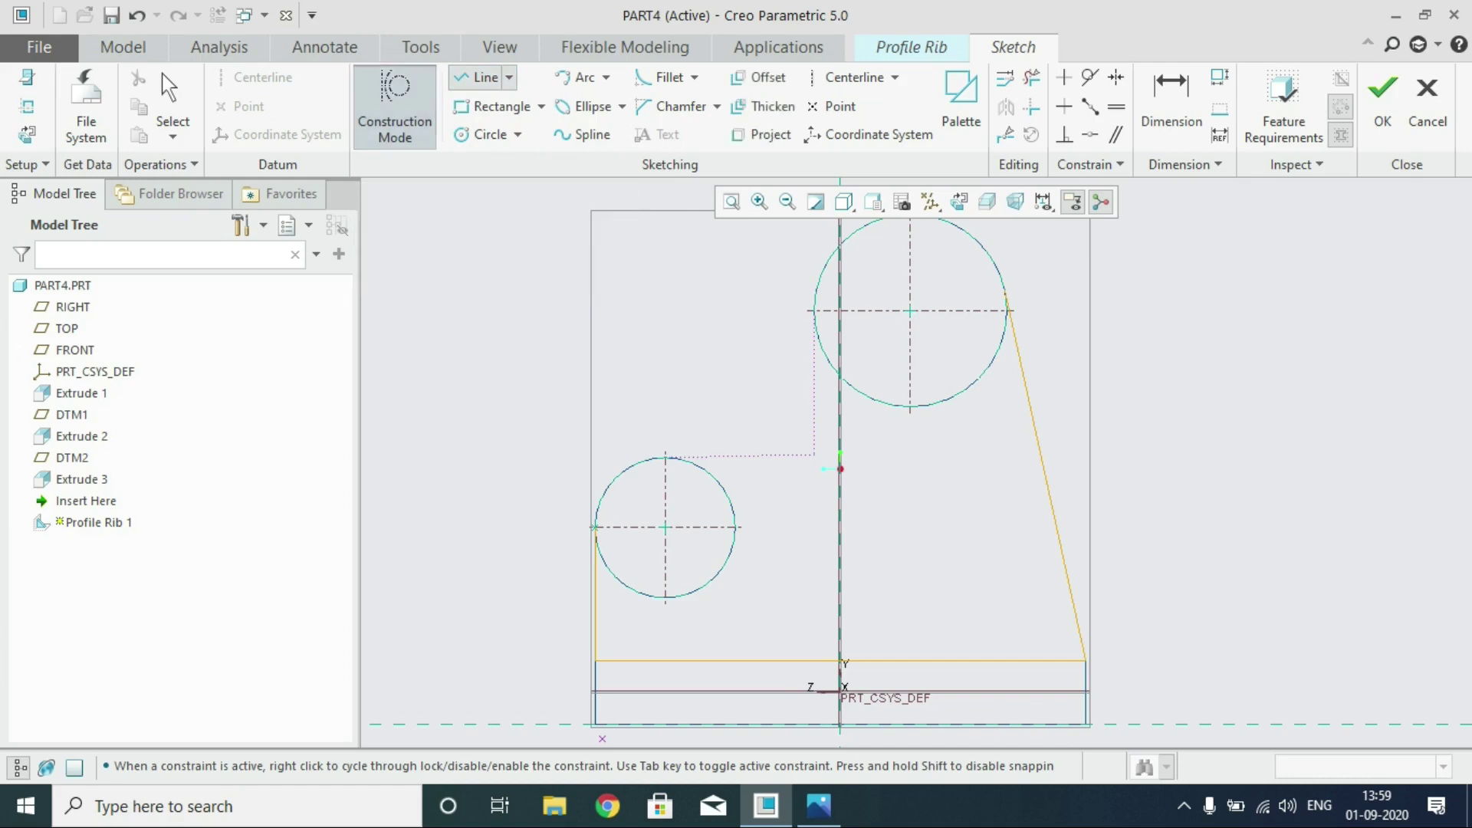
Try tracing the construction lines between the two circles with a solid line chain, and undo both chains
click(509, 76)
click(516, 99)
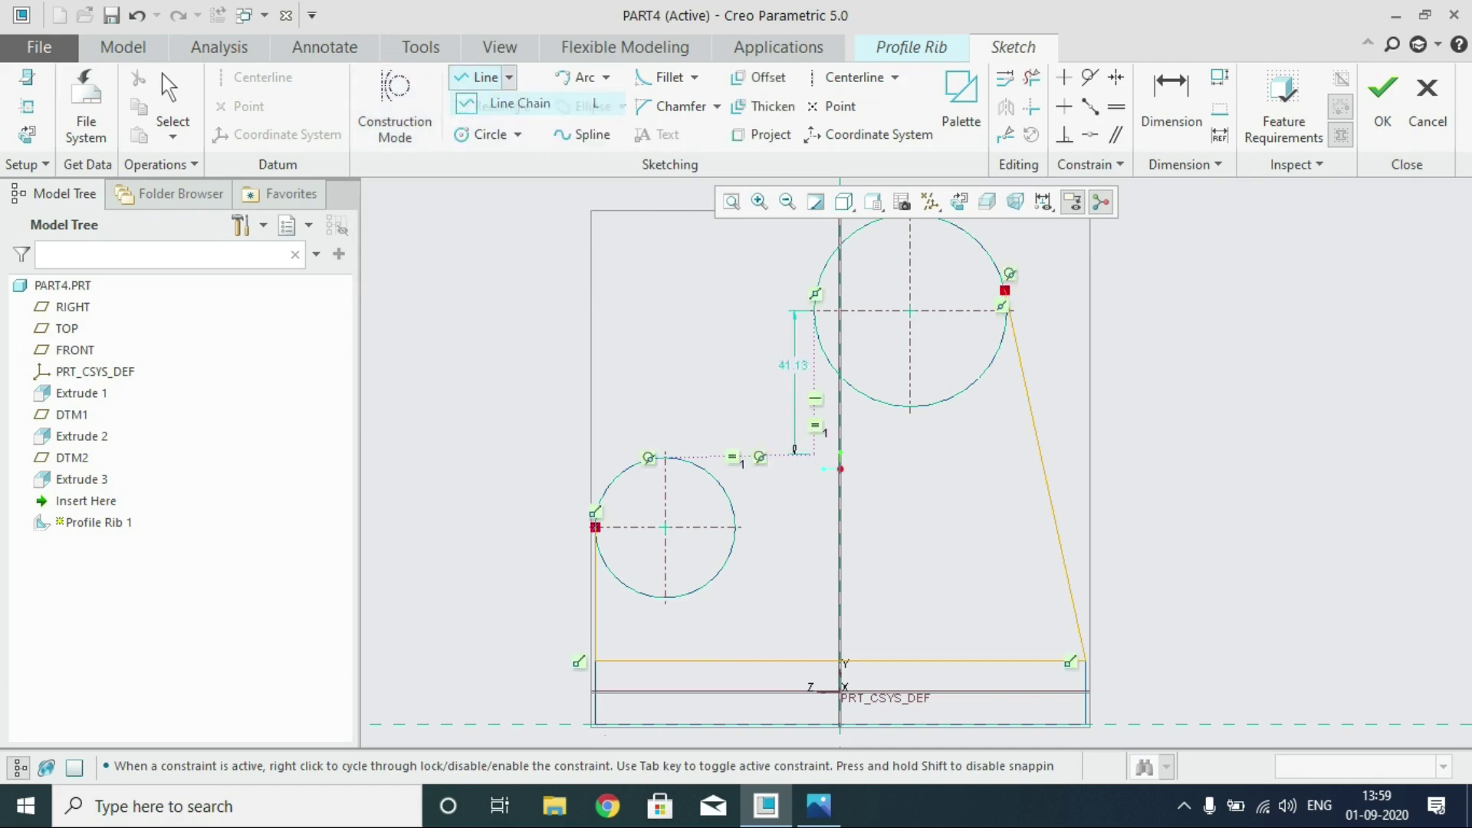
click(814, 311)
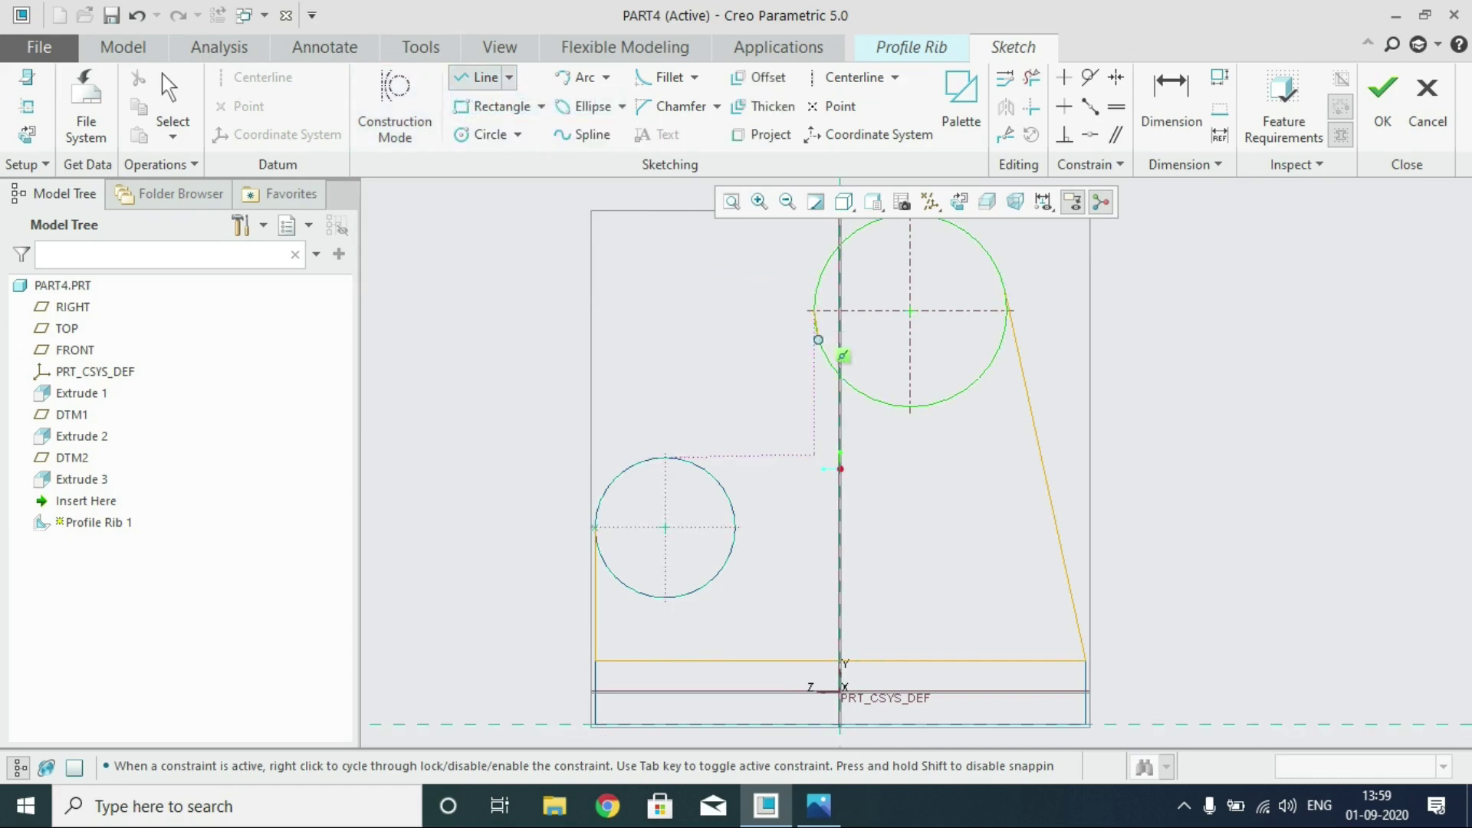
click(815, 454)
click(670, 458)
middle_click(669, 414)
middle_click(594, 528)
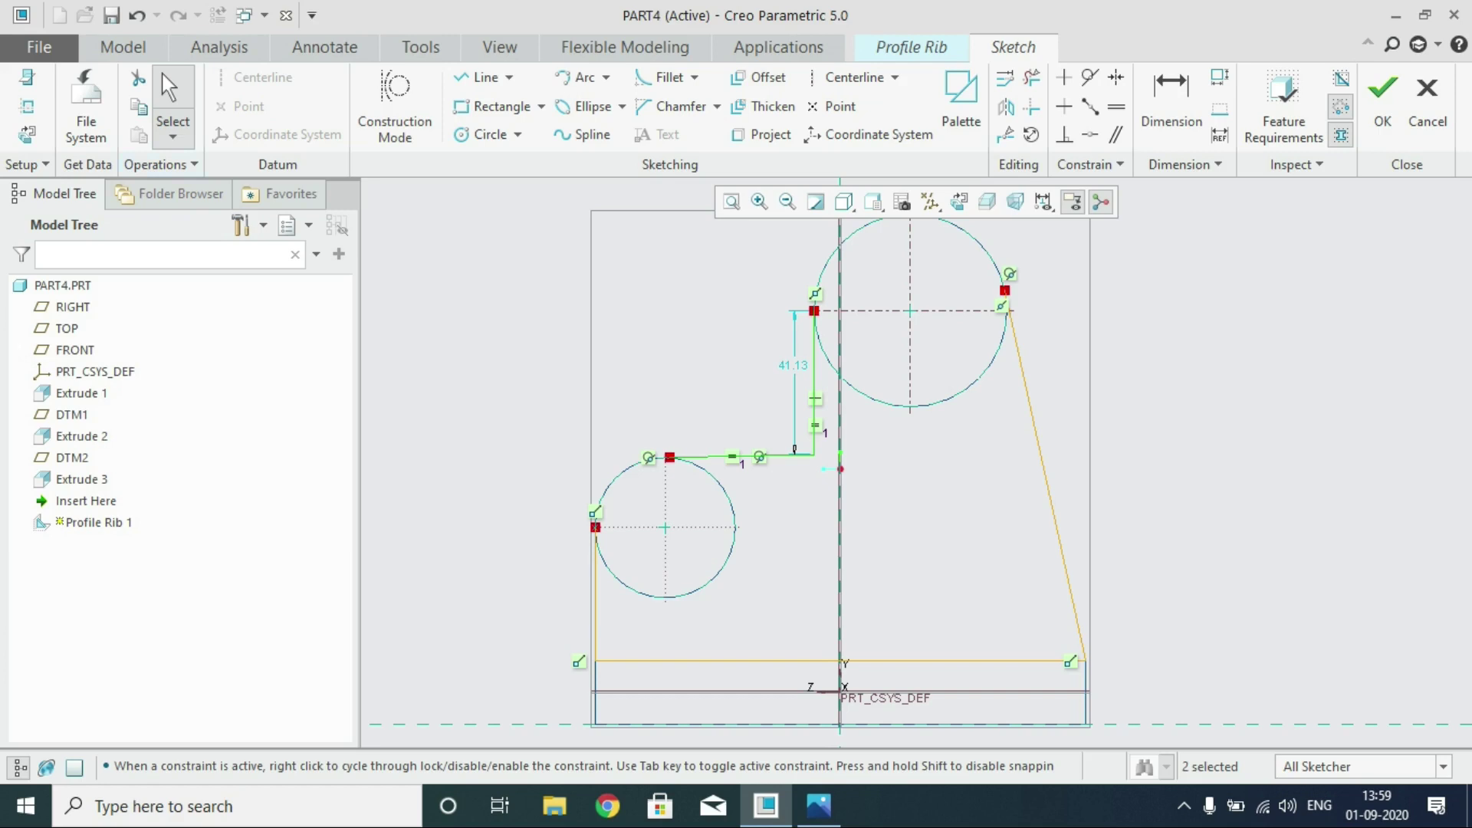
click(136, 15)
click(137, 15)
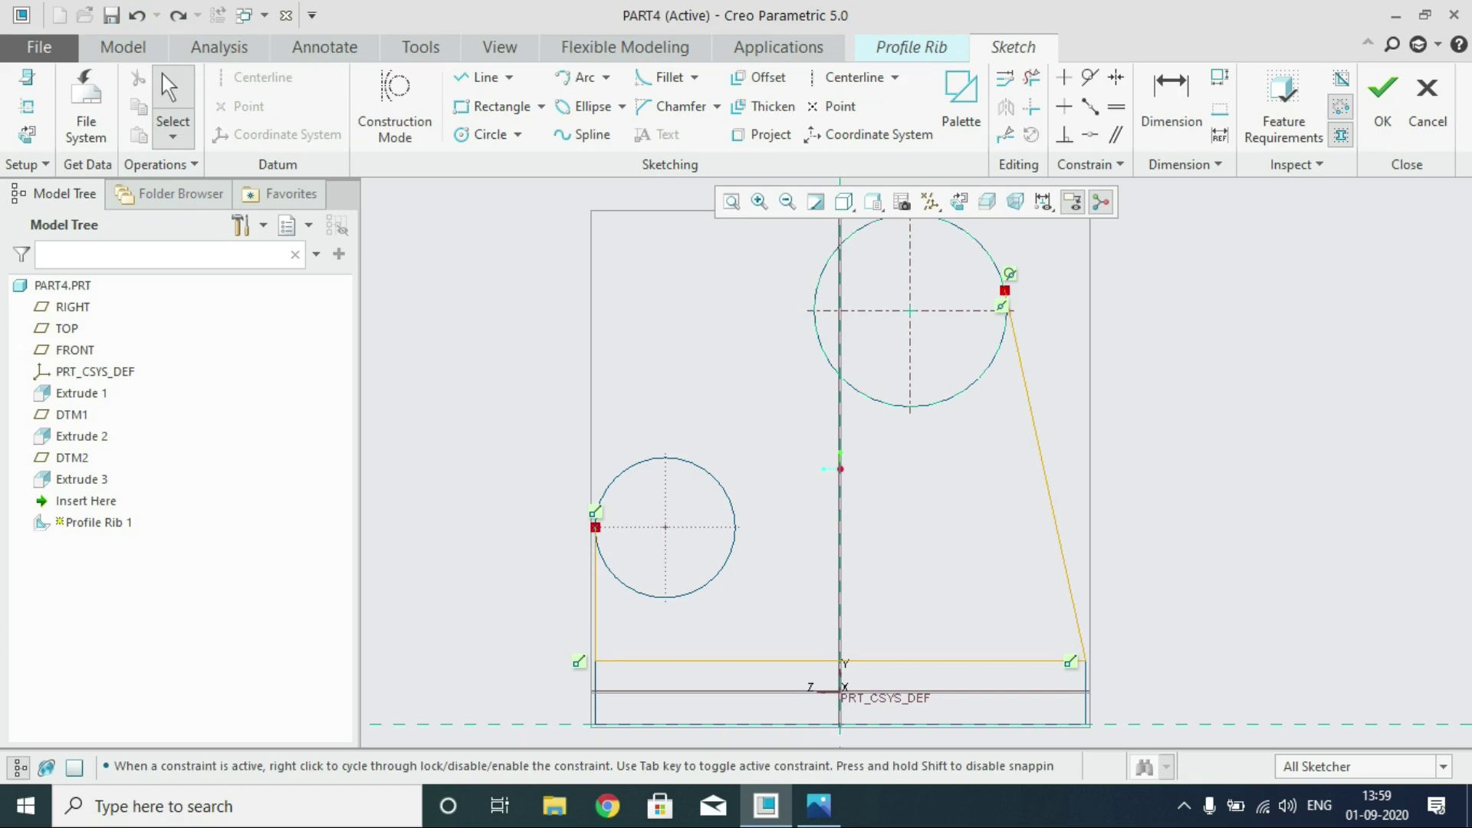
Sketch a horizontal line about 44 mm long from the smaller circle's top quadrant toward the larger circle
click(509, 77)
click(506, 102)
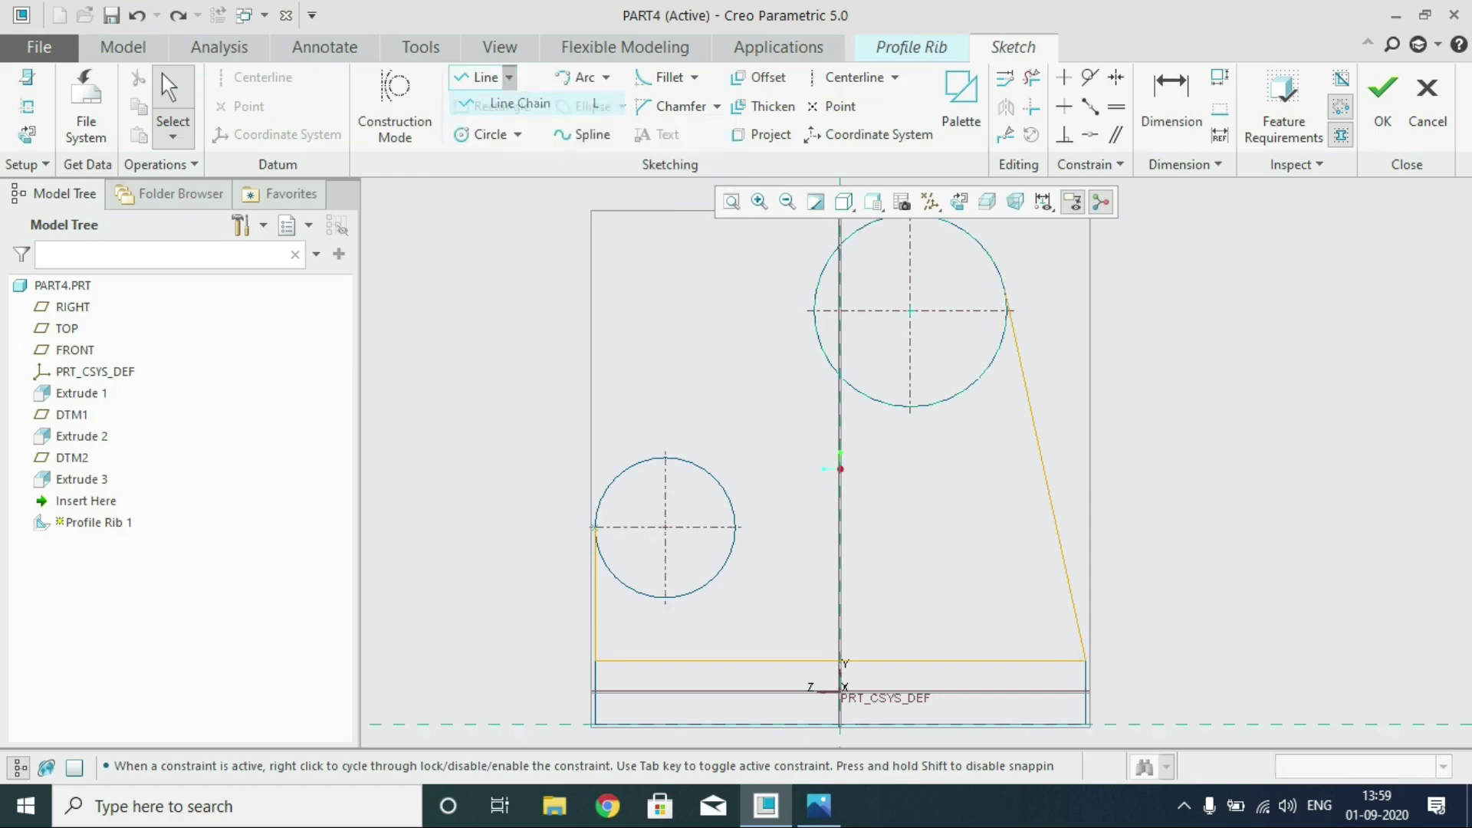
click(689, 474)
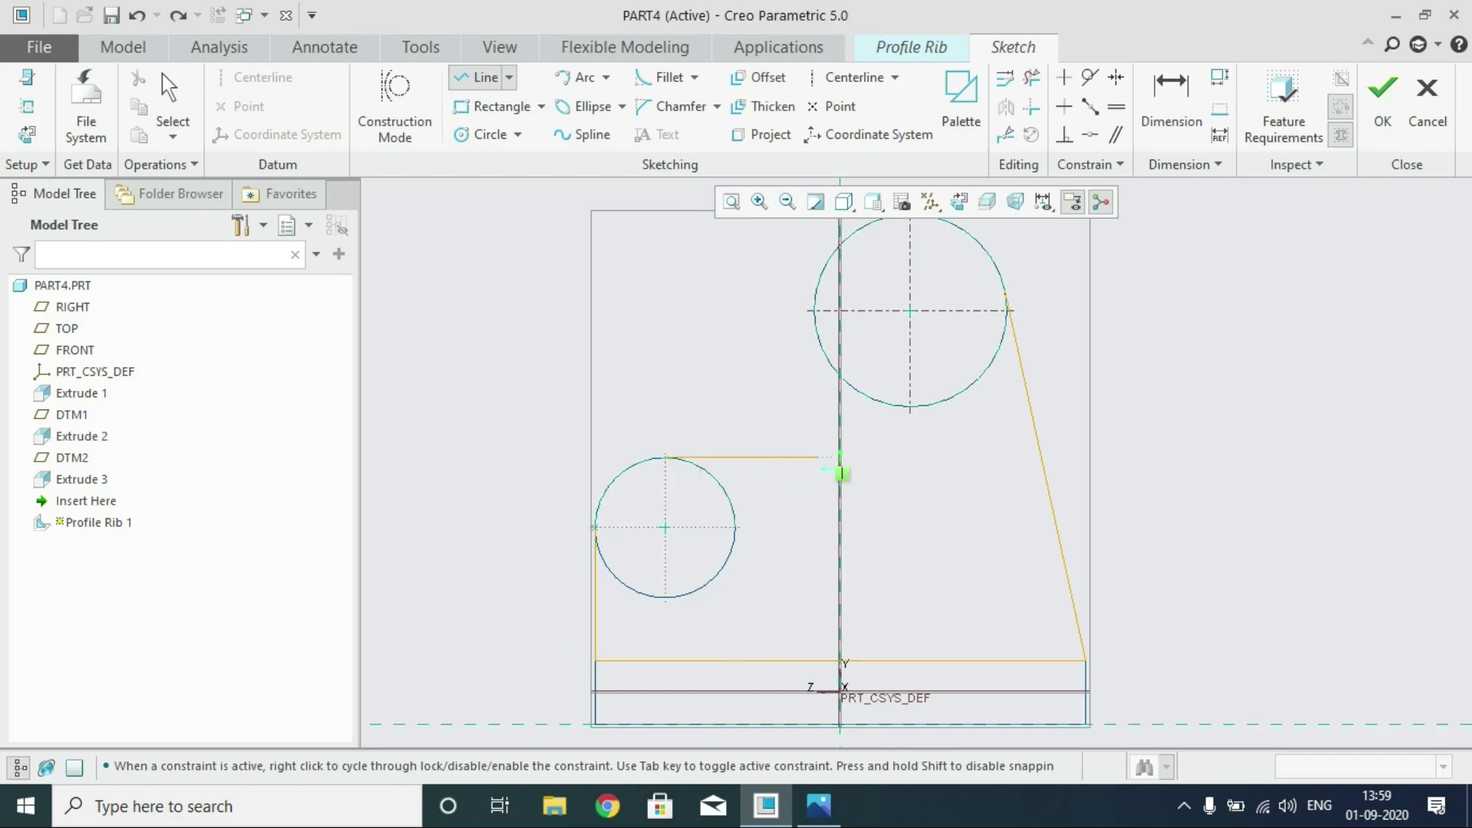
click(818, 459)
middle_click(783, 424)
Sketch a vertical line about 49 mm long from the larger circle's left quadrant down past the horizontal line
click(815, 319)
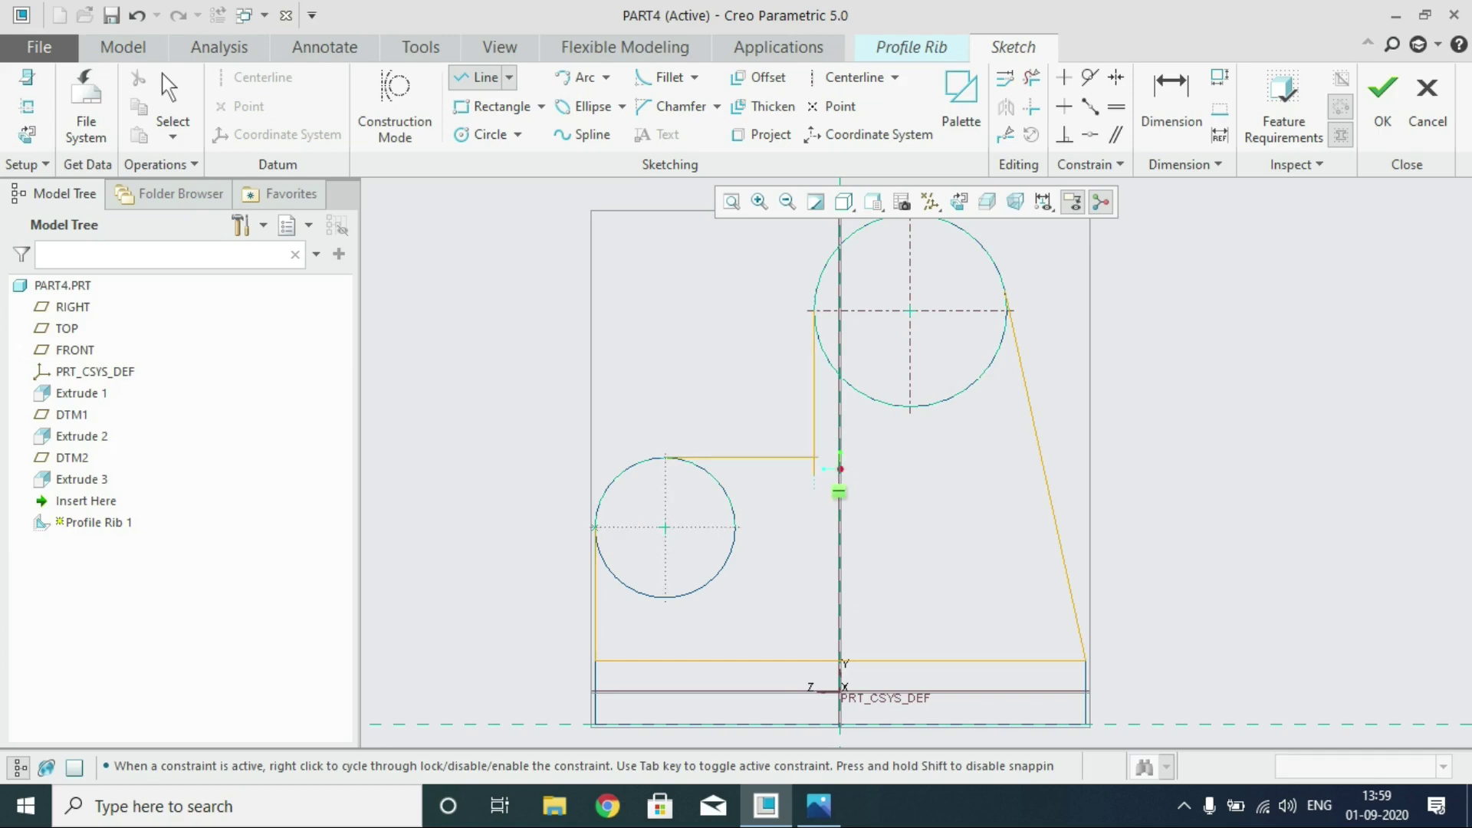
click(814, 484)
middle_click(875, 485)
key(Escape)
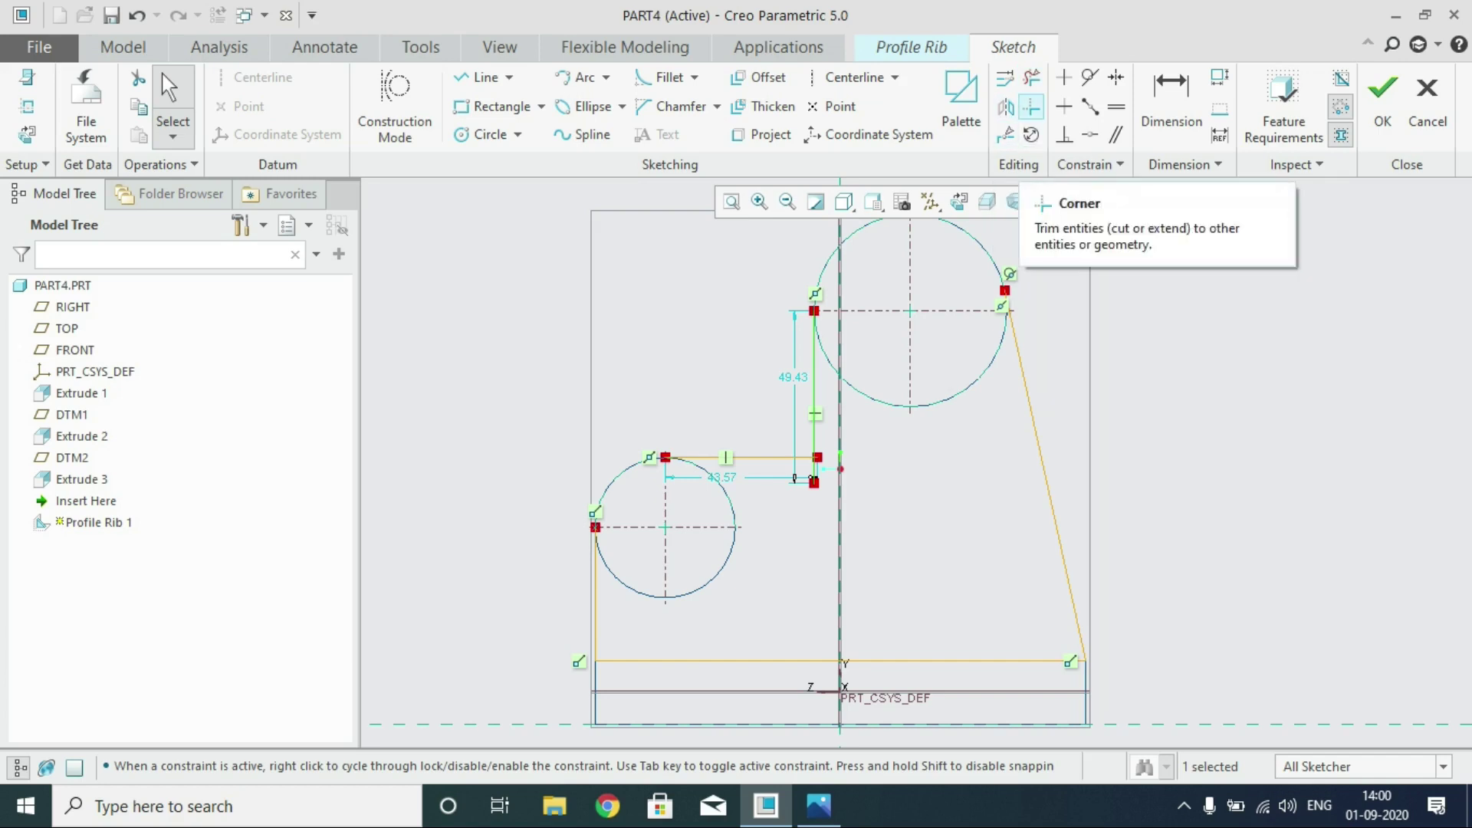
Try to corner-trim the vertical and horizontal lines where they cross between the two circles, and undo the trim
click(1031, 107)
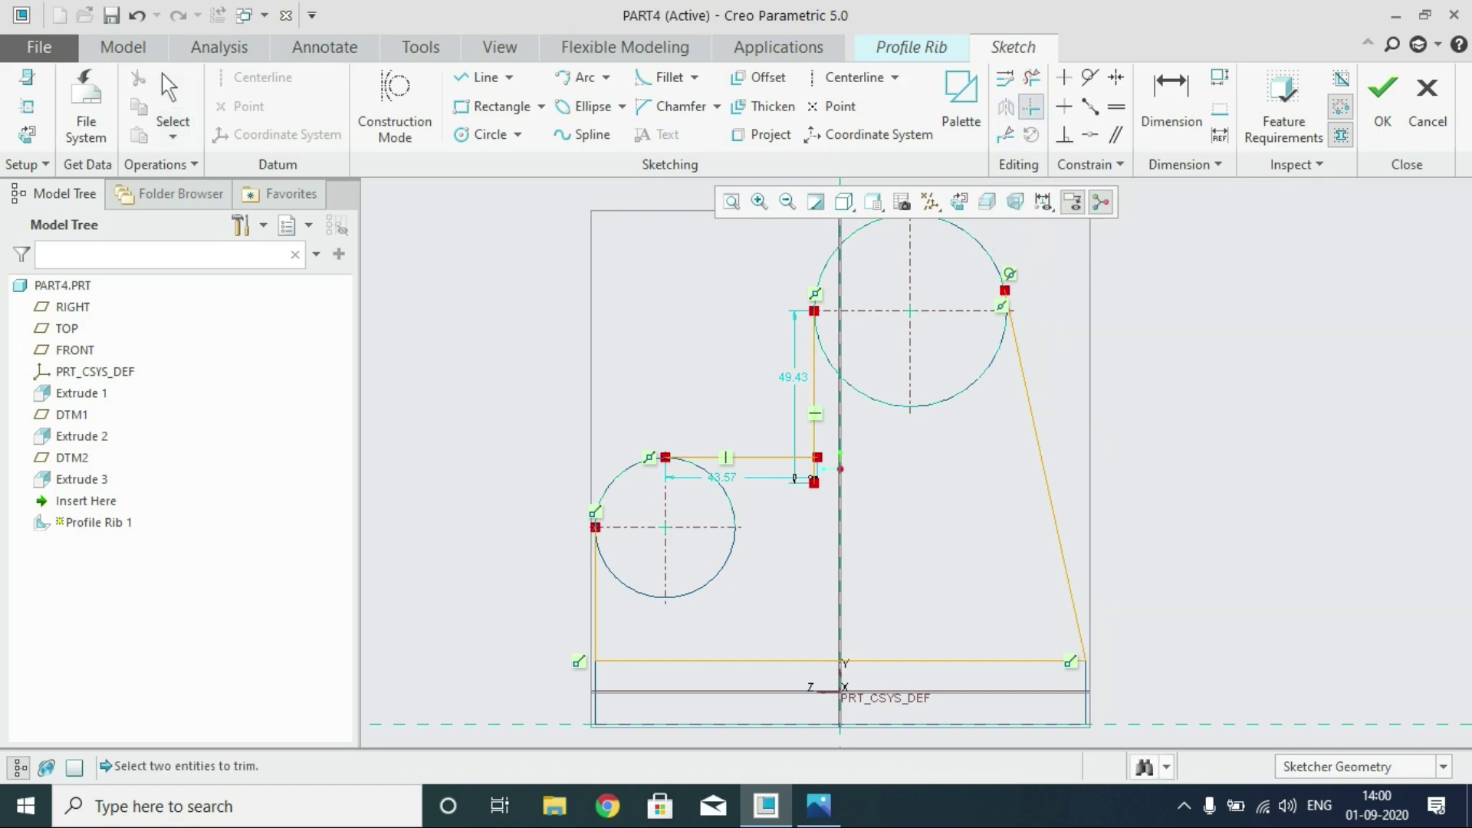
scroll(757, 424, down, 5)
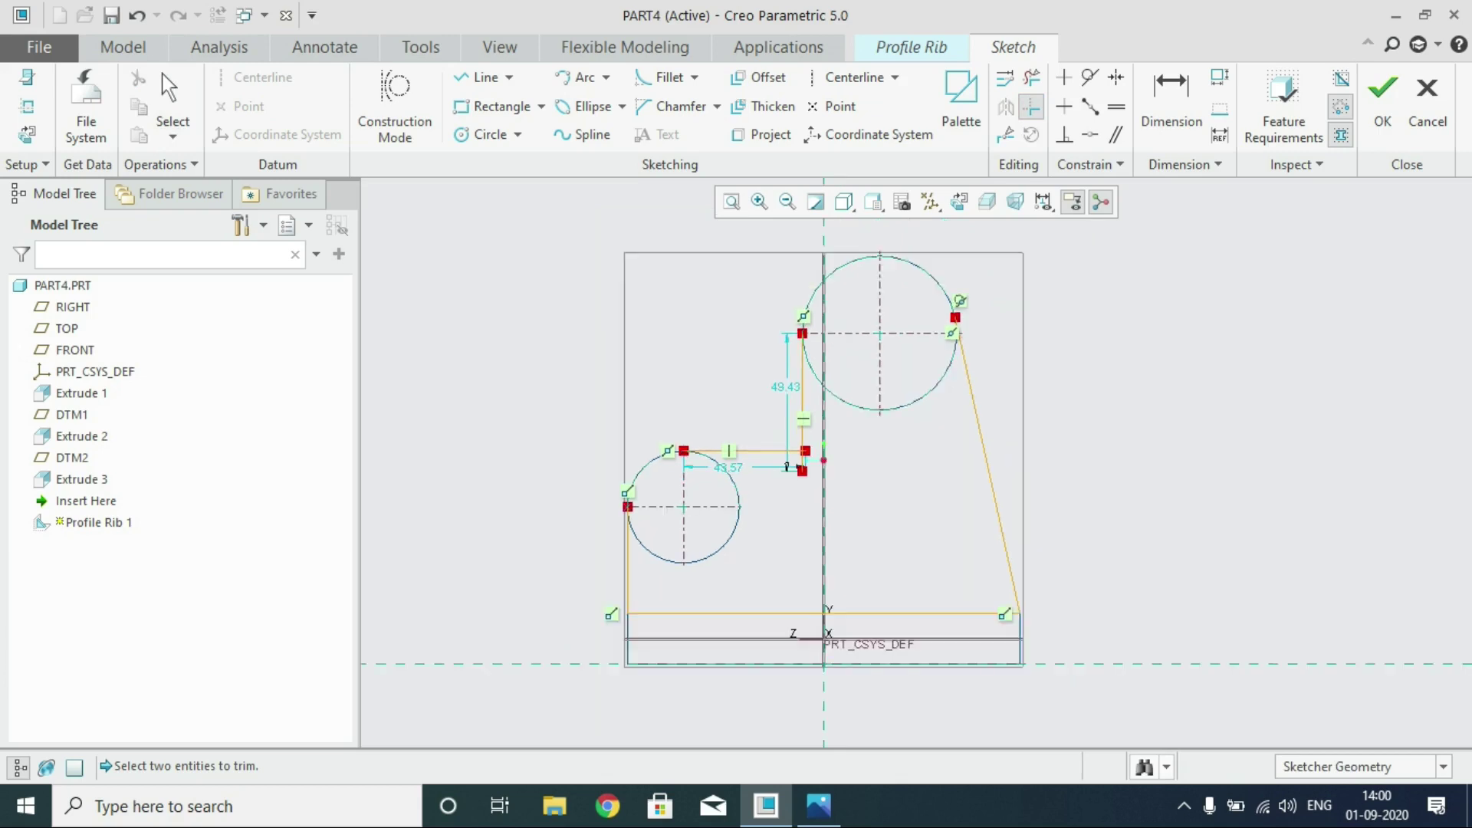
scroll(757, 424, down, 5)
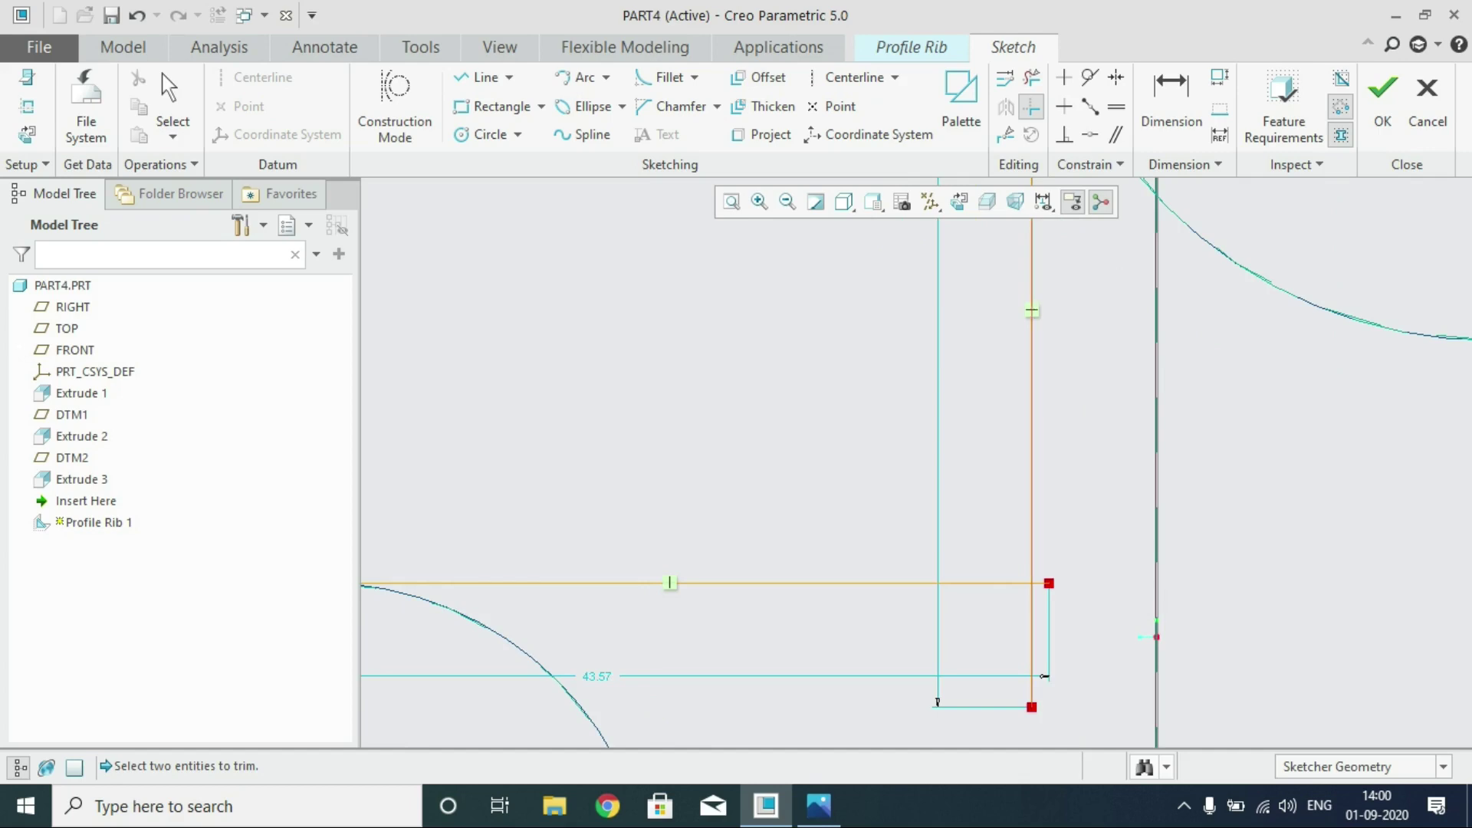
click(1031, 476)
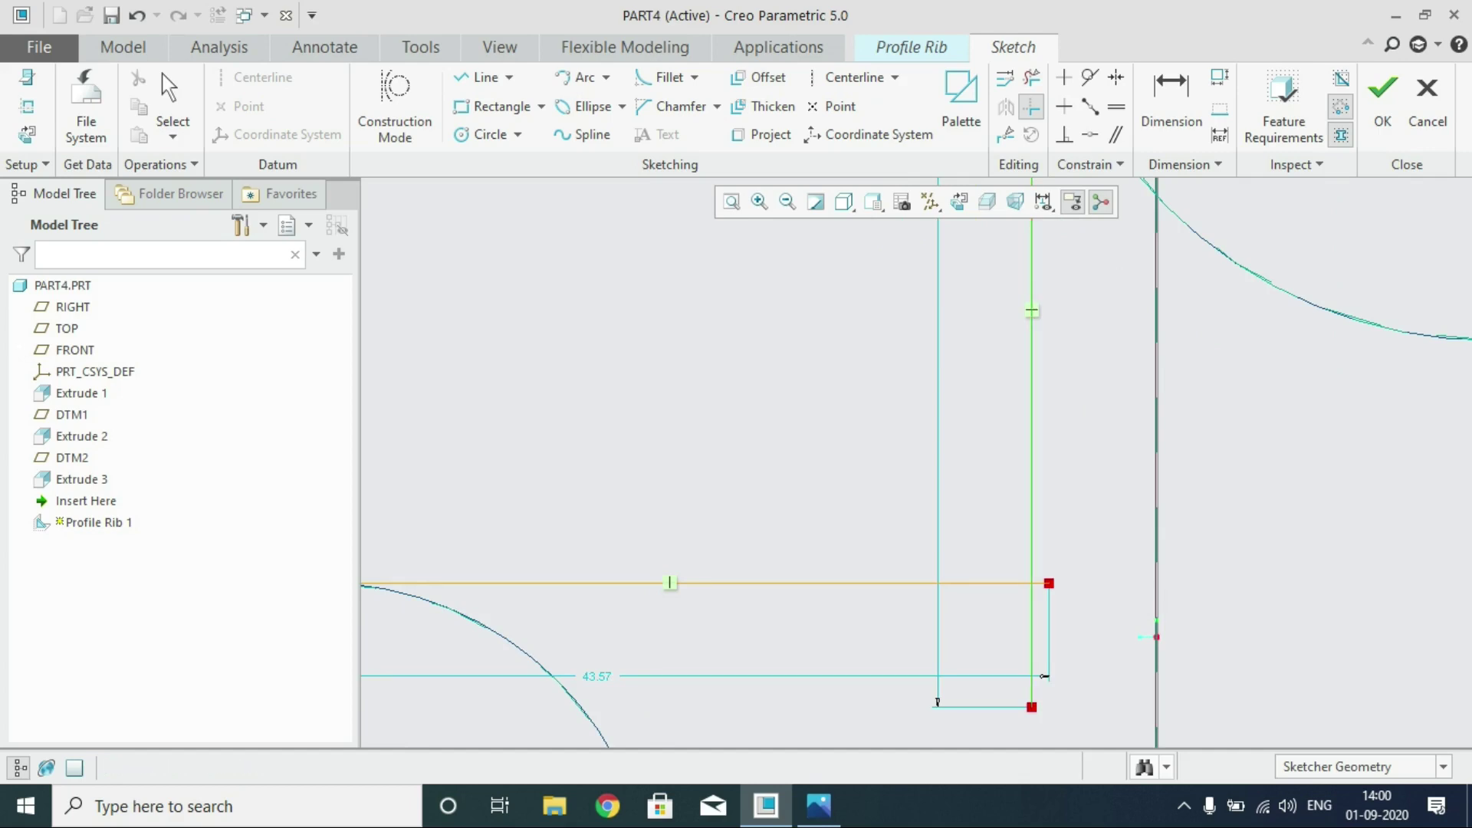
click(1039, 584)
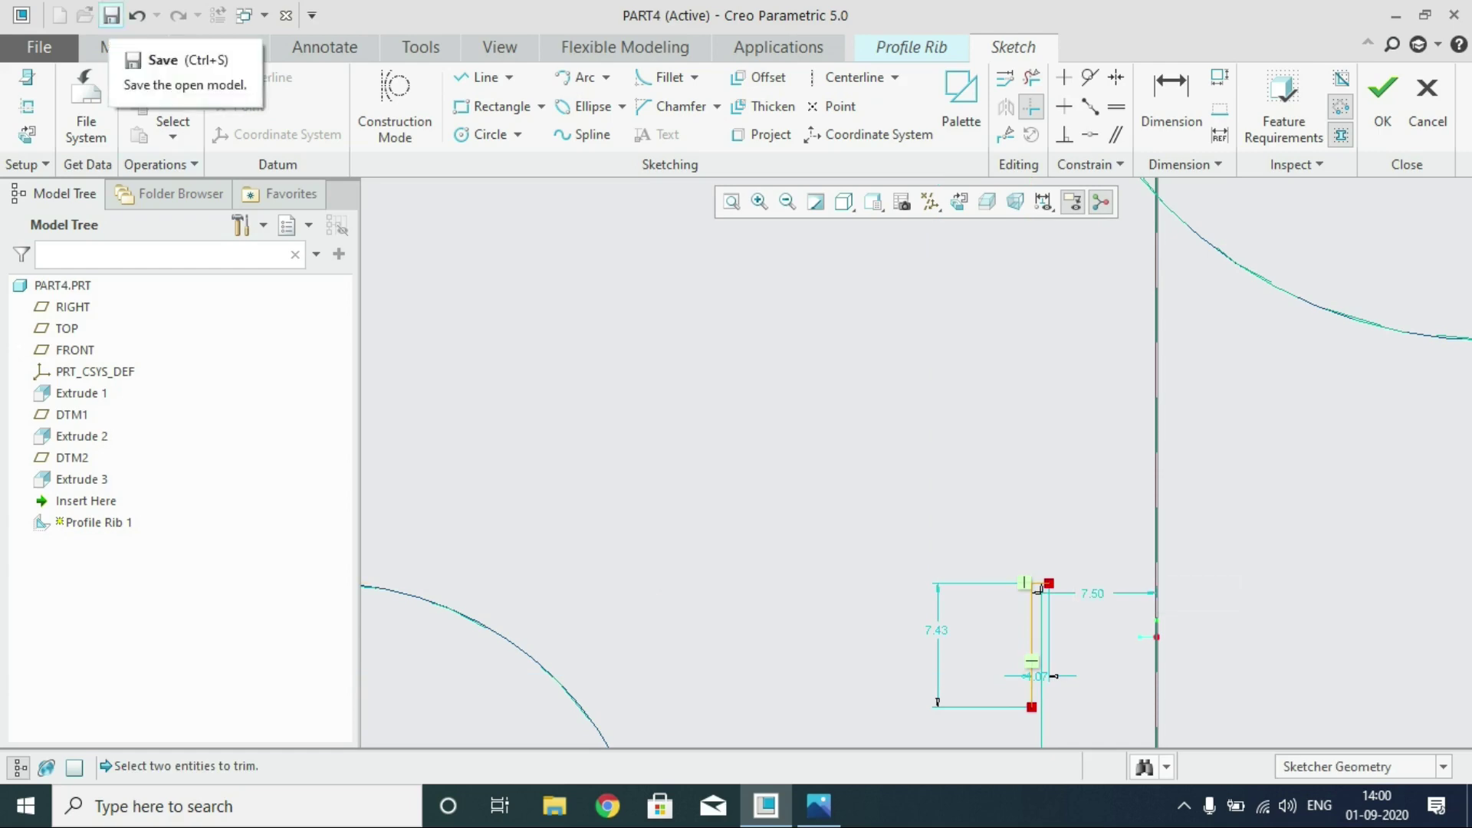
click(137, 15)
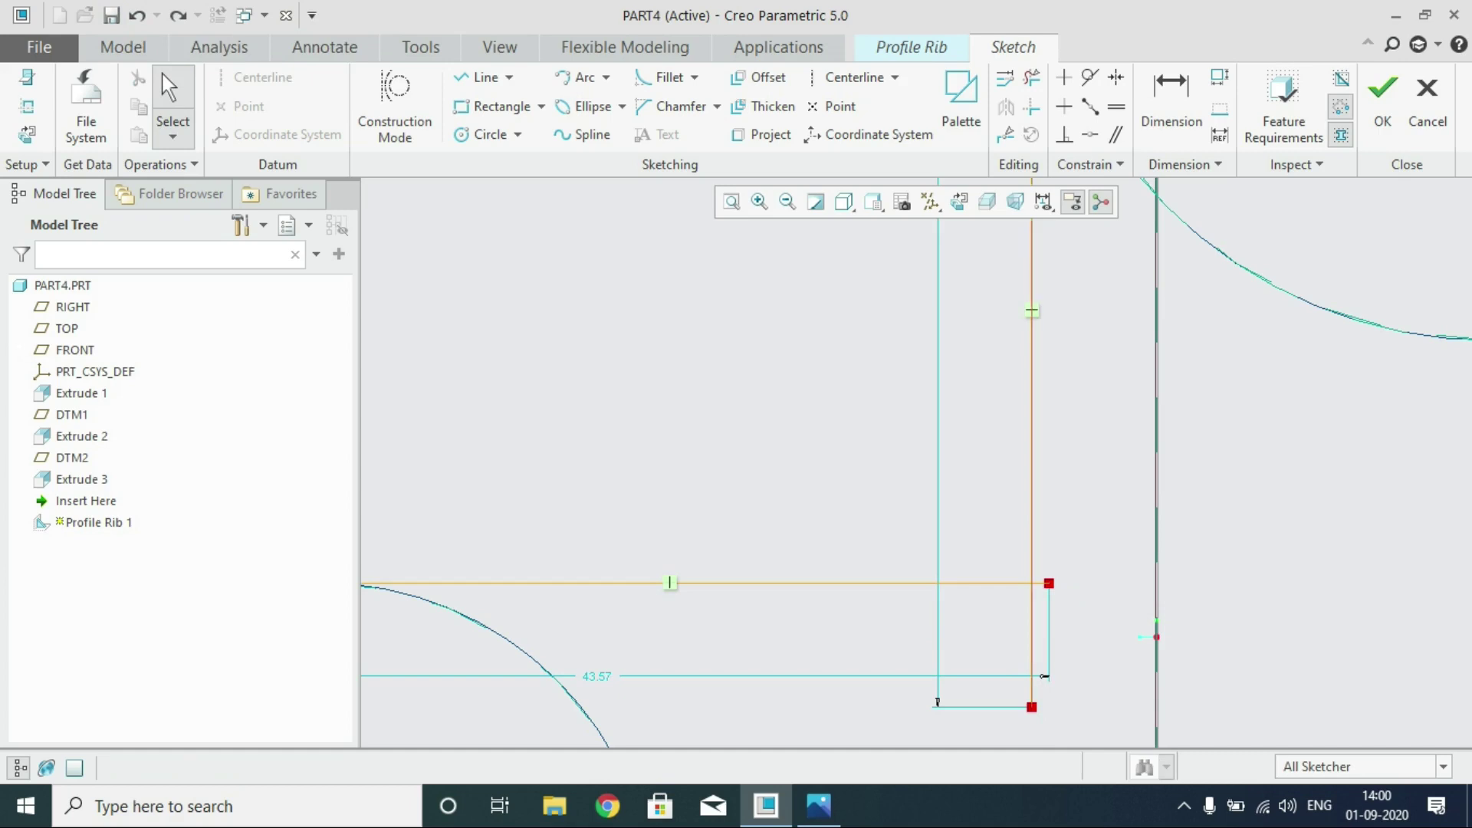
click(1031, 529)
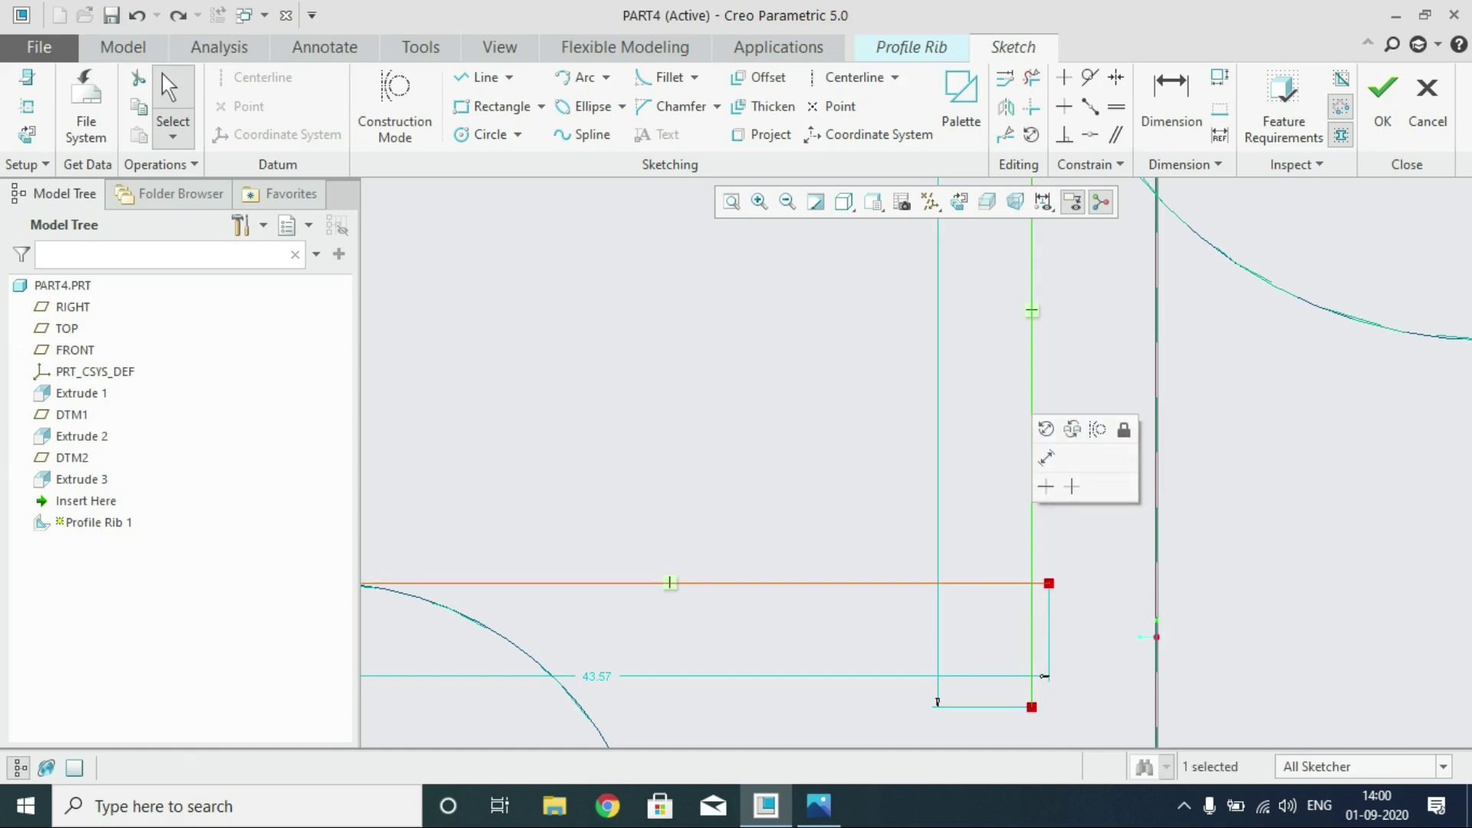
click(1020, 583)
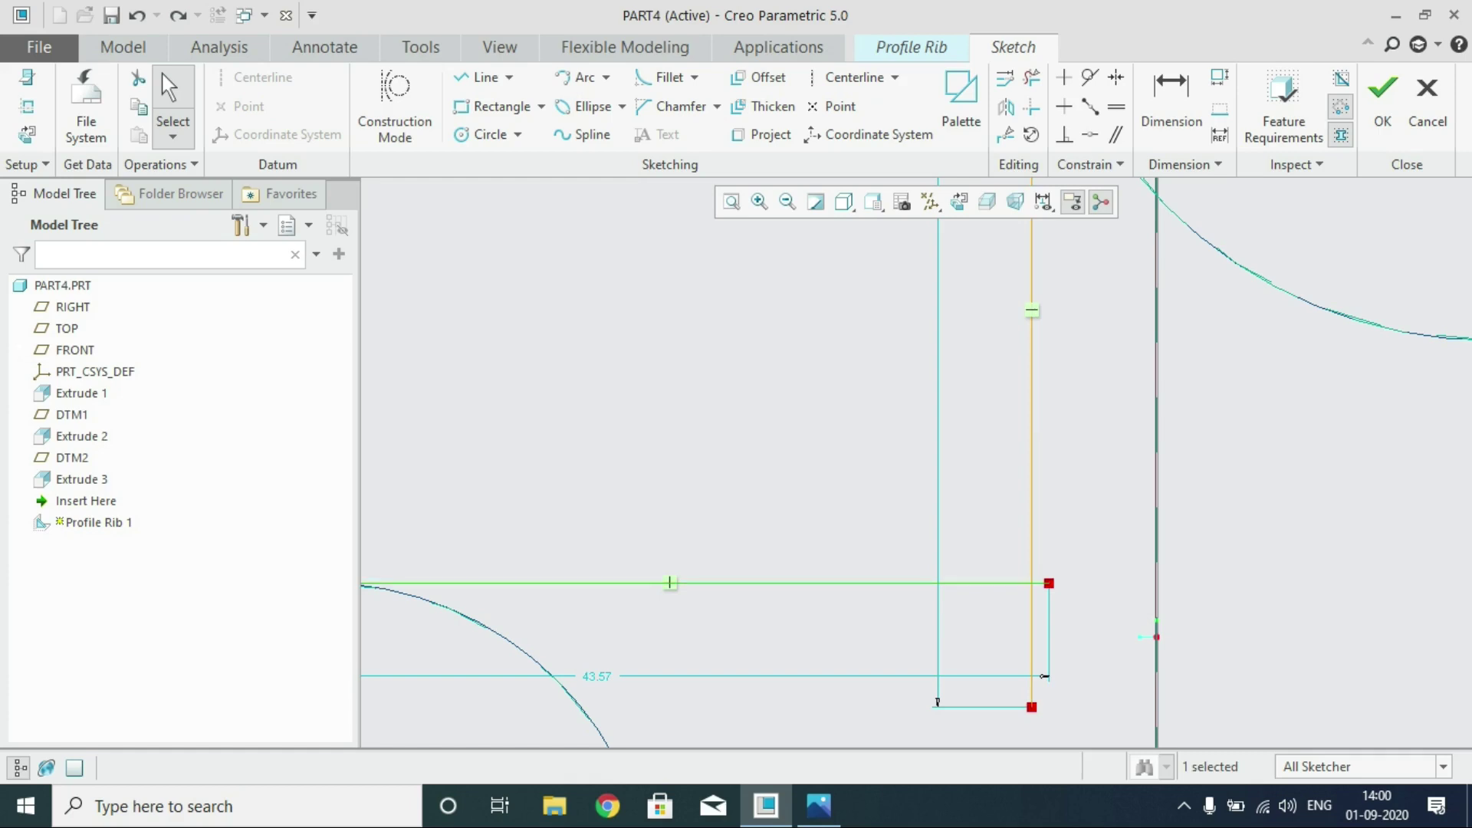
key(Escape)
scroll(1062, 545, down, 2)
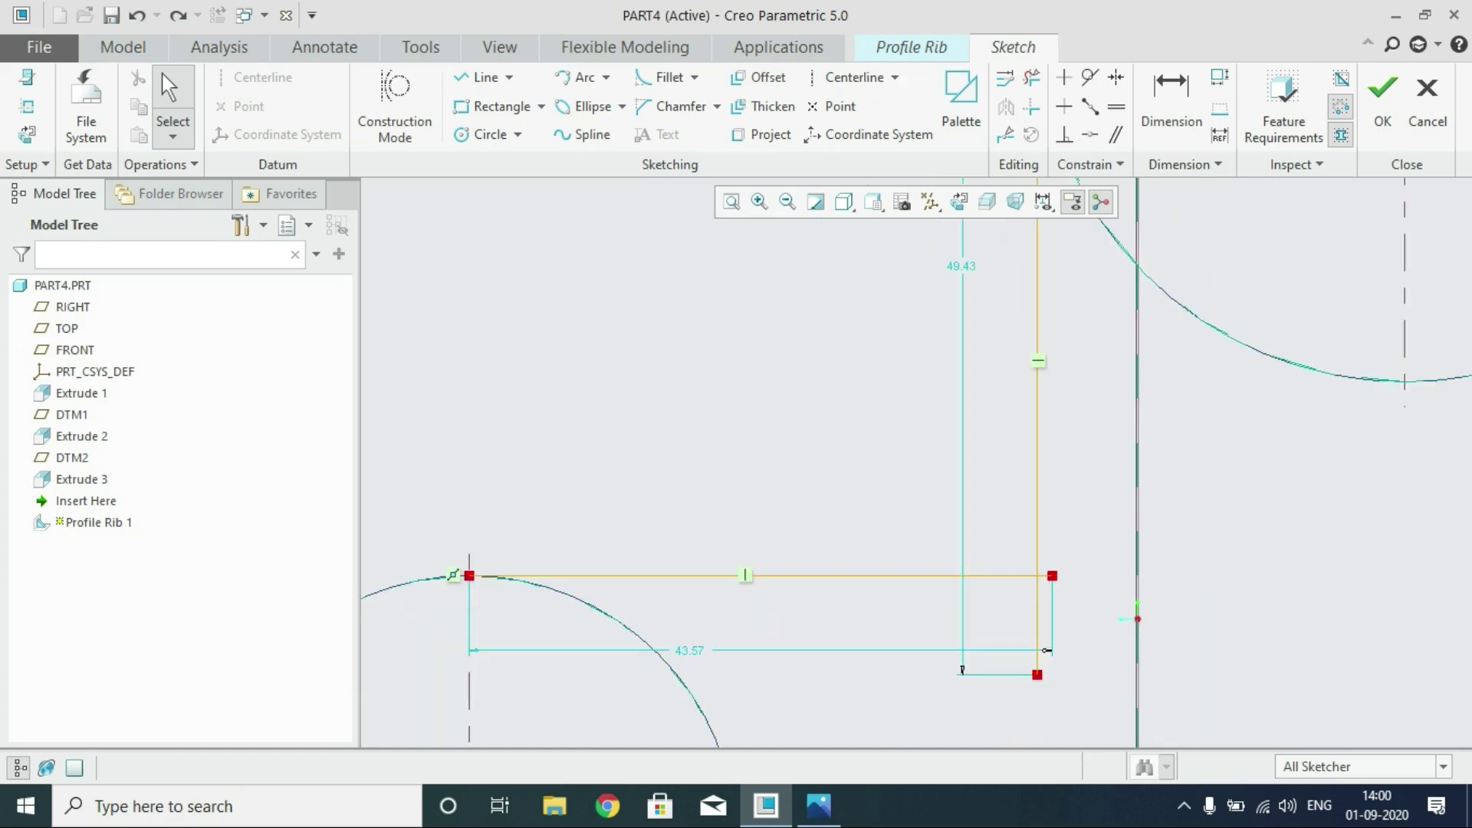
click(137, 16)
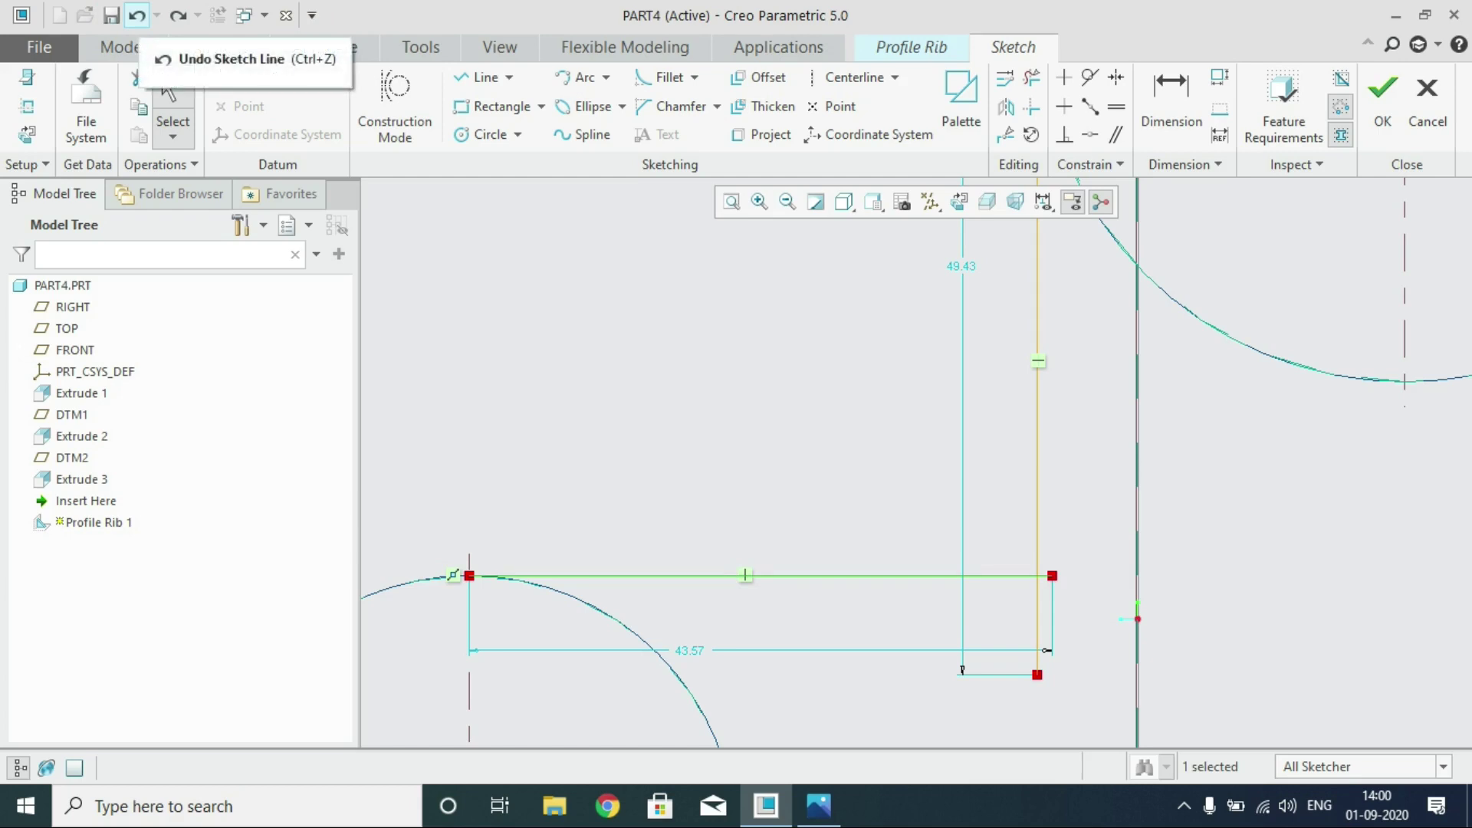
click(137, 15)
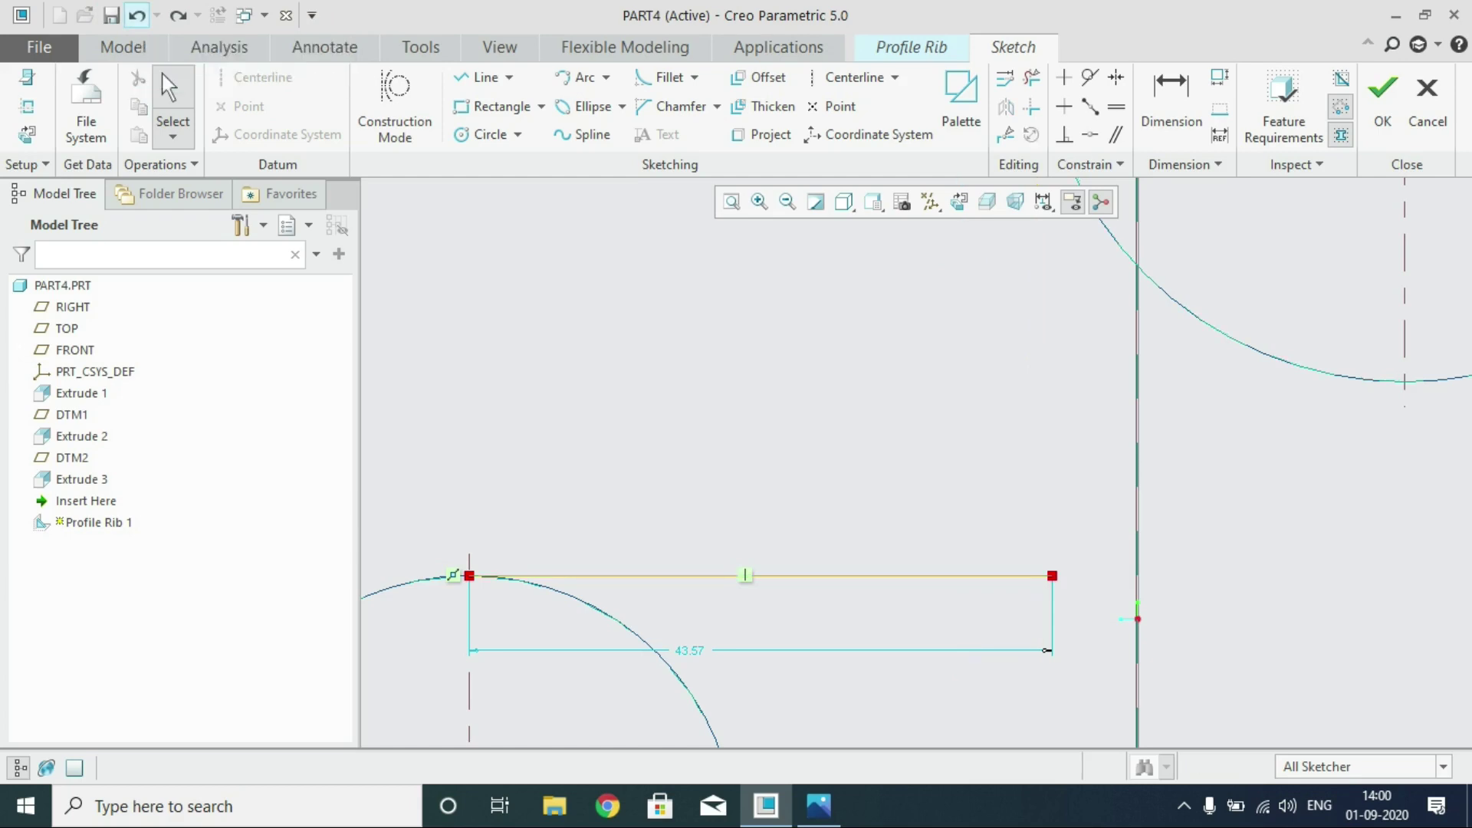
click(178, 15)
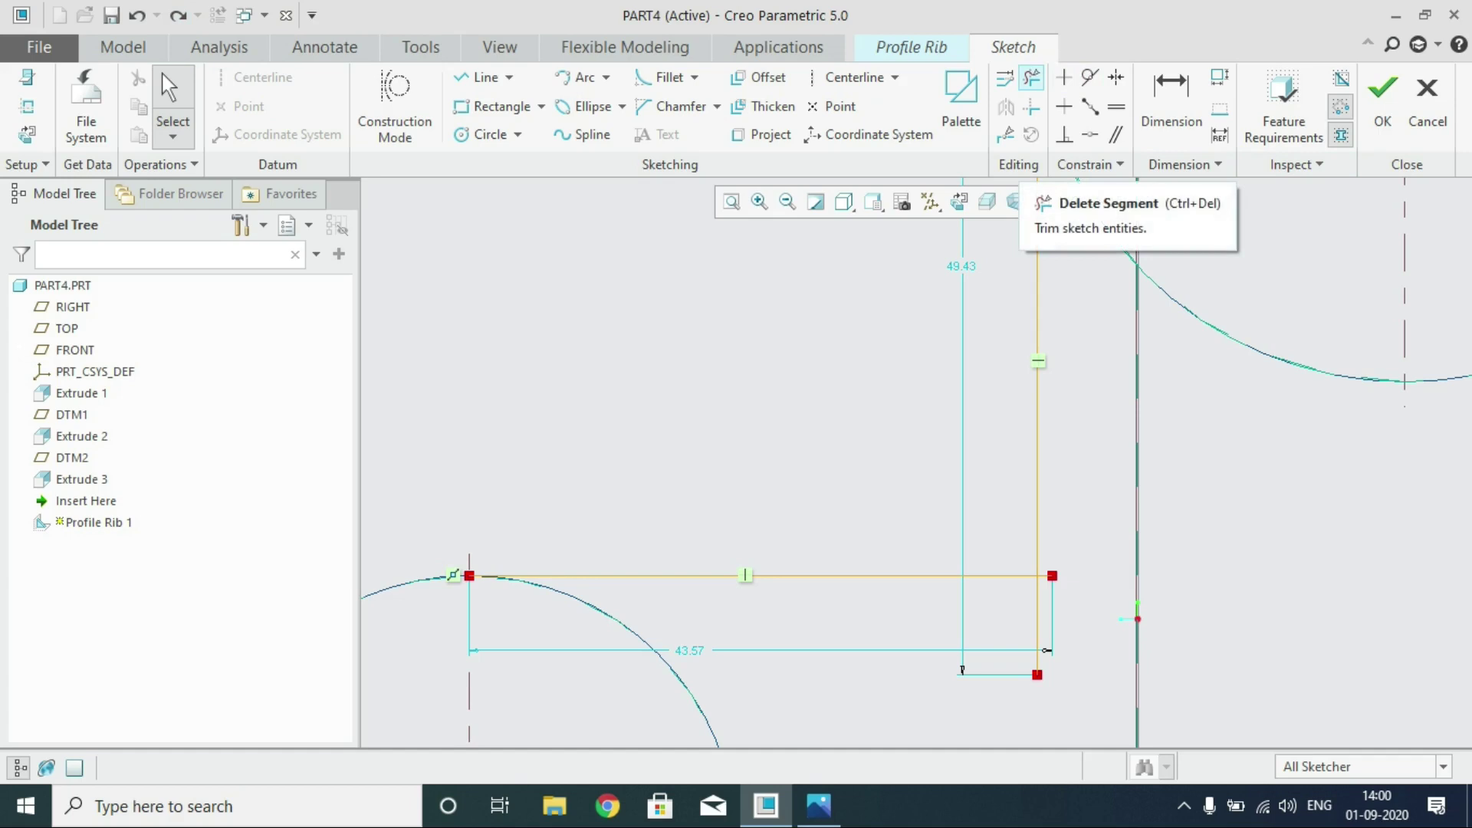
Trim away the overhanging ends of the vertical and horizontal lines beyond their crossing with Delete Segment
click(1031, 77)
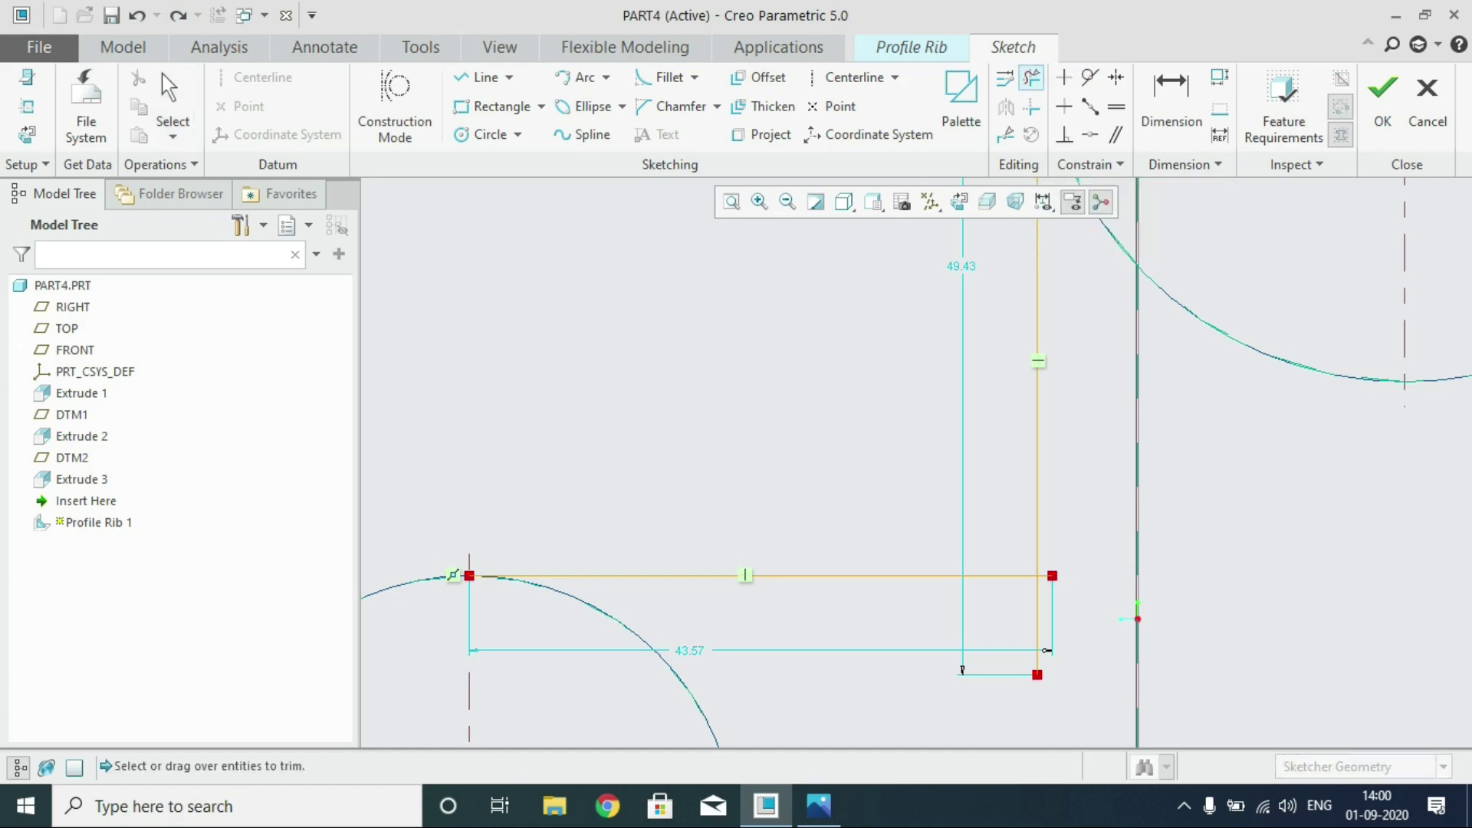
click(1043, 651)
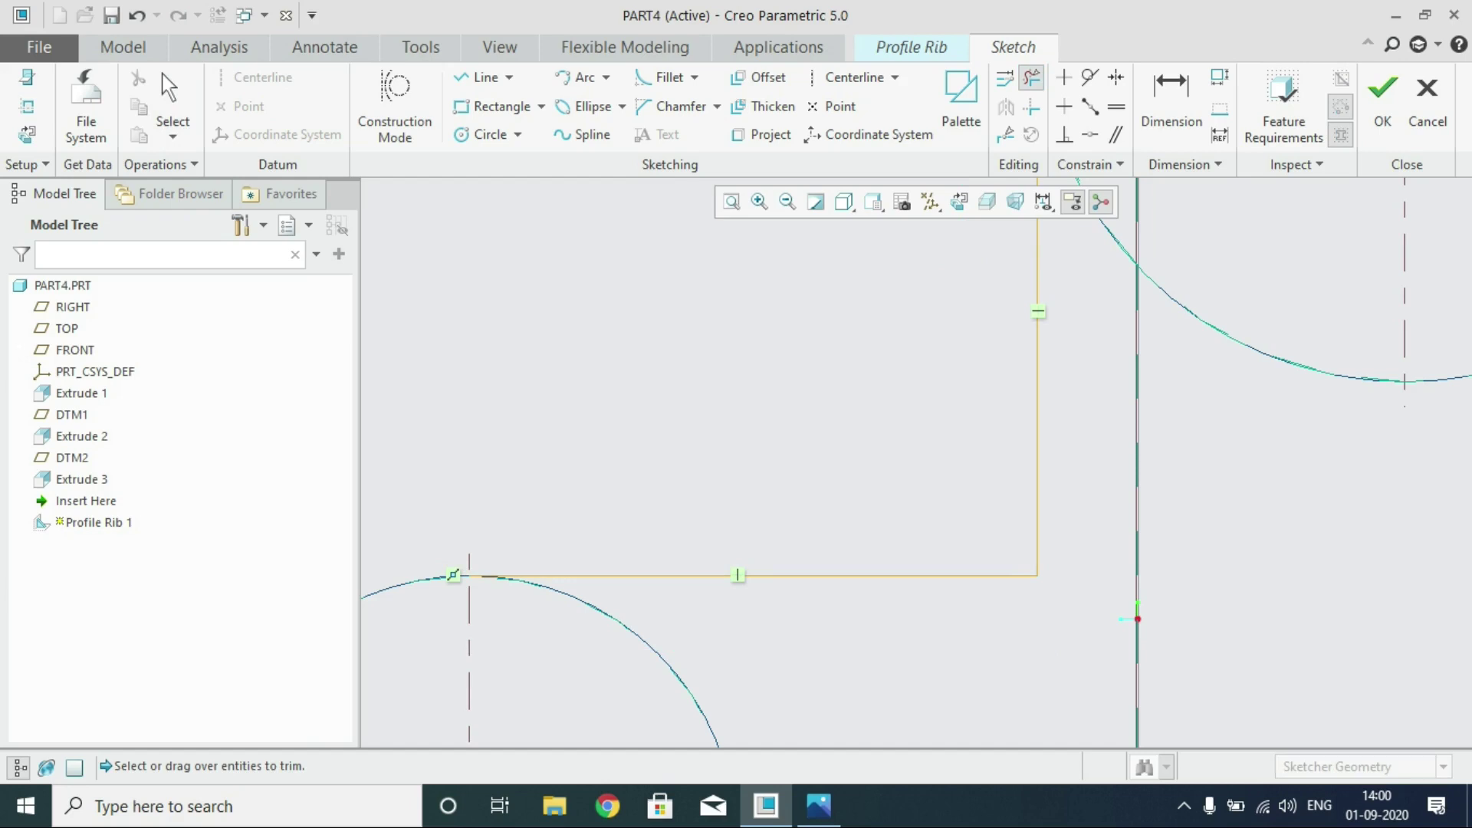
click(732, 202)
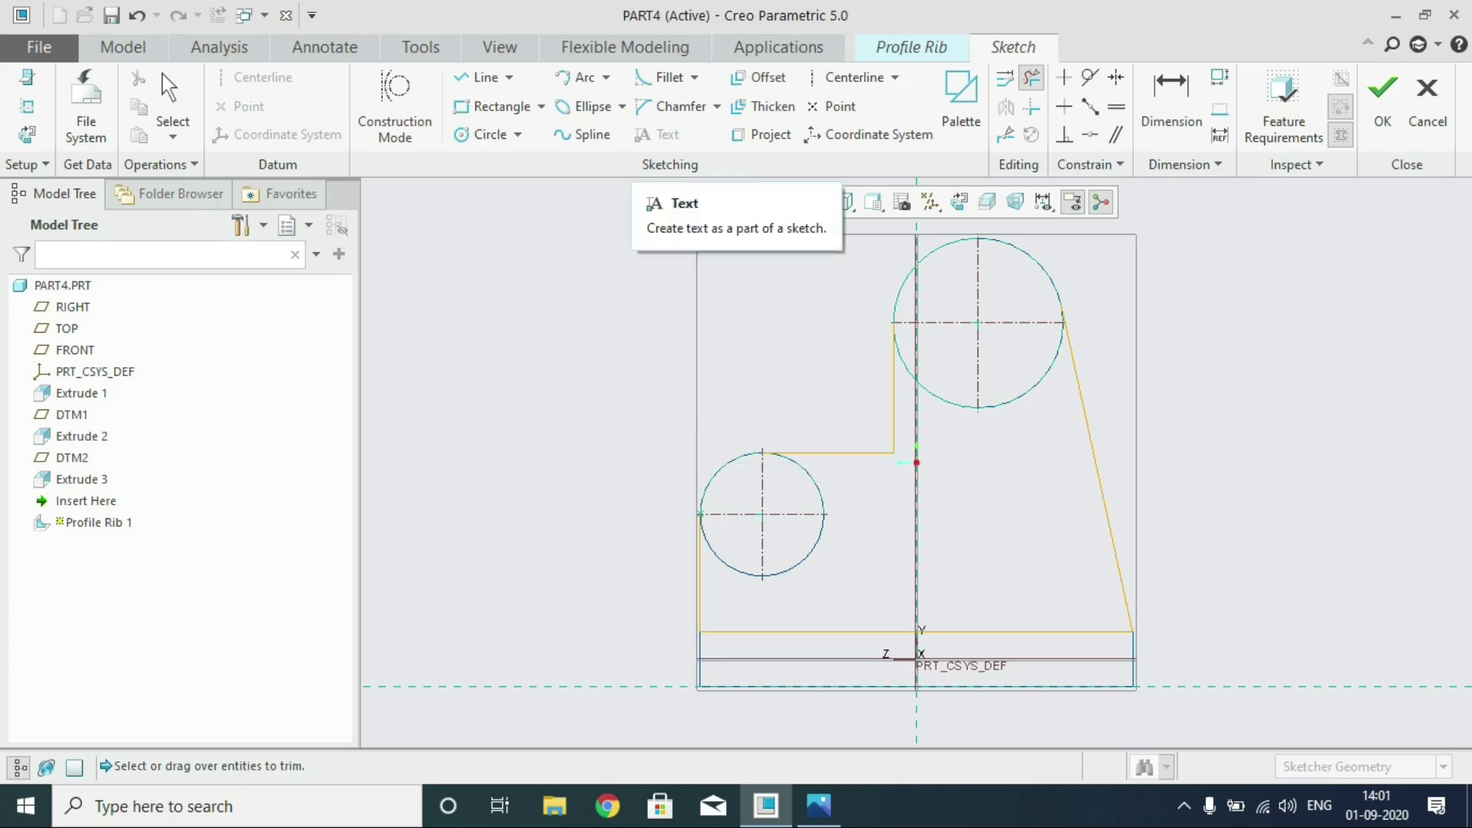
Try a concentric arc along the smaller circle from its left quadrant to its top quadrant, and undo the arc
click(605, 77)
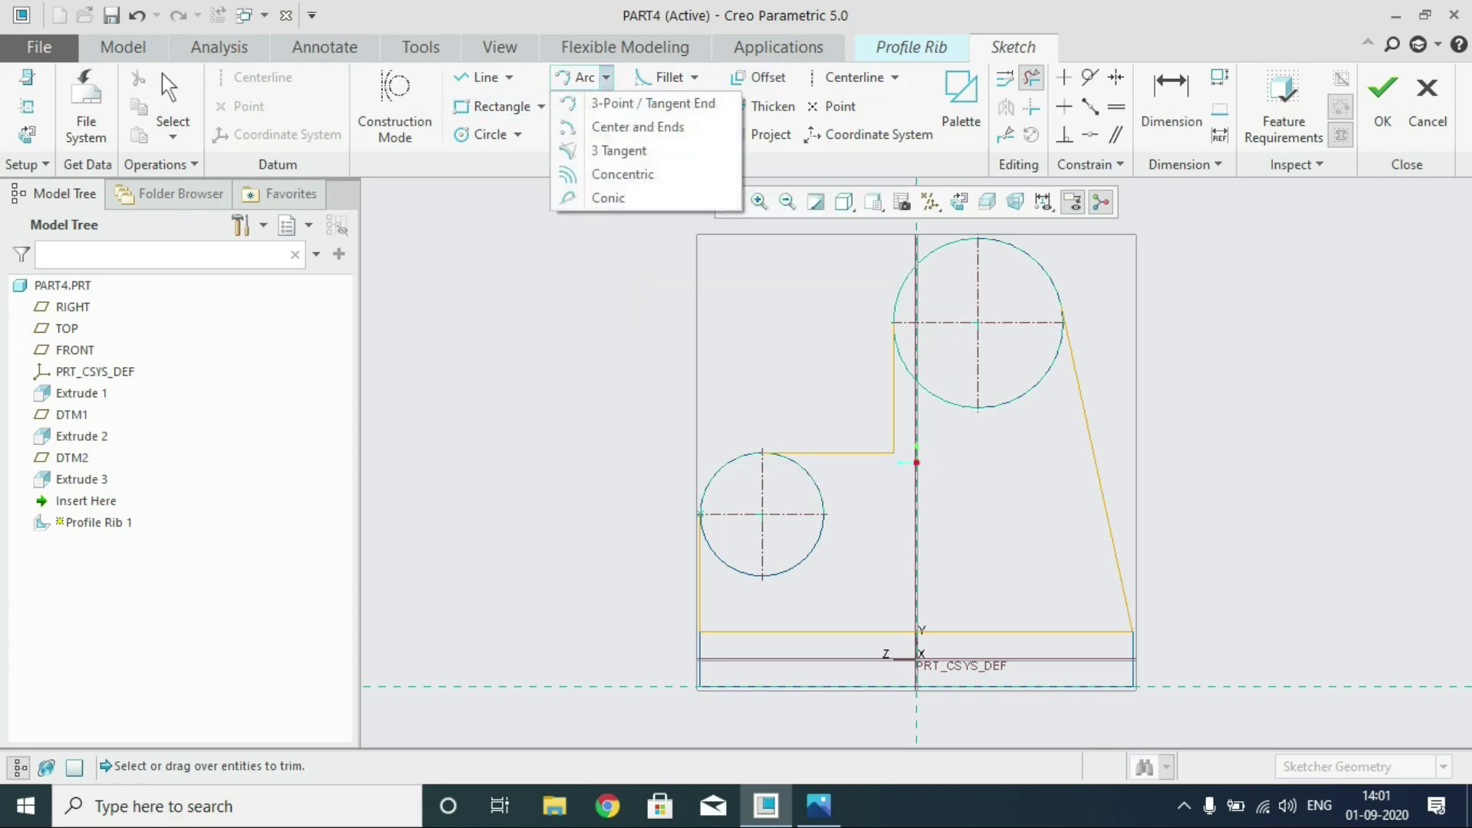
click(623, 174)
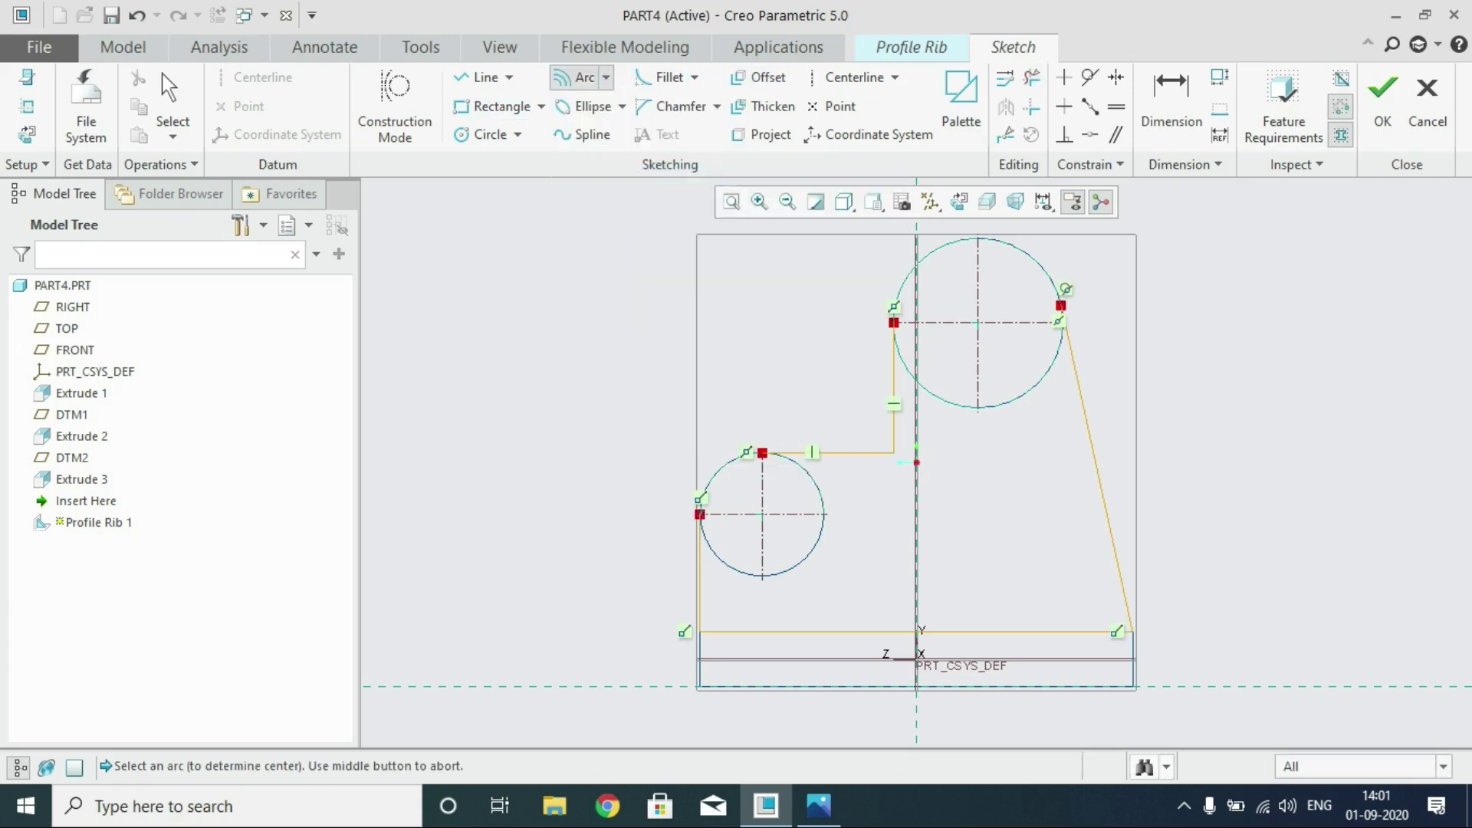
click(815, 477)
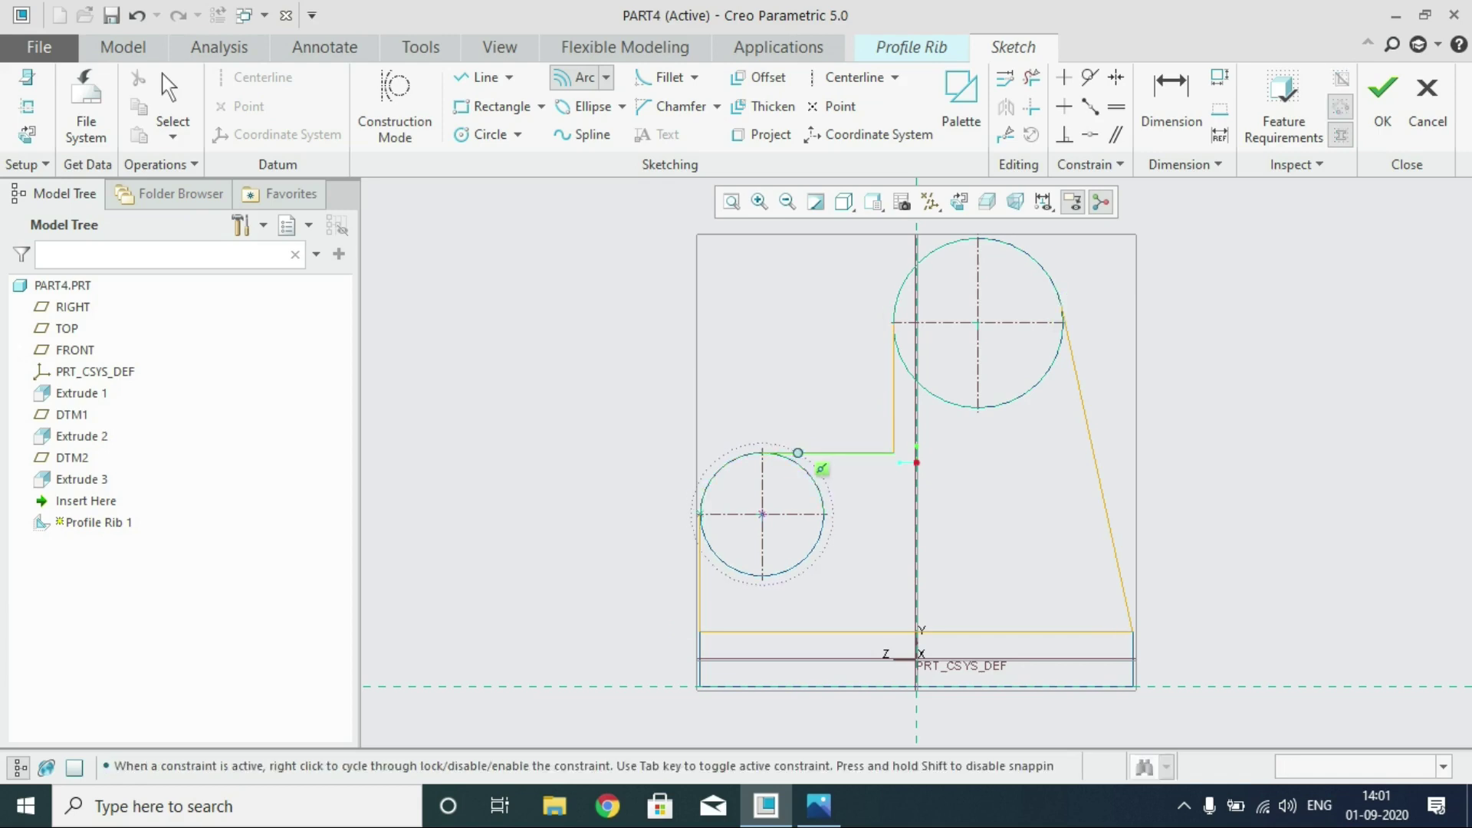
click(699, 514)
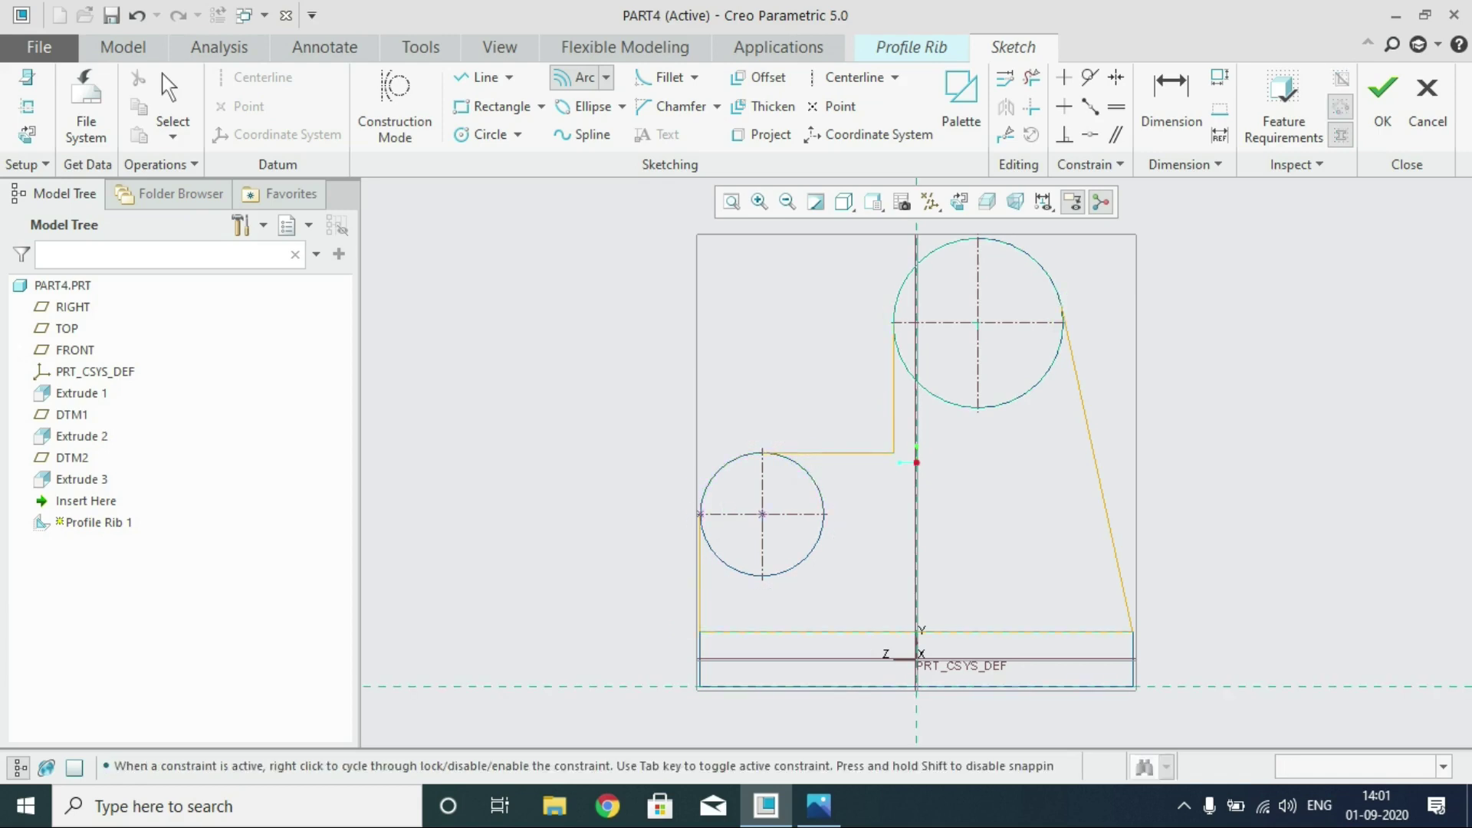
click(762, 452)
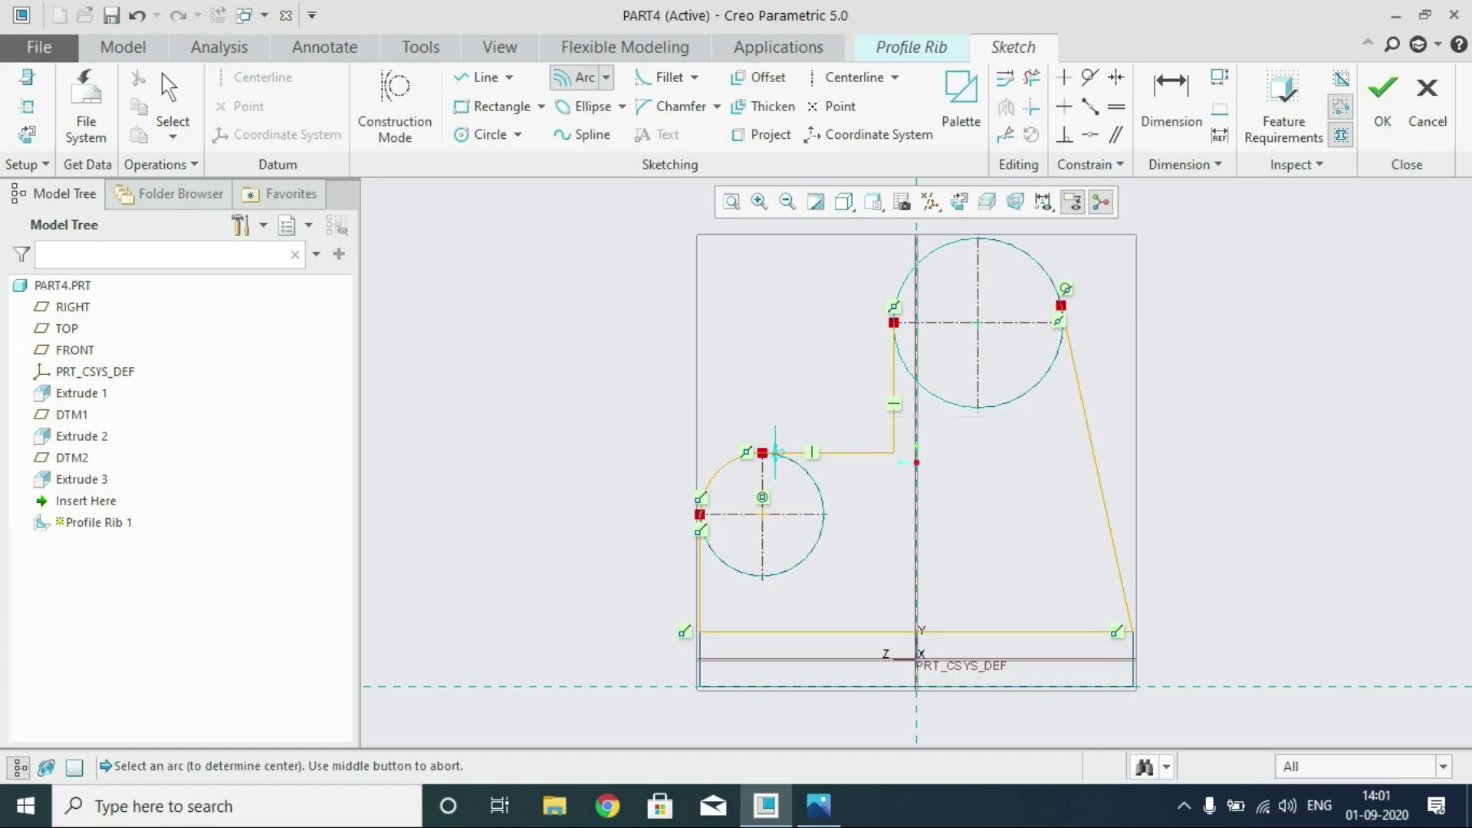
middle_click(784, 421)
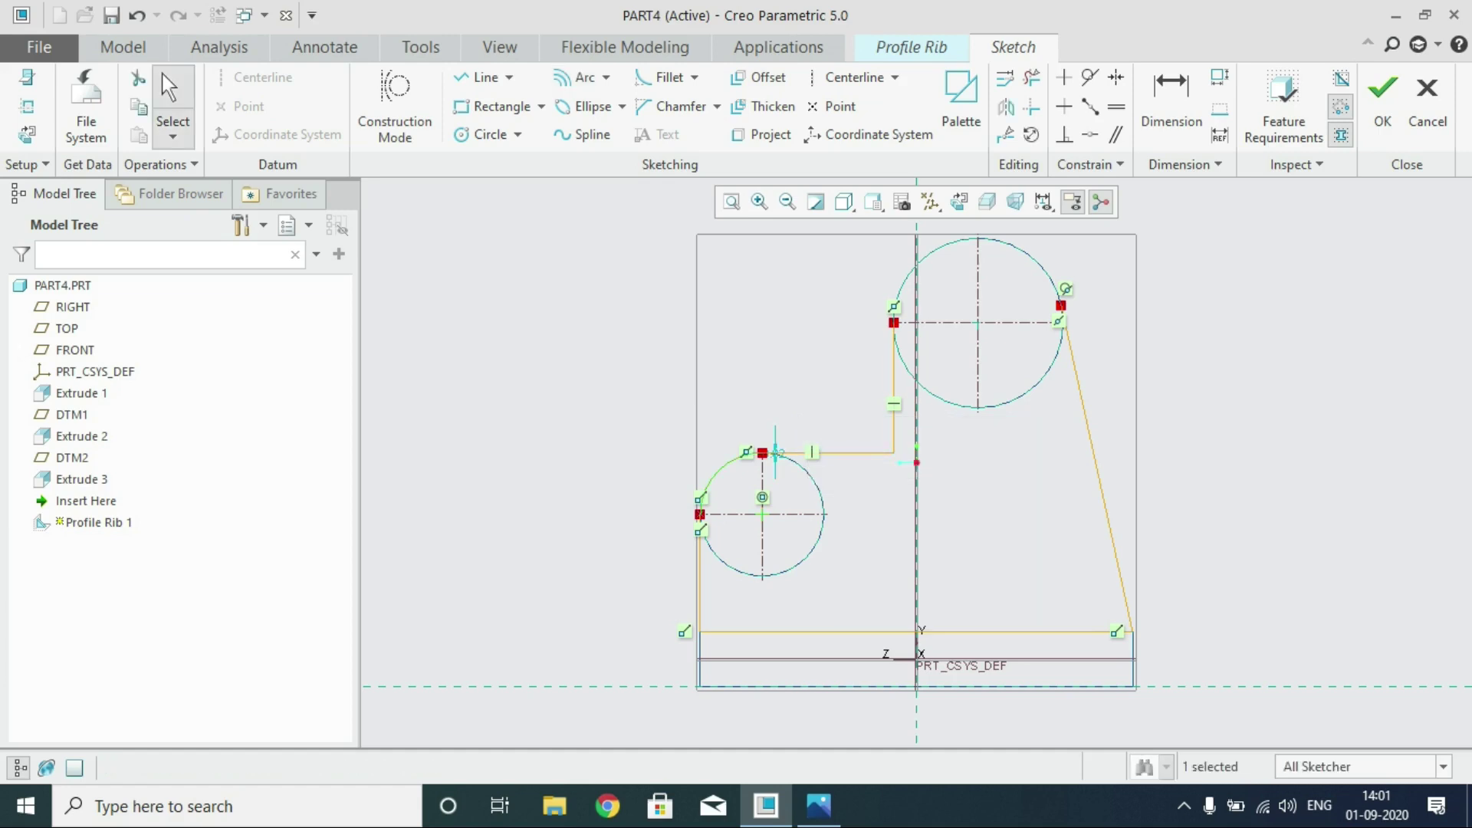
scroll(814, 444, up, 5)
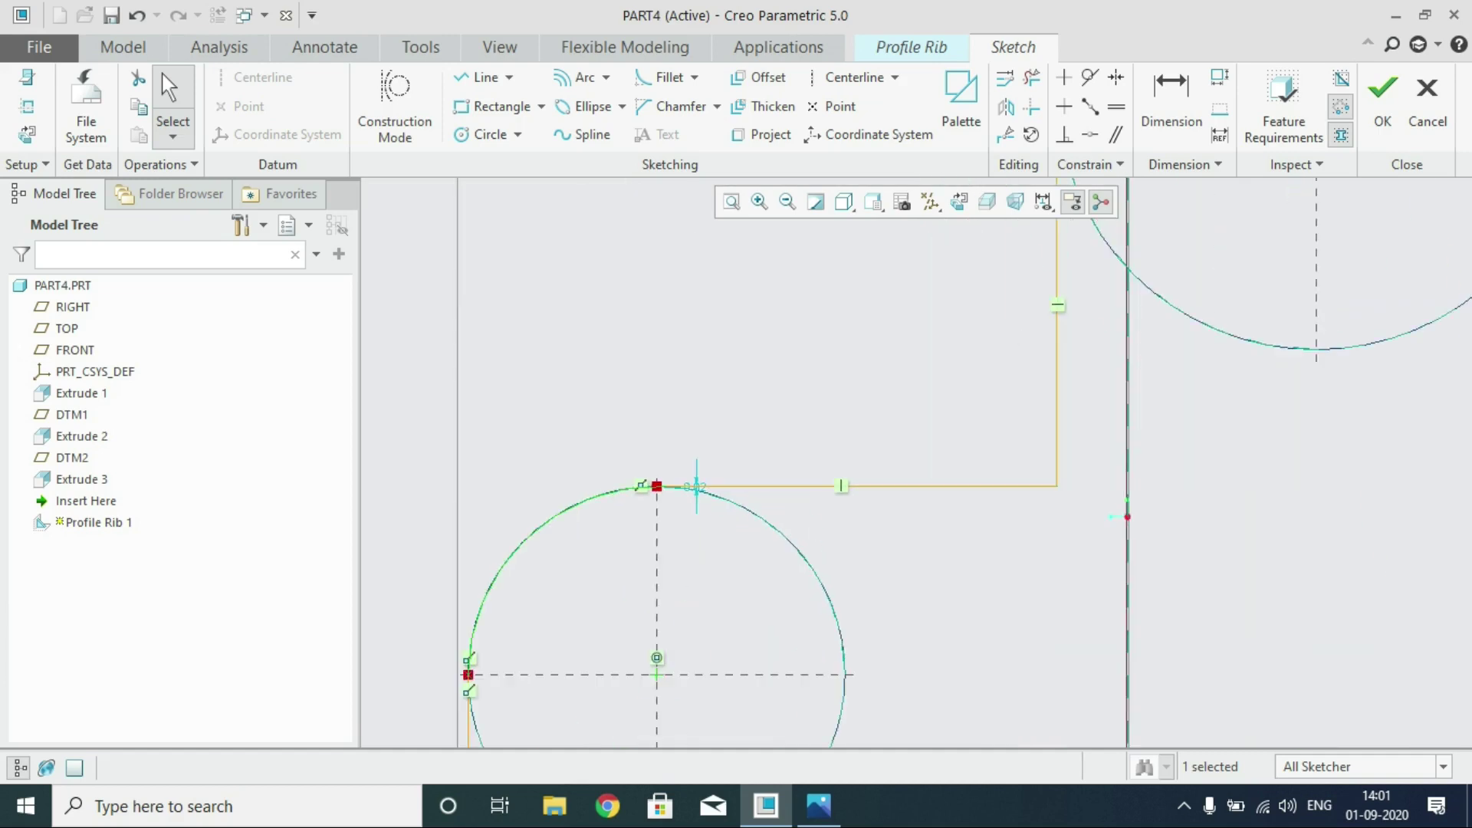
scroll(806, 437, up, 3)
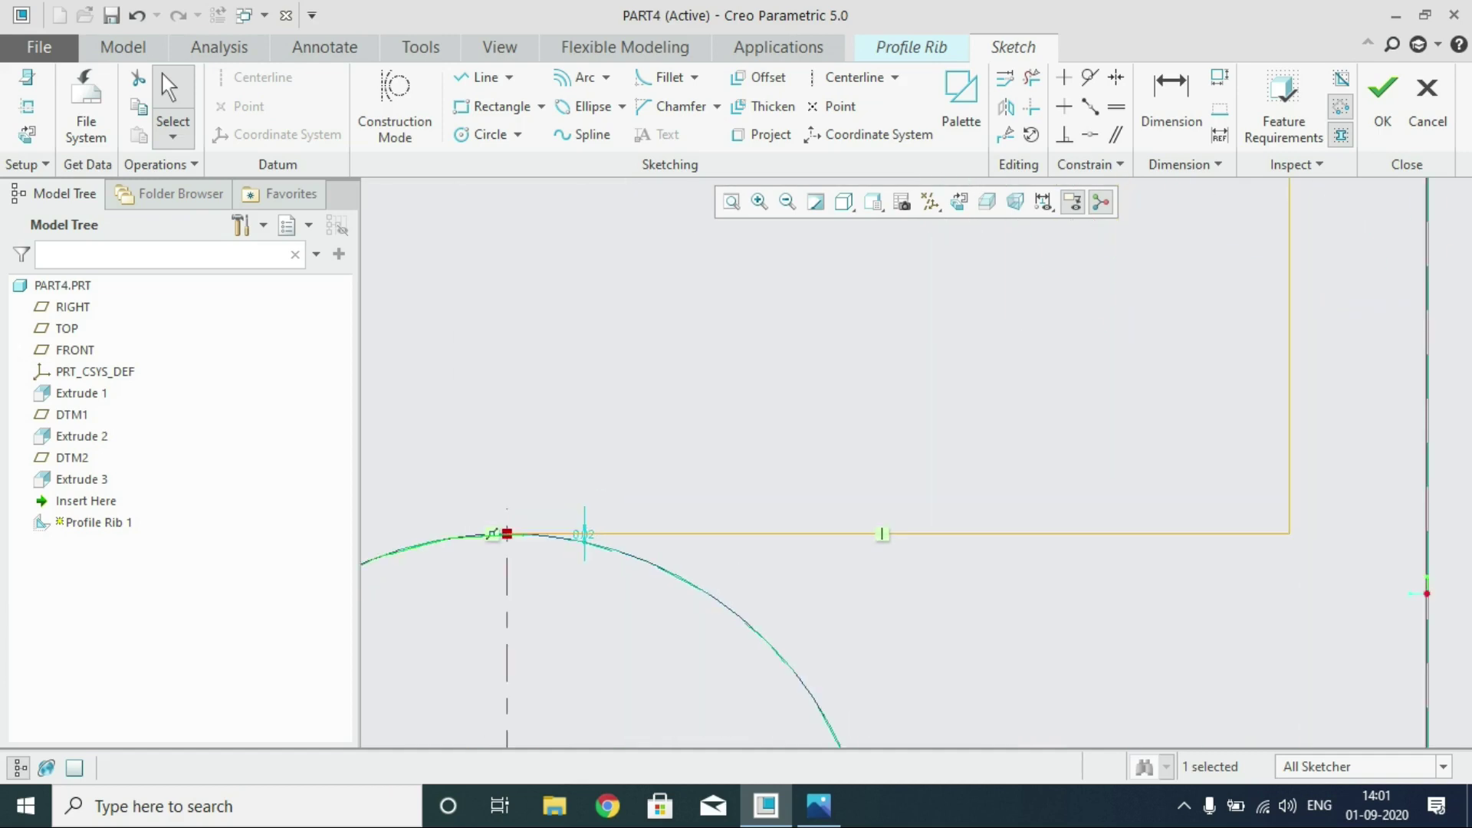
click(136, 15)
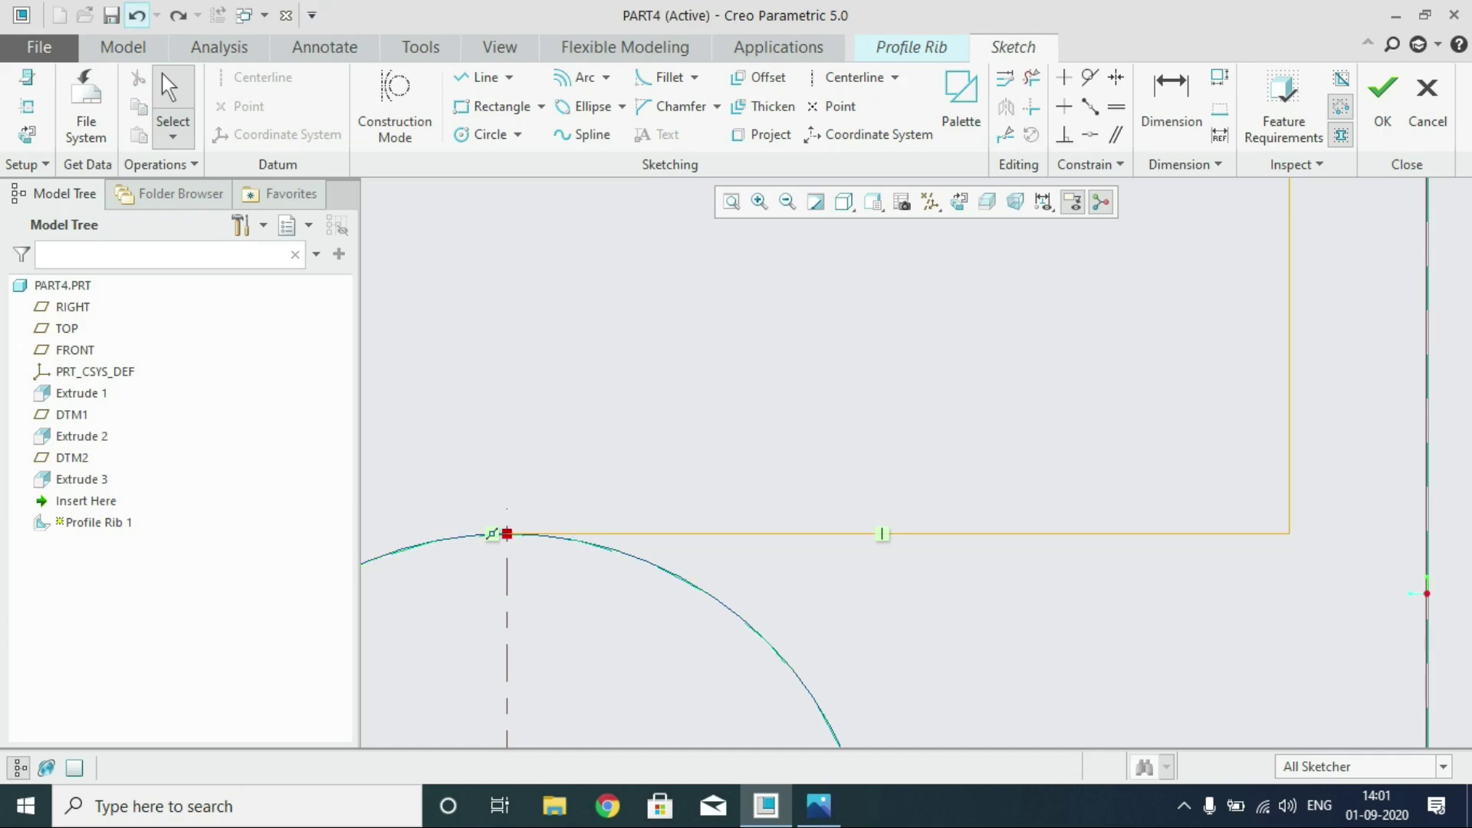
Sketch an arc concentric with the smaller circle from its left quadrant to its top quadrant, joining the vertical and horizontal lines
scroll(781, 398, up, 4)
scroll(781, 399, down, 8)
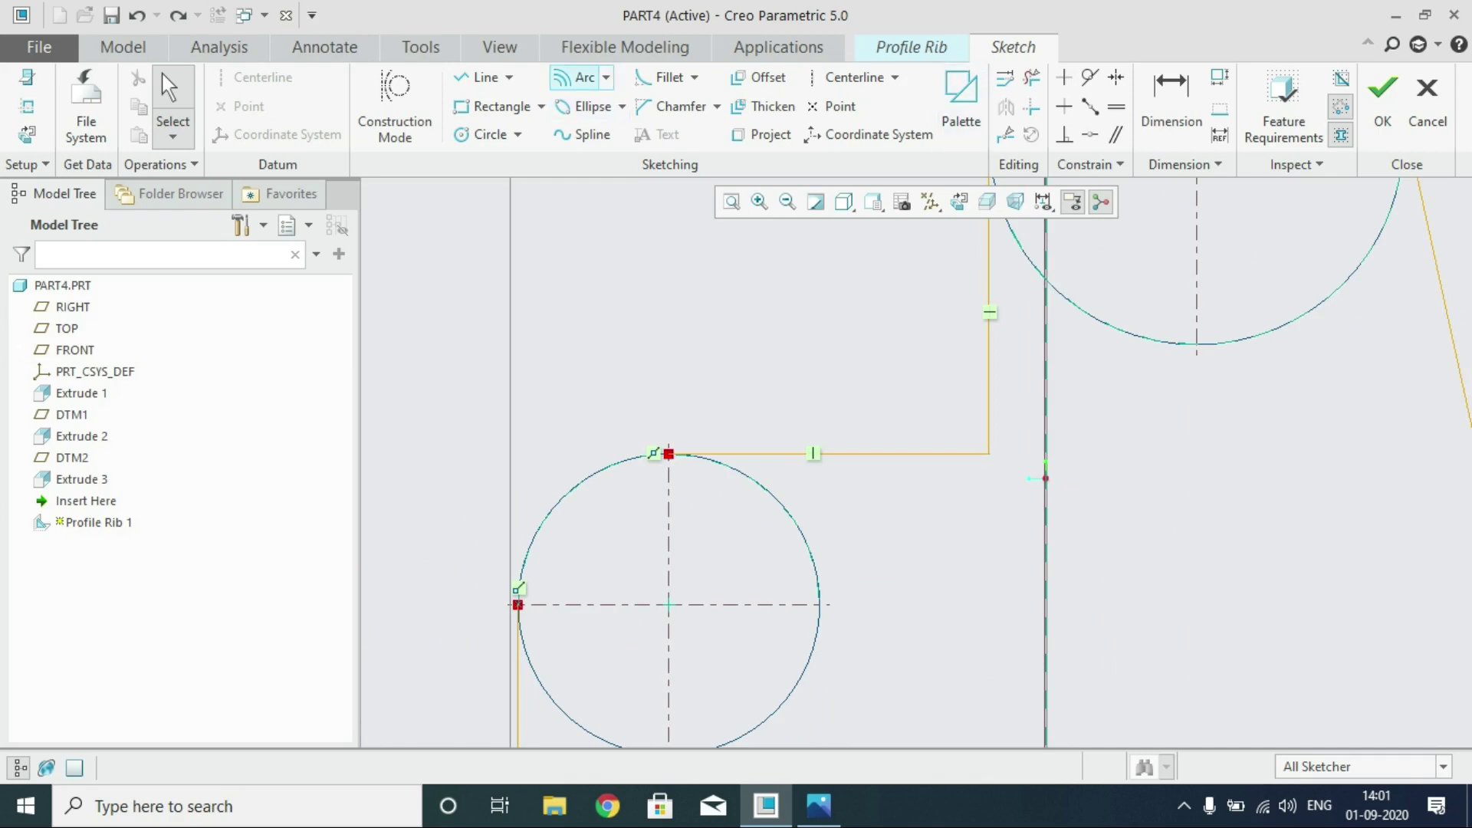
click(606, 76)
click(613, 174)
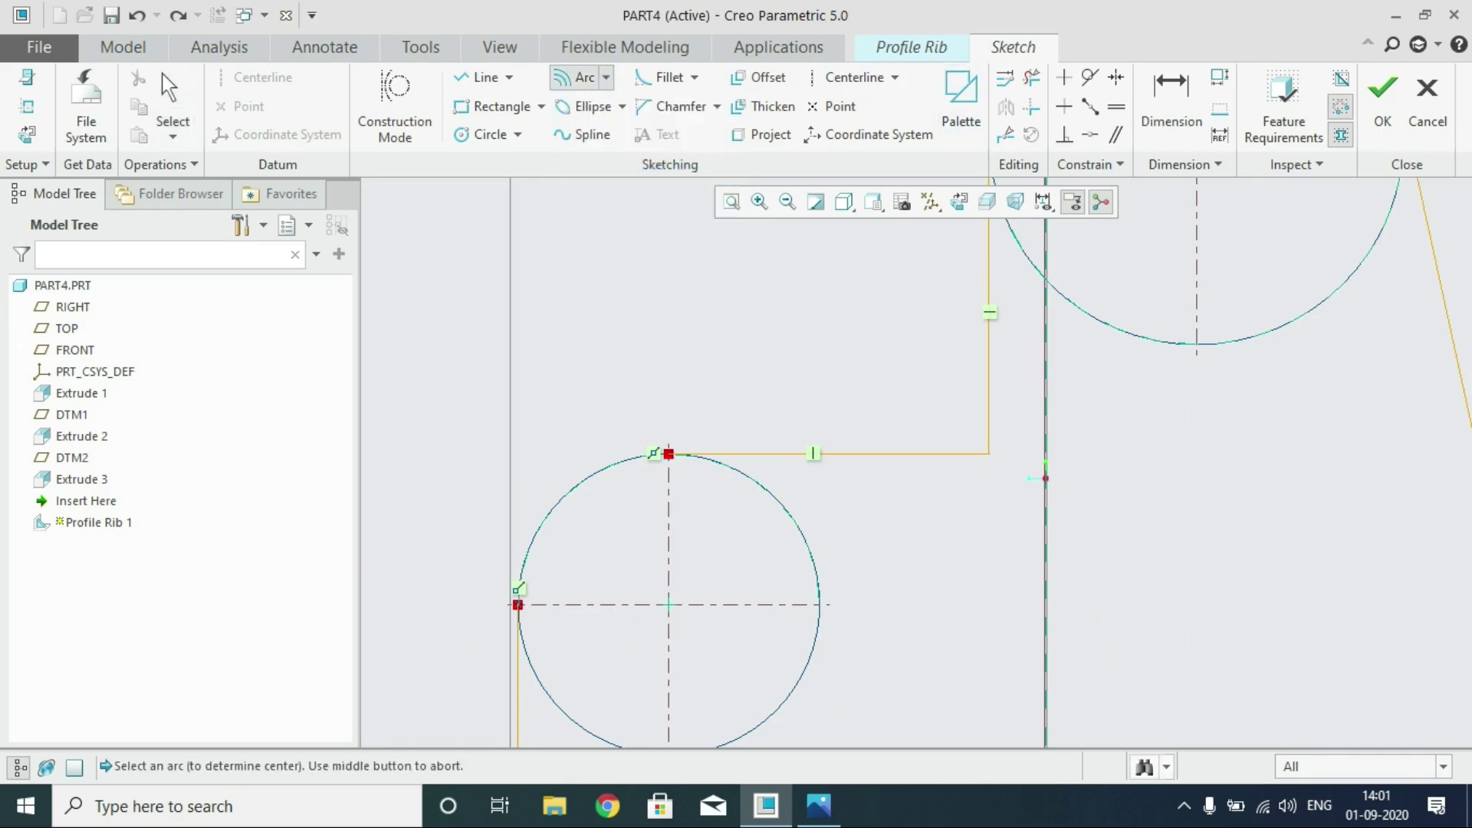
click(519, 589)
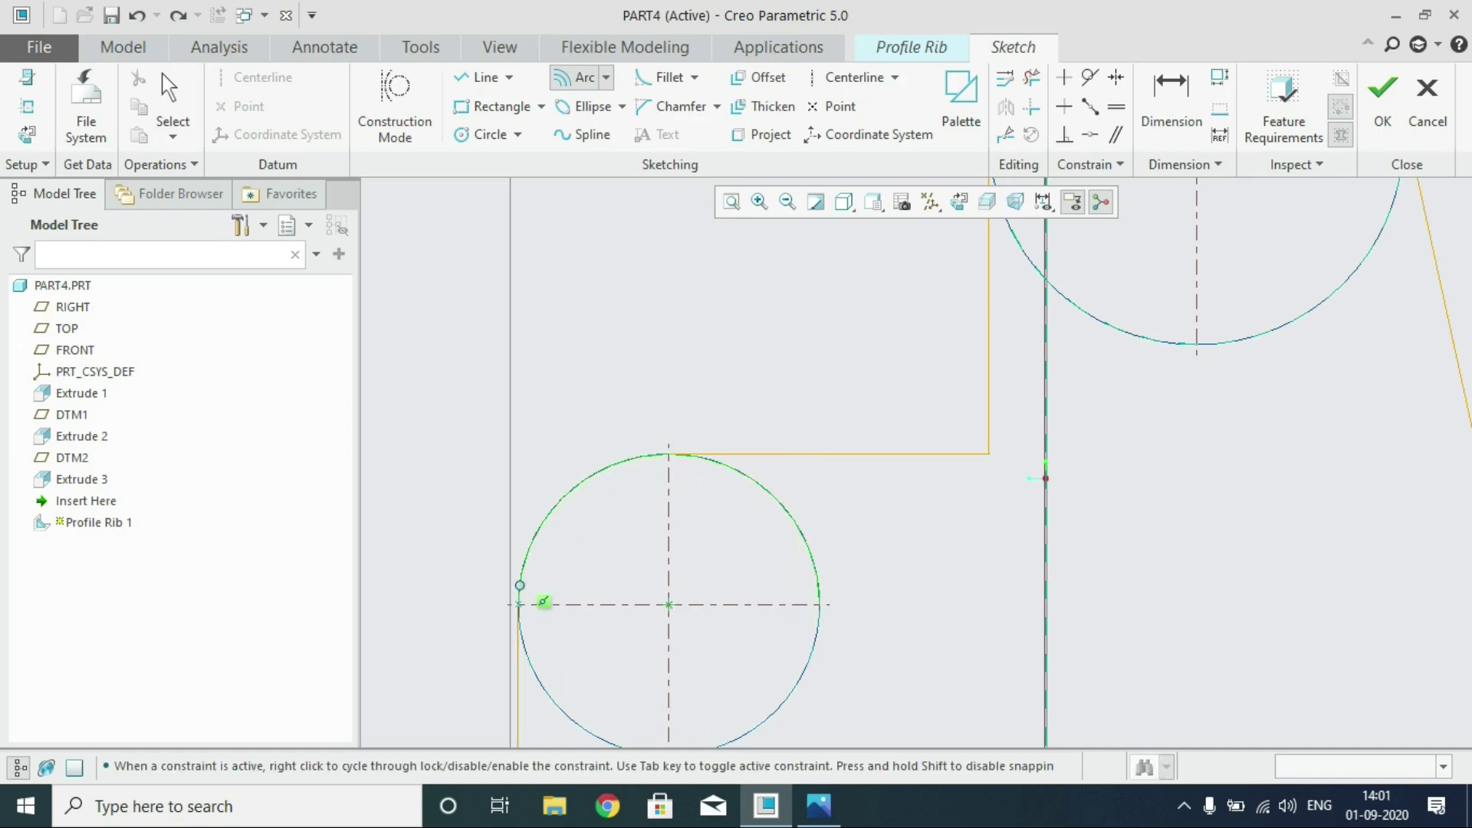
click(519, 604)
click(669, 454)
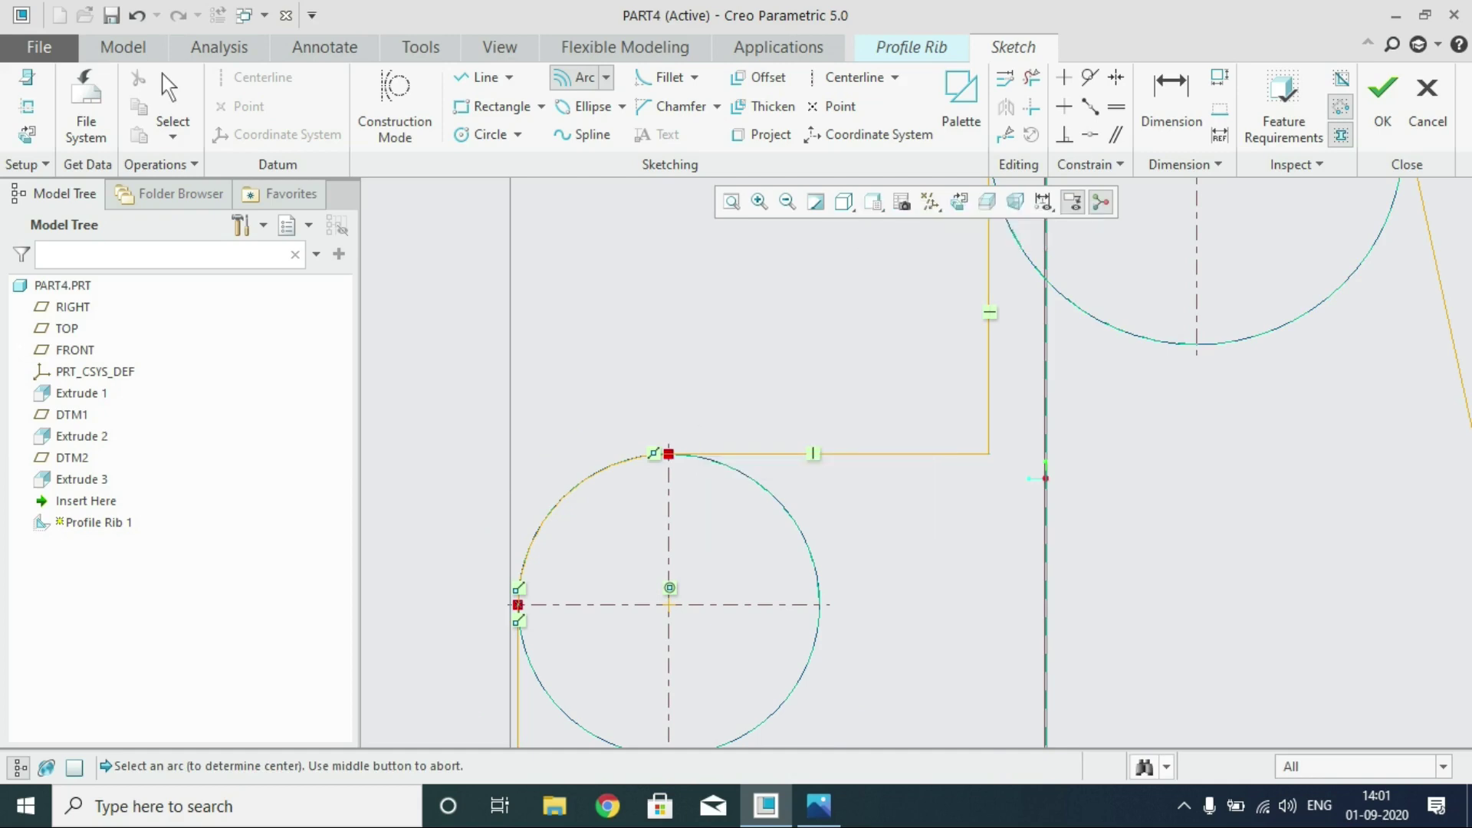
Switch the model display to Shading and complete the profile rib sketch
click(845, 202)
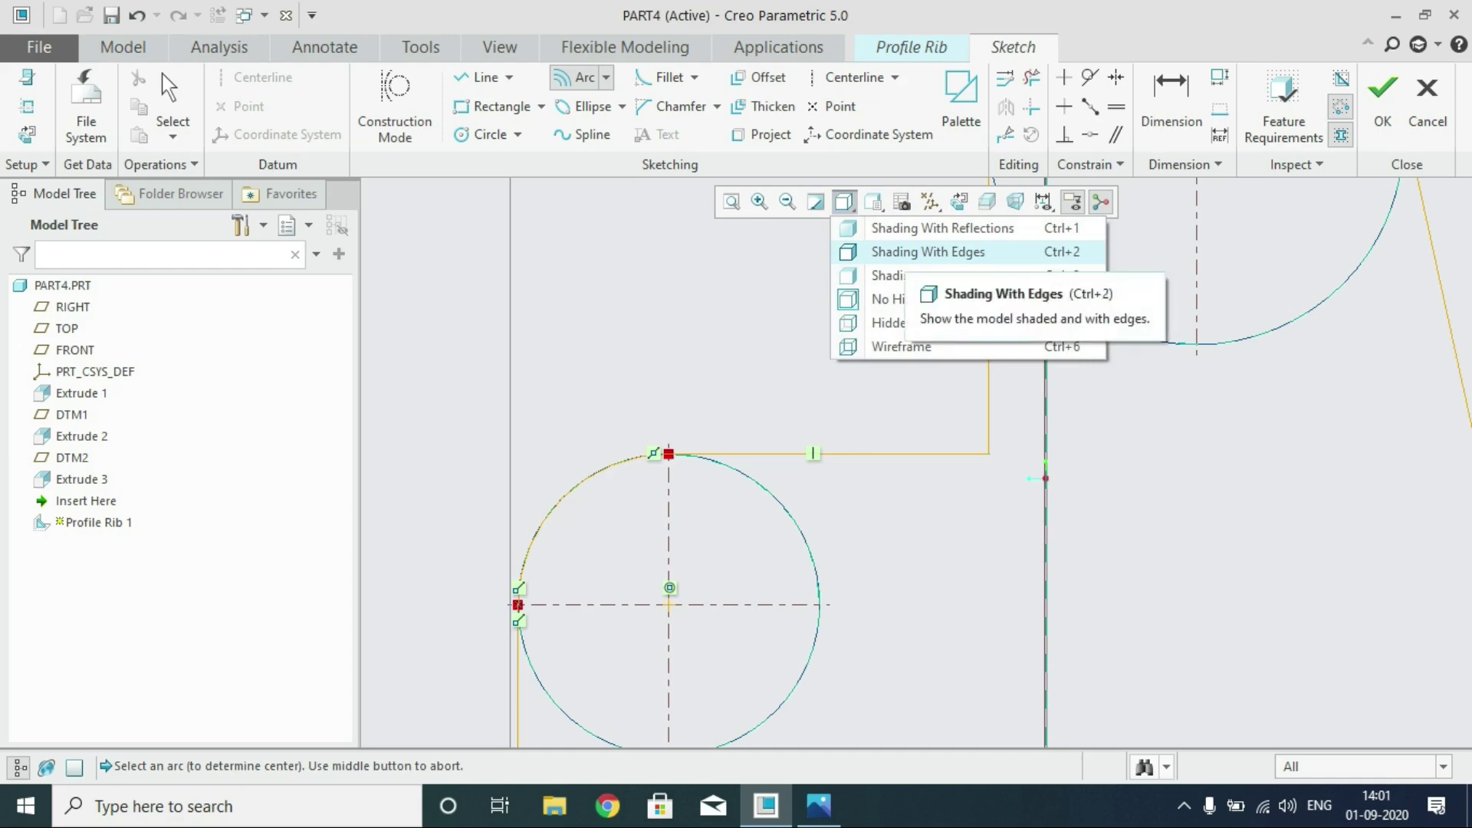
click(921, 275)
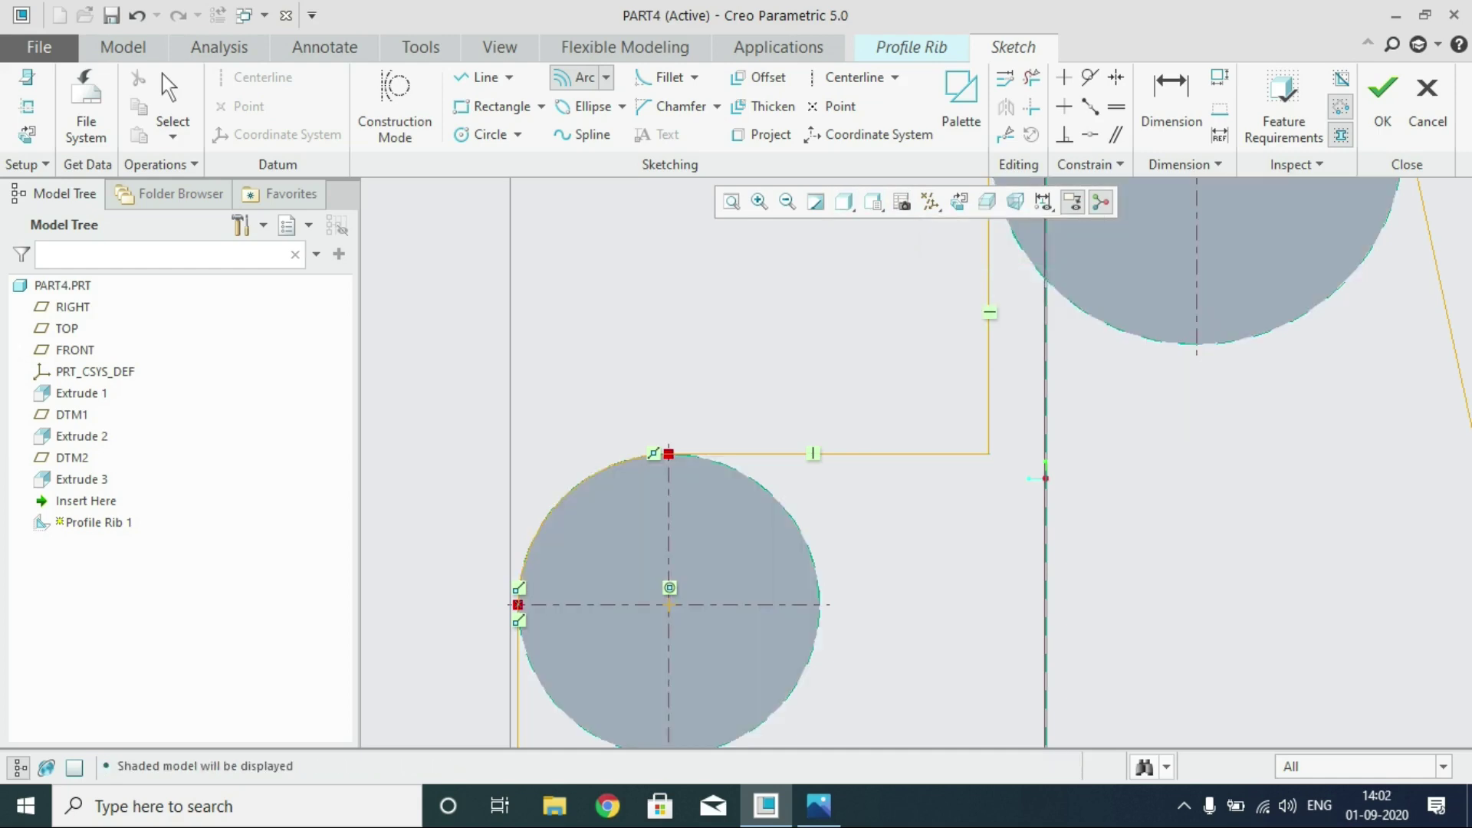
click(1383, 100)
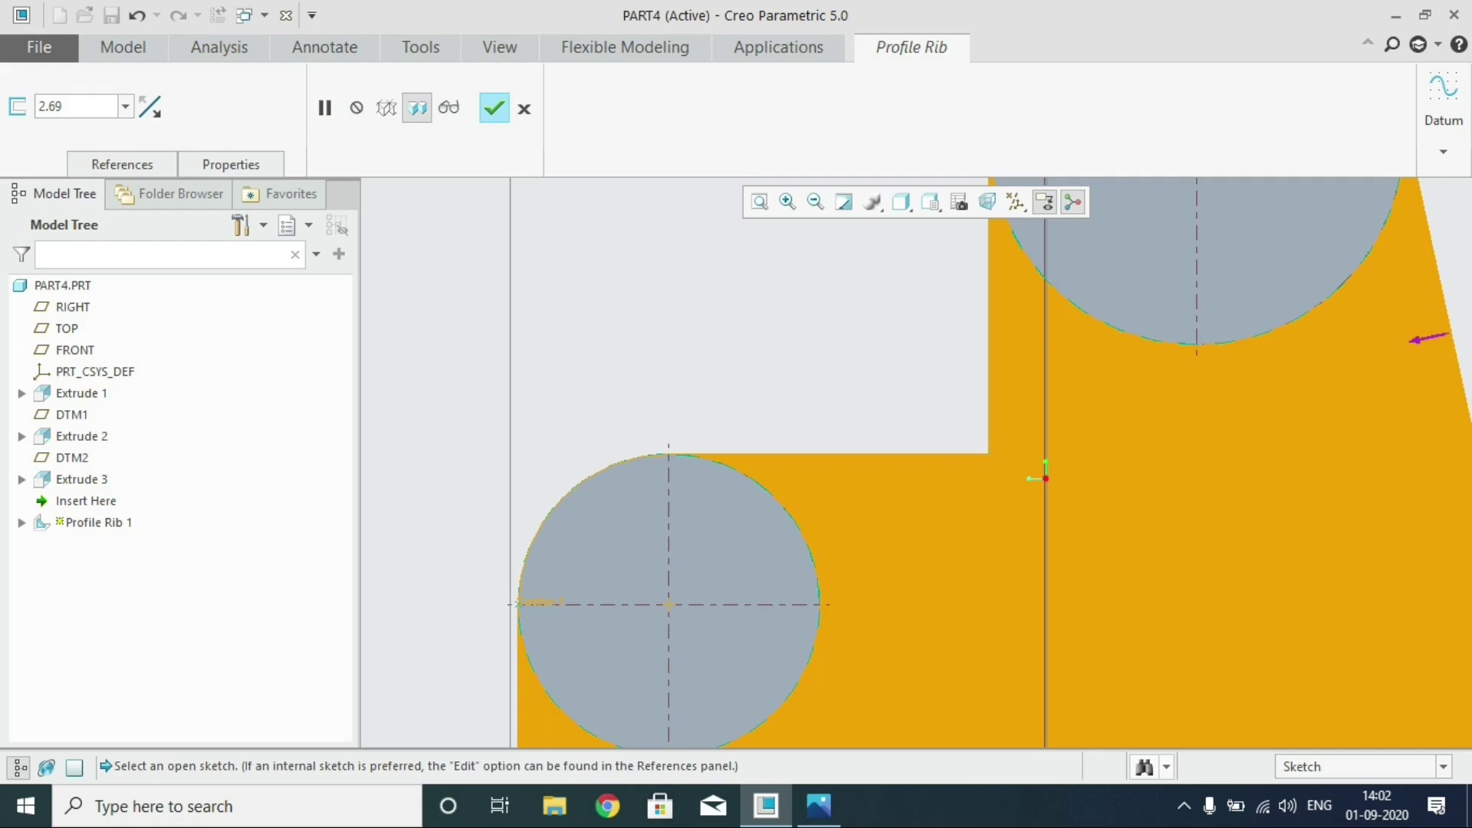
In the default orientation, set the profile rib's thickness to 12 and flip it to the sketch plane's side facing the base plate's interior
click(931, 202)
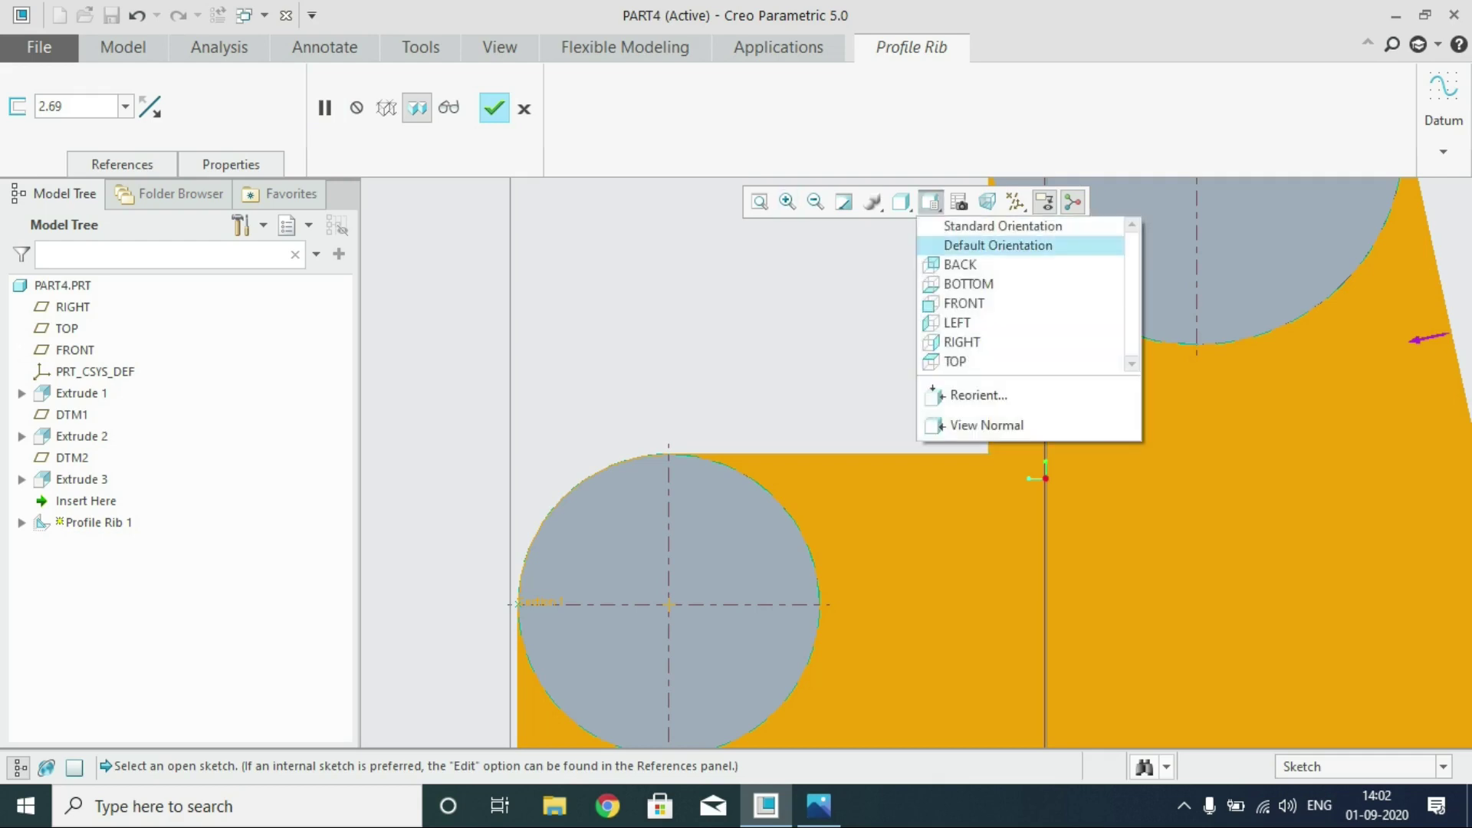
click(996, 245)
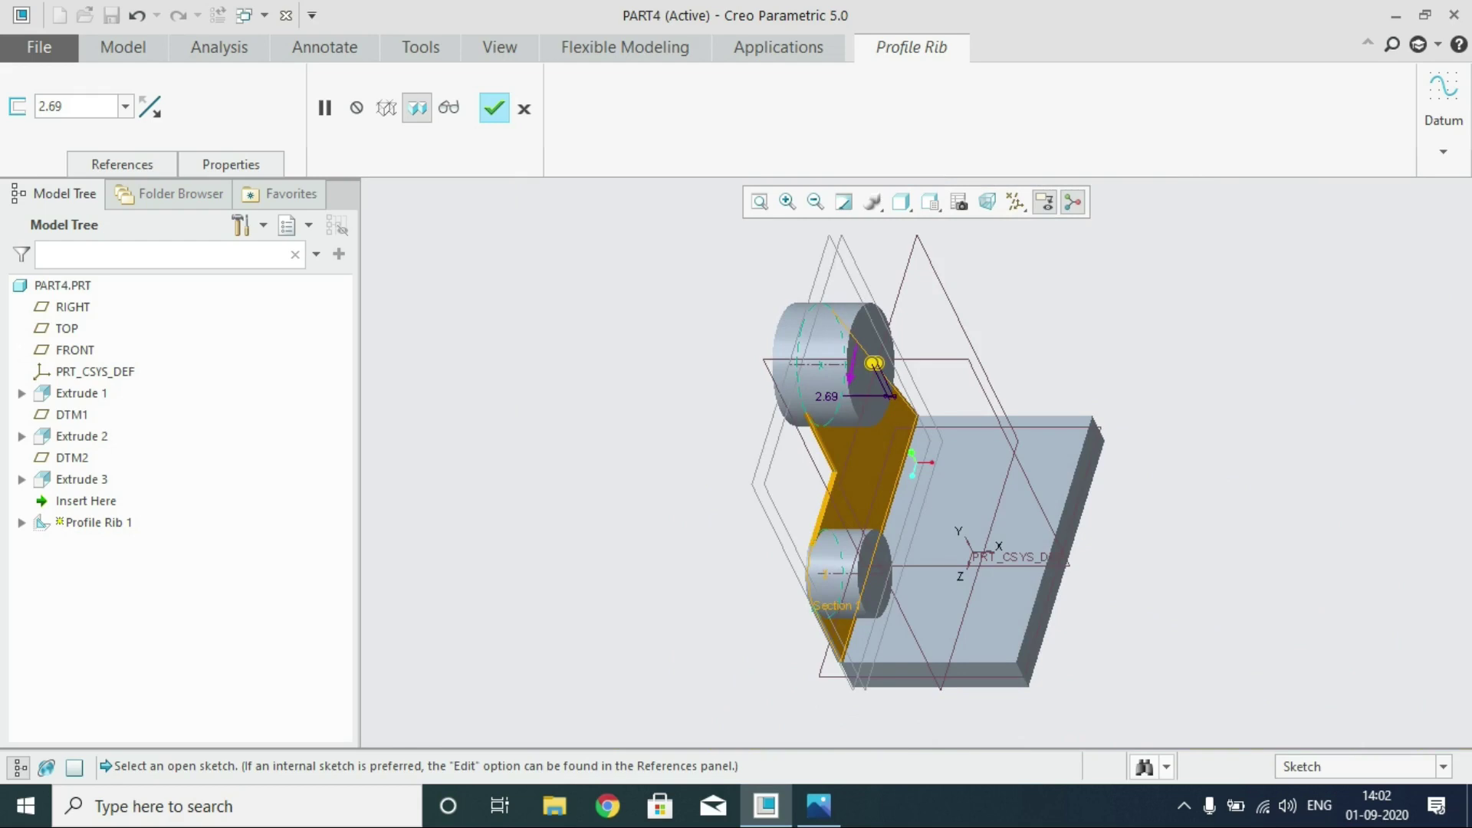
click(75, 107)
text(12)
key(Return)
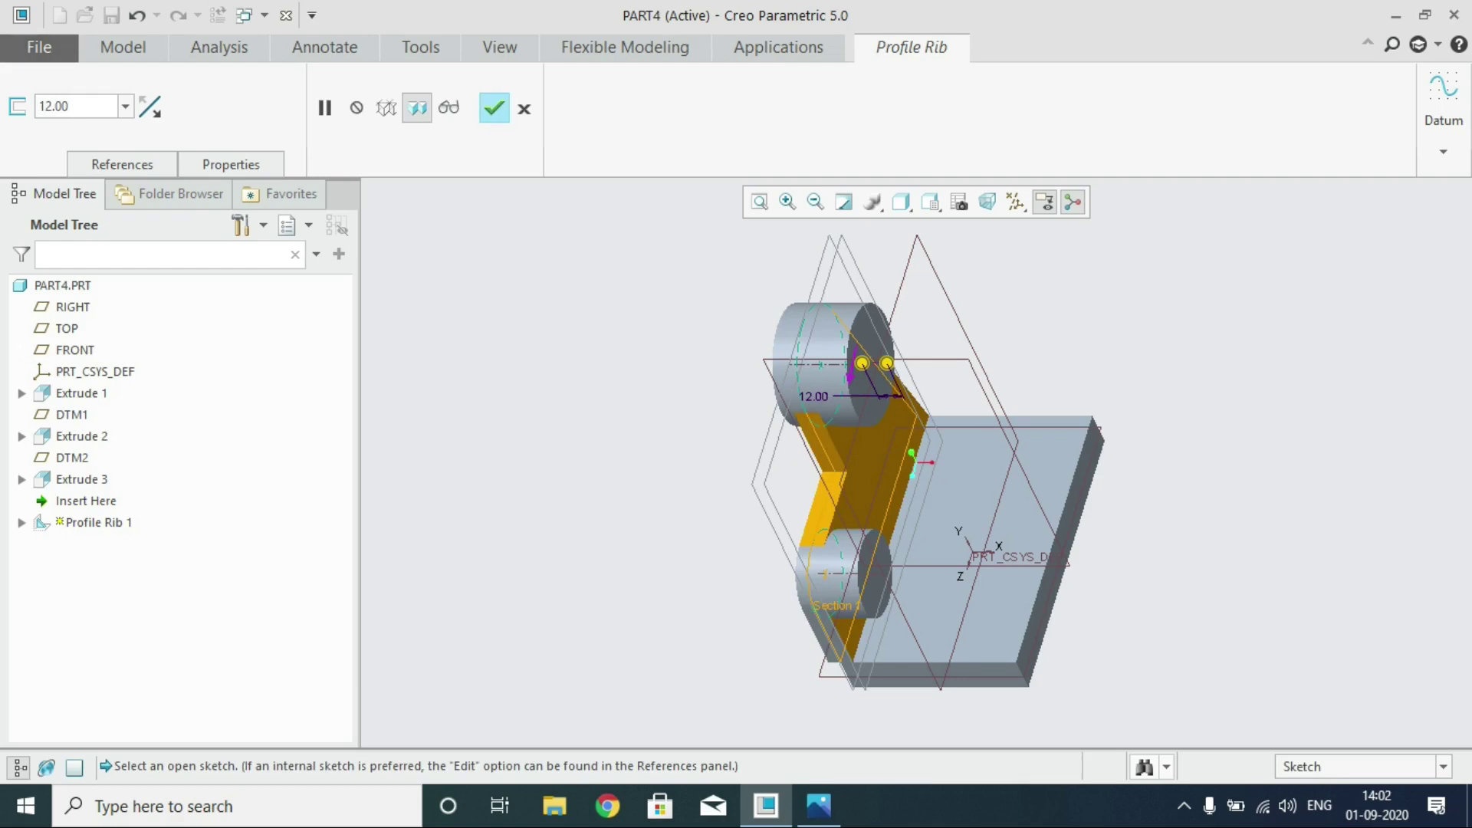
click(150, 106)
click(150, 107)
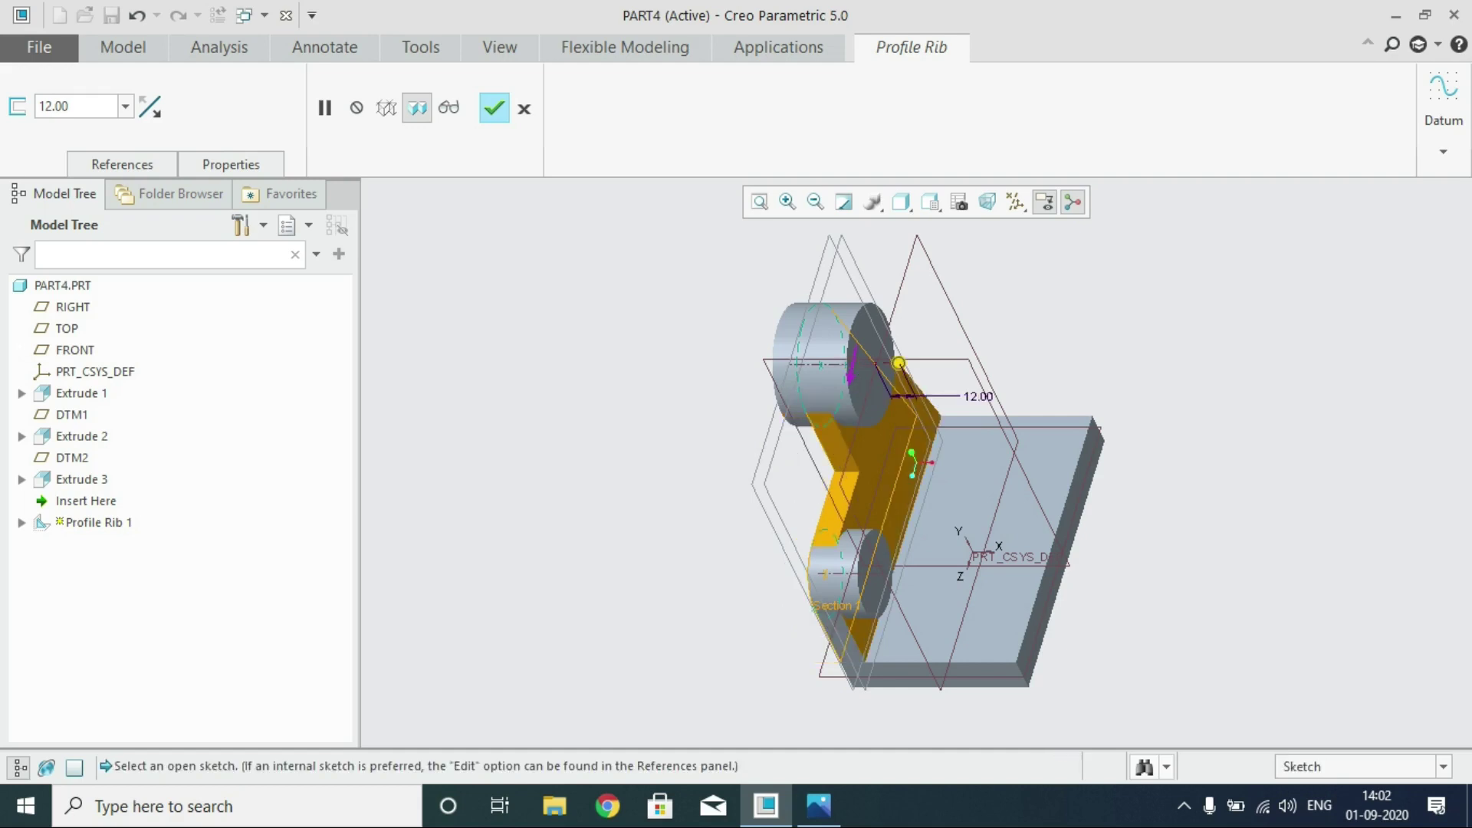
Complete the 12-thick profile rib and consult the model 2.jpg drawing for the dimensions of the slot under the base plate
click(495, 108)
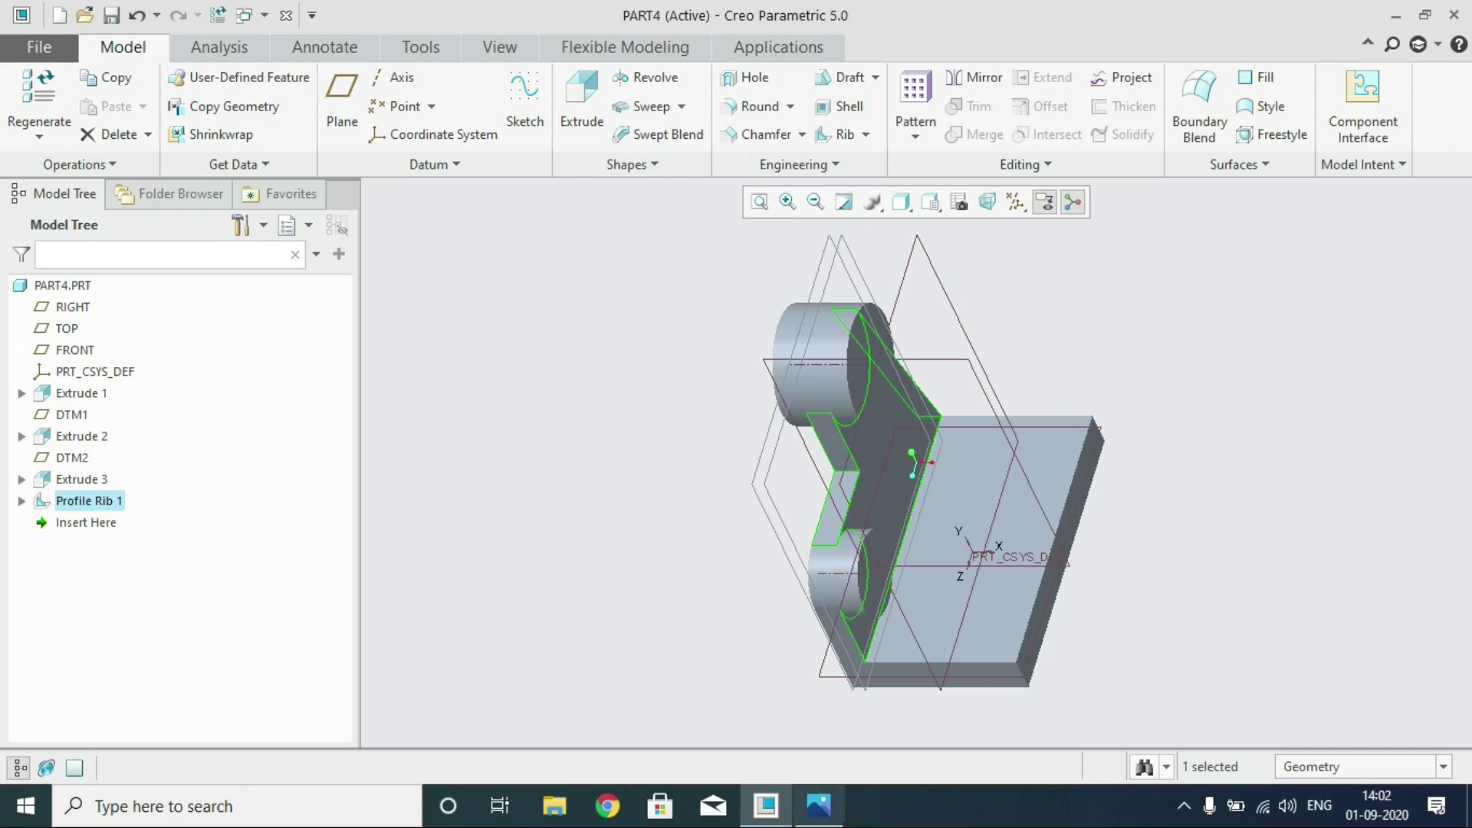
click(820, 805)
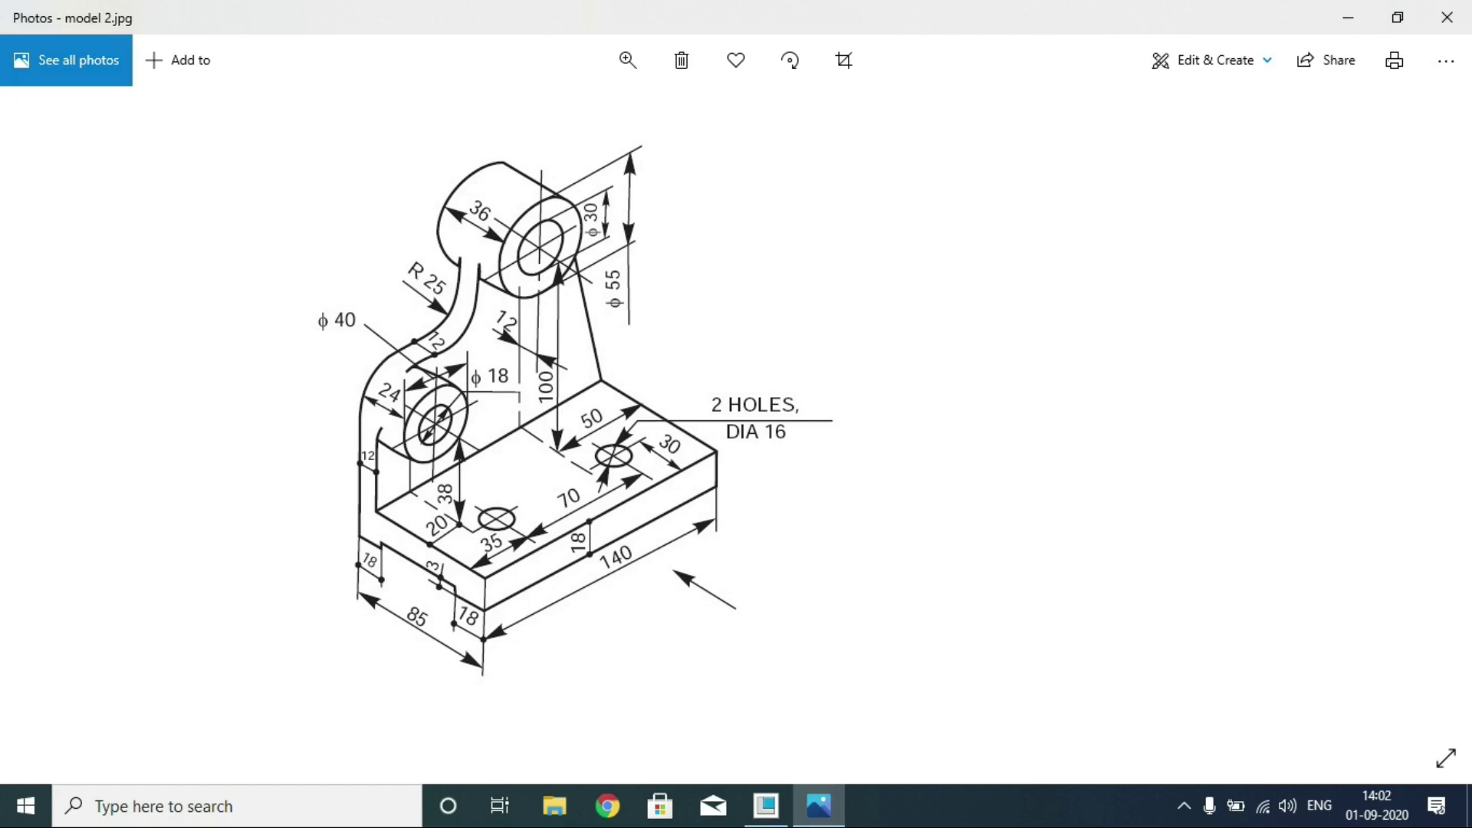
mouse_move(766, 805)
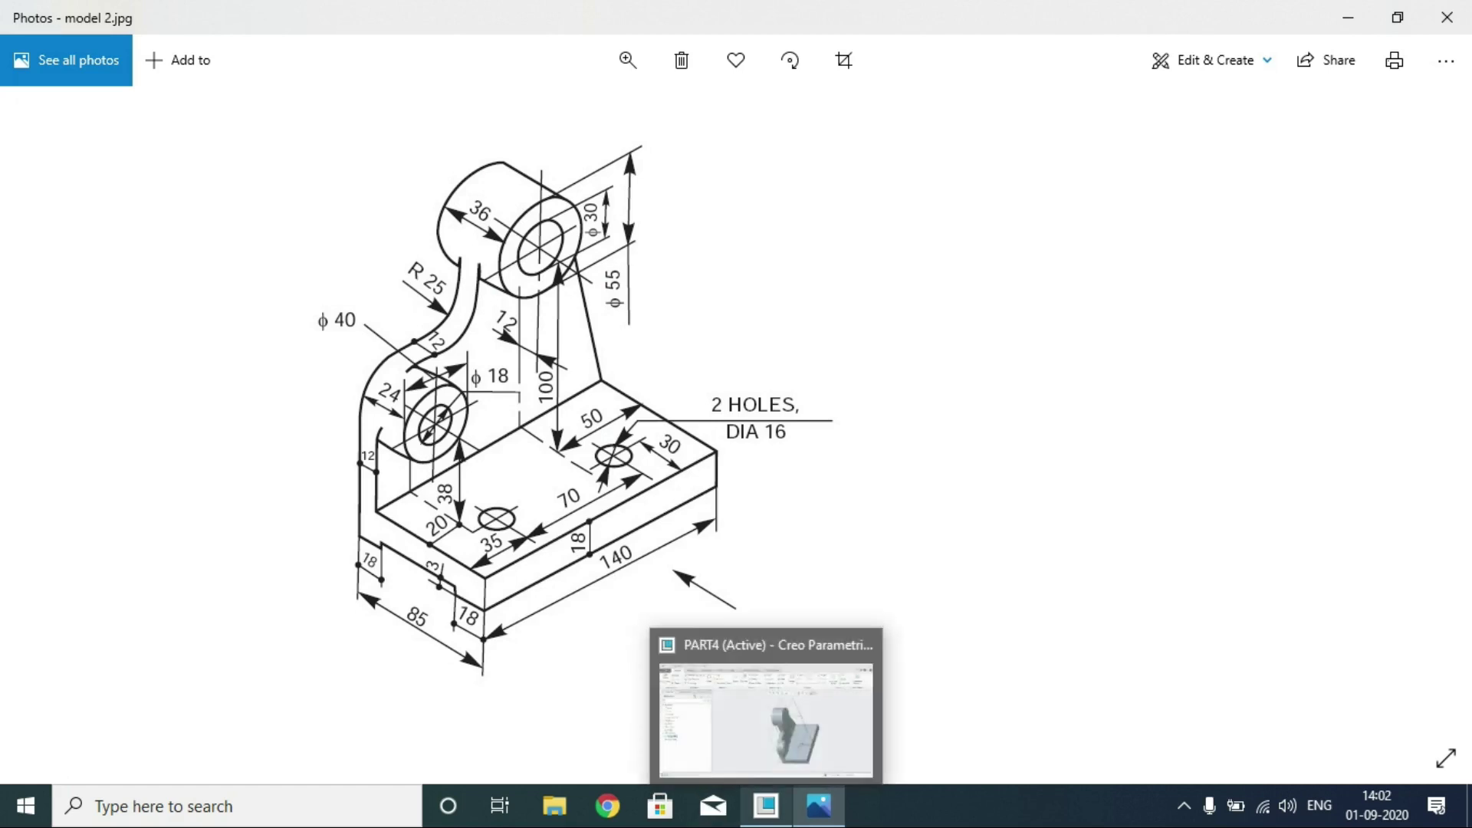
click(766, 717)
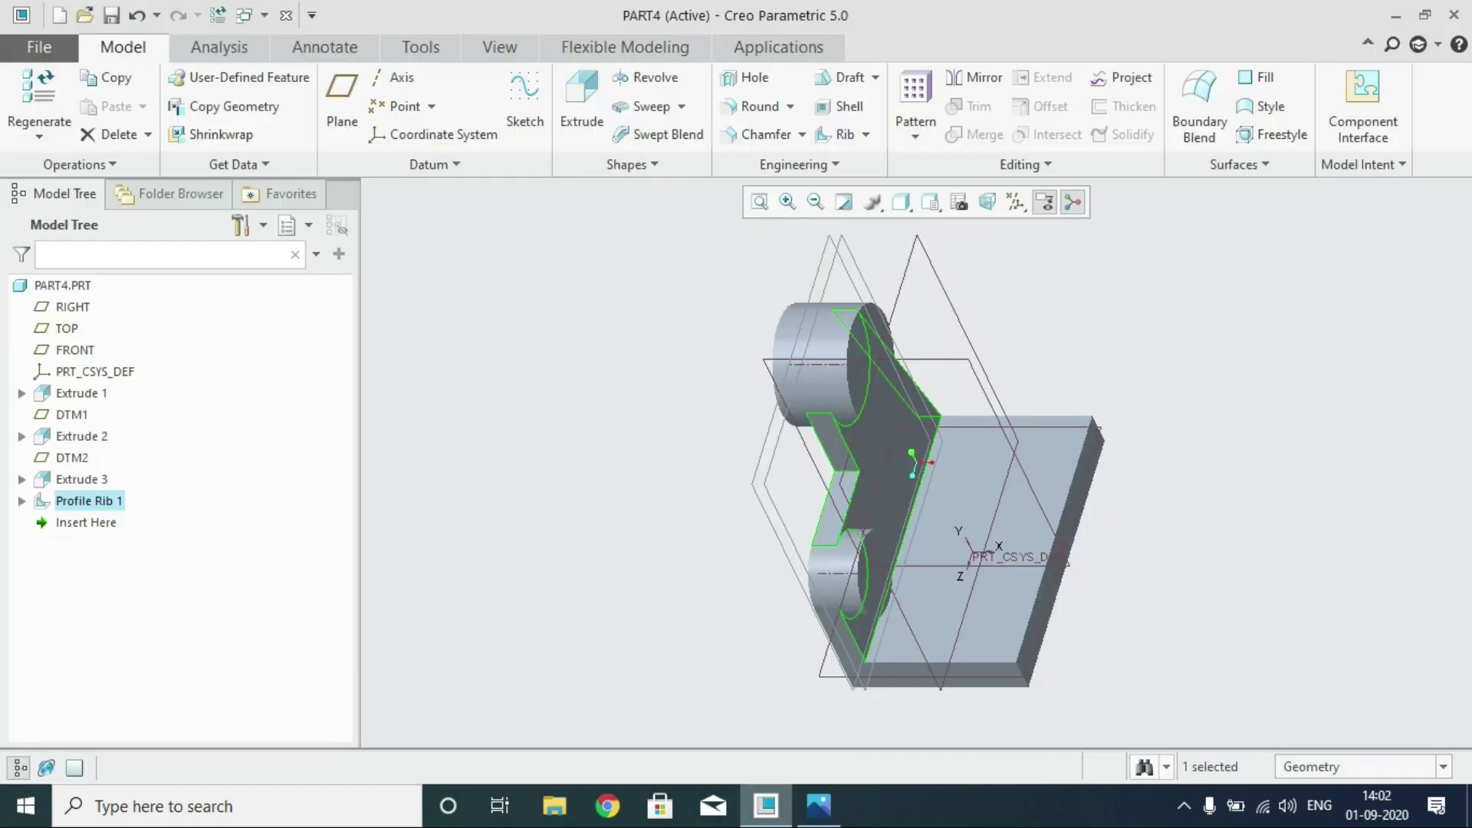
Start an extrude sketch on the base plate's front end face in the FRONT view, adding a vertical centerline along the vertical reference
click(984, 674)
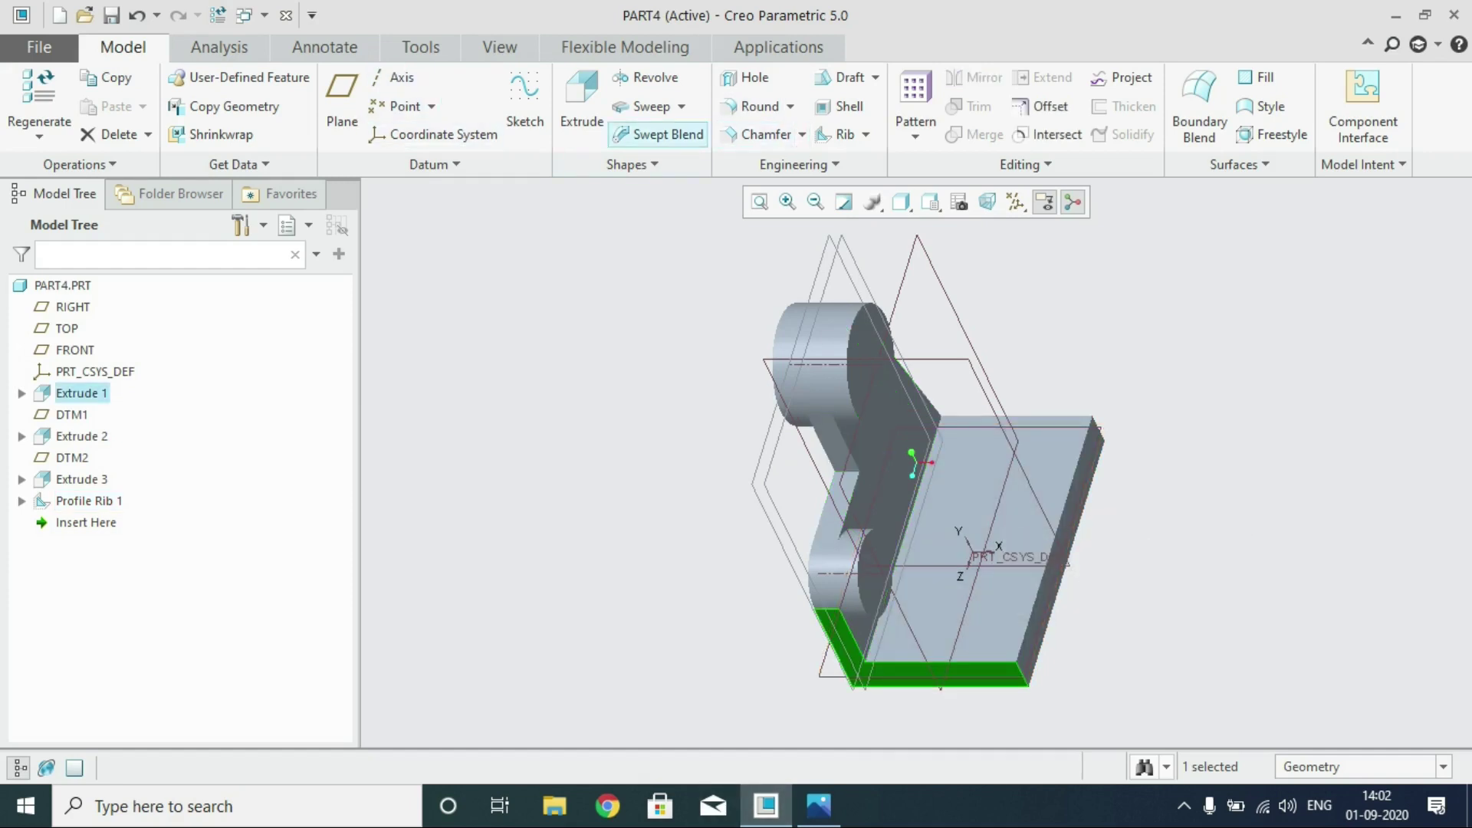
click(582, 104)
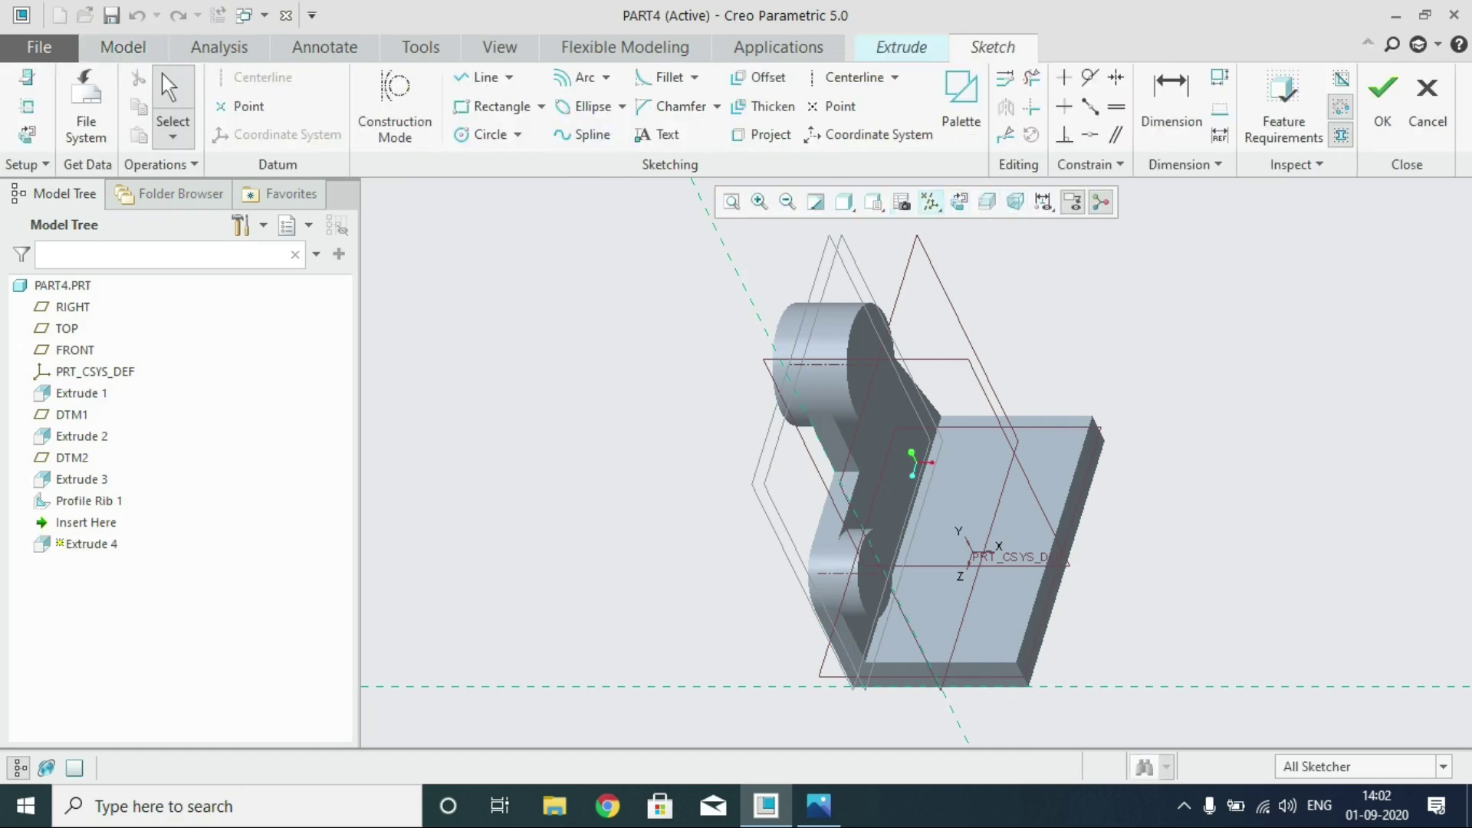
click(874, 202)
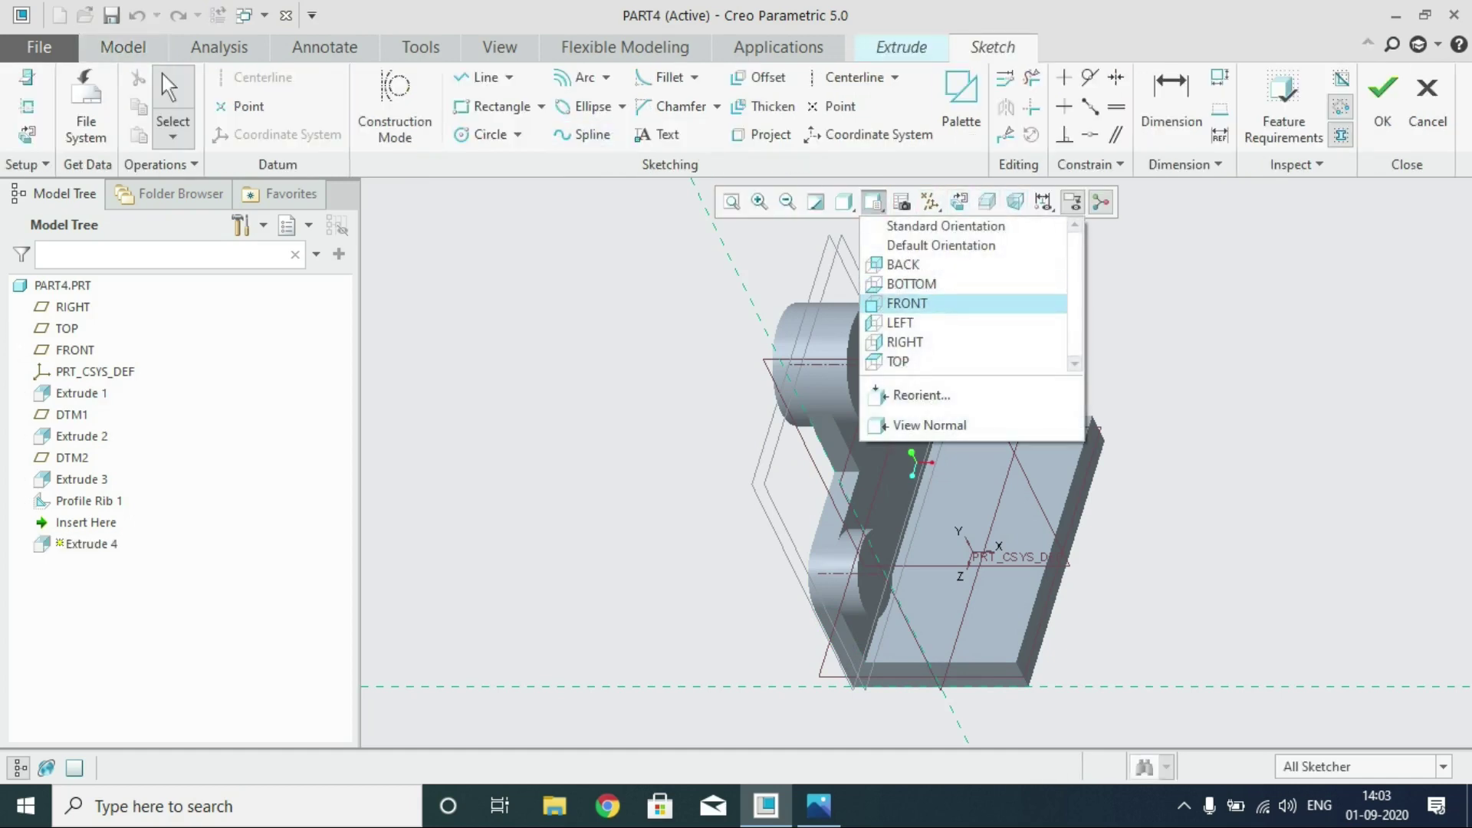
click(905, 303)
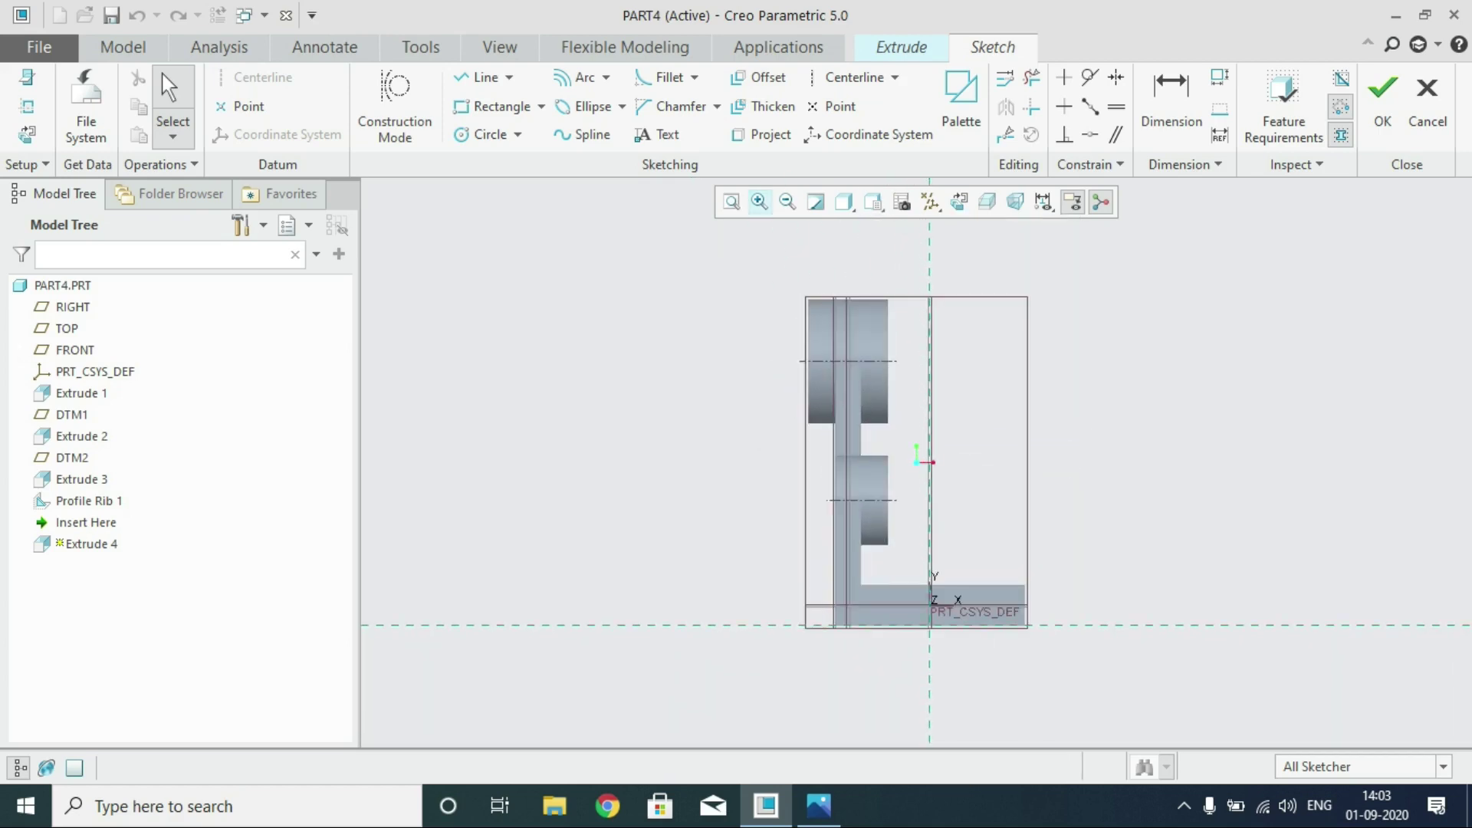
click(759, 202)
click(753, 535)
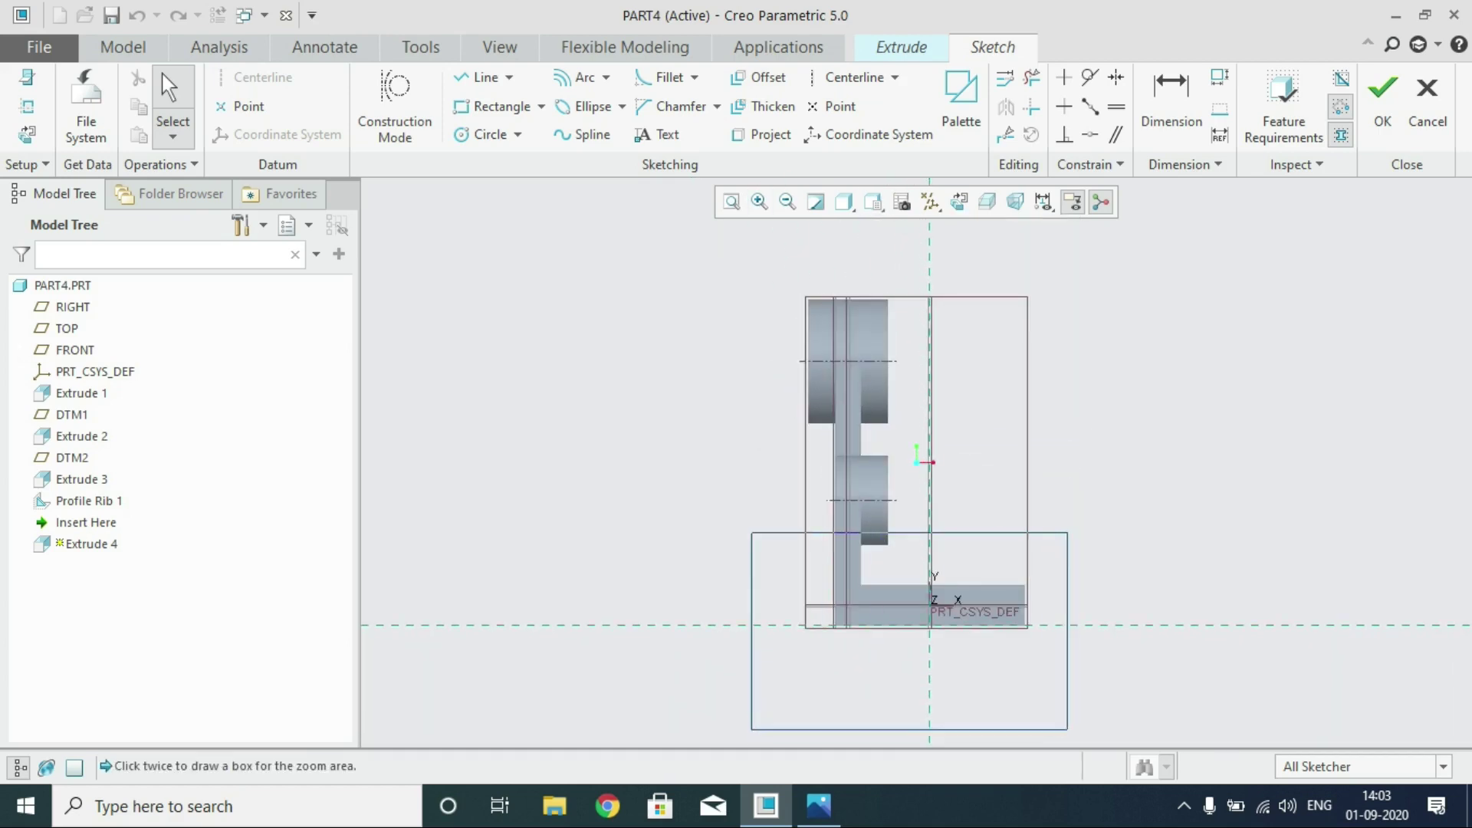
click(1118, 727)
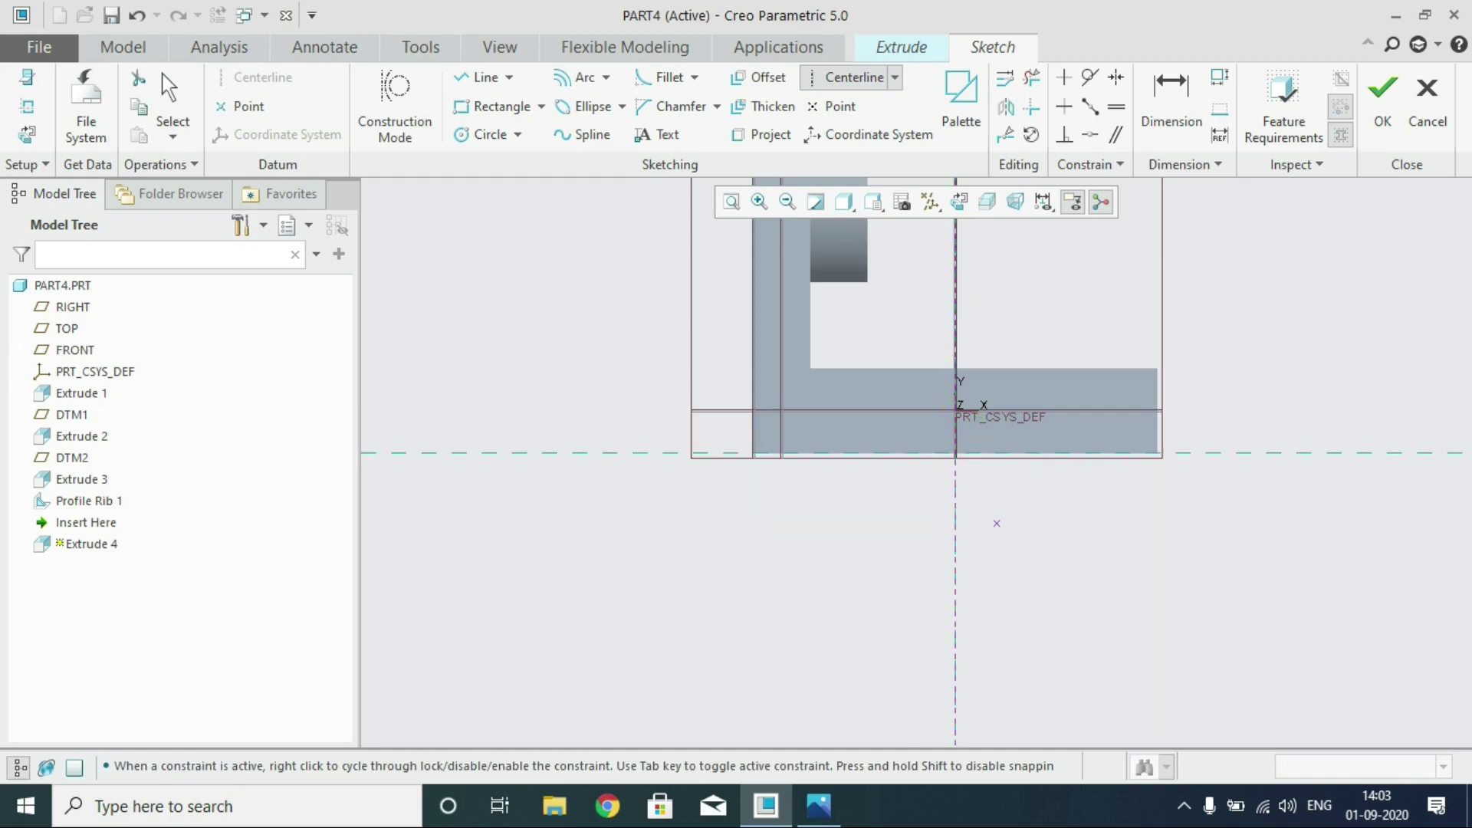
middle_click(972, 455)
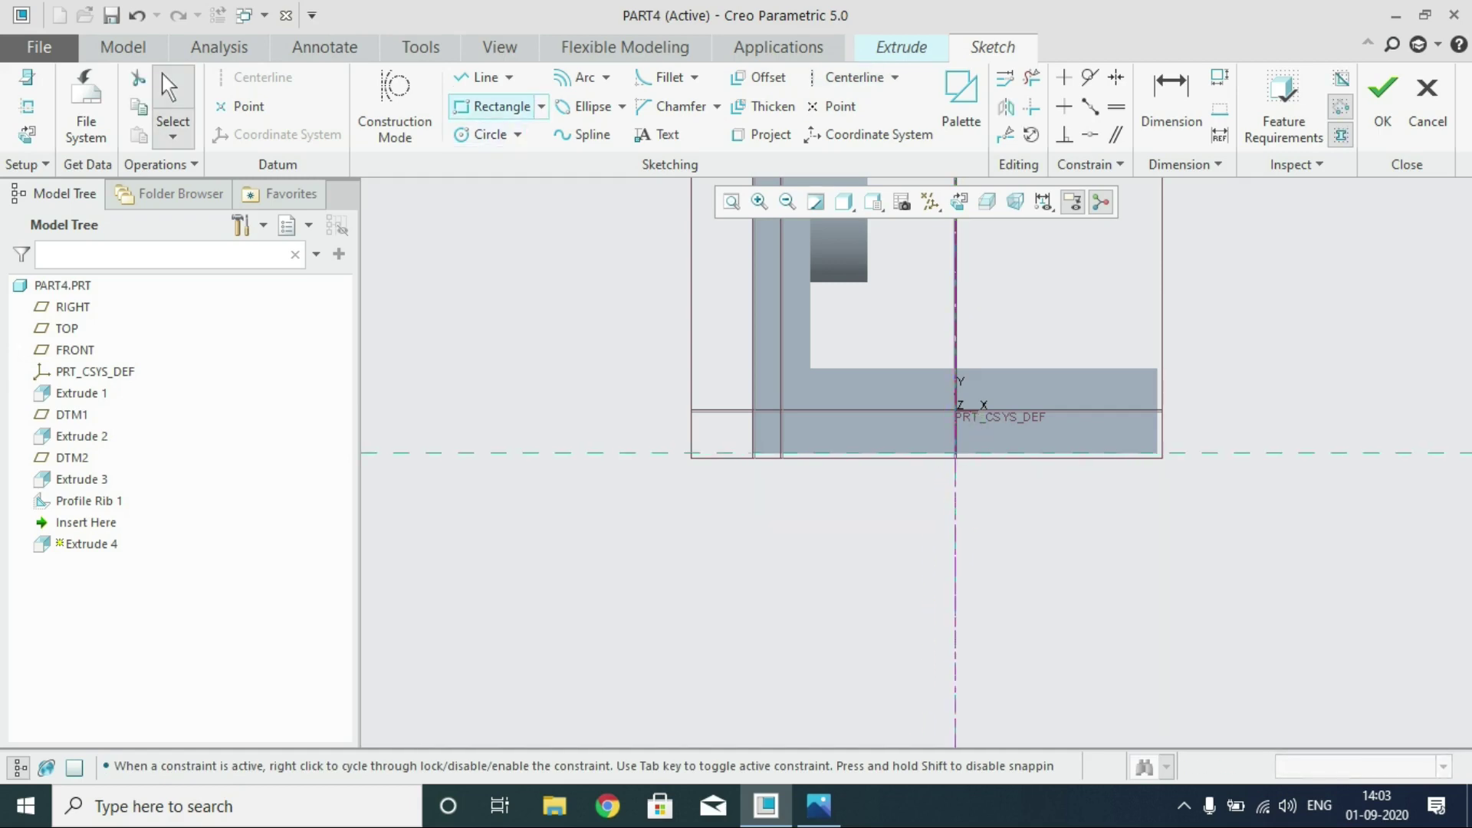
Sketch a rectangle about 33 wide and 3.8 high on the base plate's bottom edge, symmetric about the vertical centerline
click(498, 106)
click(877, 453)
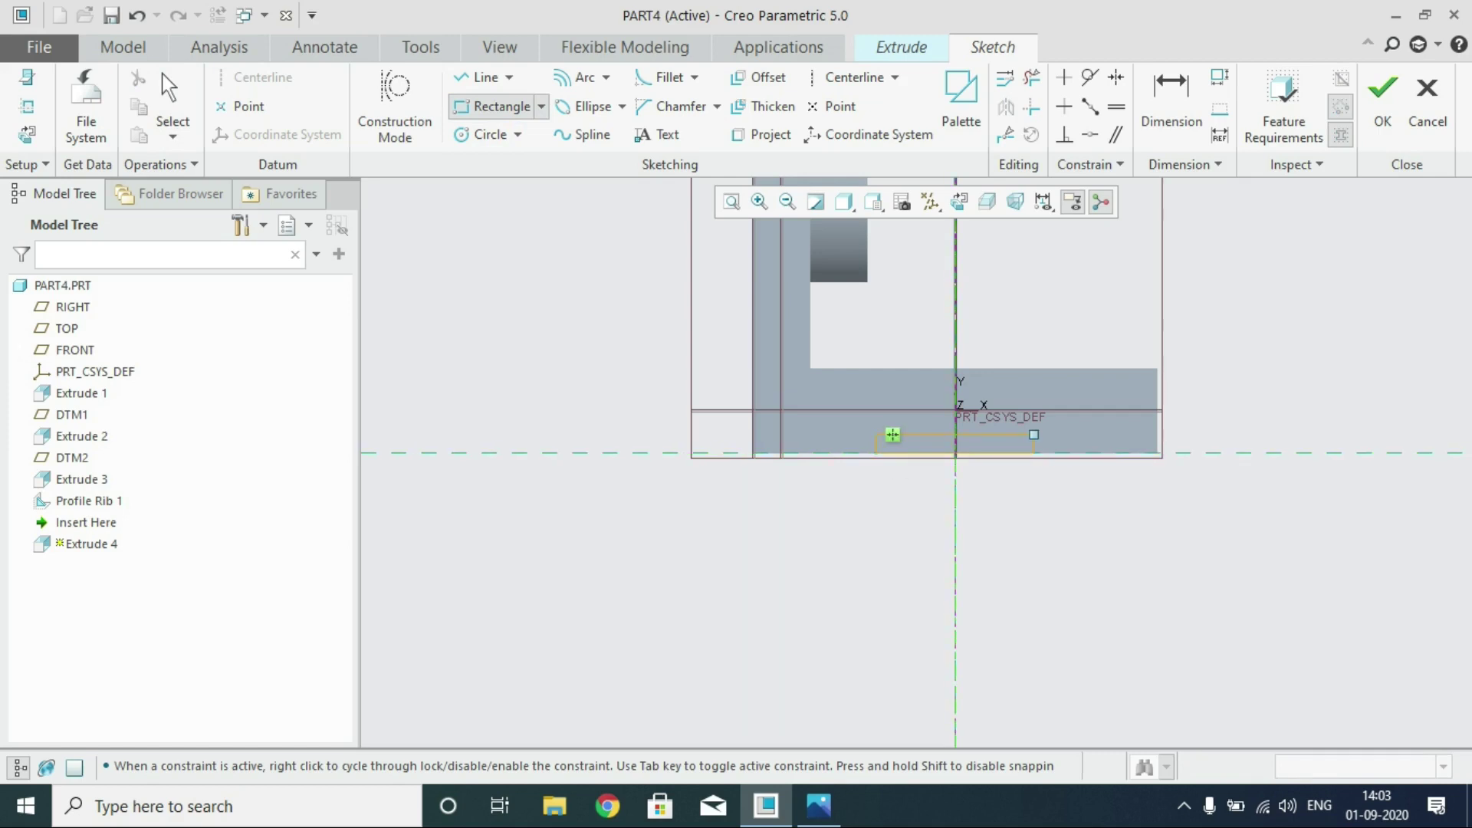
click(1032, 442)
middle_click(1029, 443)
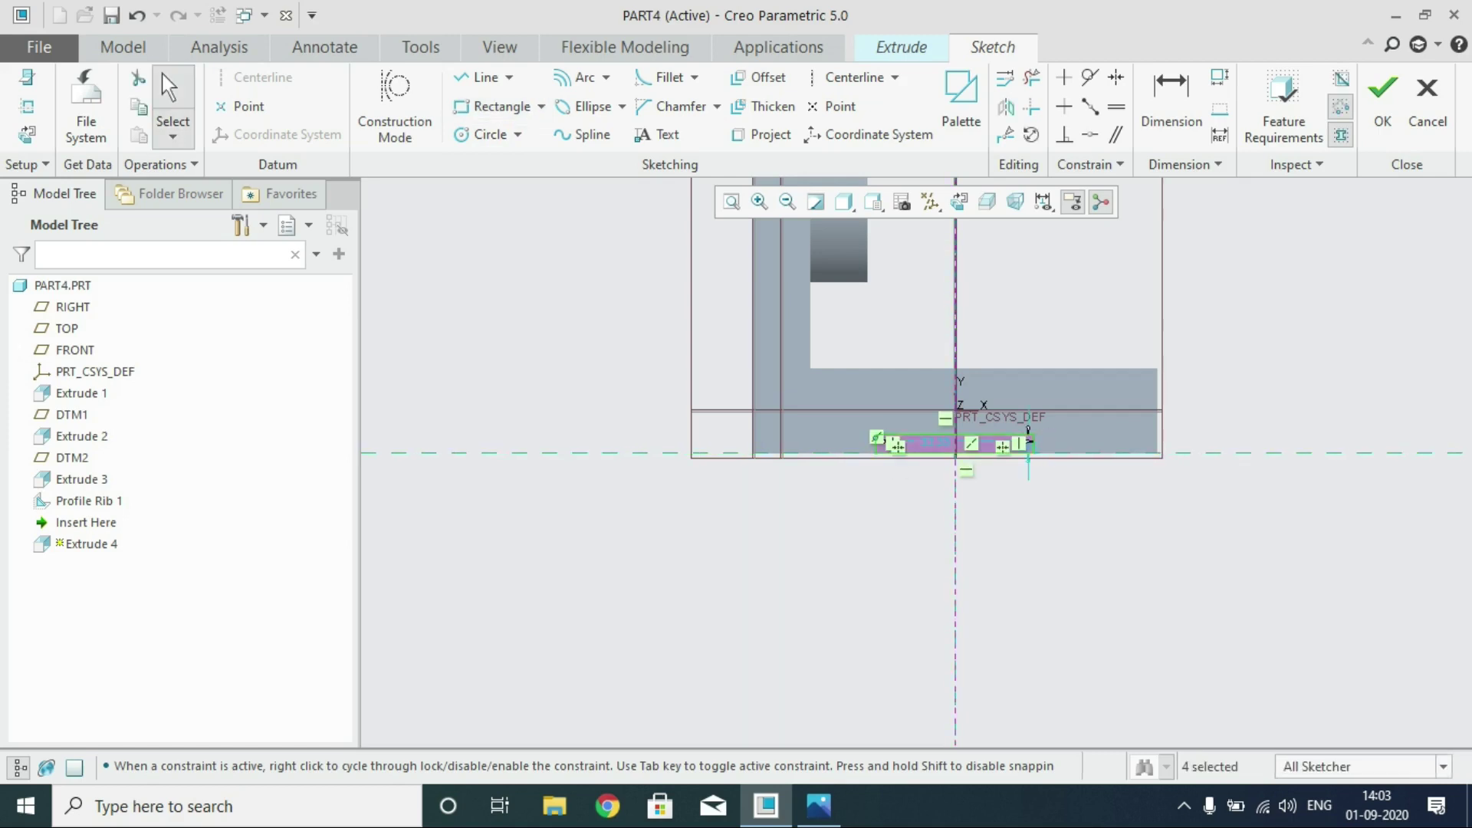
Set the slot rectangle's width to 85-36 and its height to 3, and complete the sketch
double_click(936, 442)
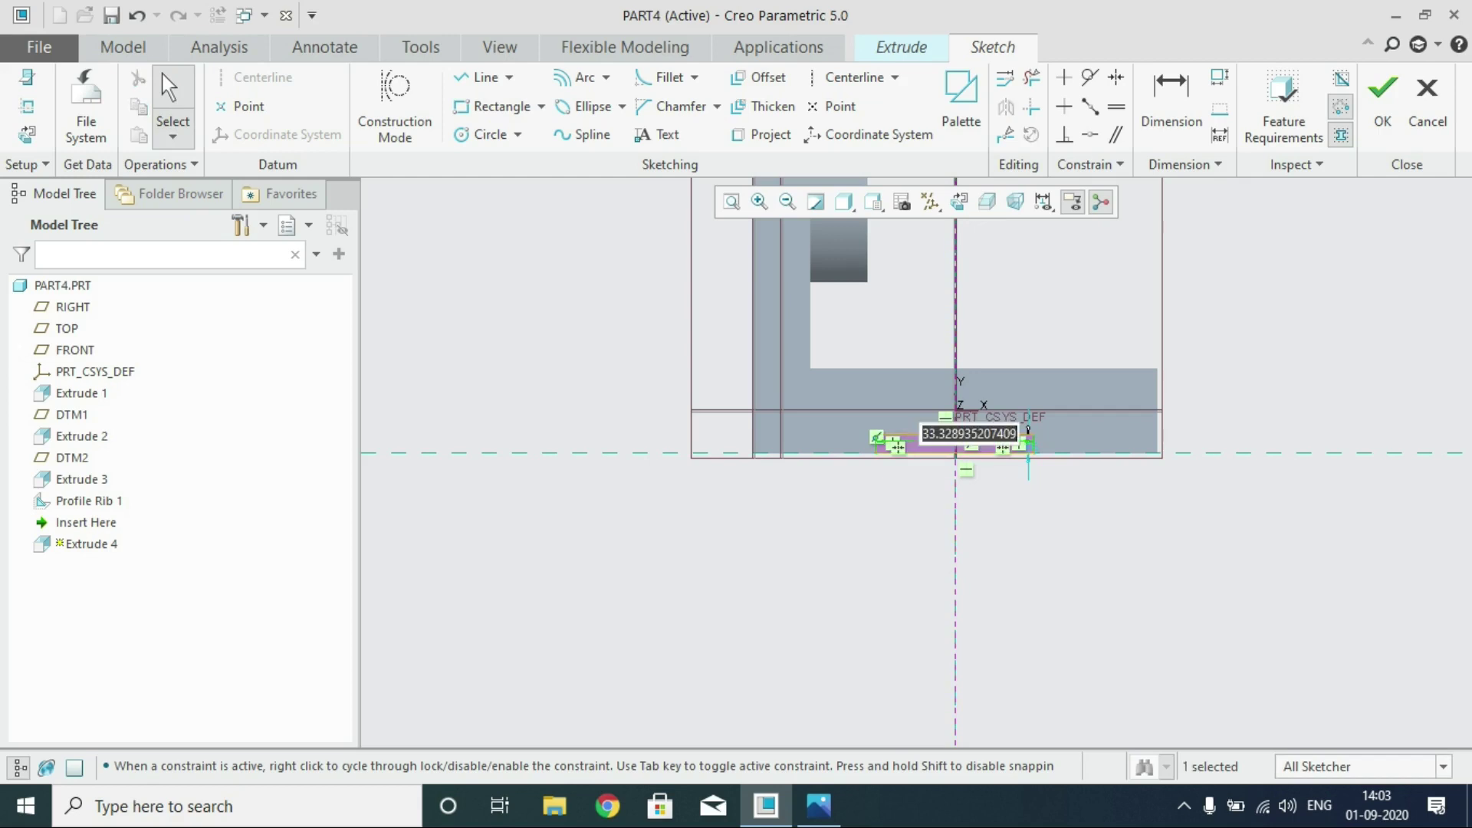
text(85)
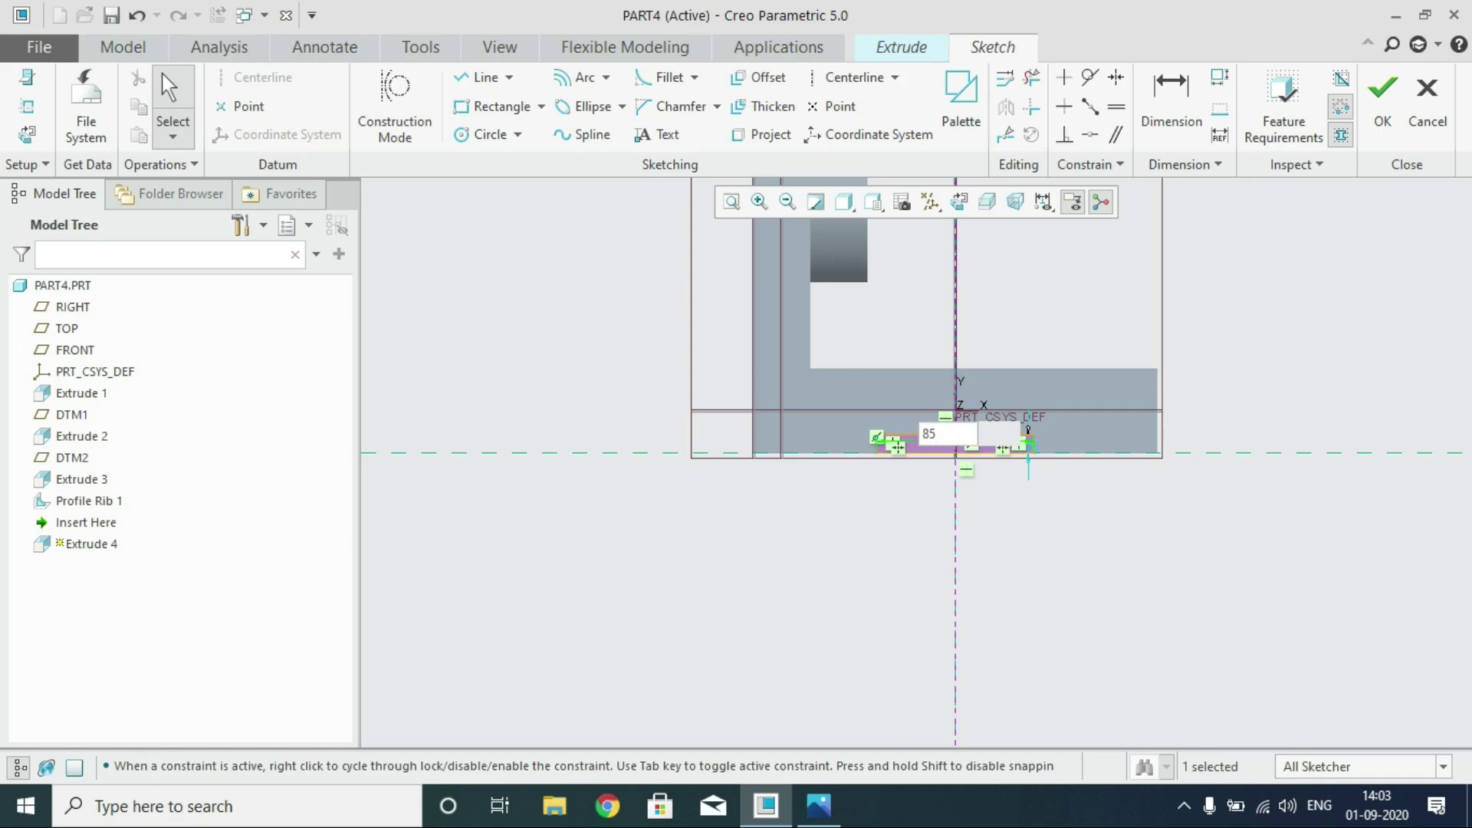
text(-36)
key(Return)
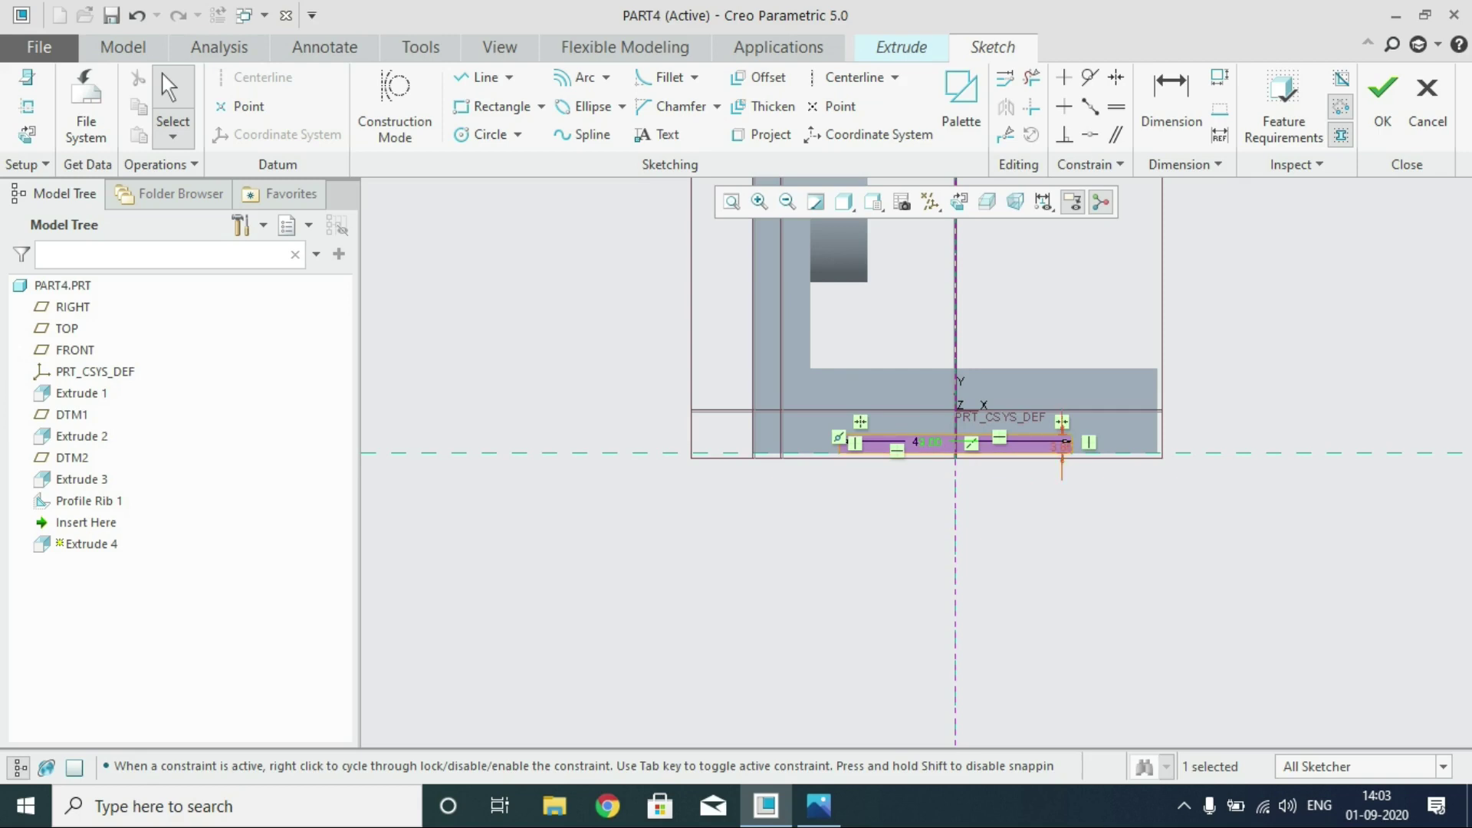
double_click(1066, 442)
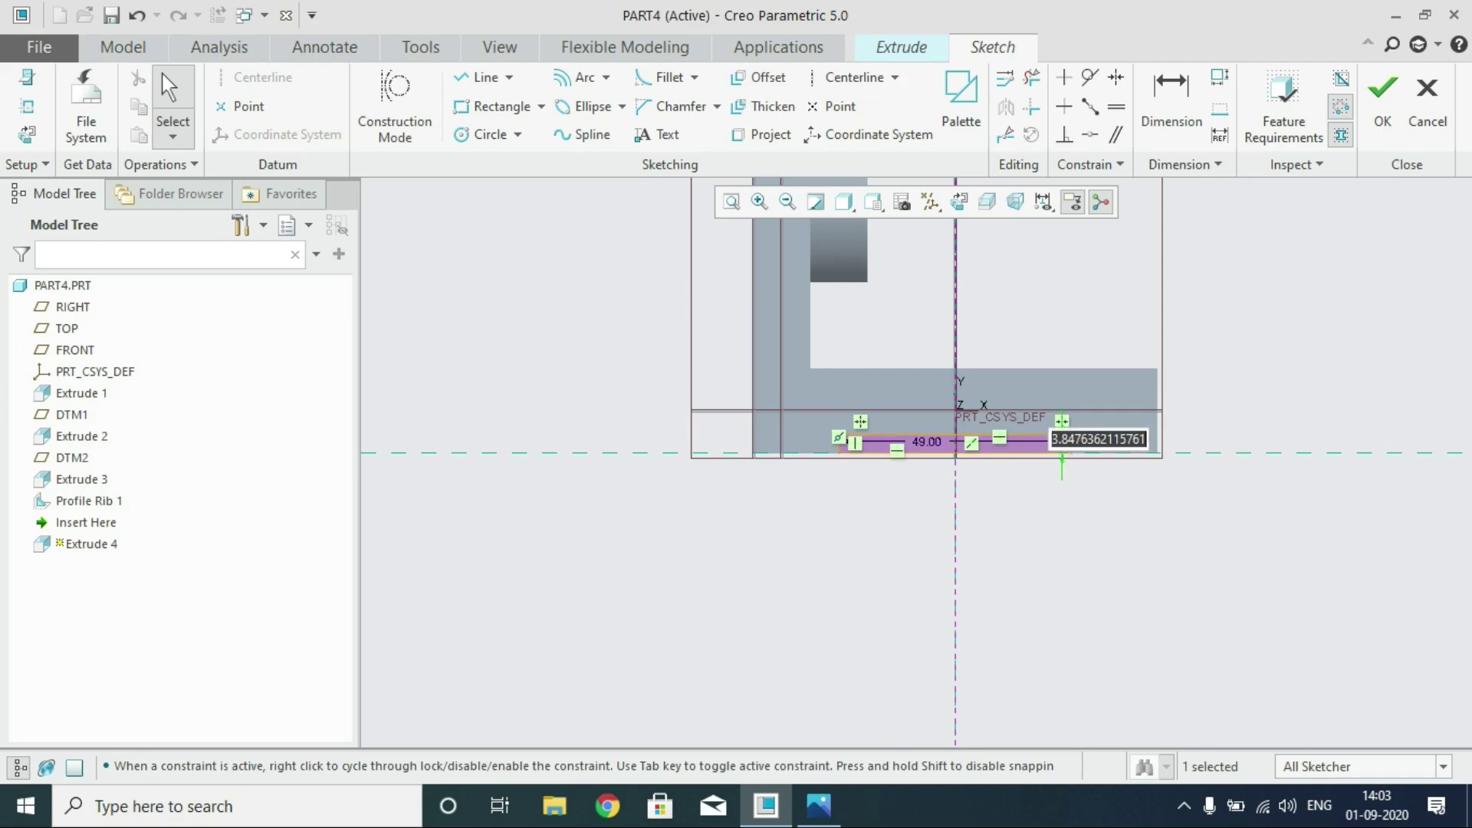
text(3)
key(Return)
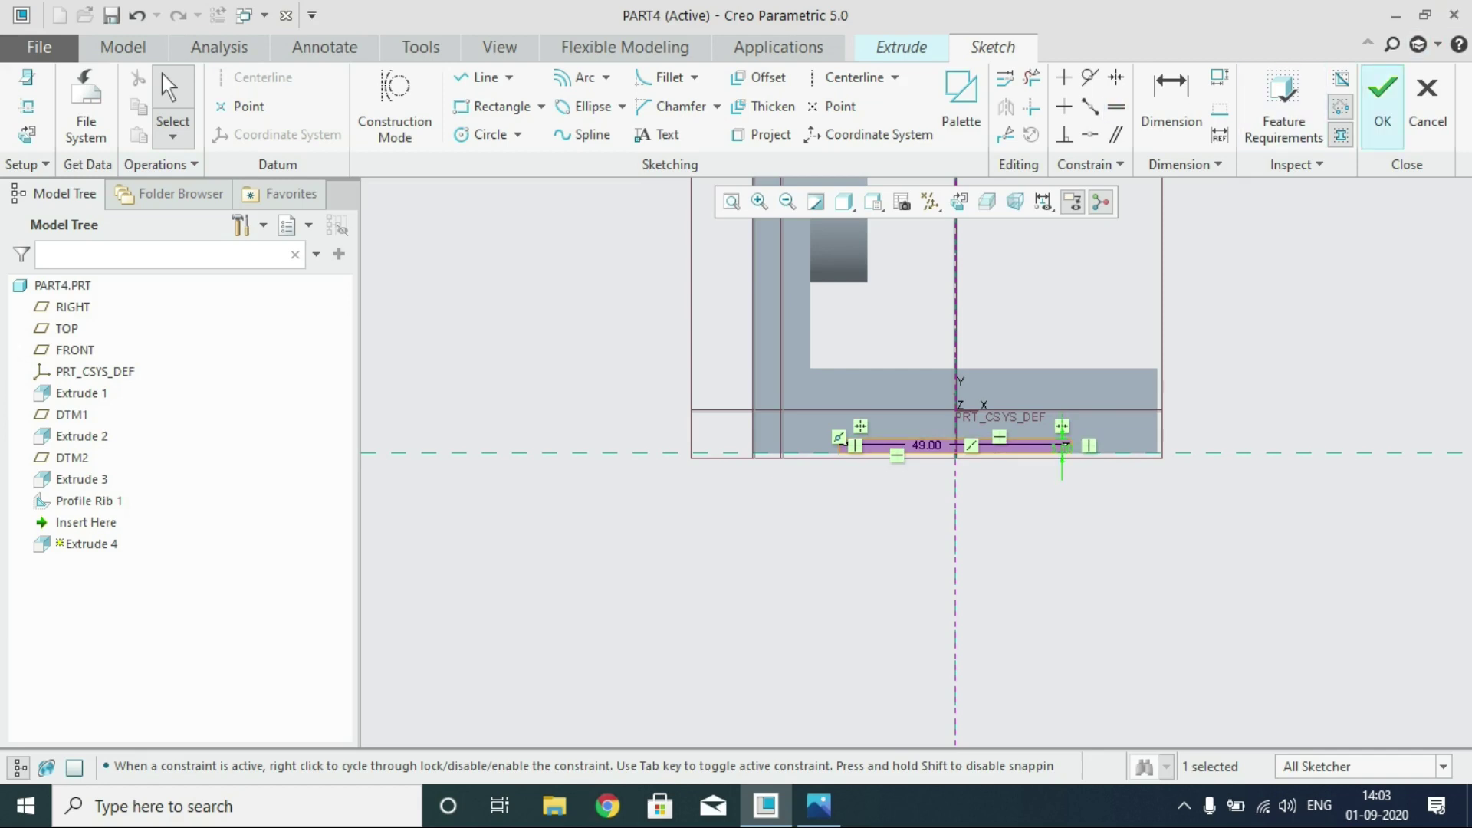
click(1383, 100)
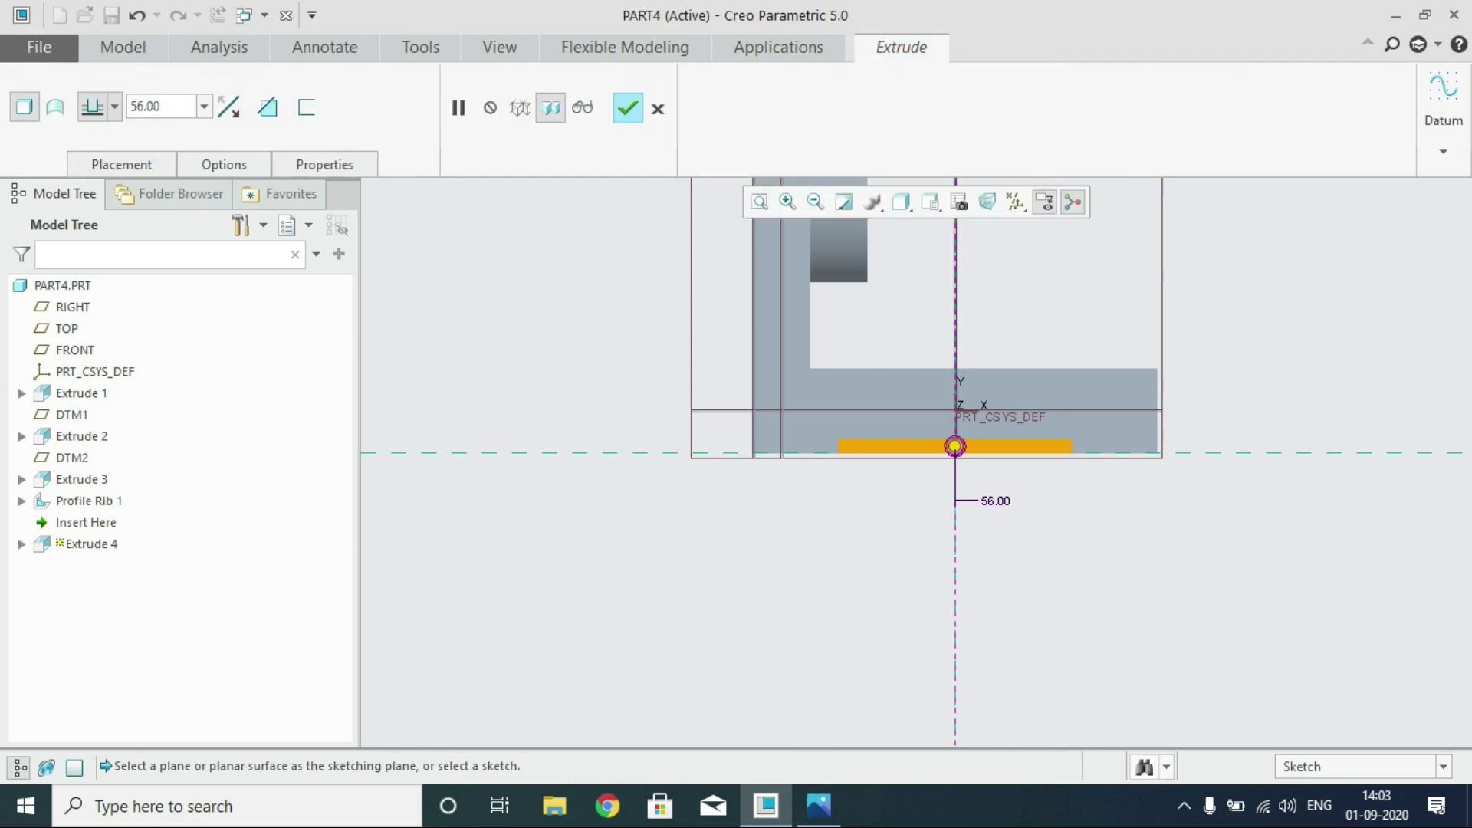
Extrude the slot rectangle as a through-all cut with its depth direction flipped into the base plate, and restore the default orientation
click(931, 202)
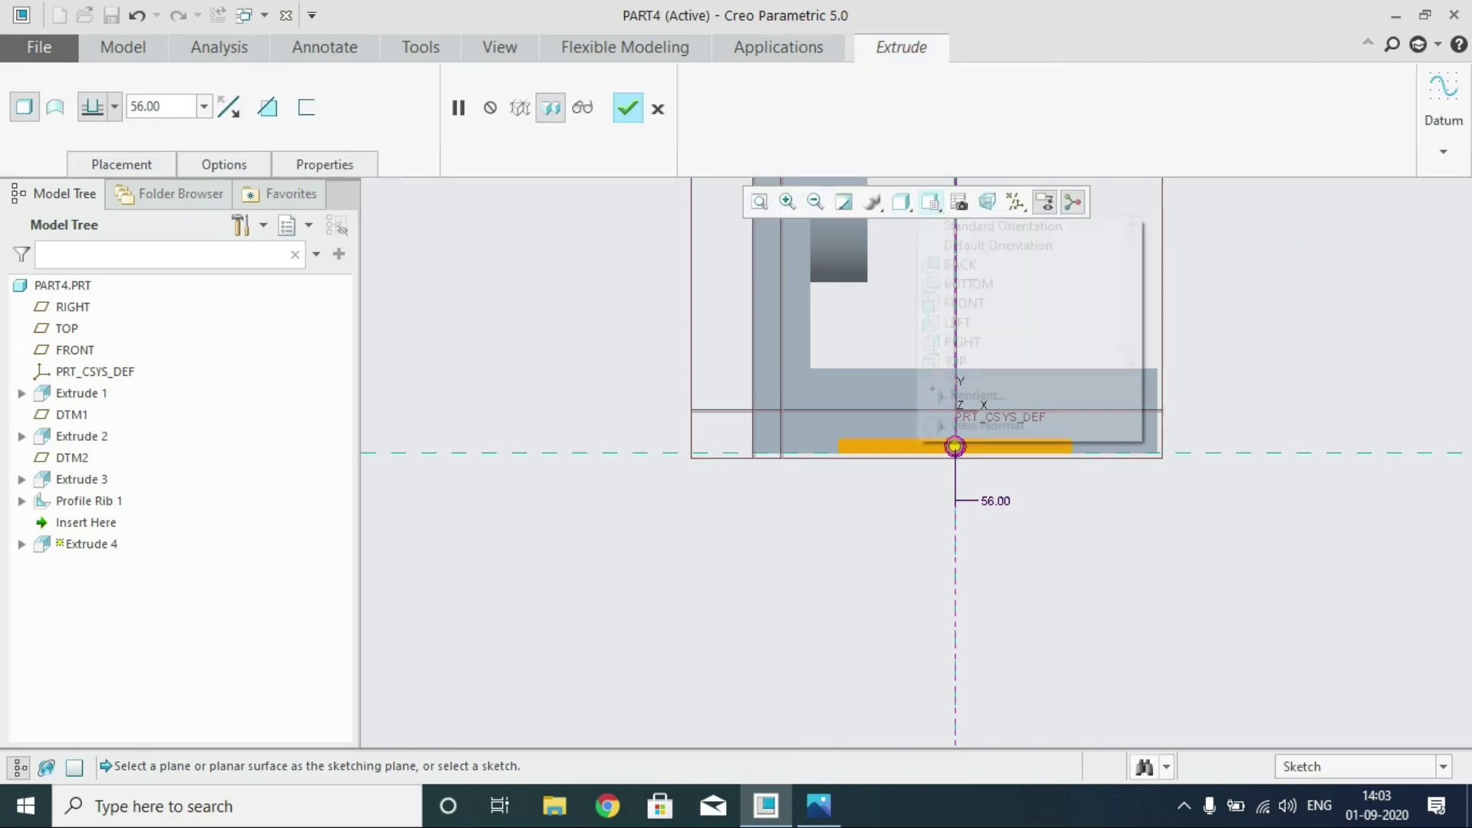
click(998, 245)
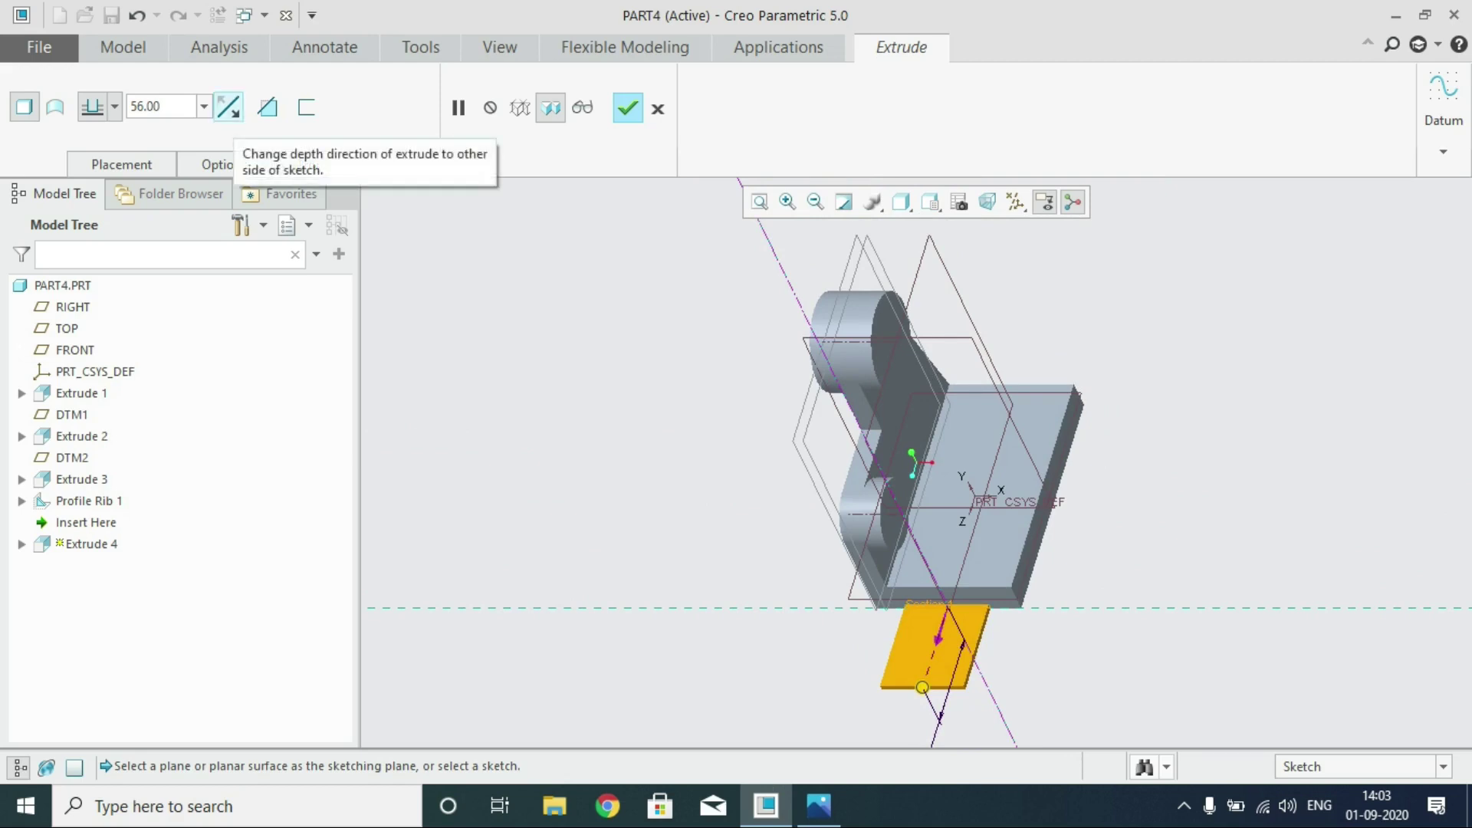
click(115, 107)
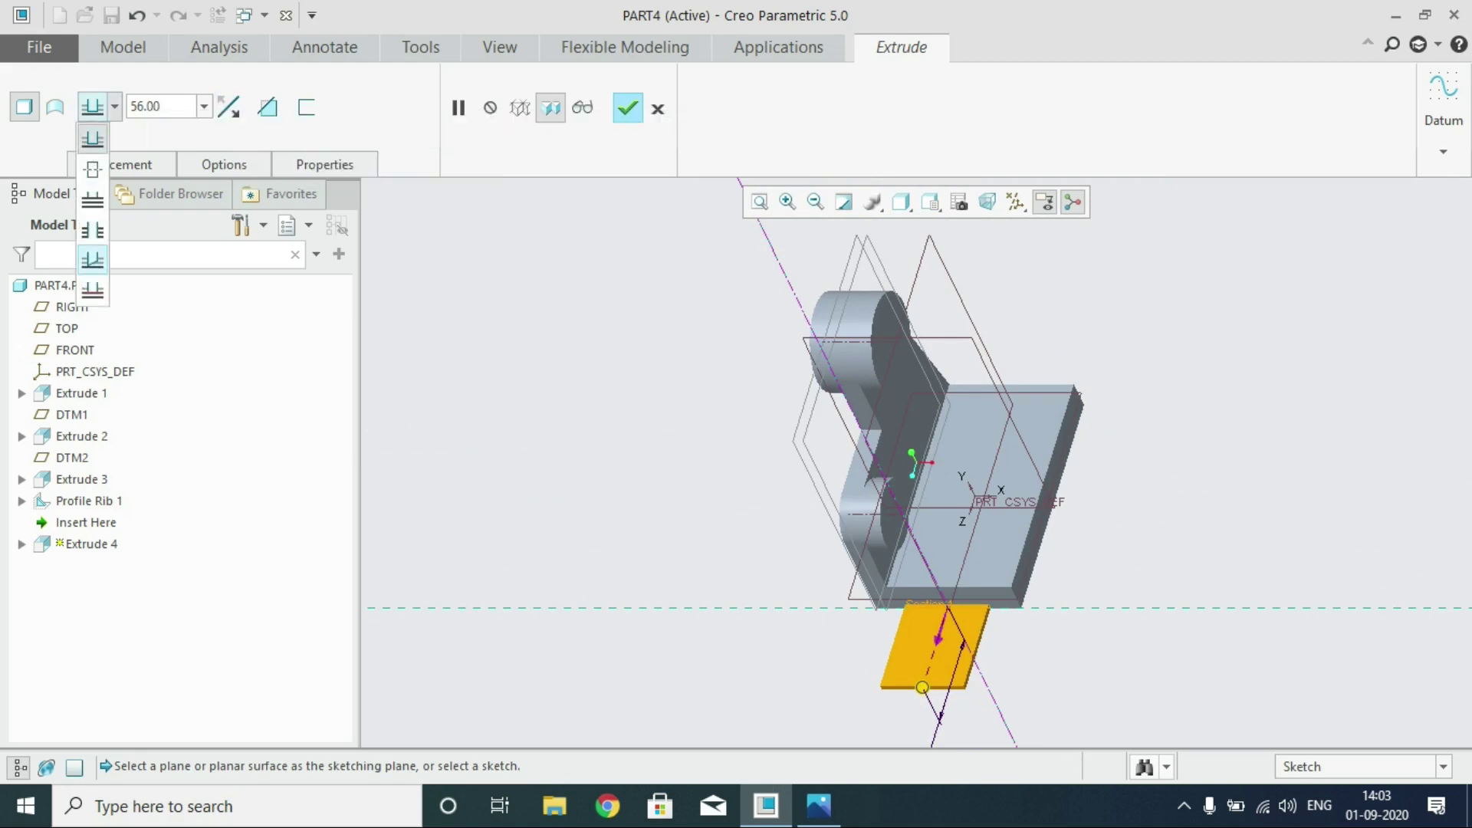
click(92, 138)
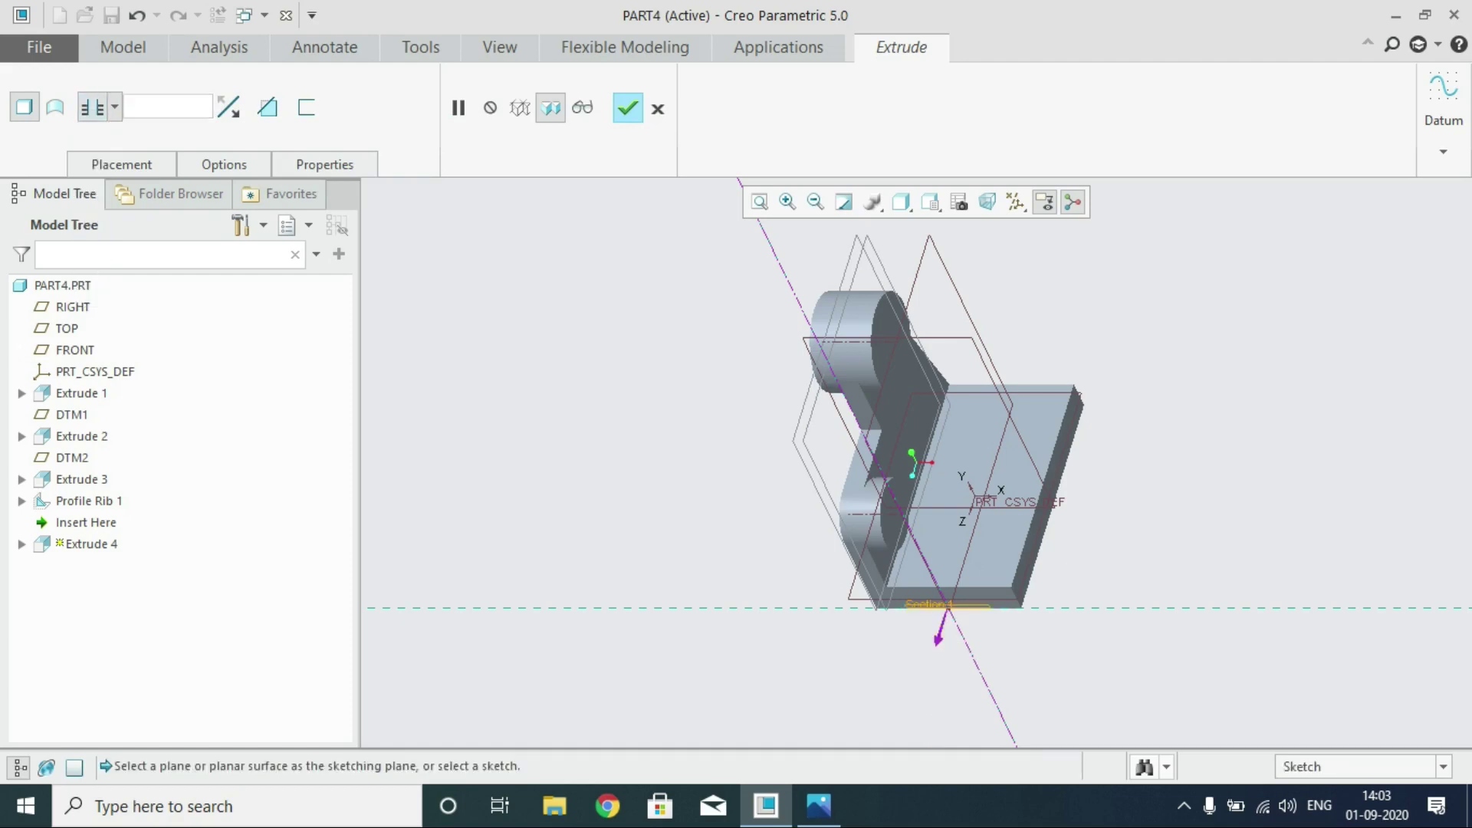
click(267, 106)
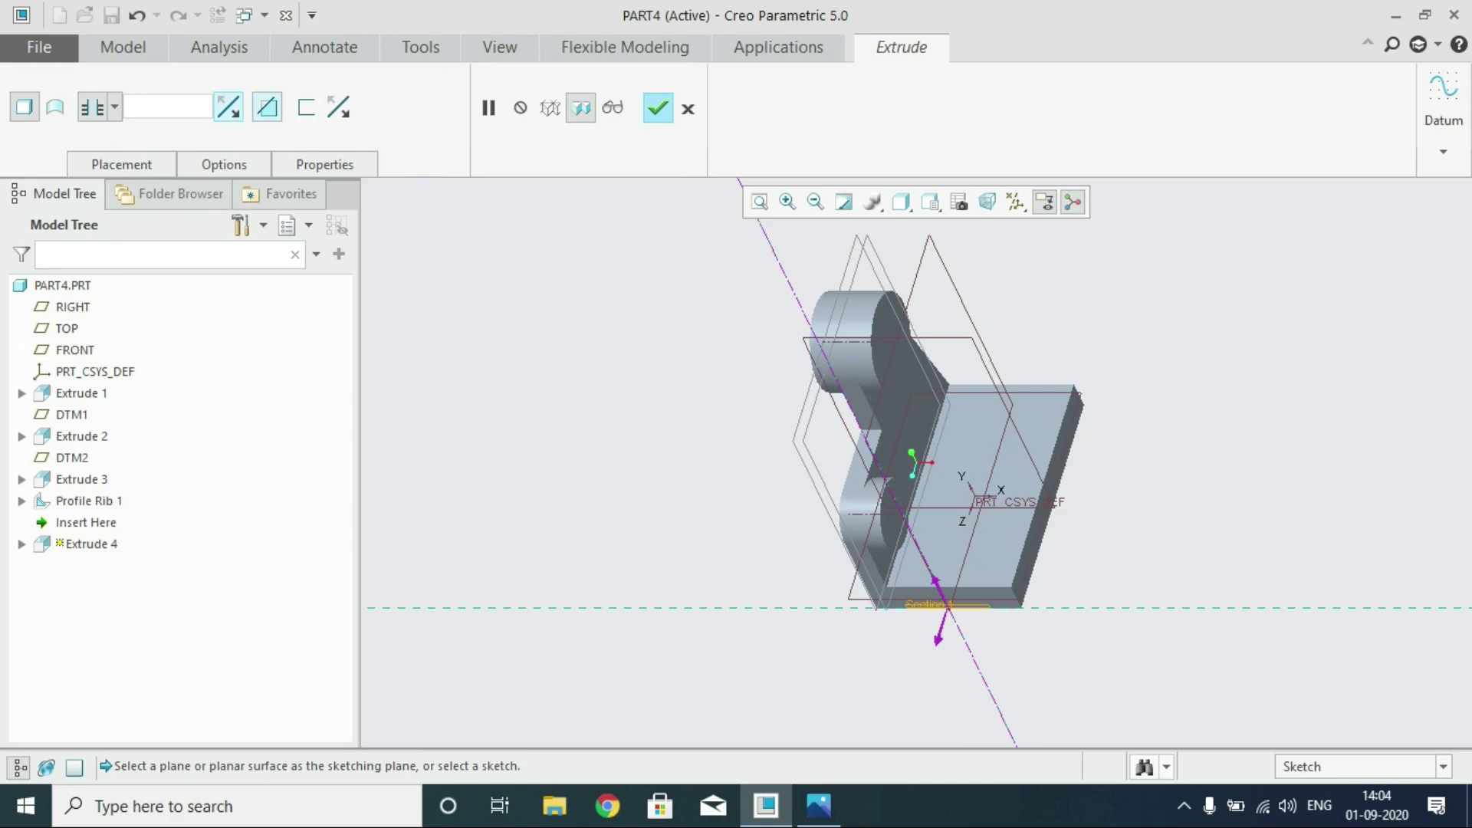
click(228, 106)
mouse_move(881, 460)
middle_down()
mouse_move(944, 460)
mouse_move(1012, 491)
middle_up()
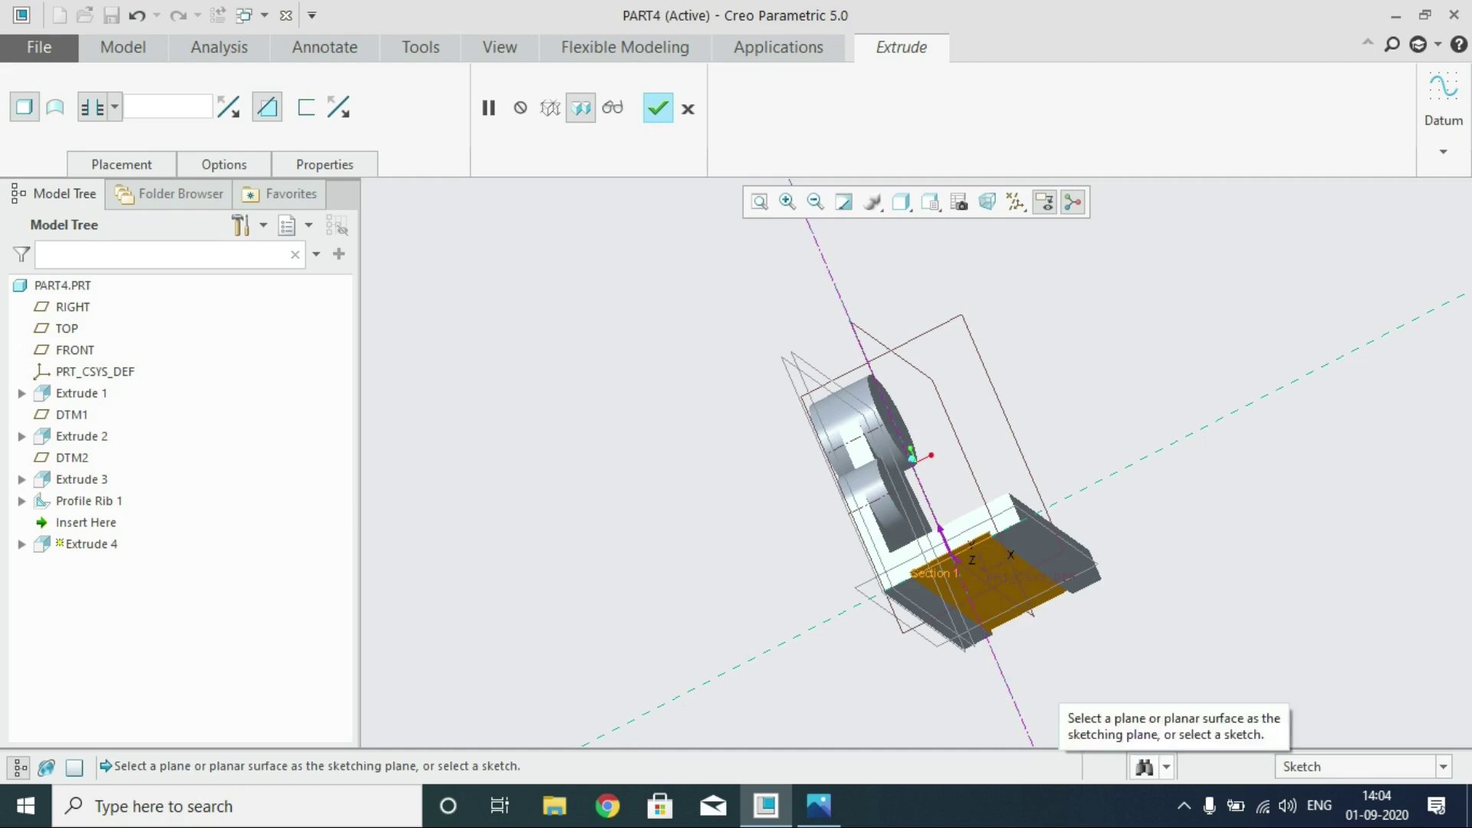
click(657, 107)
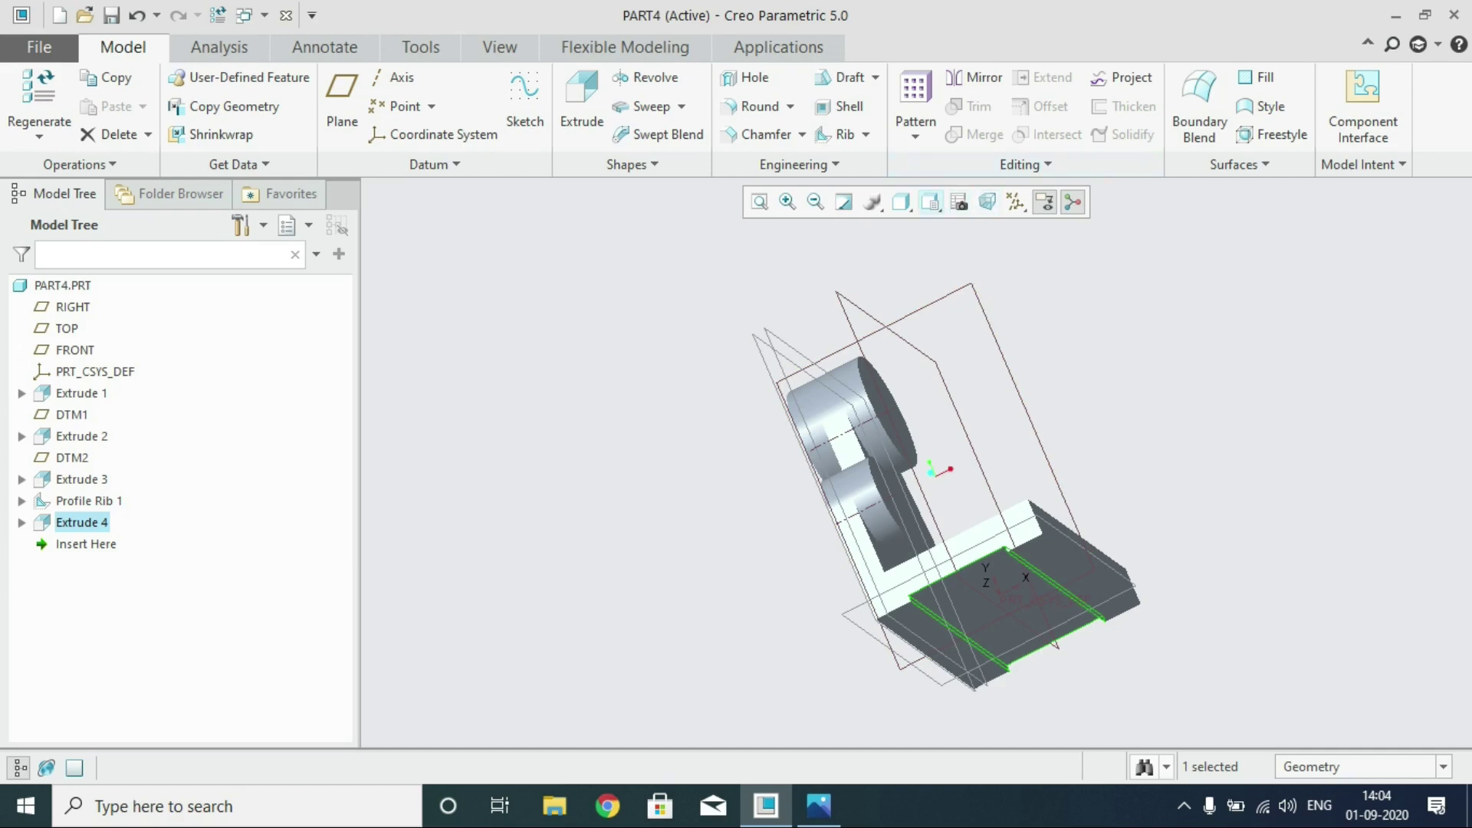
click(931, 202)
click(1001, 243)
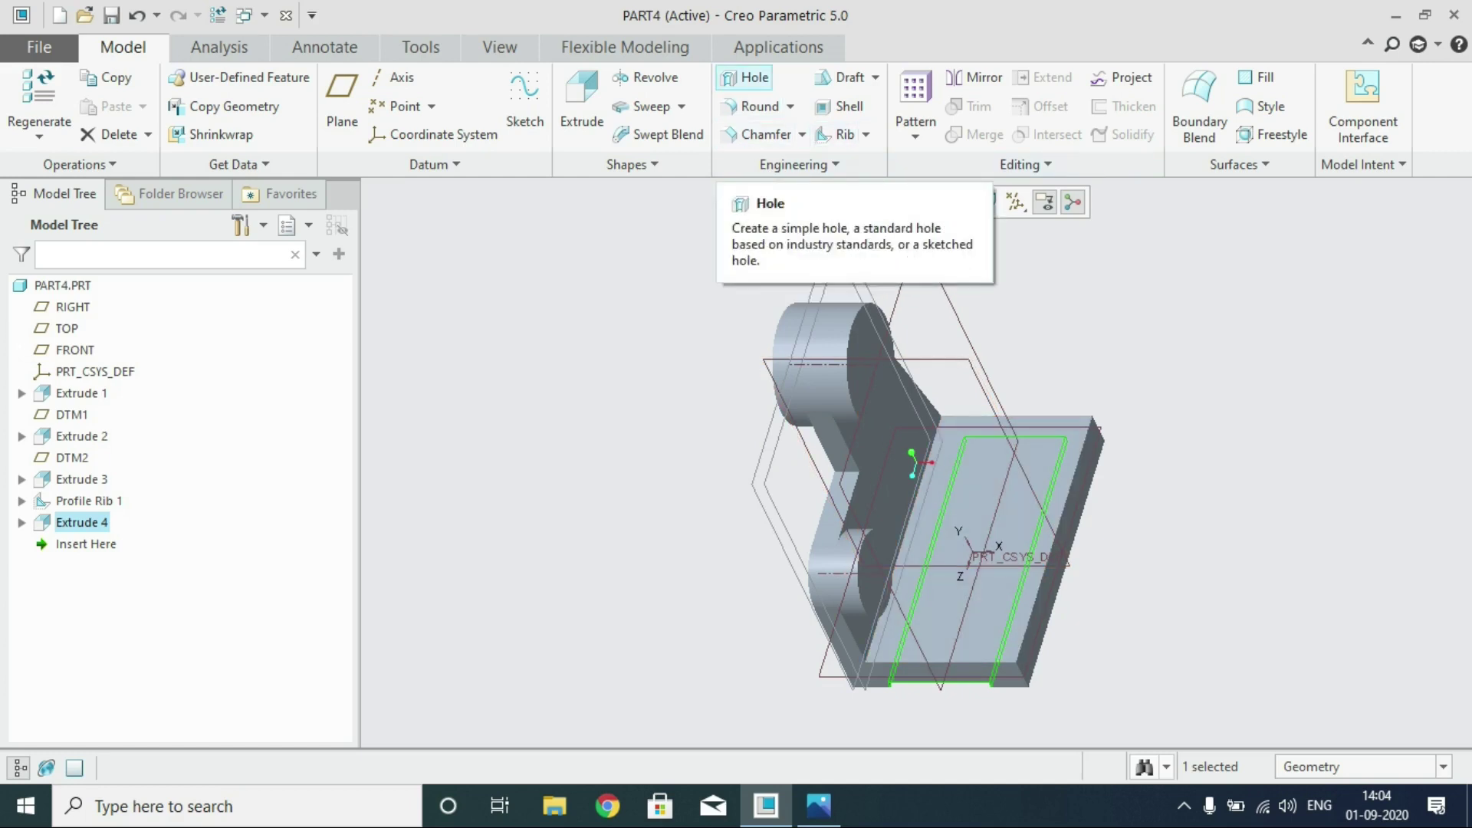
Start a hole on the upper boss's end face and place it coaxially with the boss's axis
click(745, 77)
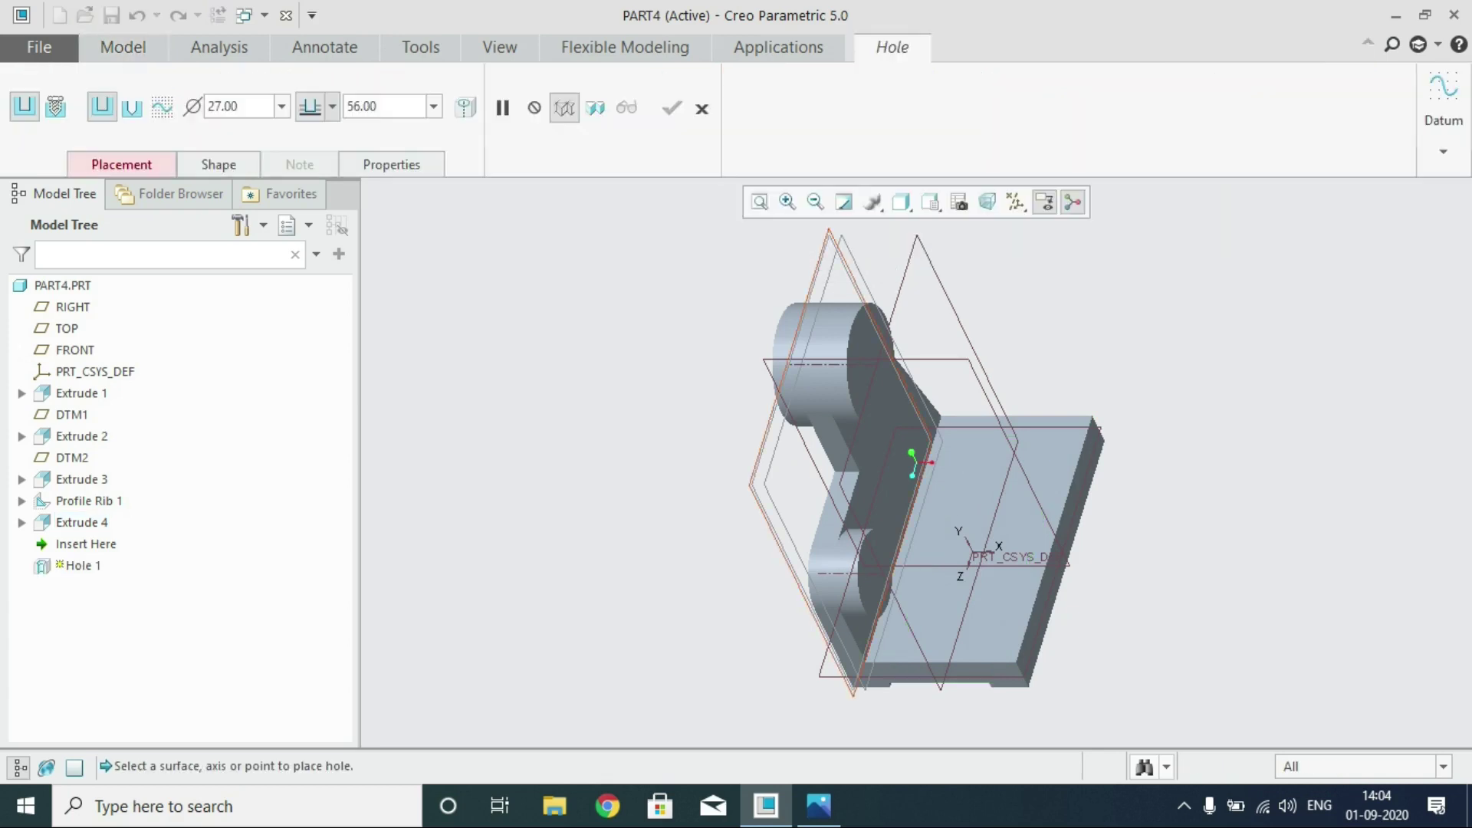
click(861, 371)
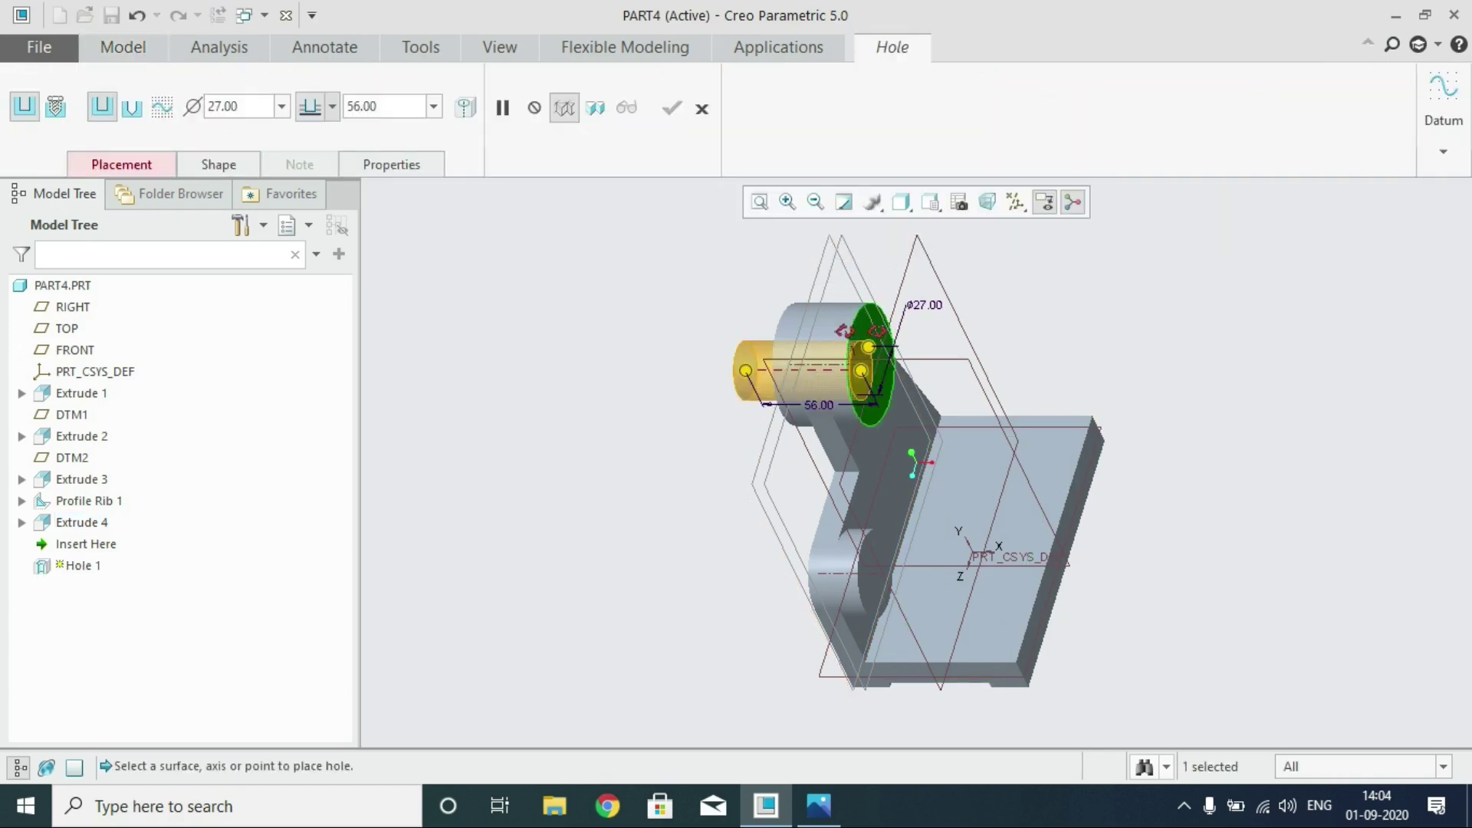
click(121, 164)
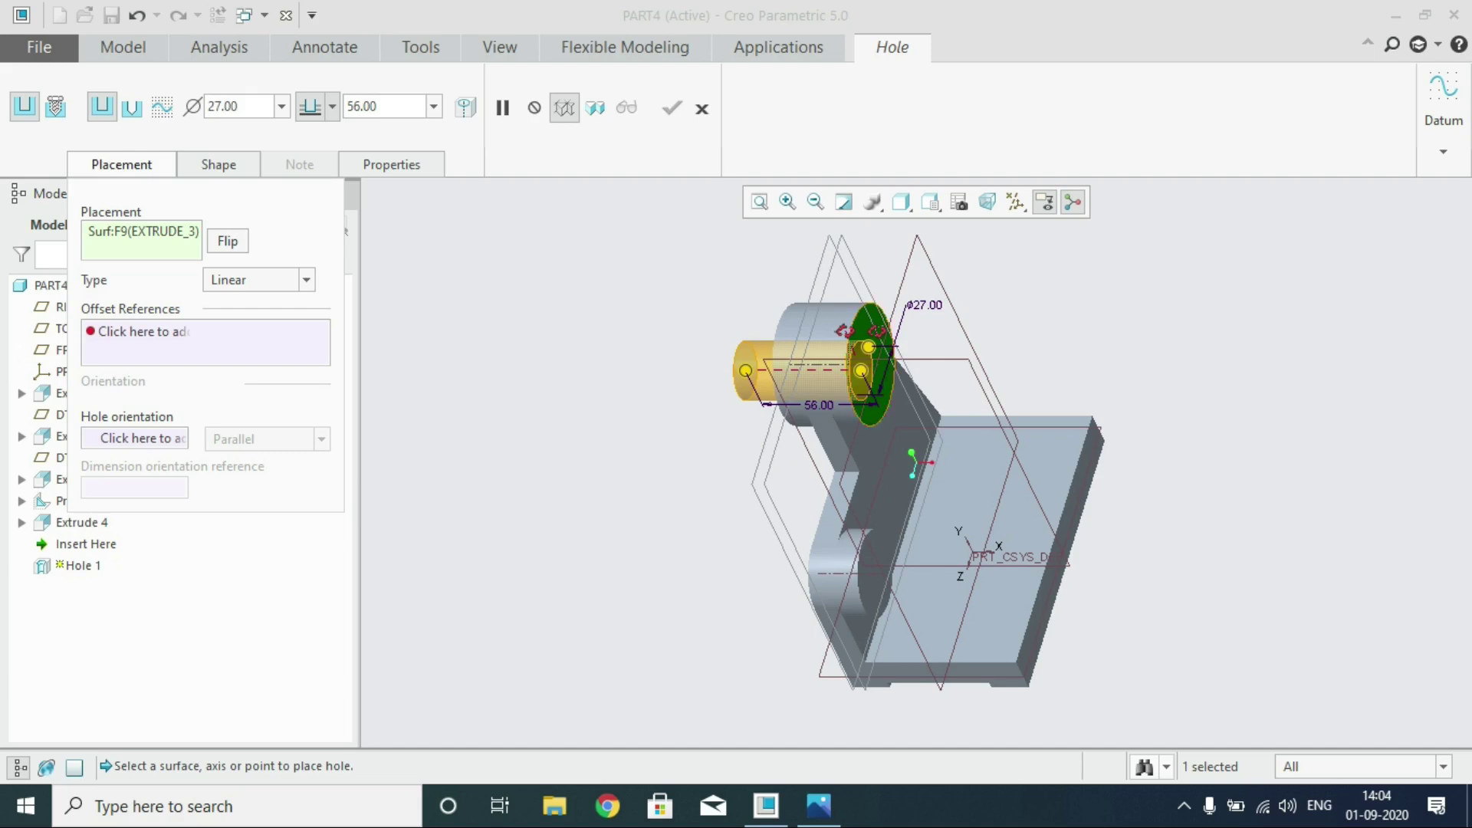
click(306, 279)
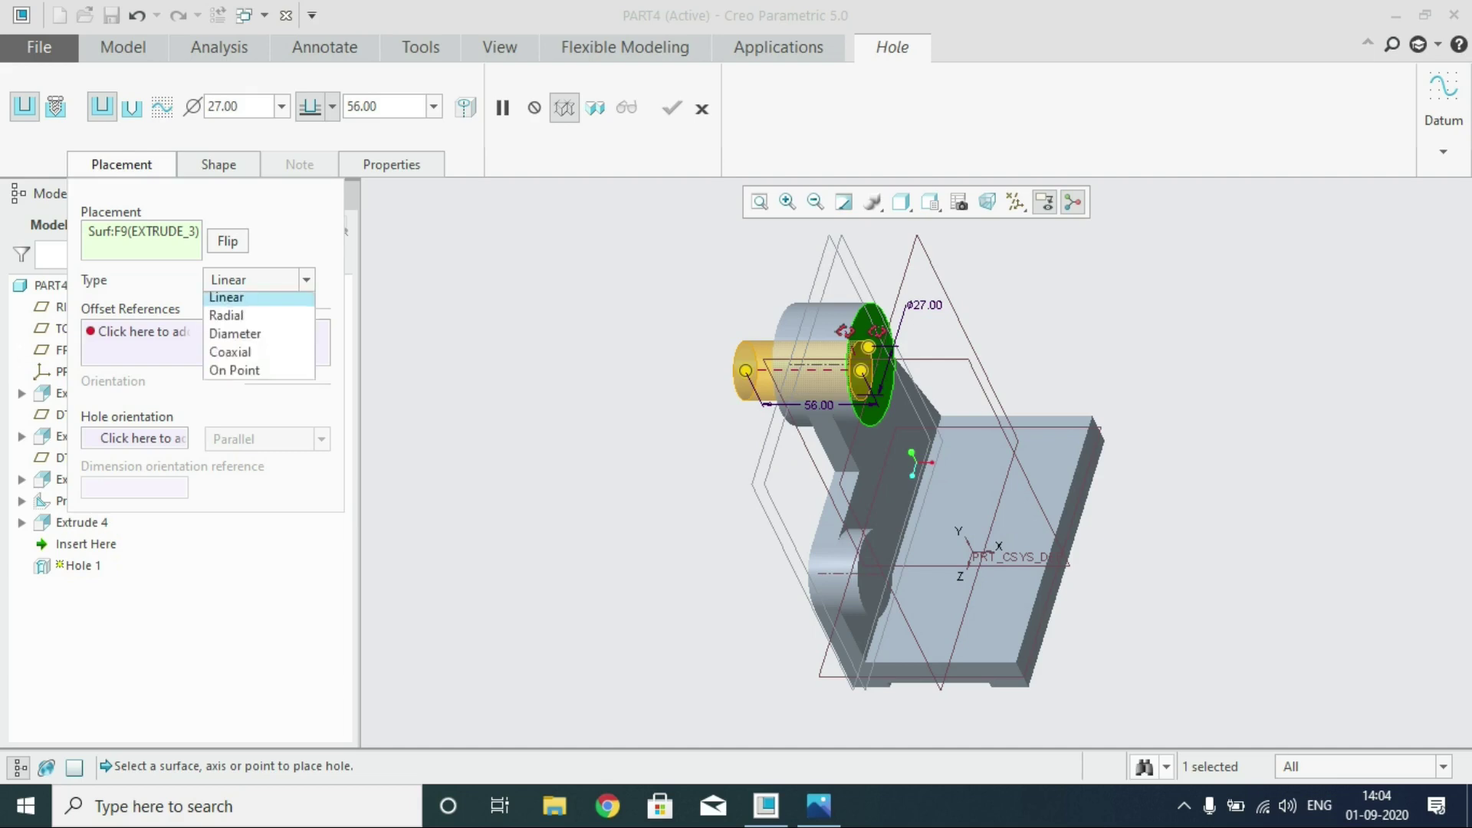
click(230, 357)
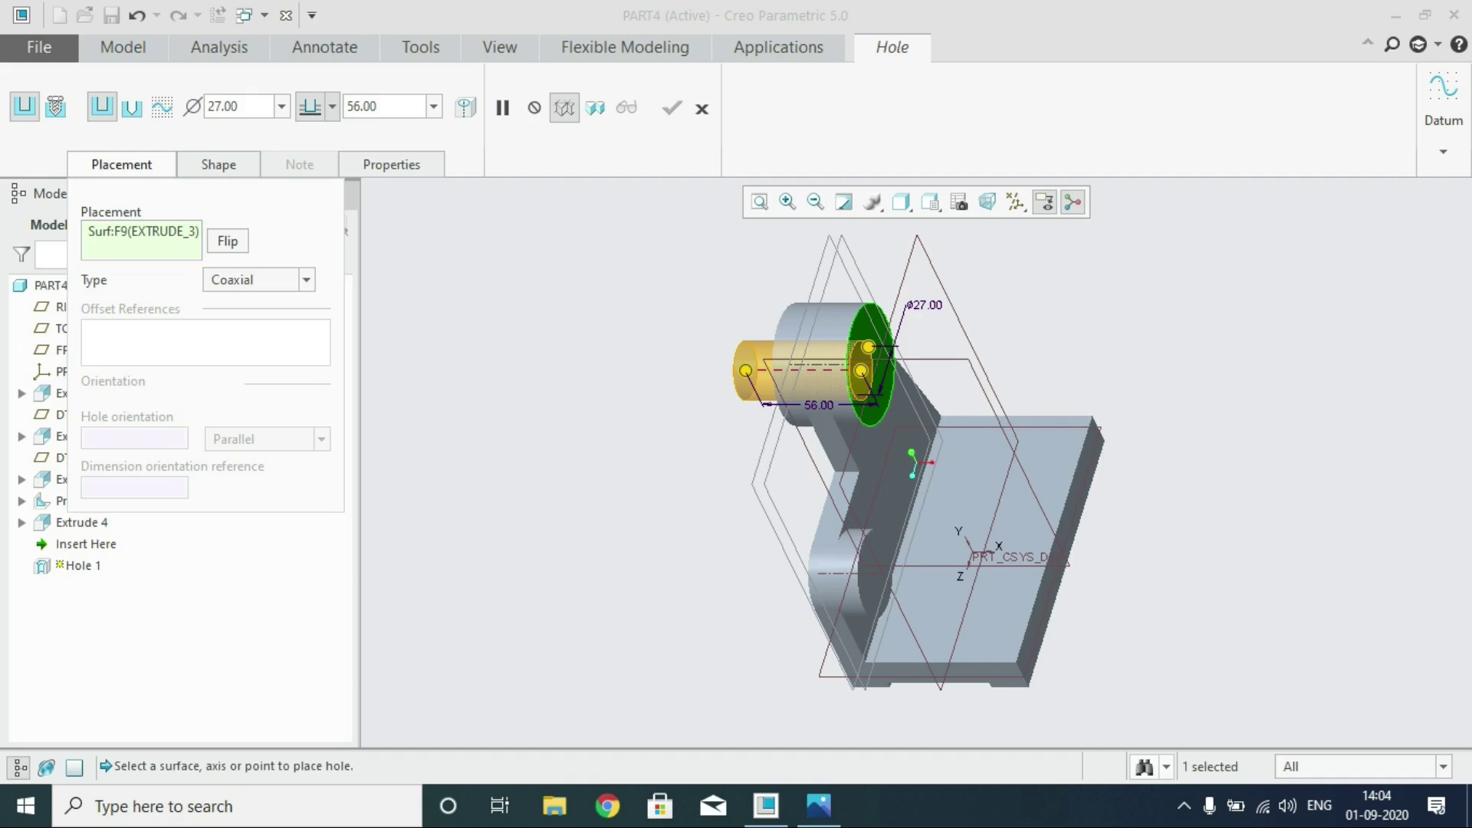
ctrl+click(817, 364)
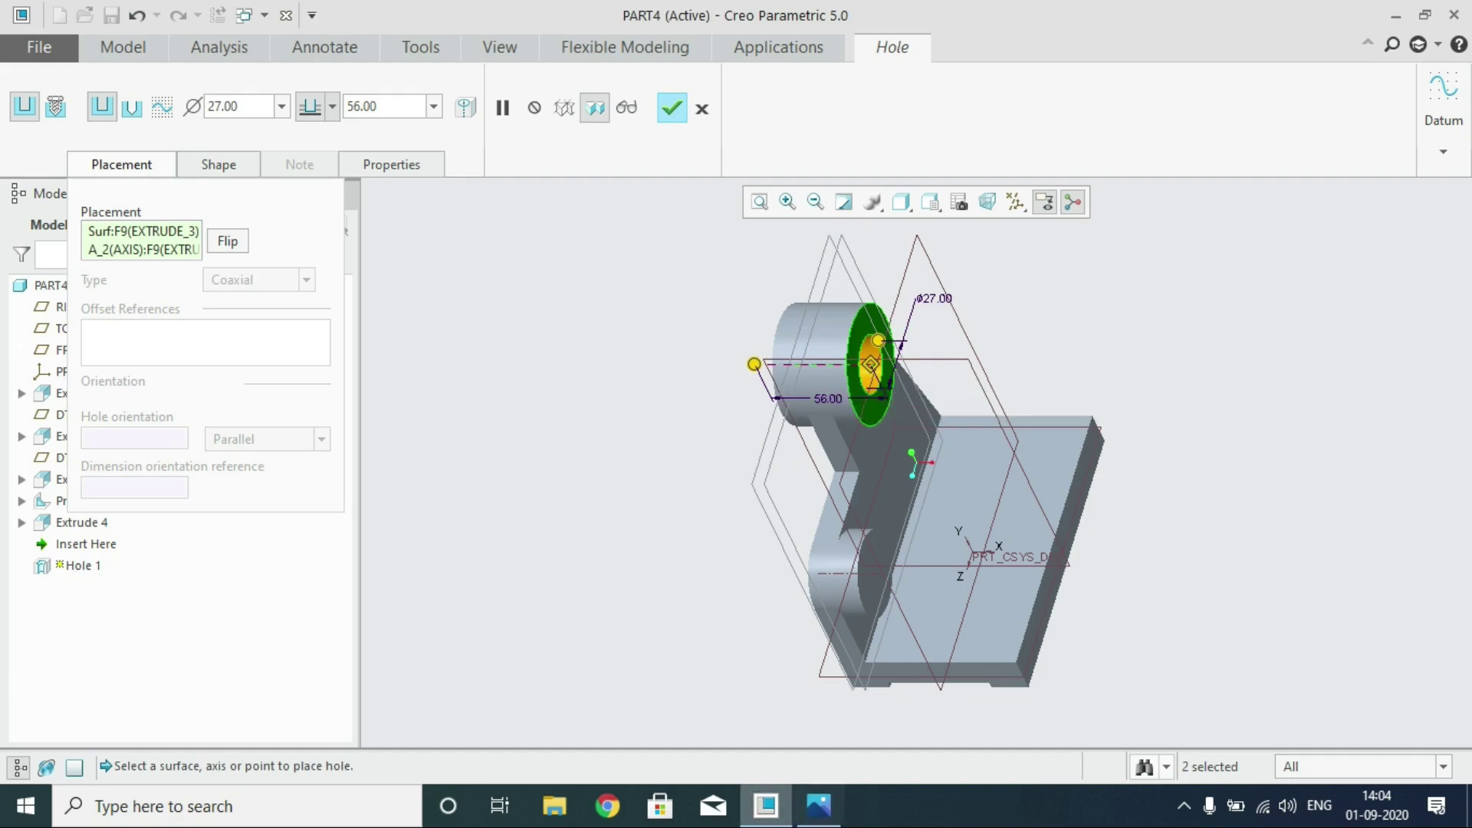
Set the upper boss hole's diameter to 30 as in the drawing, with a through-all depth, and complete the hole
click(819, 806)
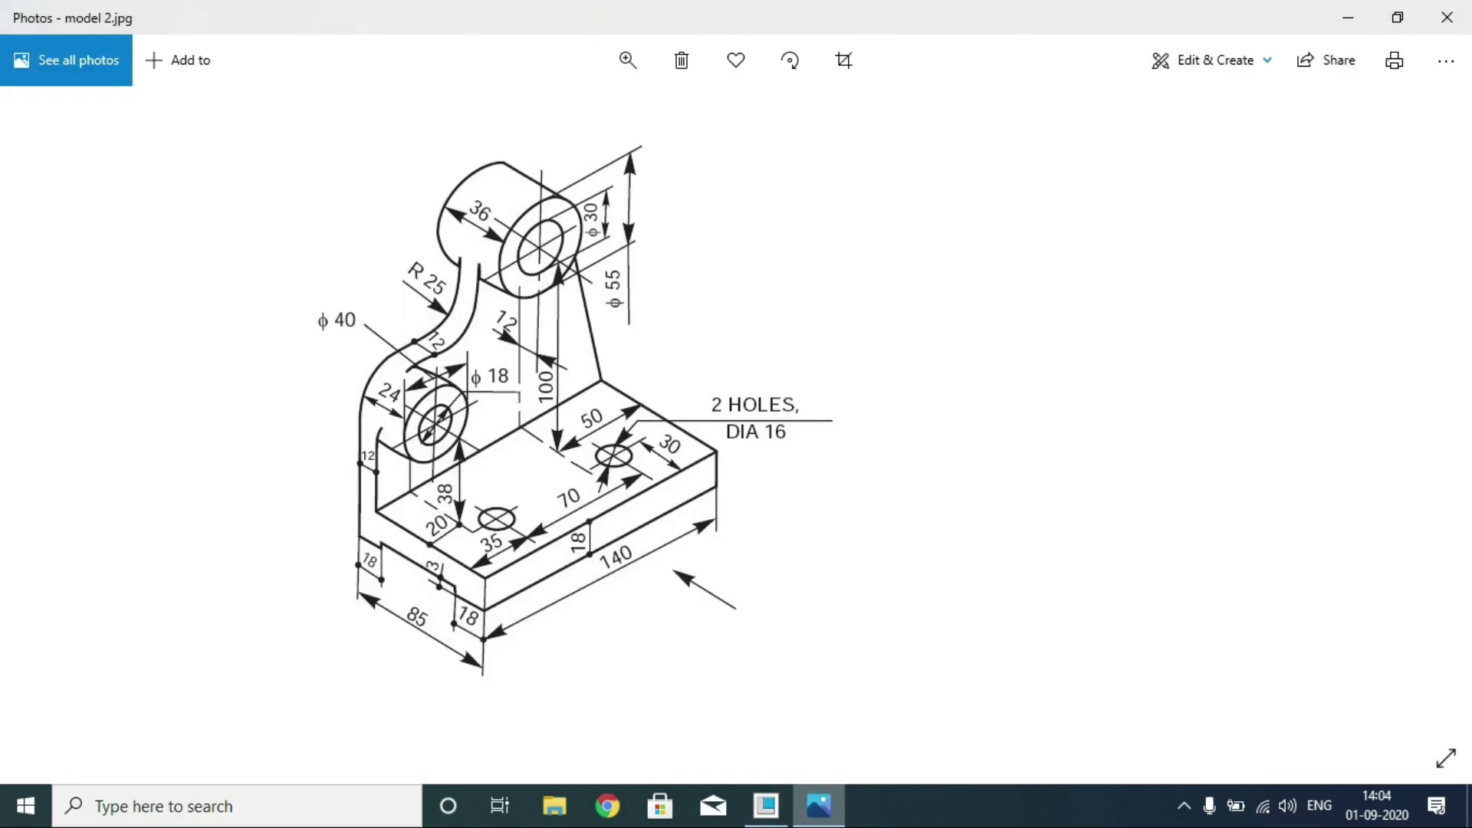
click(766, 805)
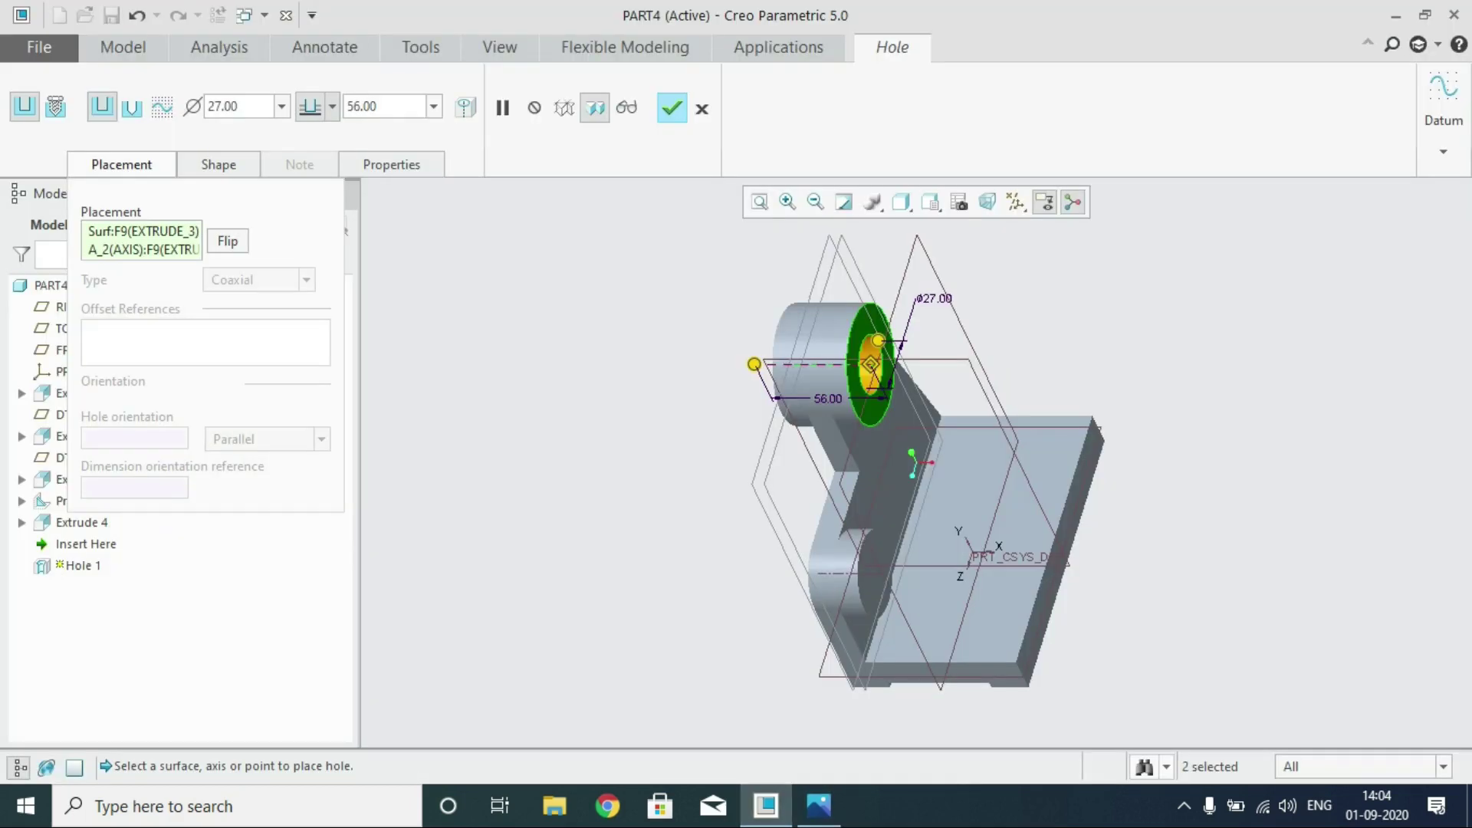
click(219, 165)
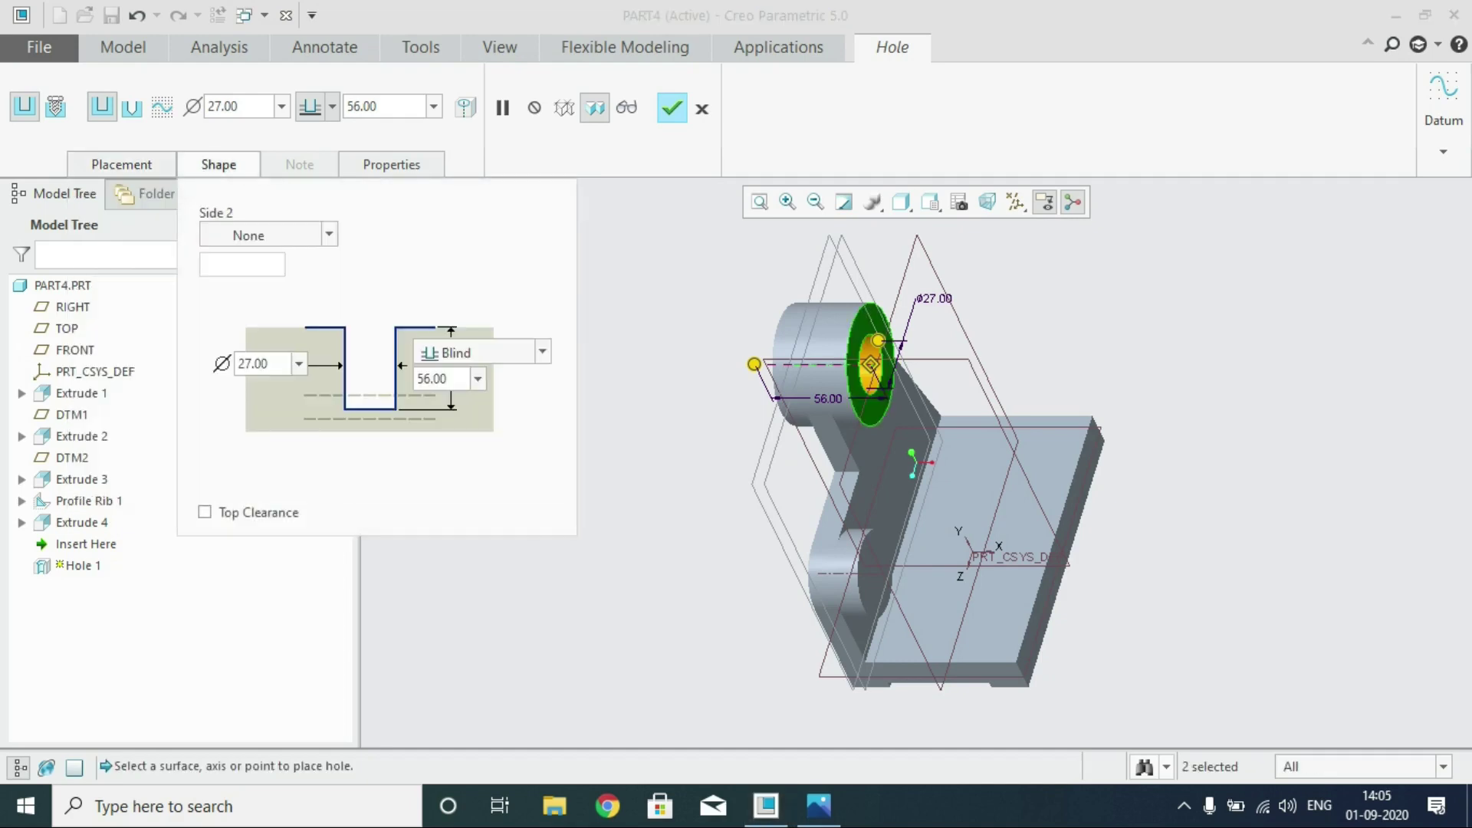
click(254, 365)
text(30)
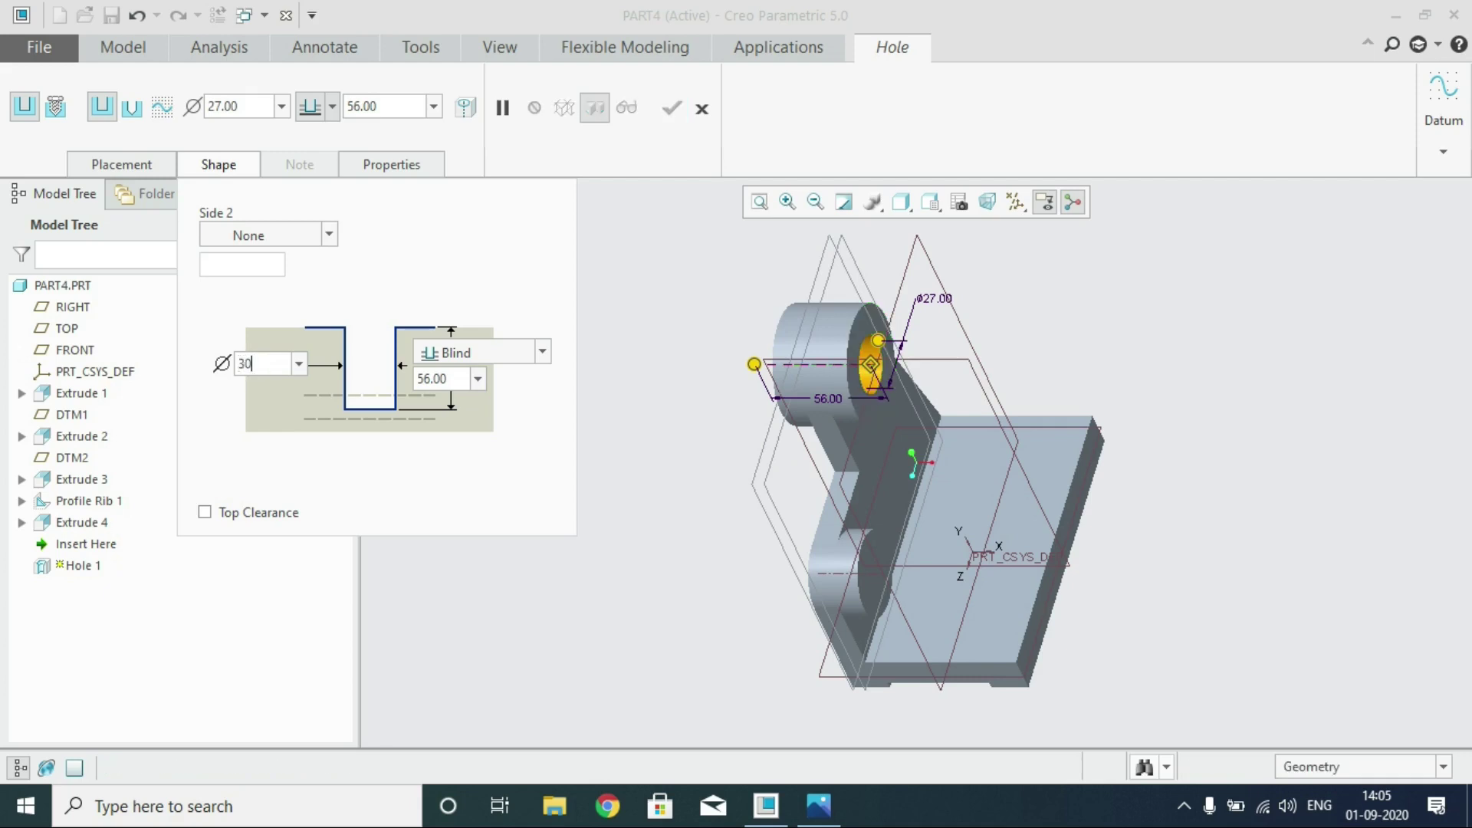
click(543, 351)
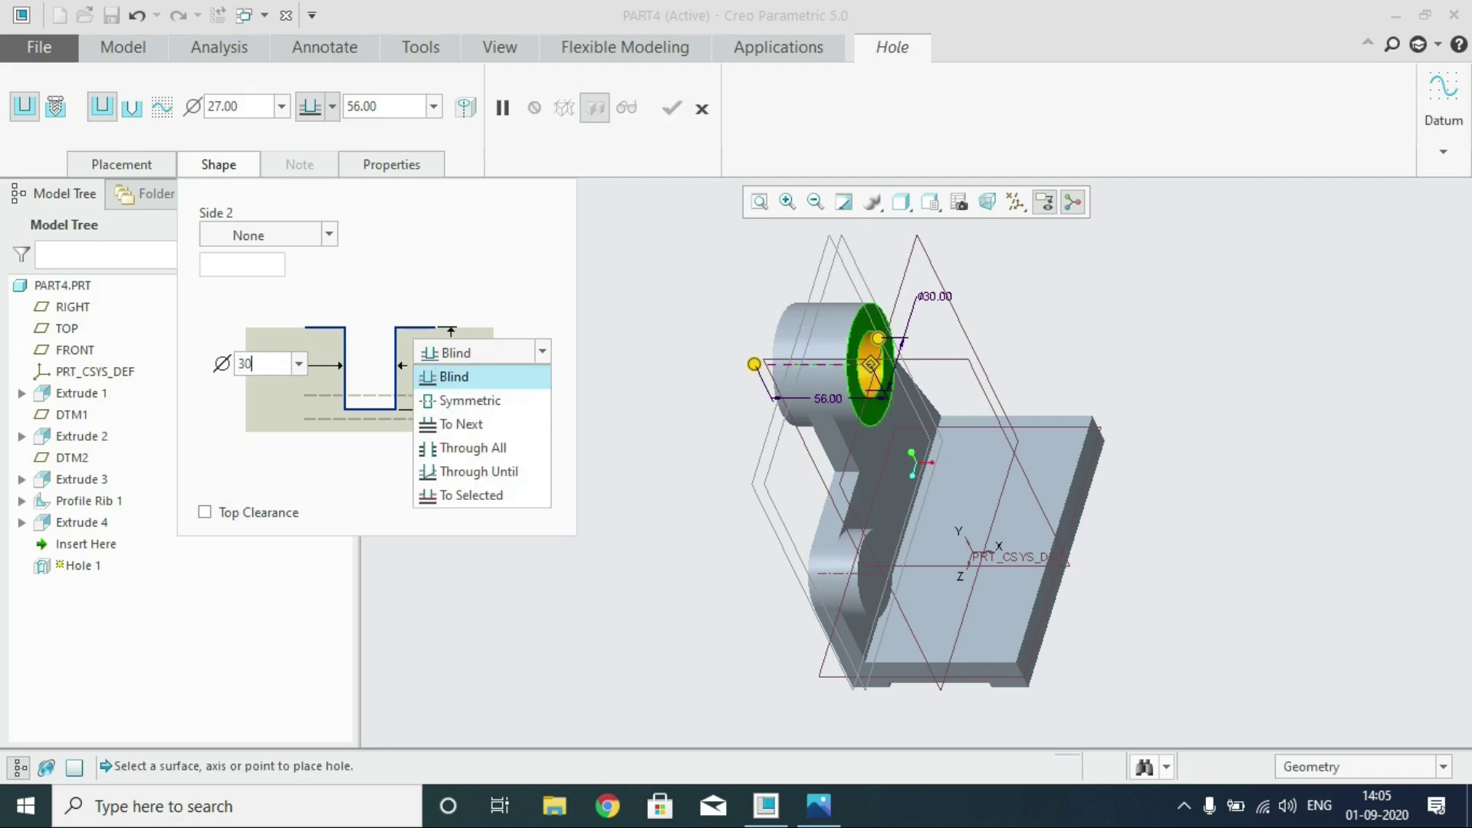
click(464, 447)
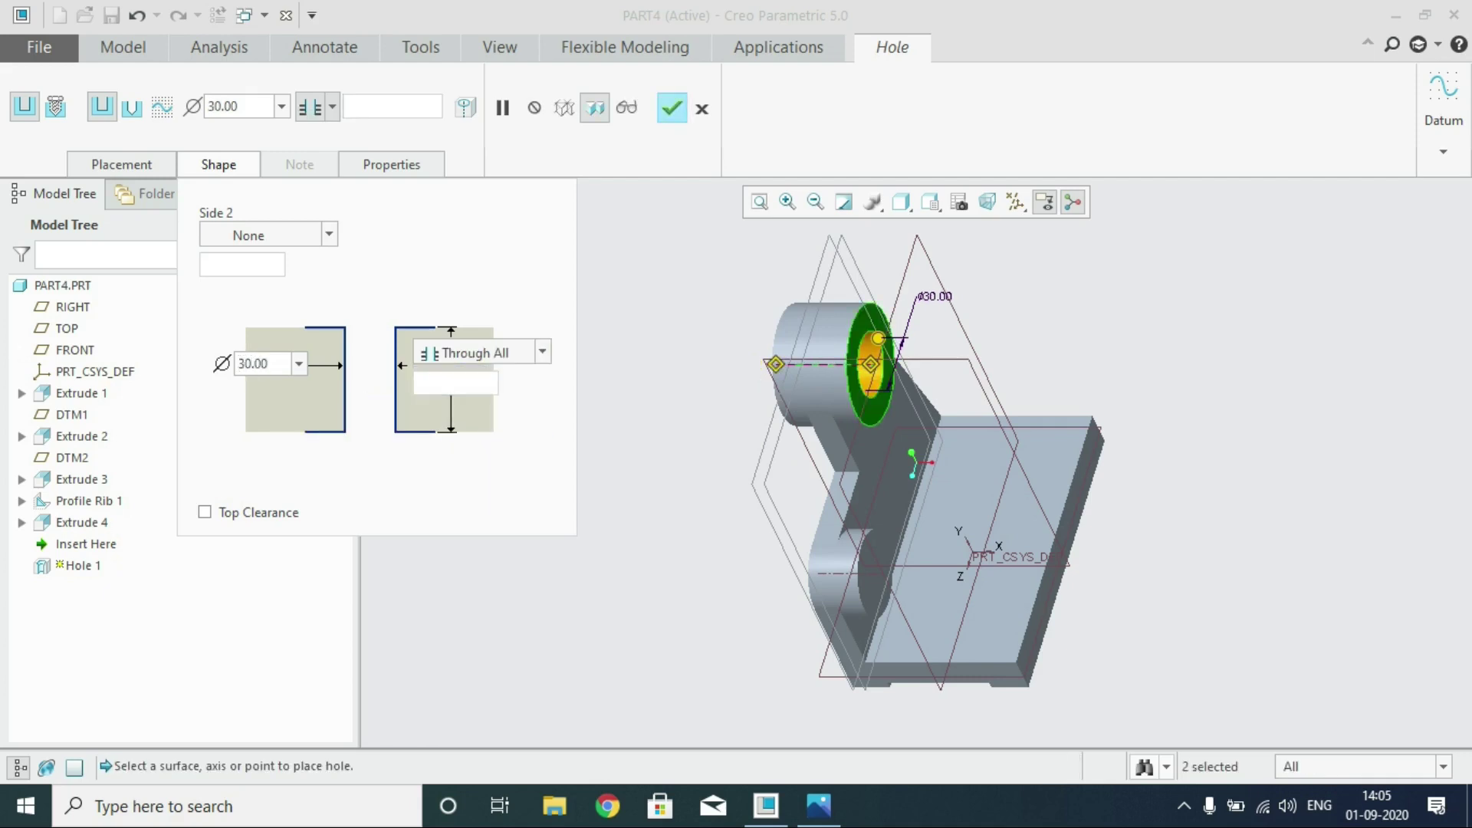
click(672, 108)
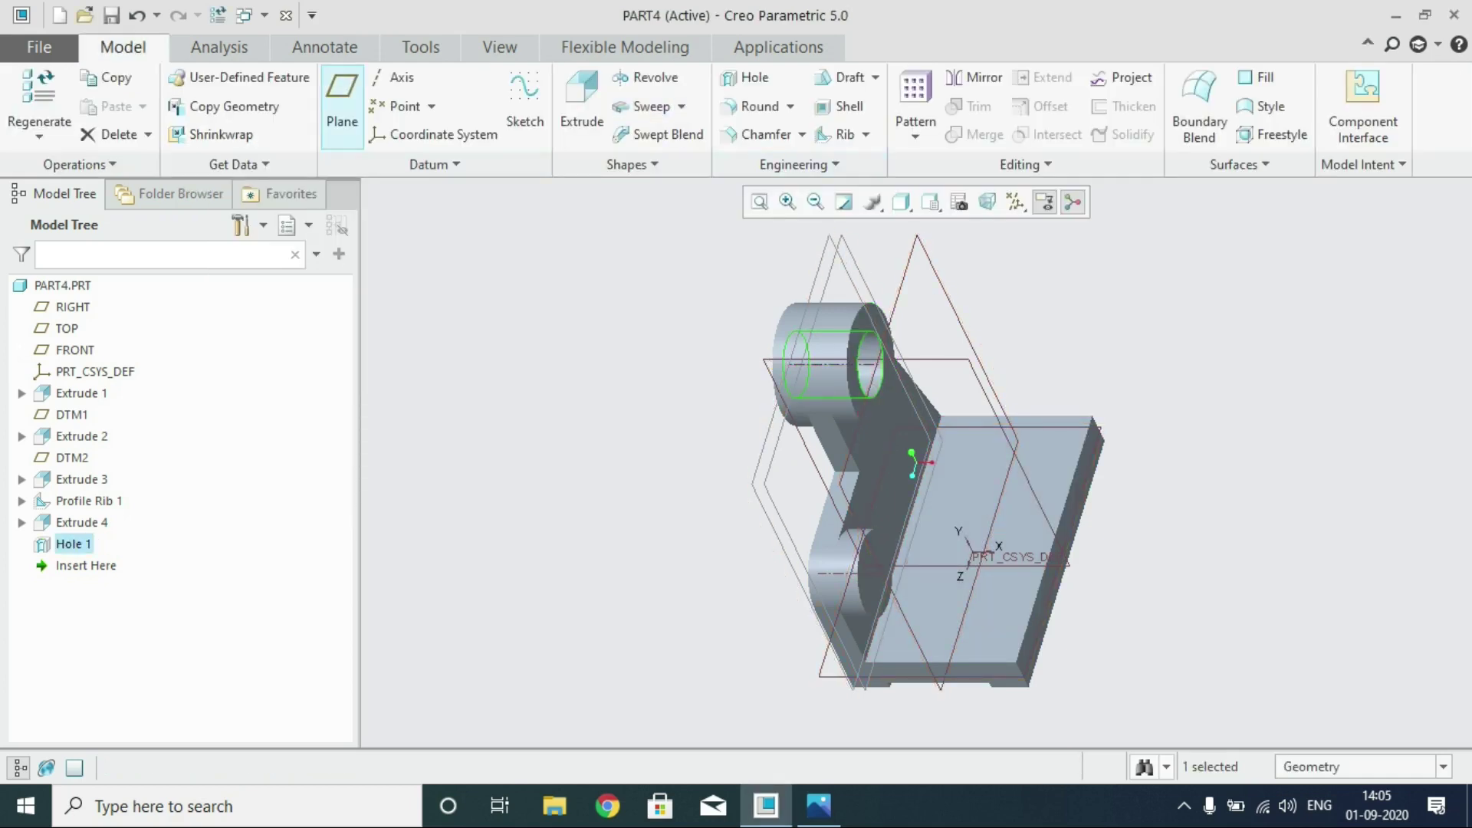
Start a hole on the lower boss's end face and place it coaxially with the boss's axis
click(746, 78)
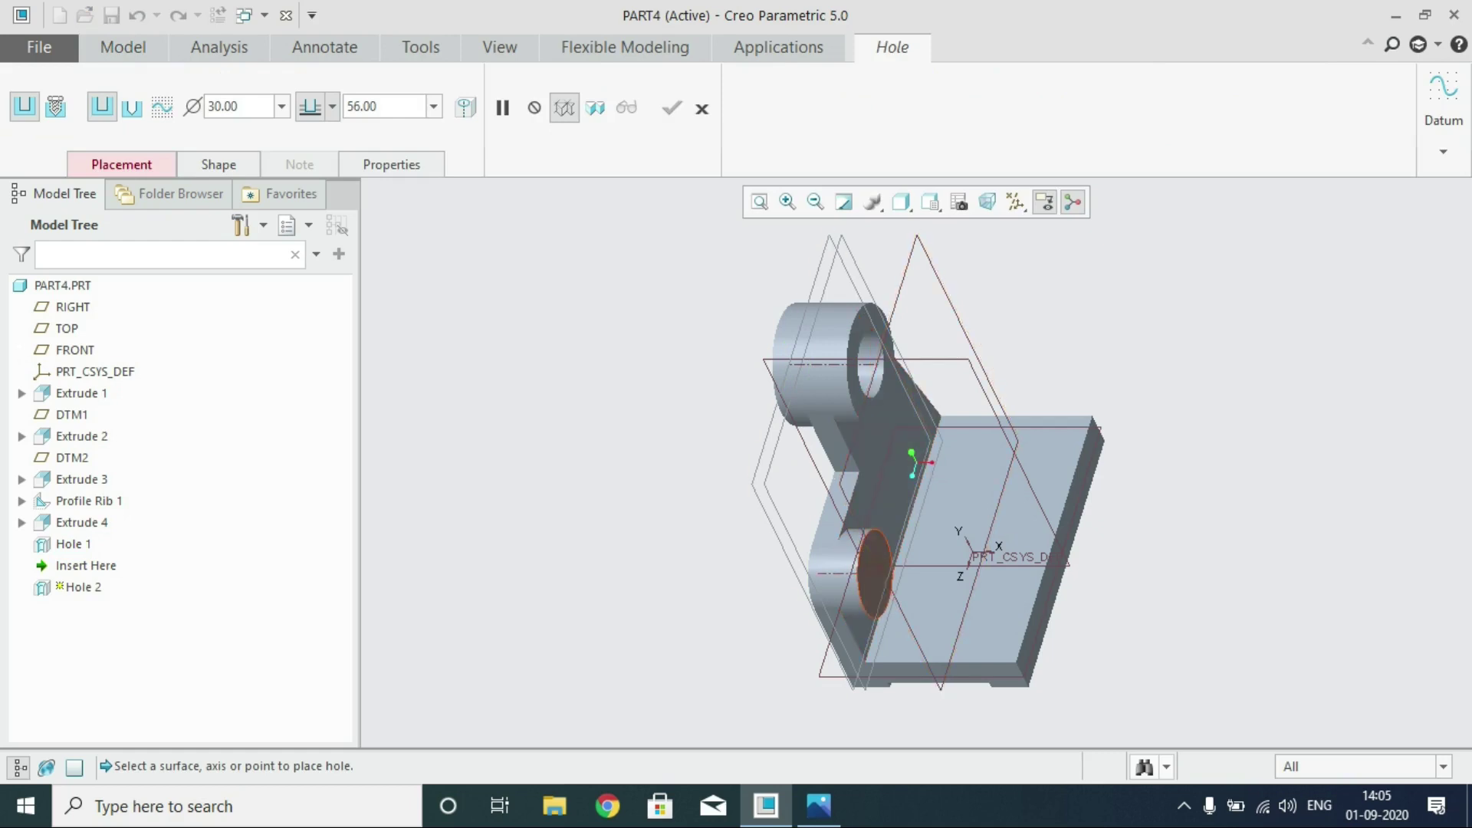
click(874, 574)
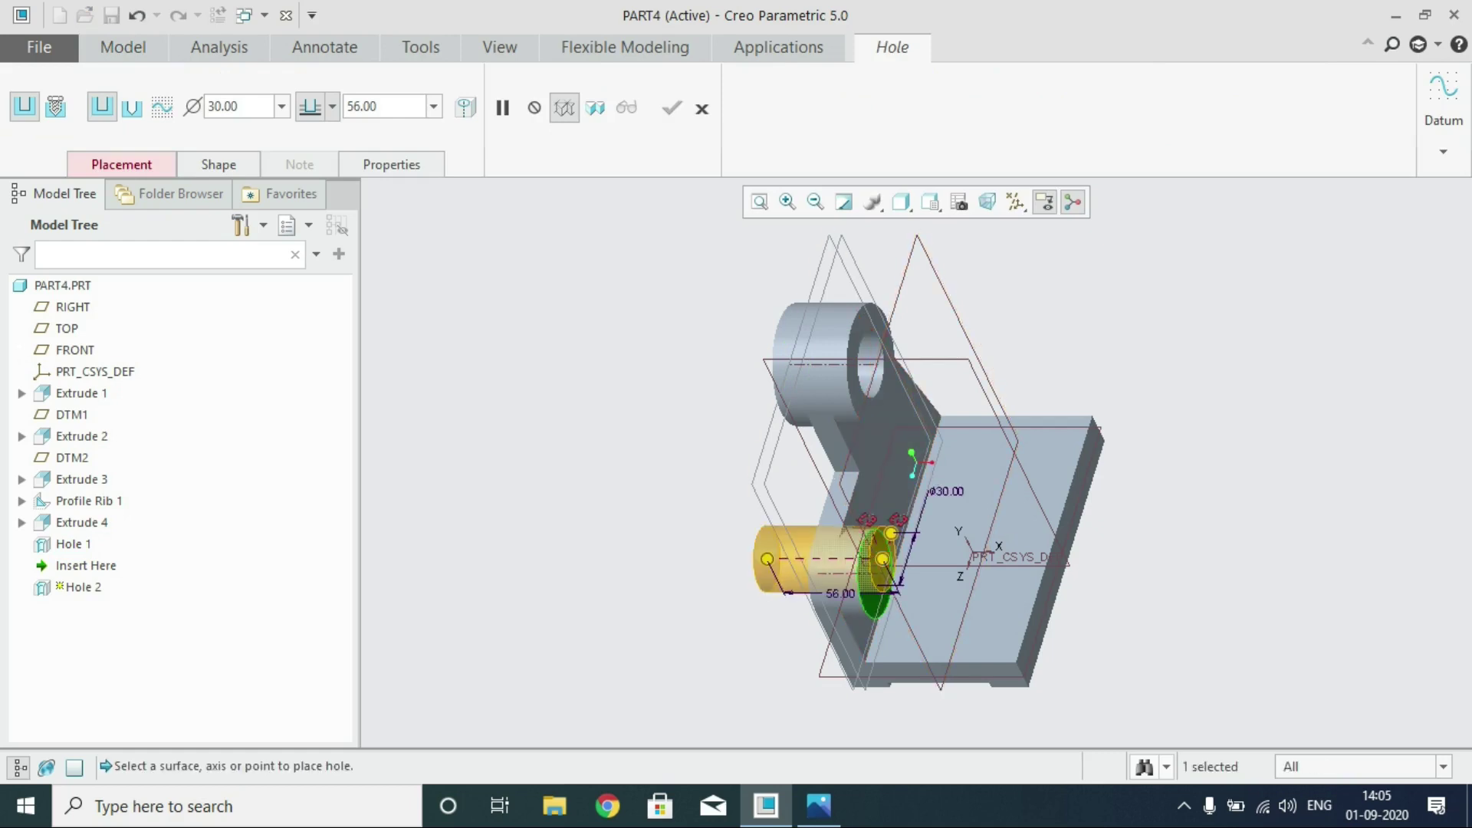
click(121, 164)
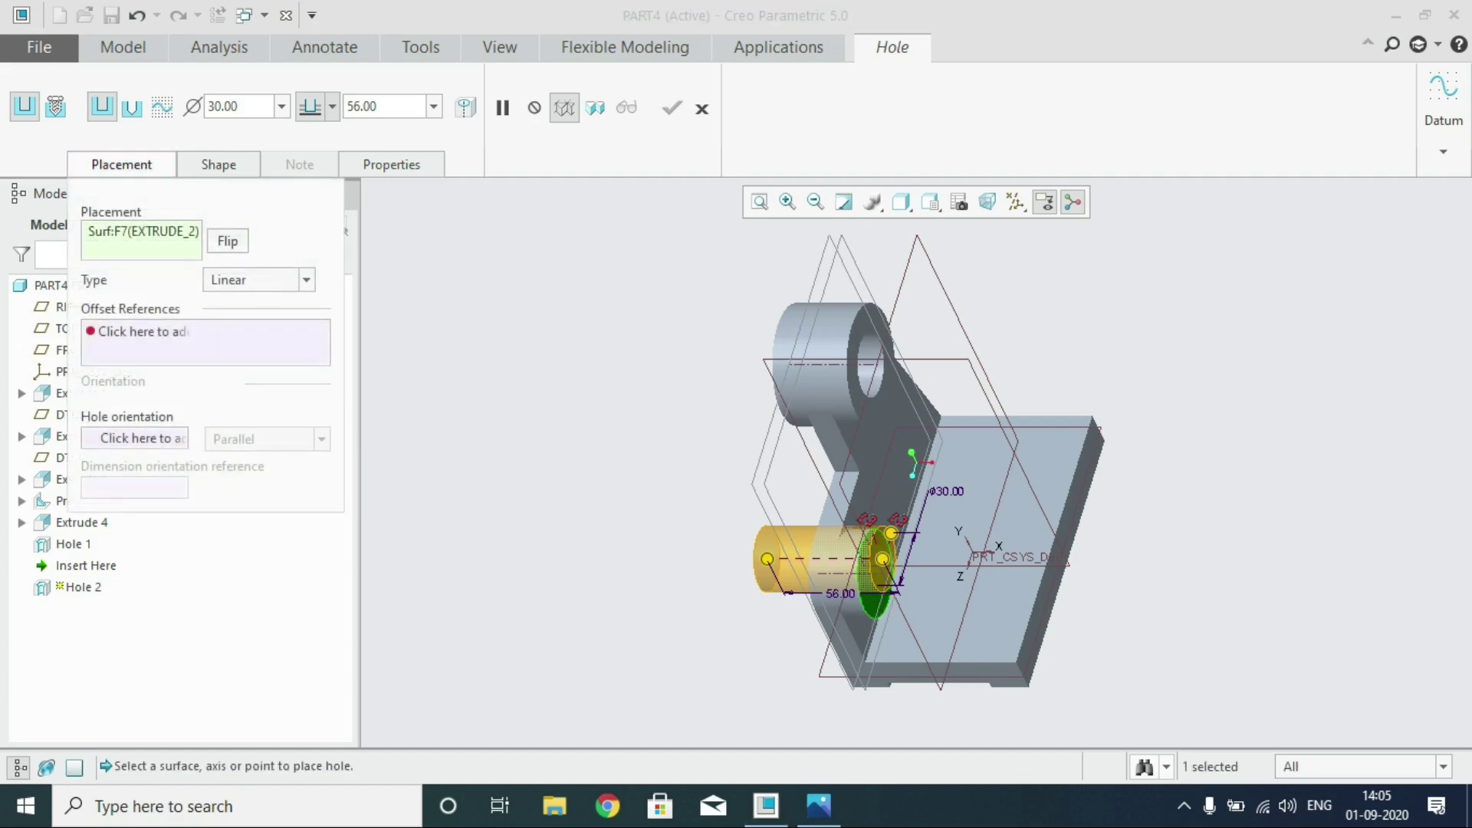
click(306, 280)
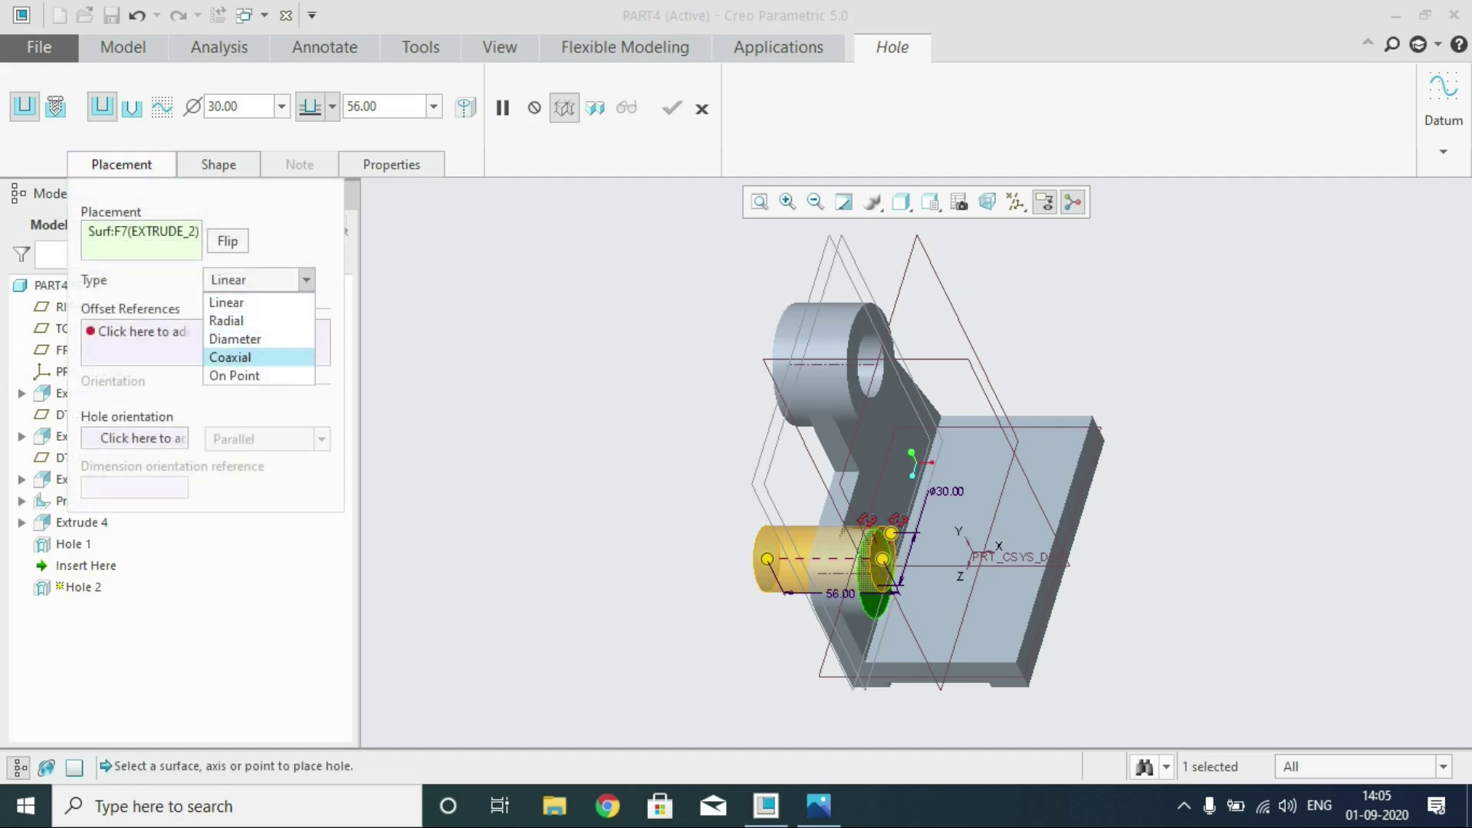
click(235, 357)
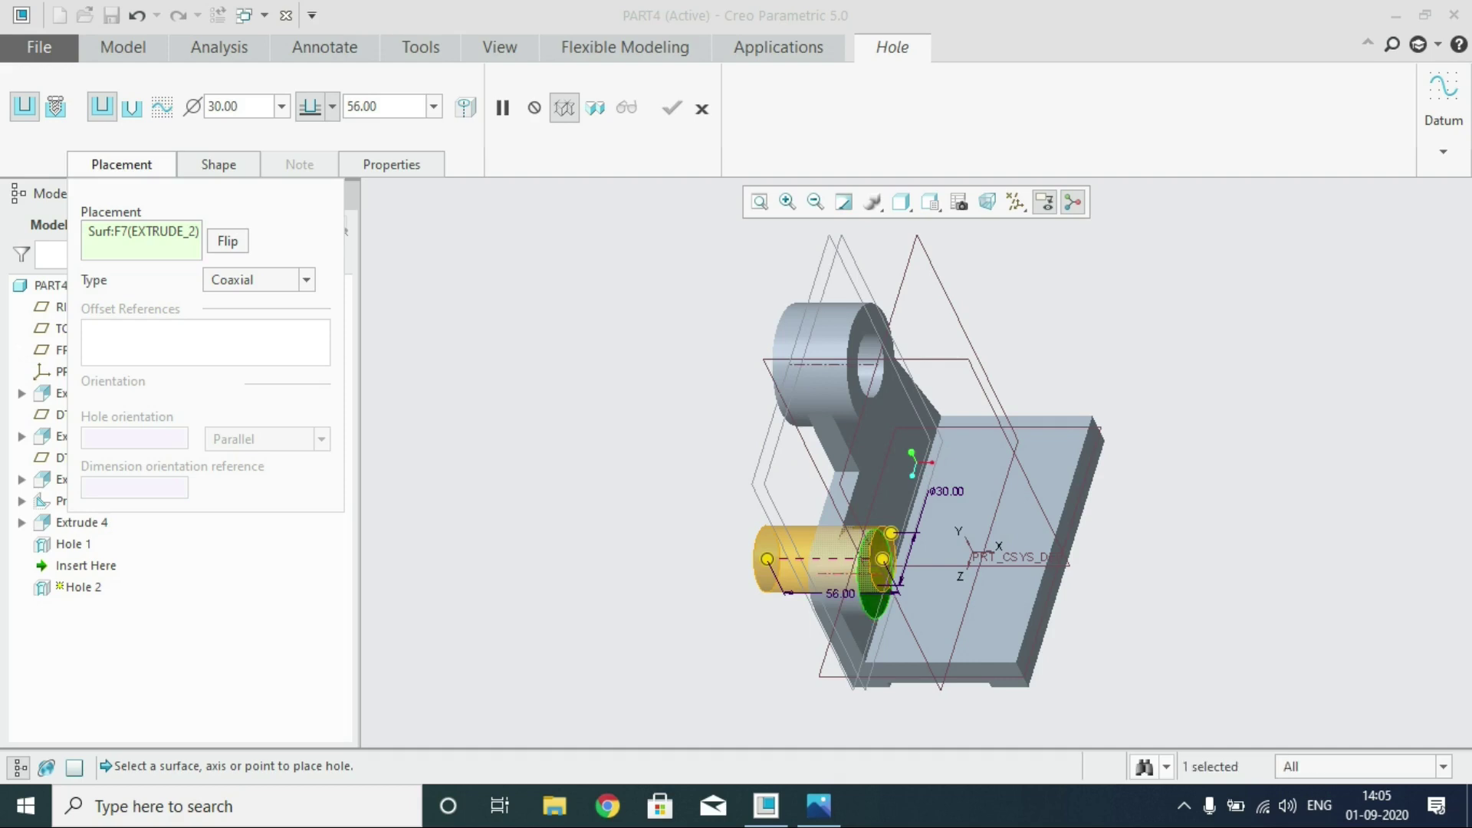
ctrl+click(837, 574)
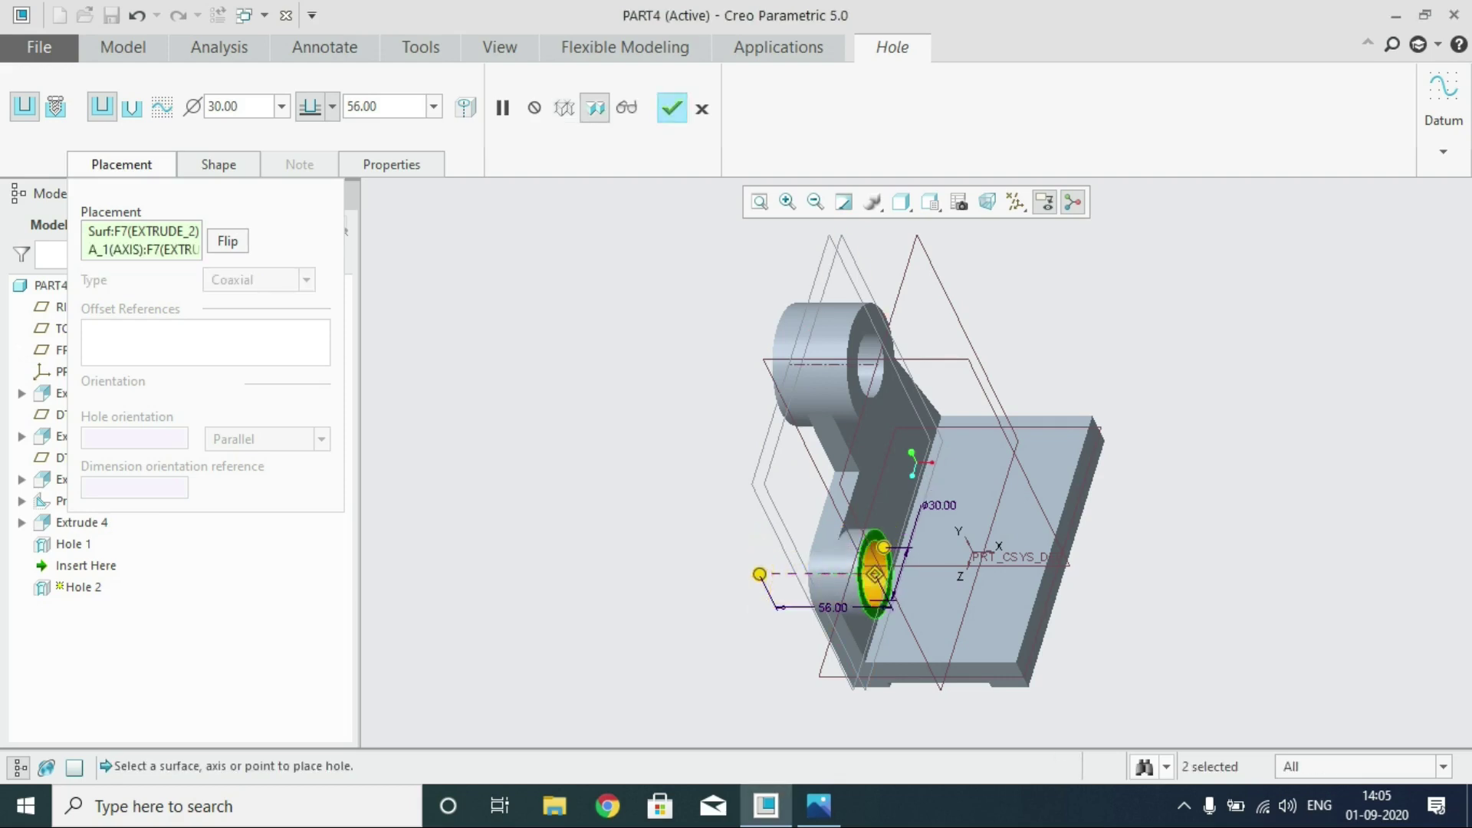
Set the lower boss hole's diameter to 18 as in the drawing, with a through-all depth, and complete the hole
click(819, 806)
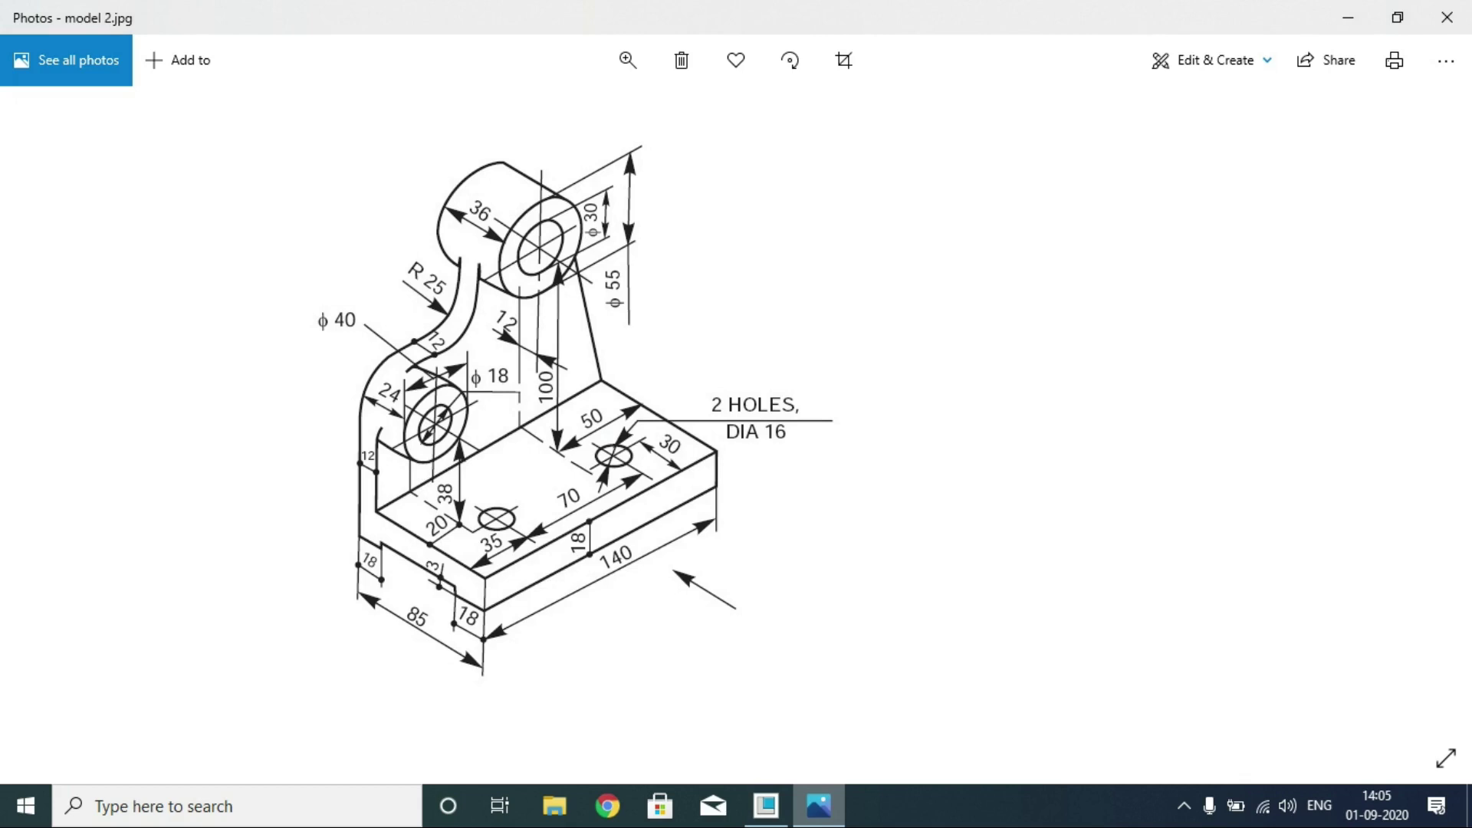
click(767, 806)
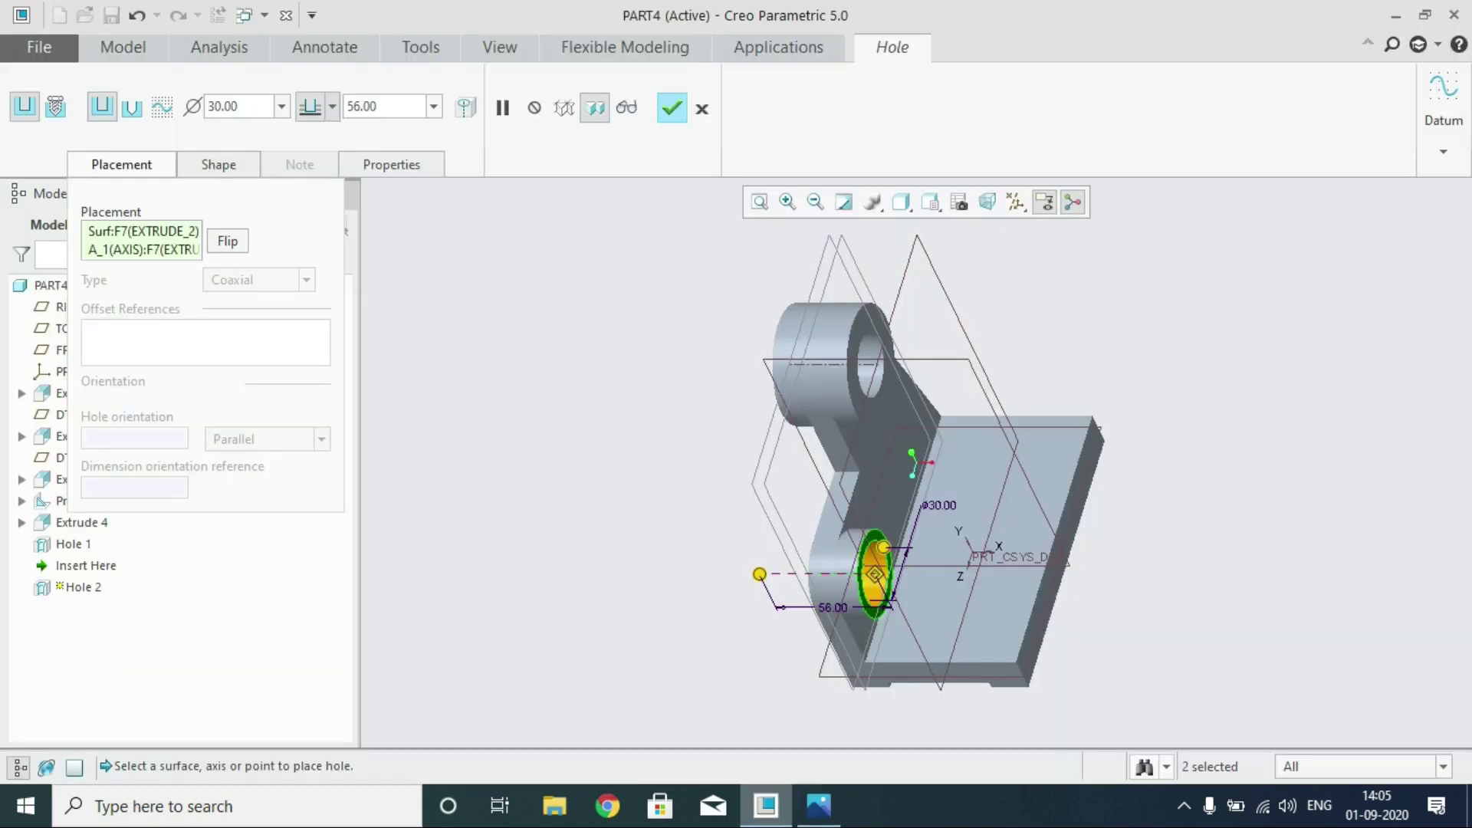
click(218, 164)
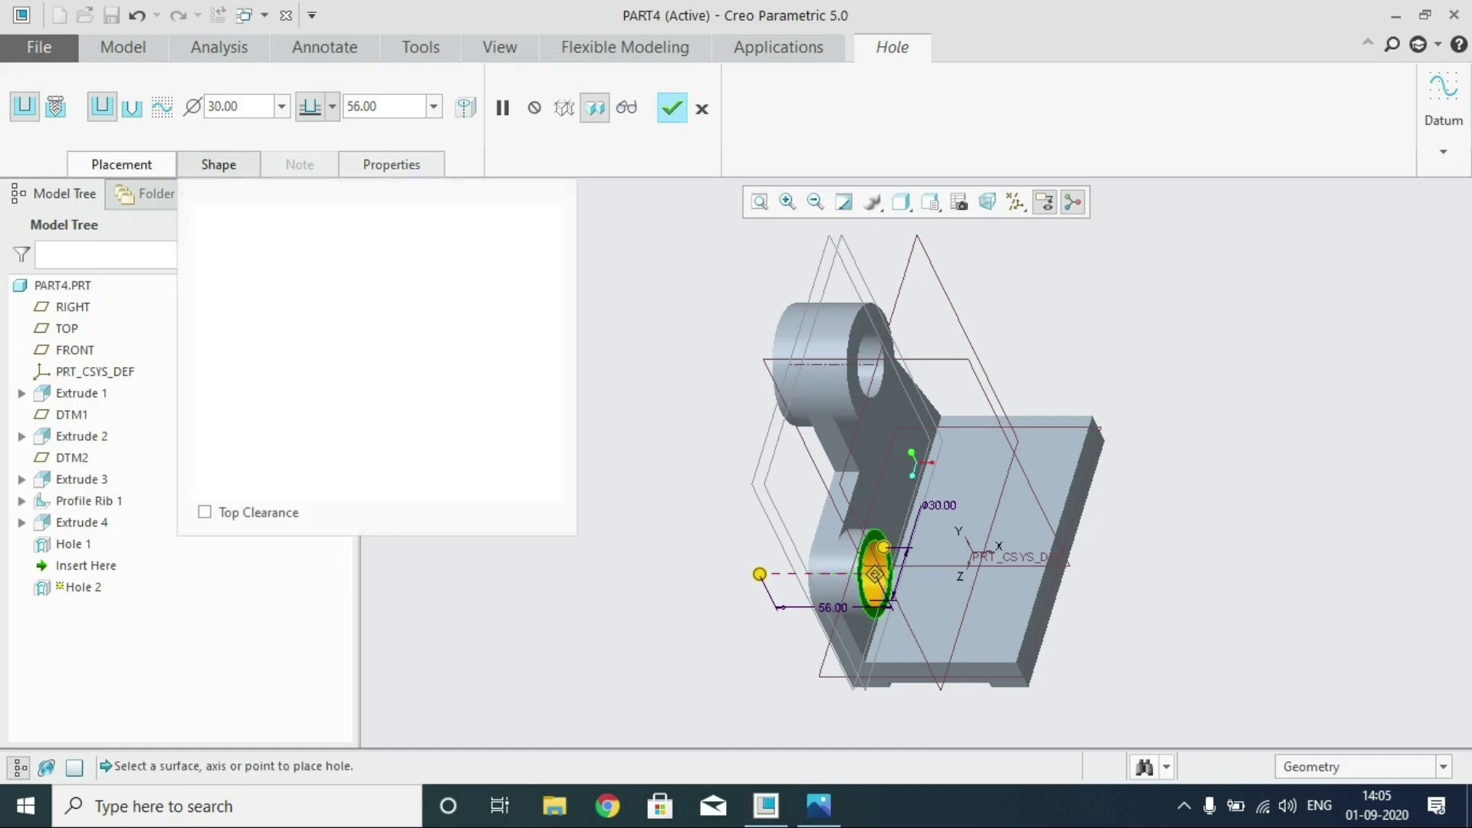
click(260, 364)
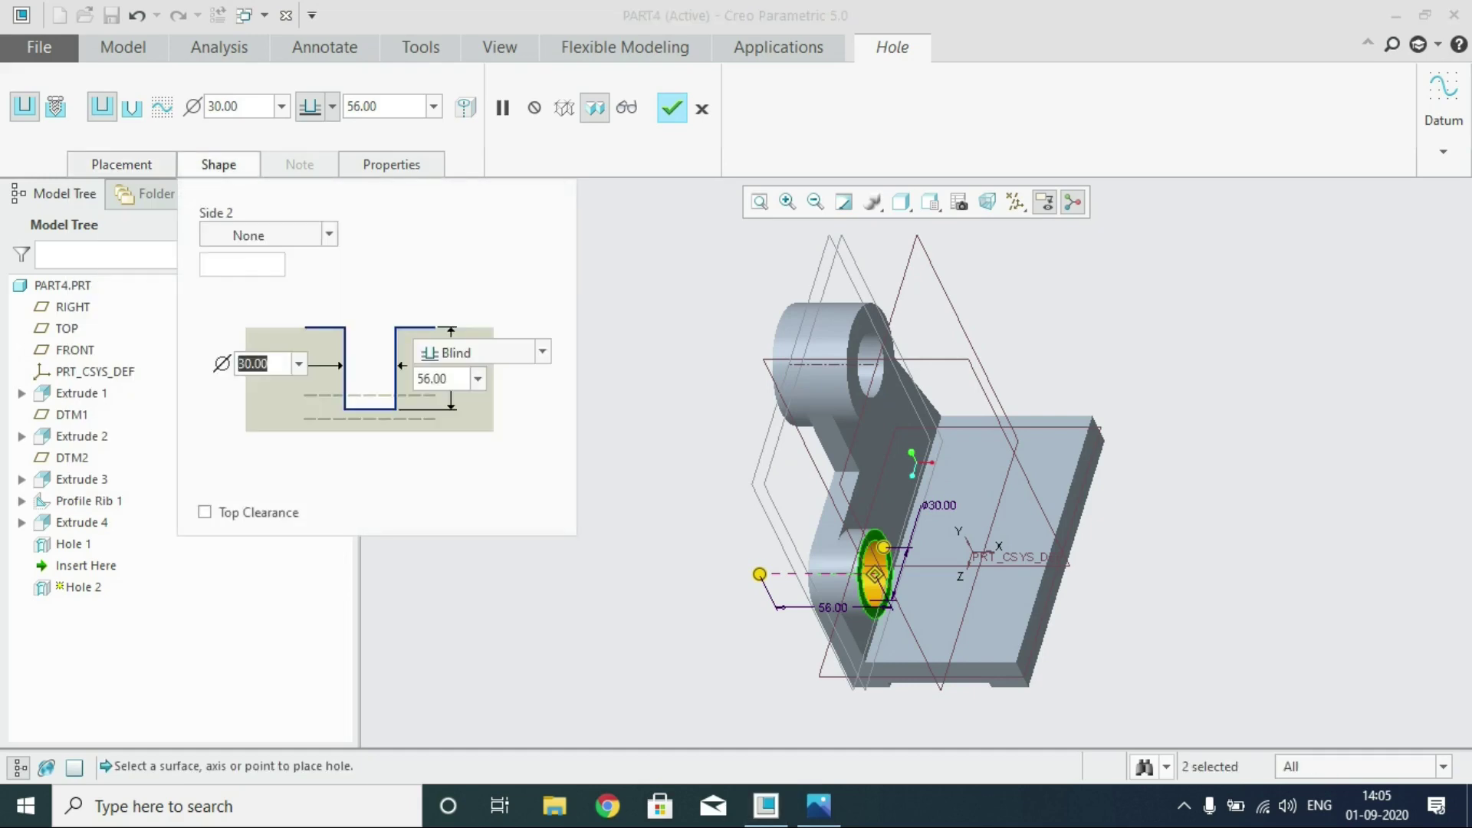
text(18)
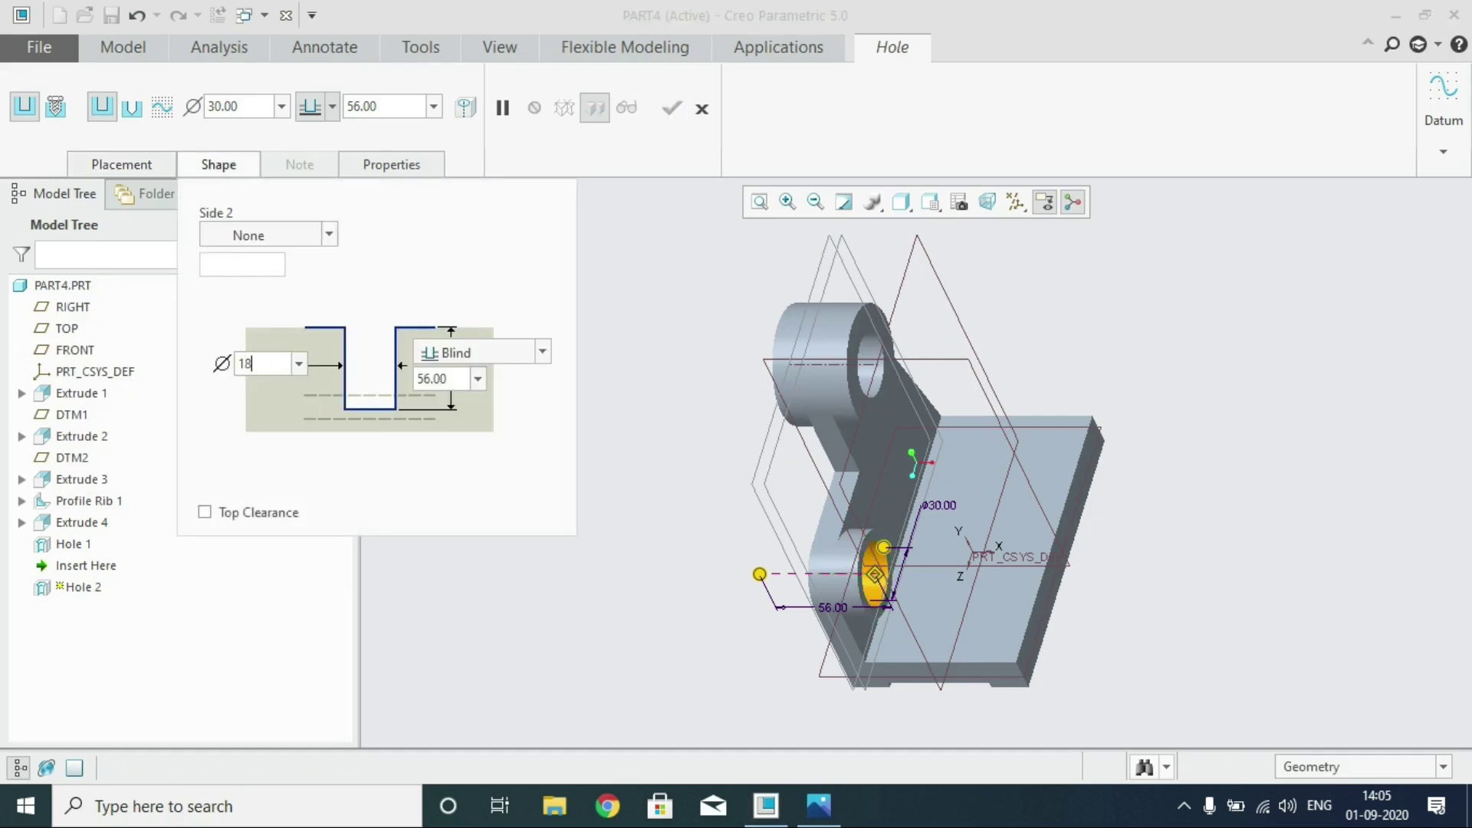
click(542, 352)
click(477, 444)
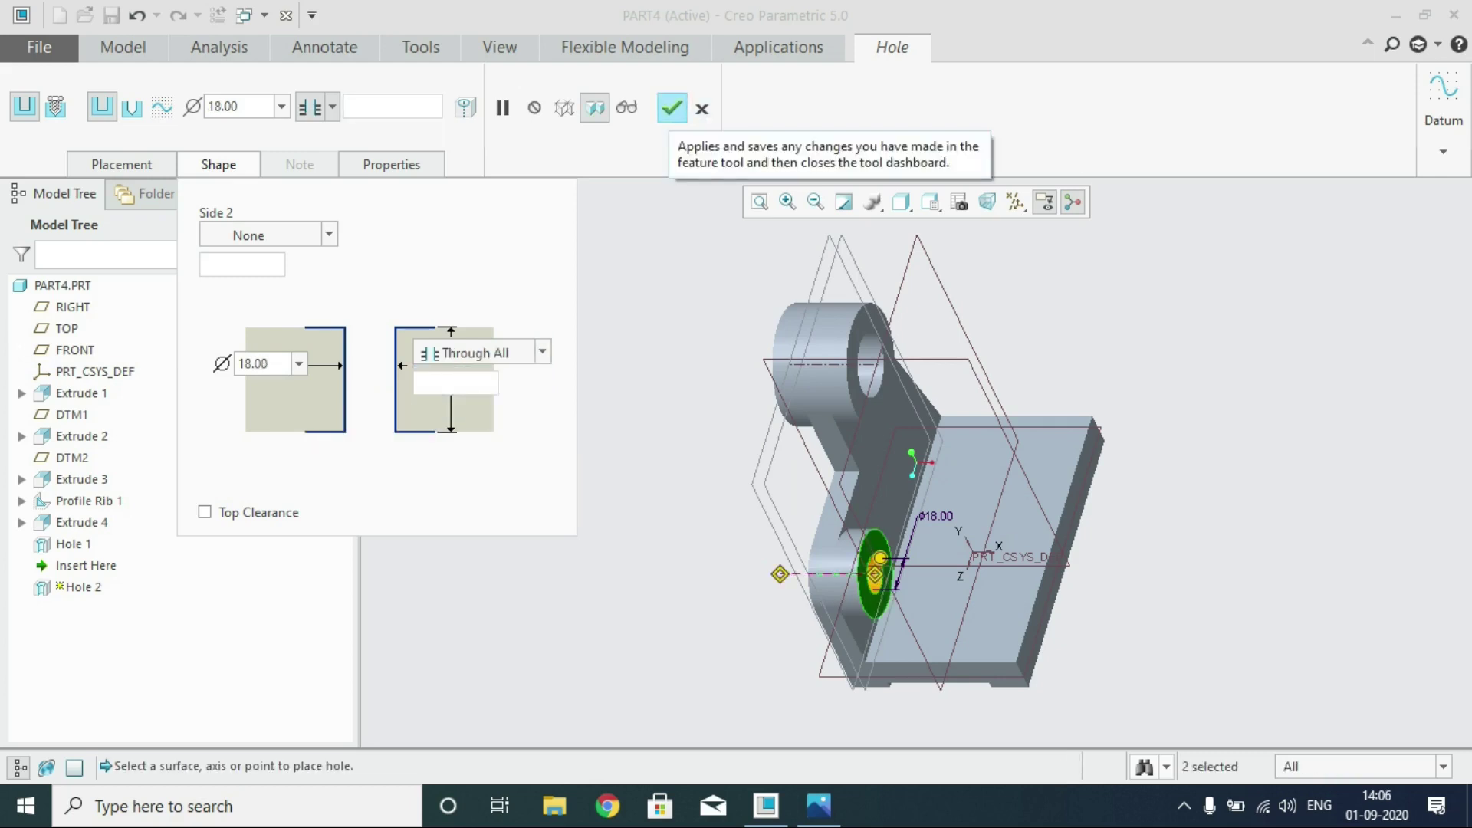
click(672, 108)
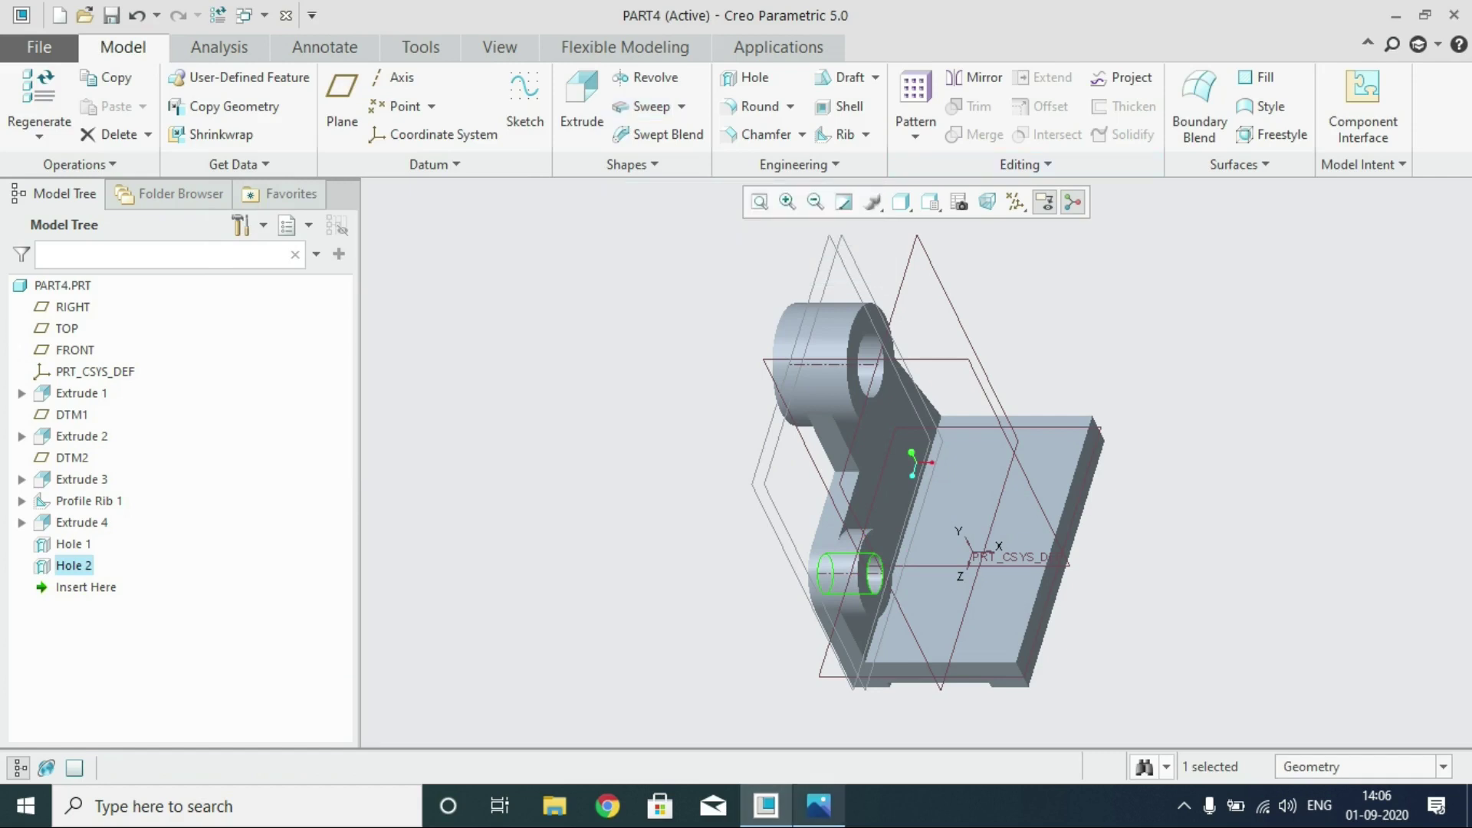
Place a linear hole on the base plate's top face, about 16.6 from the long outer edge and 23.6 from the front edge
click(819, 806)
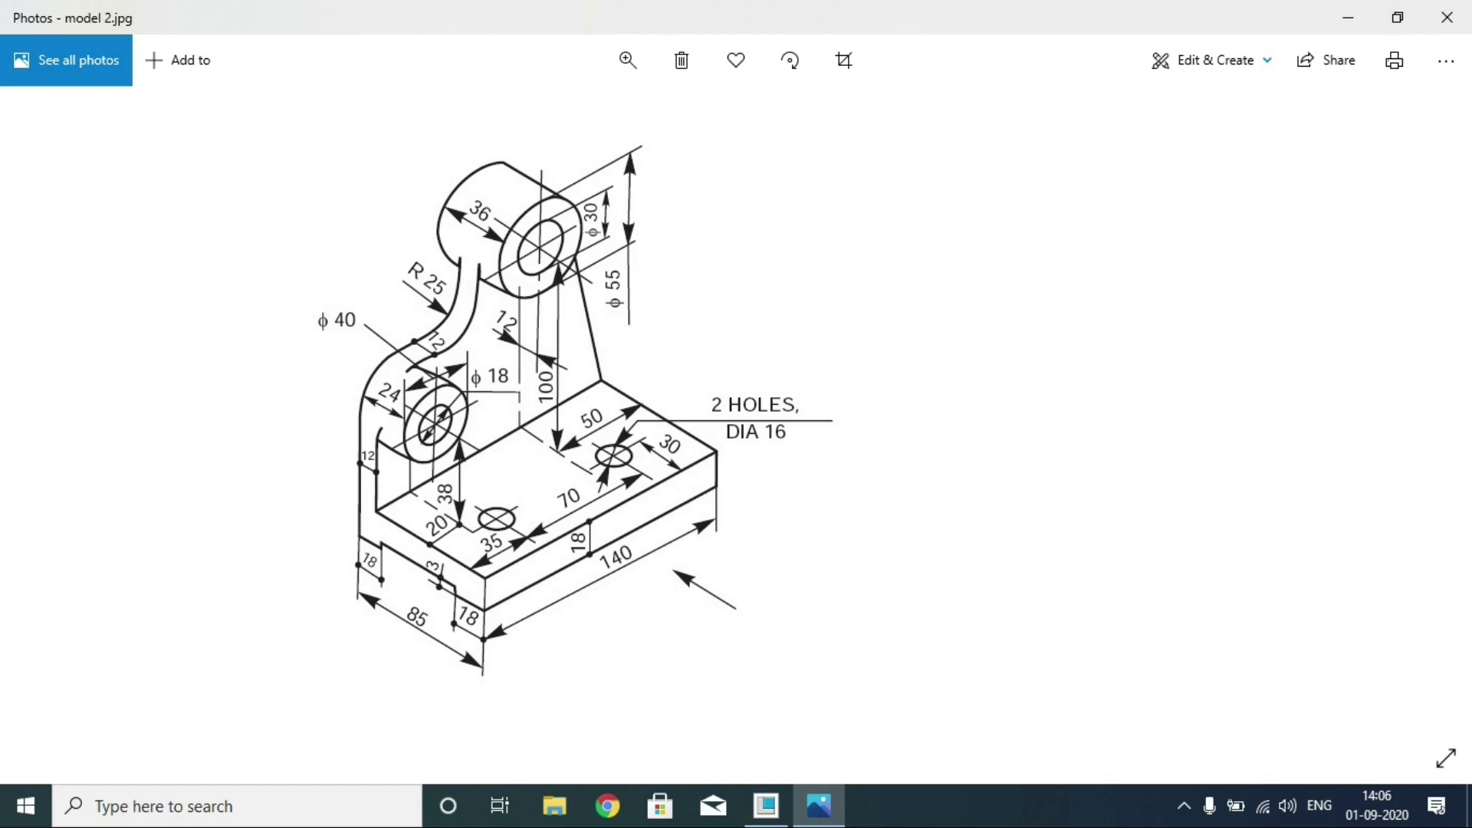
mouse_move(819, 806)
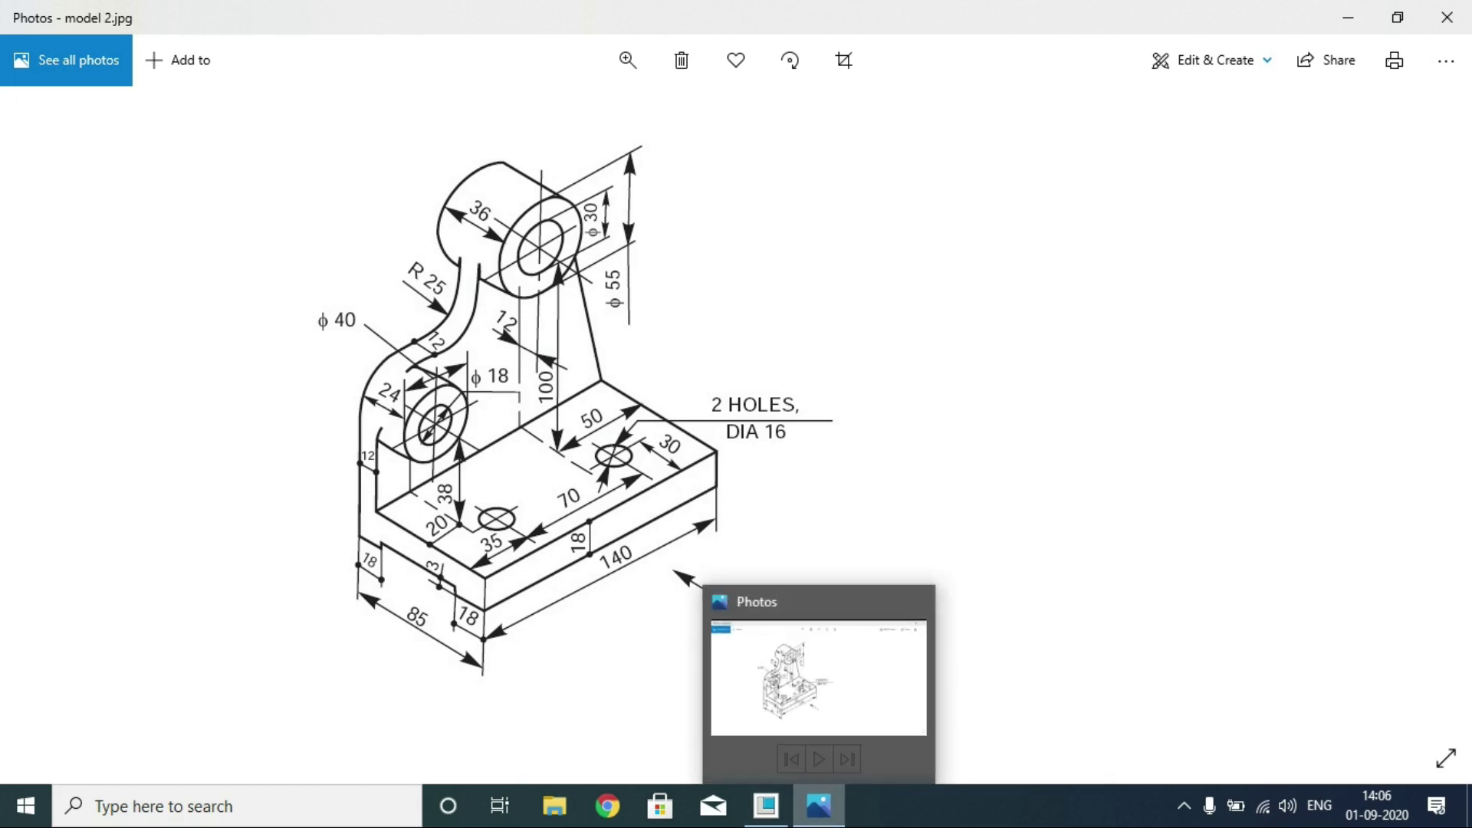
click(766, 805)
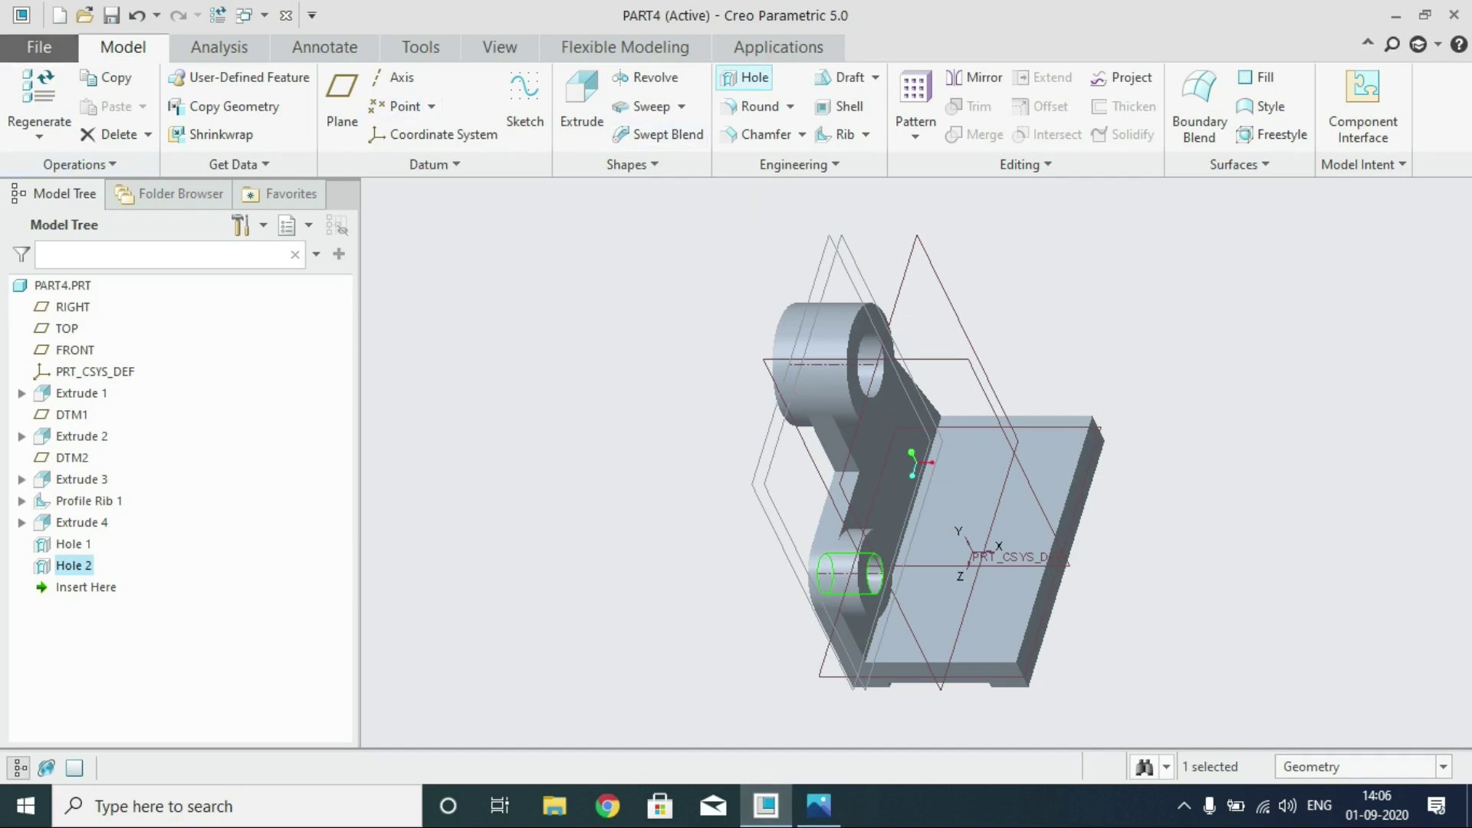
click(748, 77)
click(995, 620)
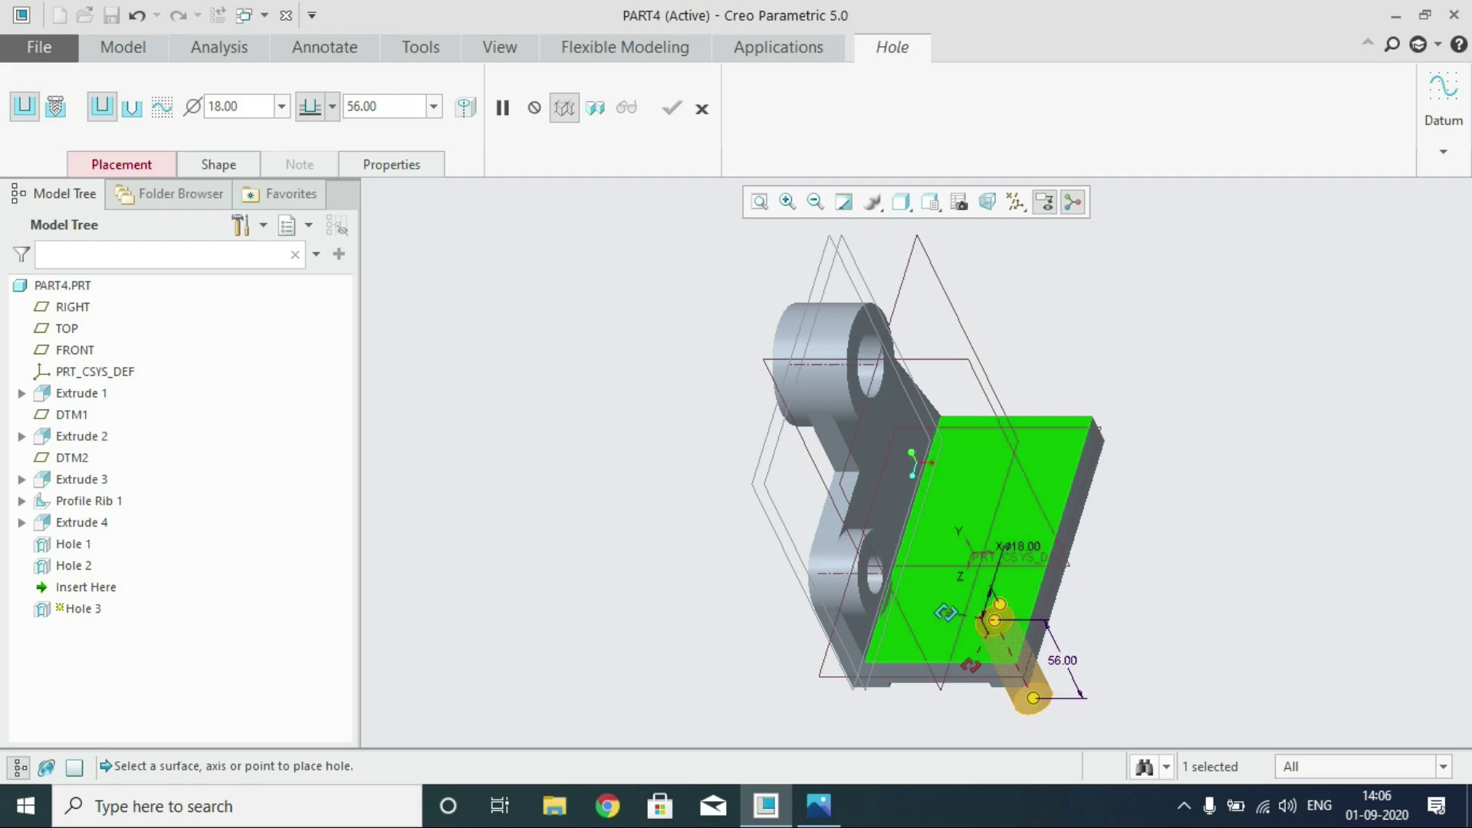
drag(945, 612, 1040, 591)
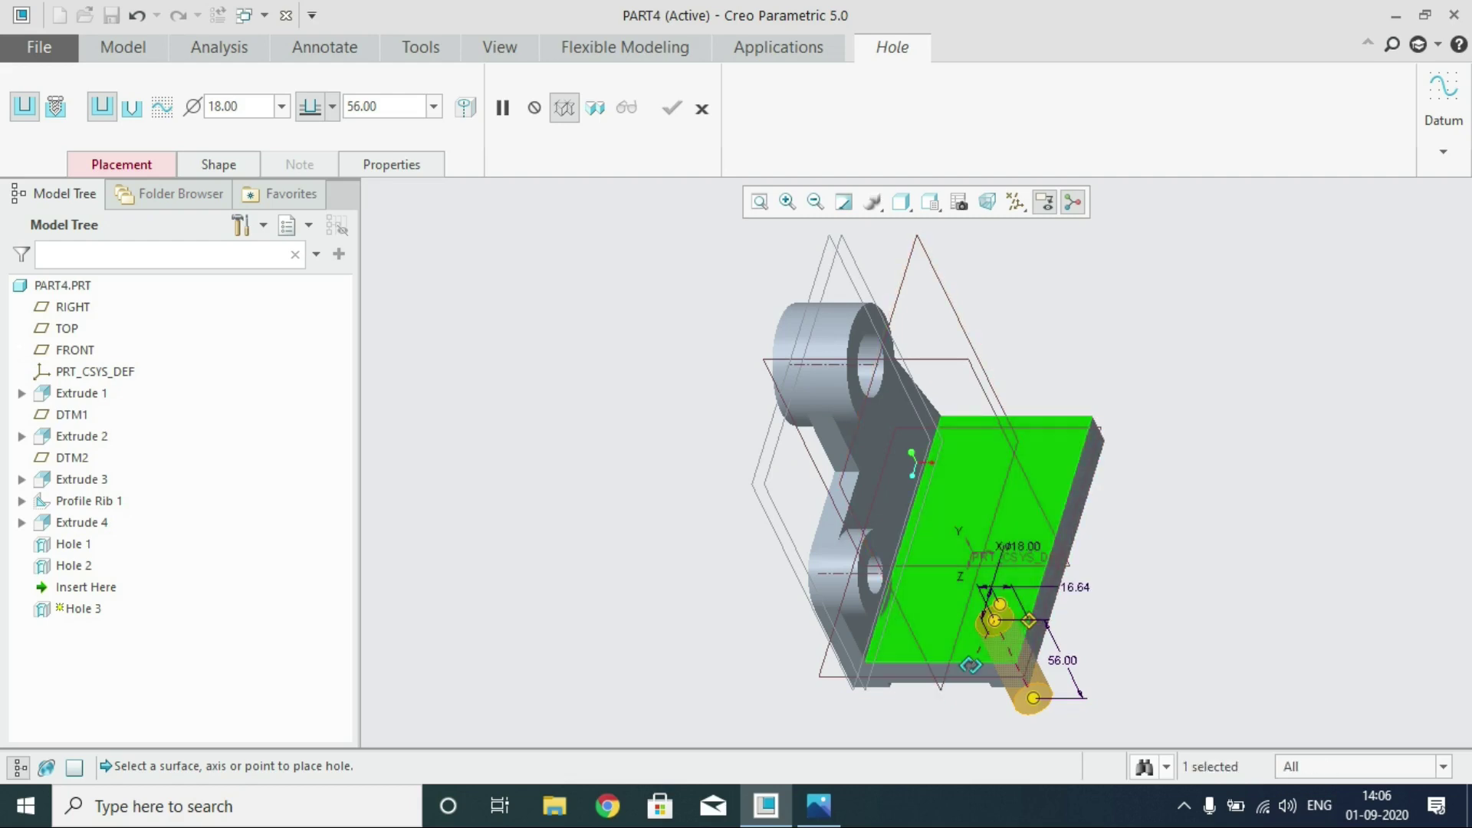
drag(971, 665, 964, 661)
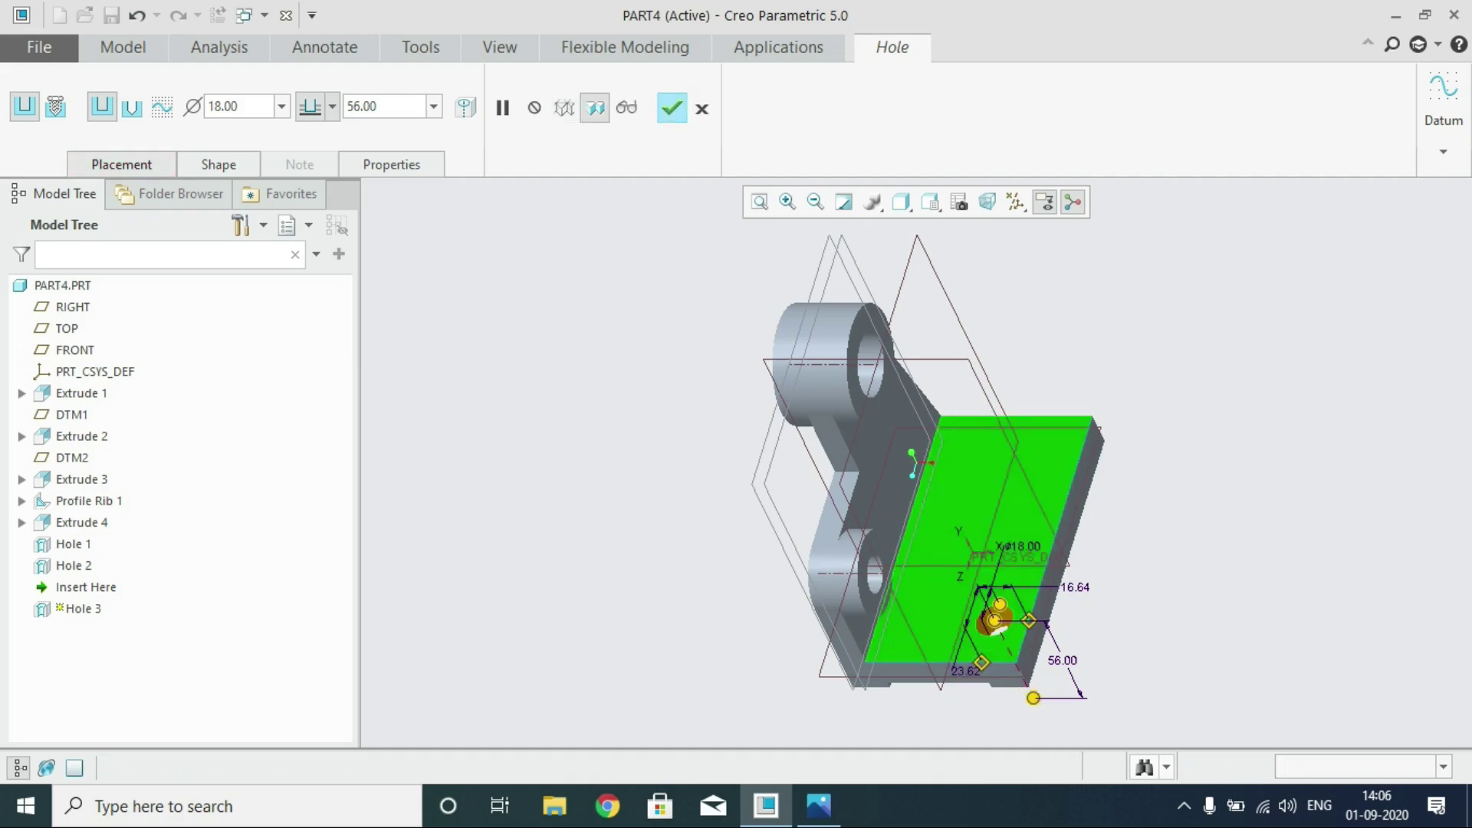
Set the base plate hole's offsets from the drawing: 30 from the long outer edge and 35 from the front edge
click(122, 164)
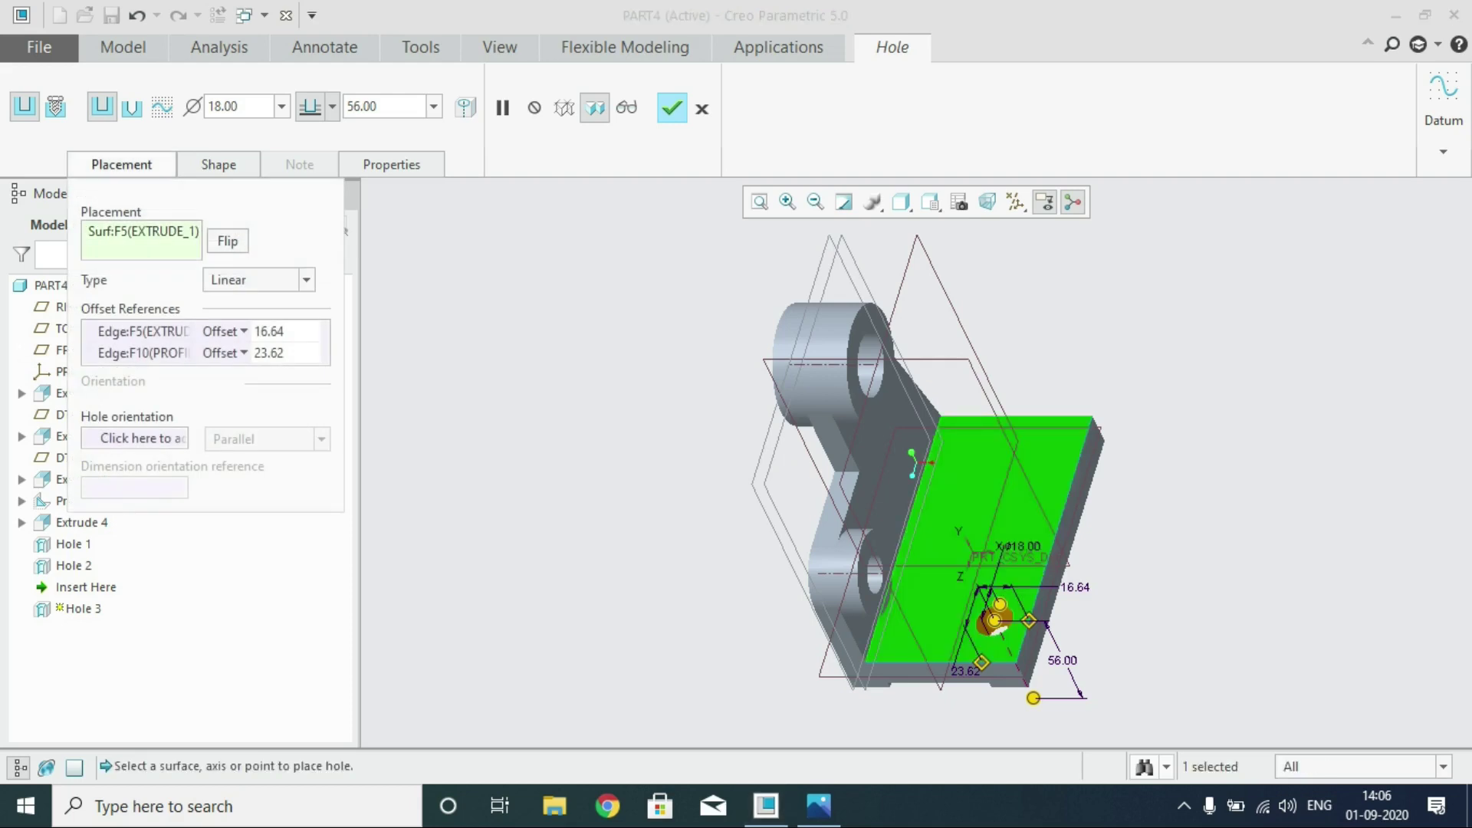
double_click(280, 331)
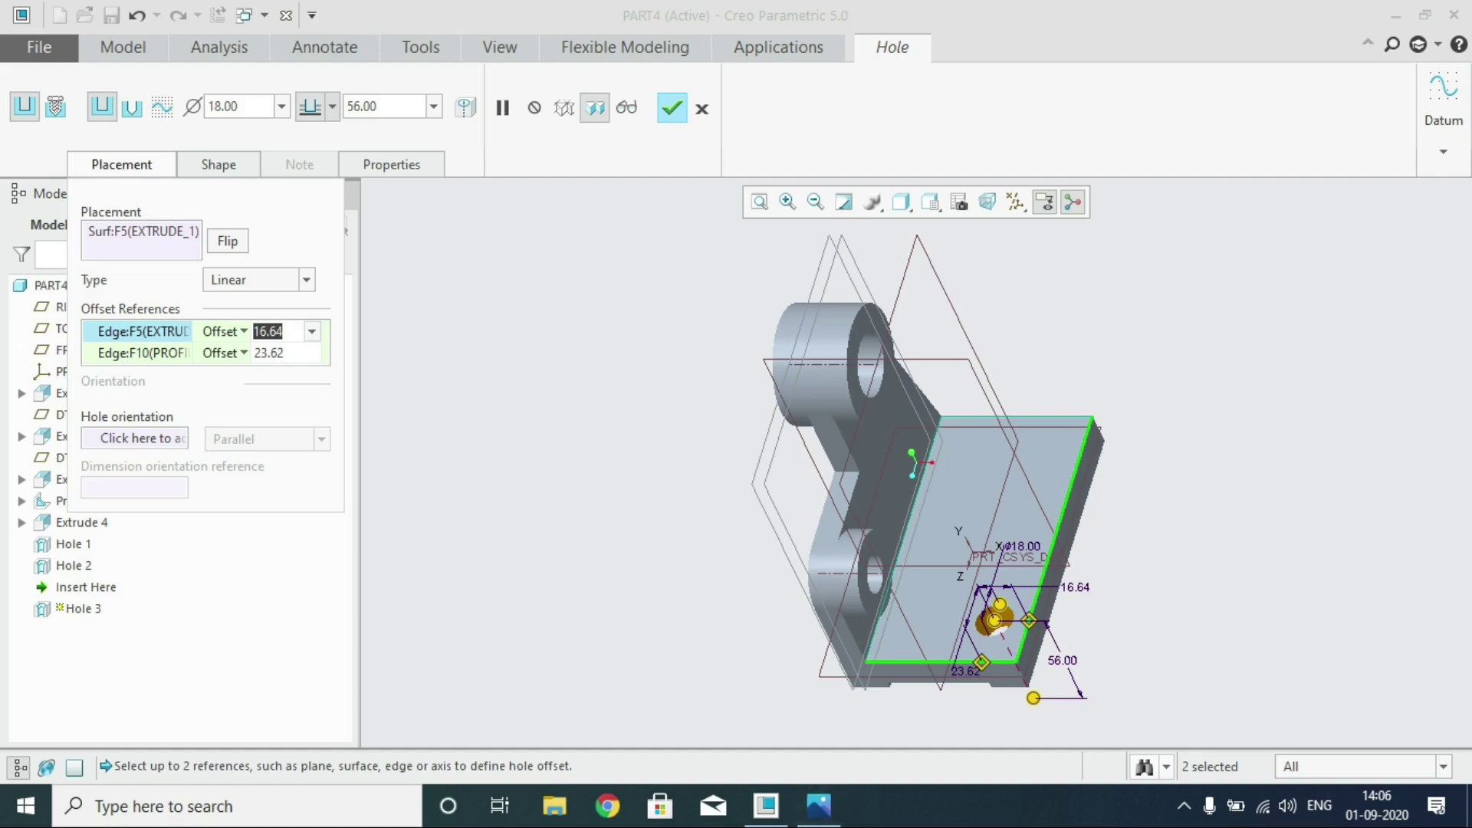
click(819, 806)
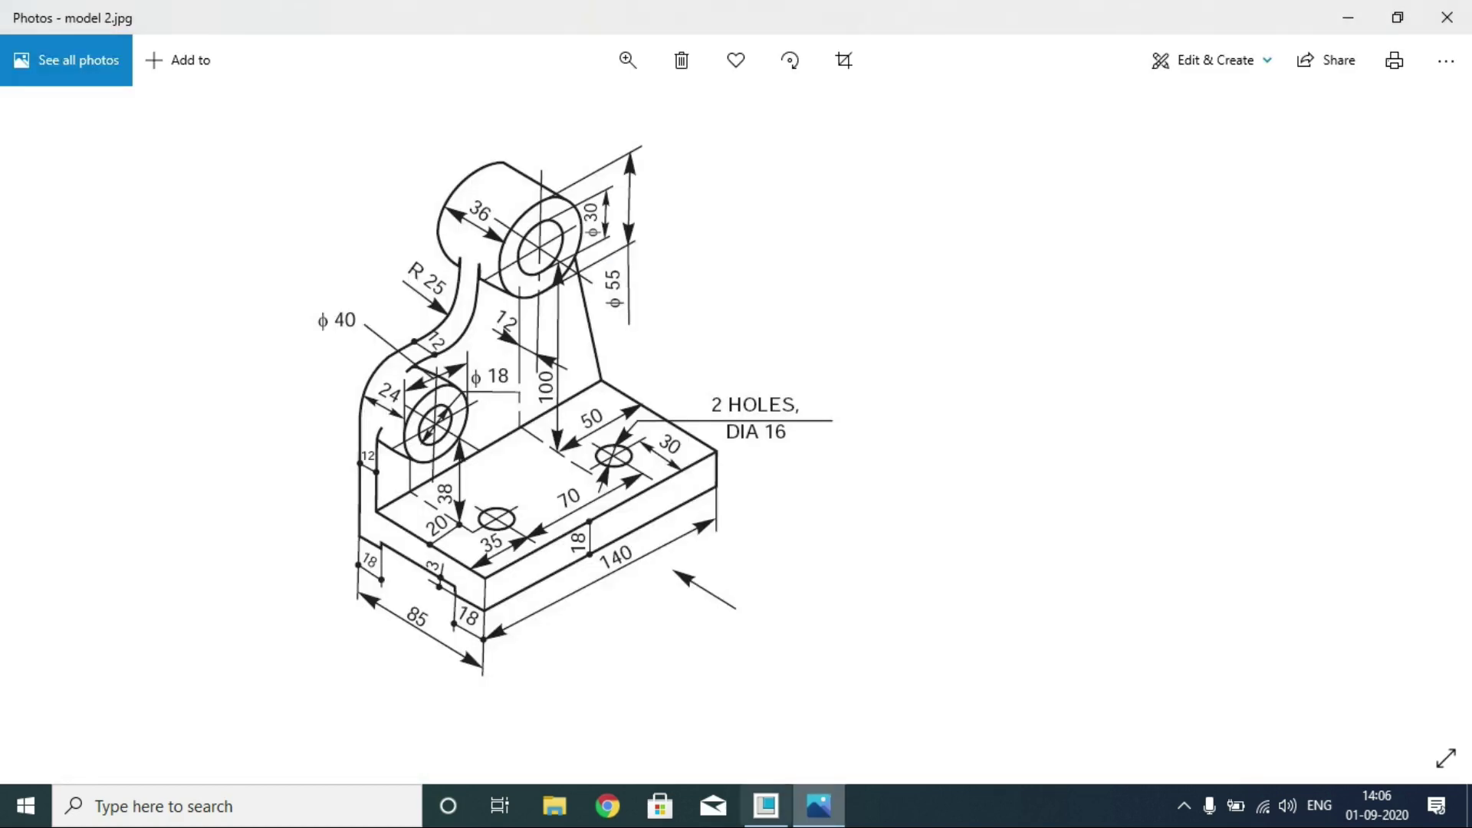
click(765, 806)
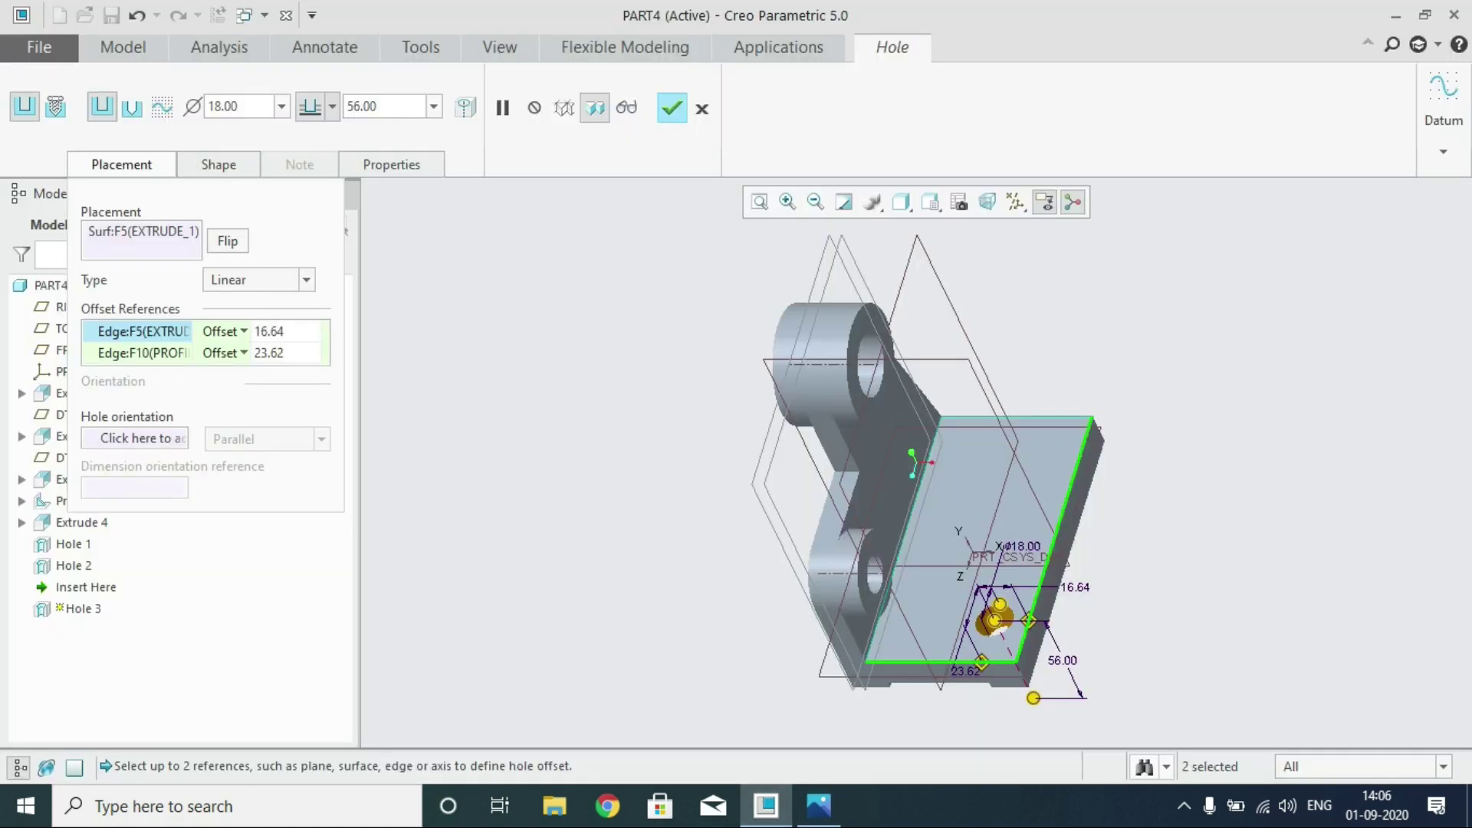
click(282, 332)
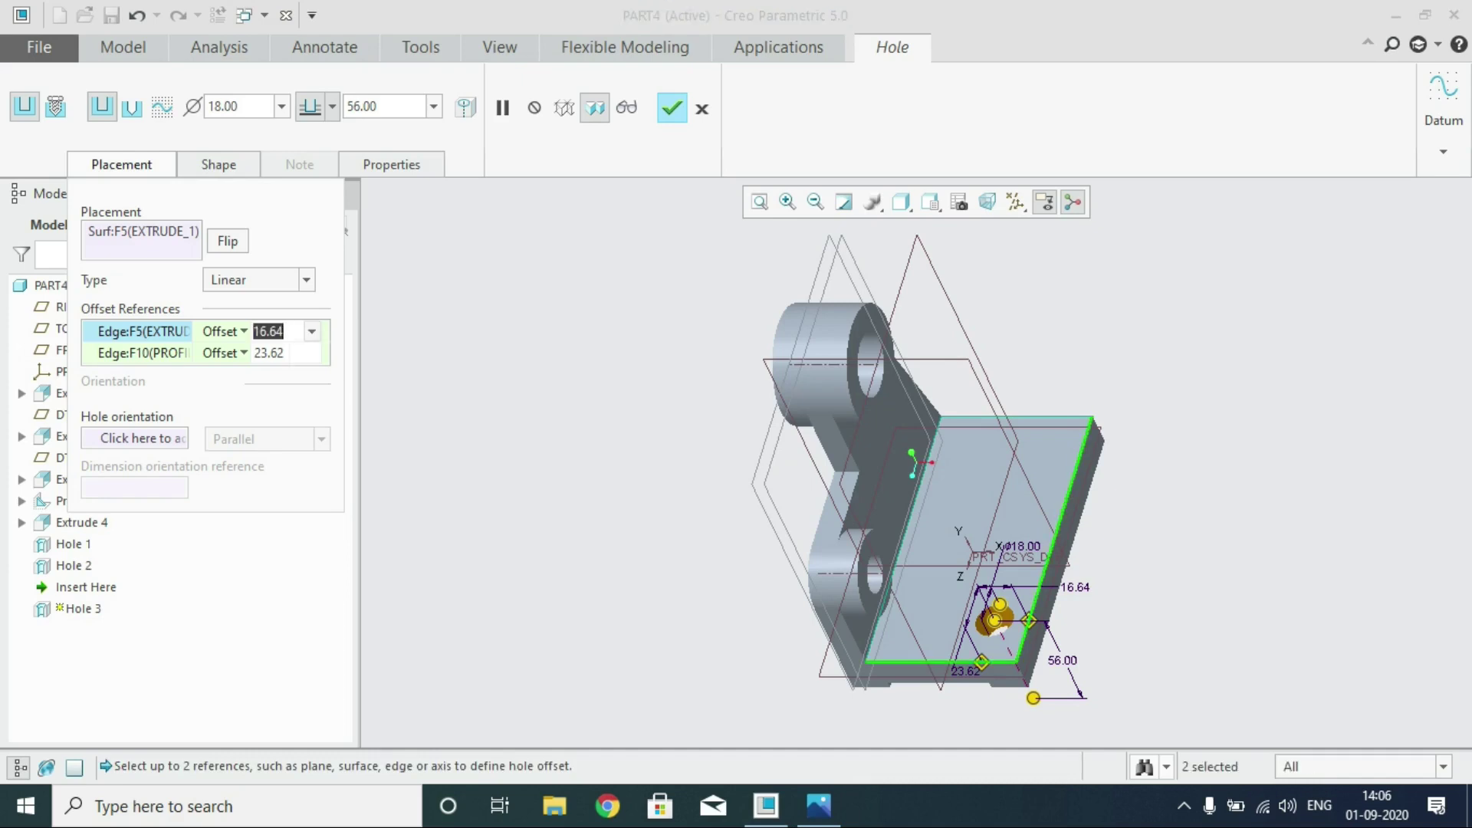
text(30)
key(Return)
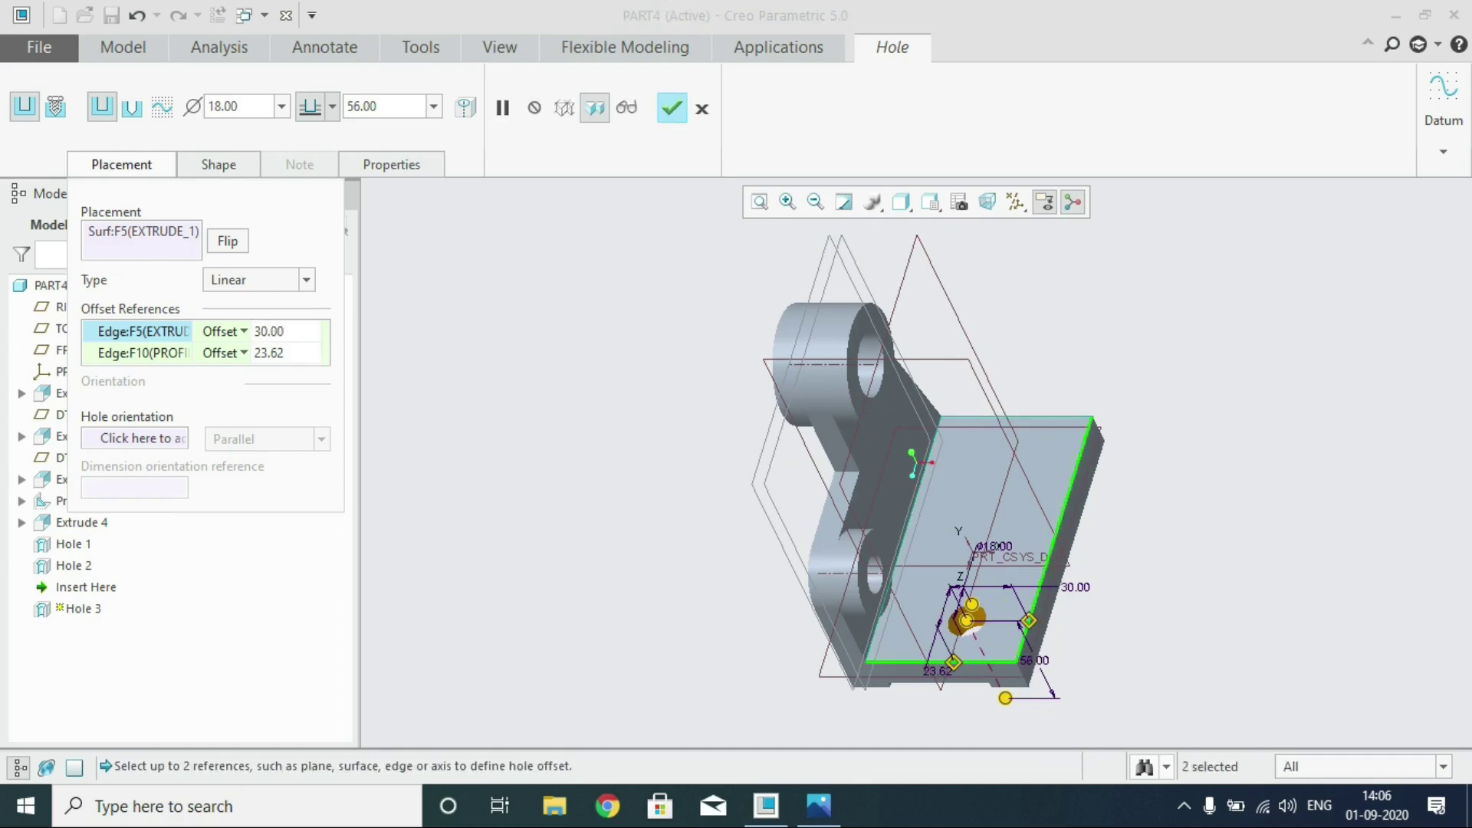
click(282, 354)
text(35)
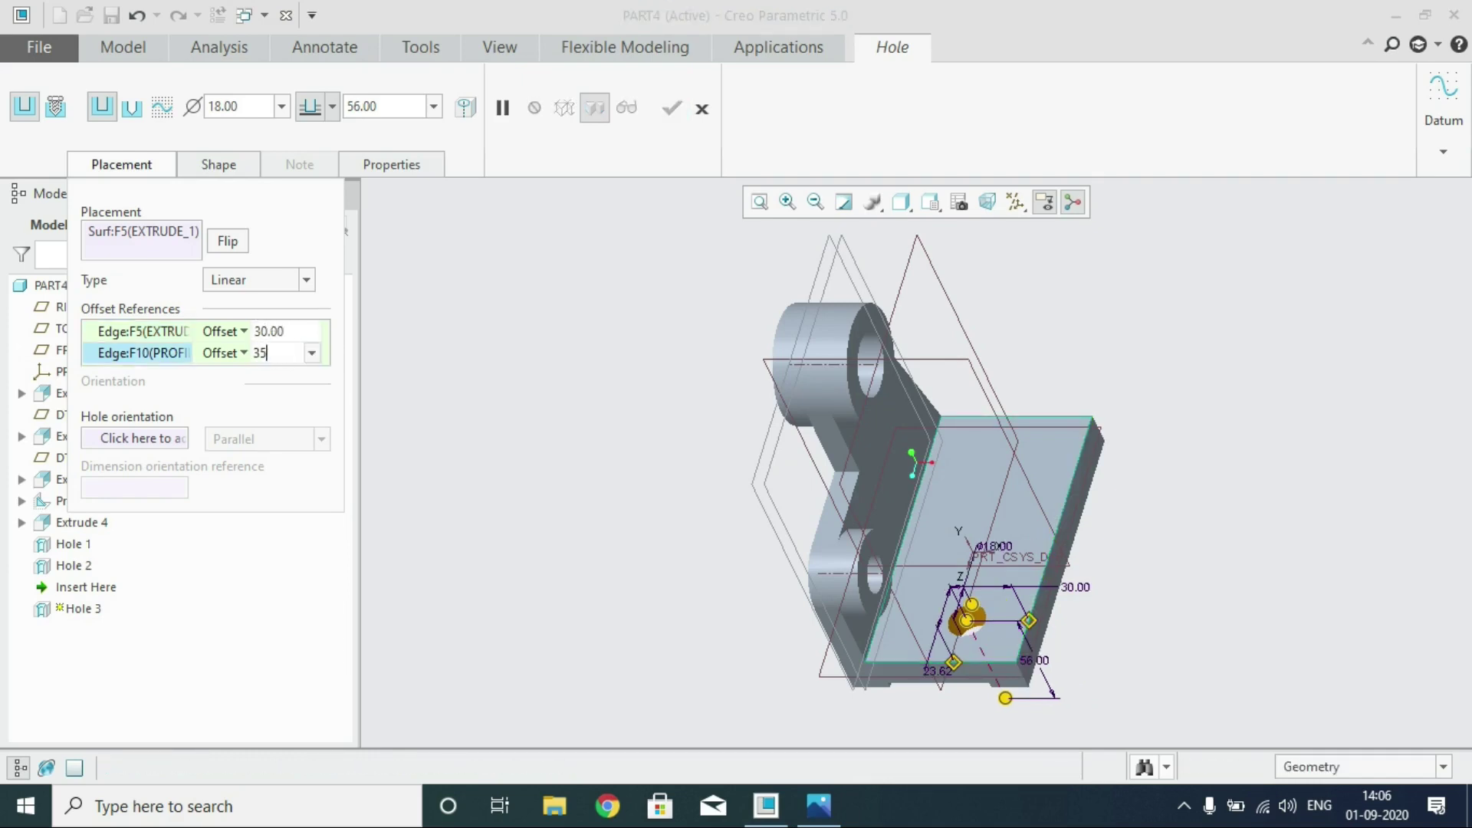
key(Return)
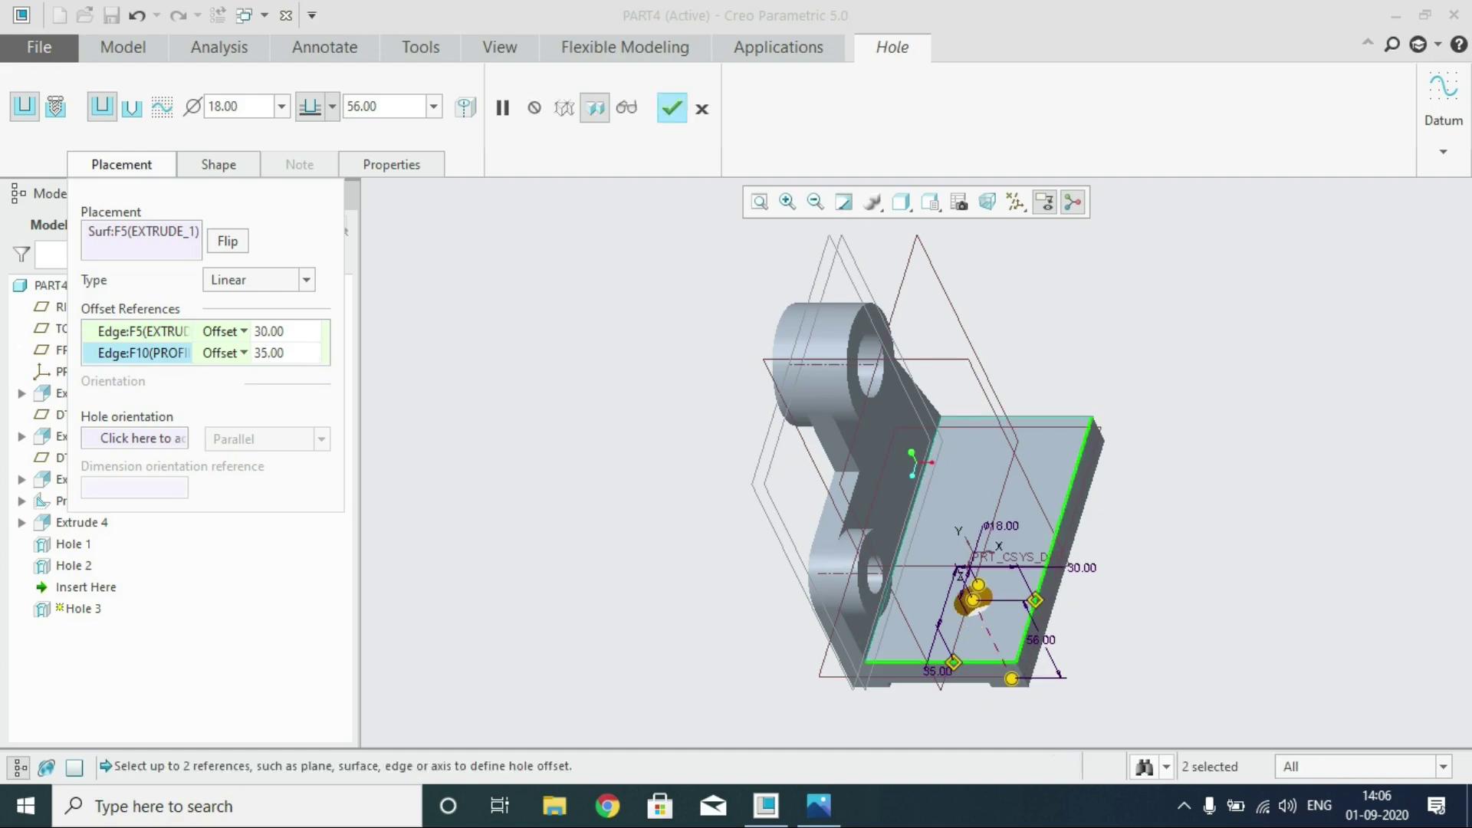
Set the base plate hole's diameter to 16 as in the drawing and complete the hole
click(218, 165)
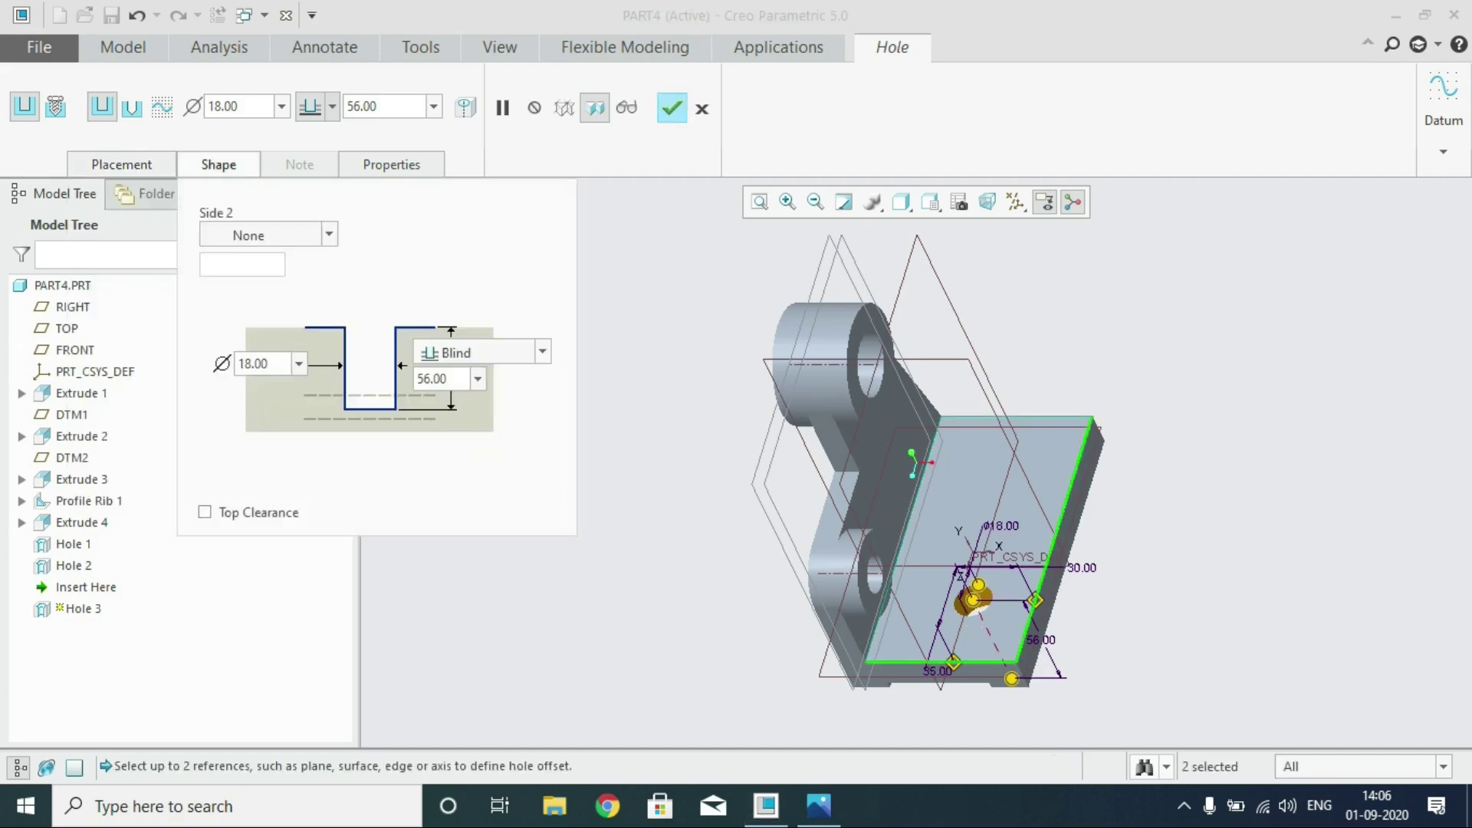
click(819, 806)
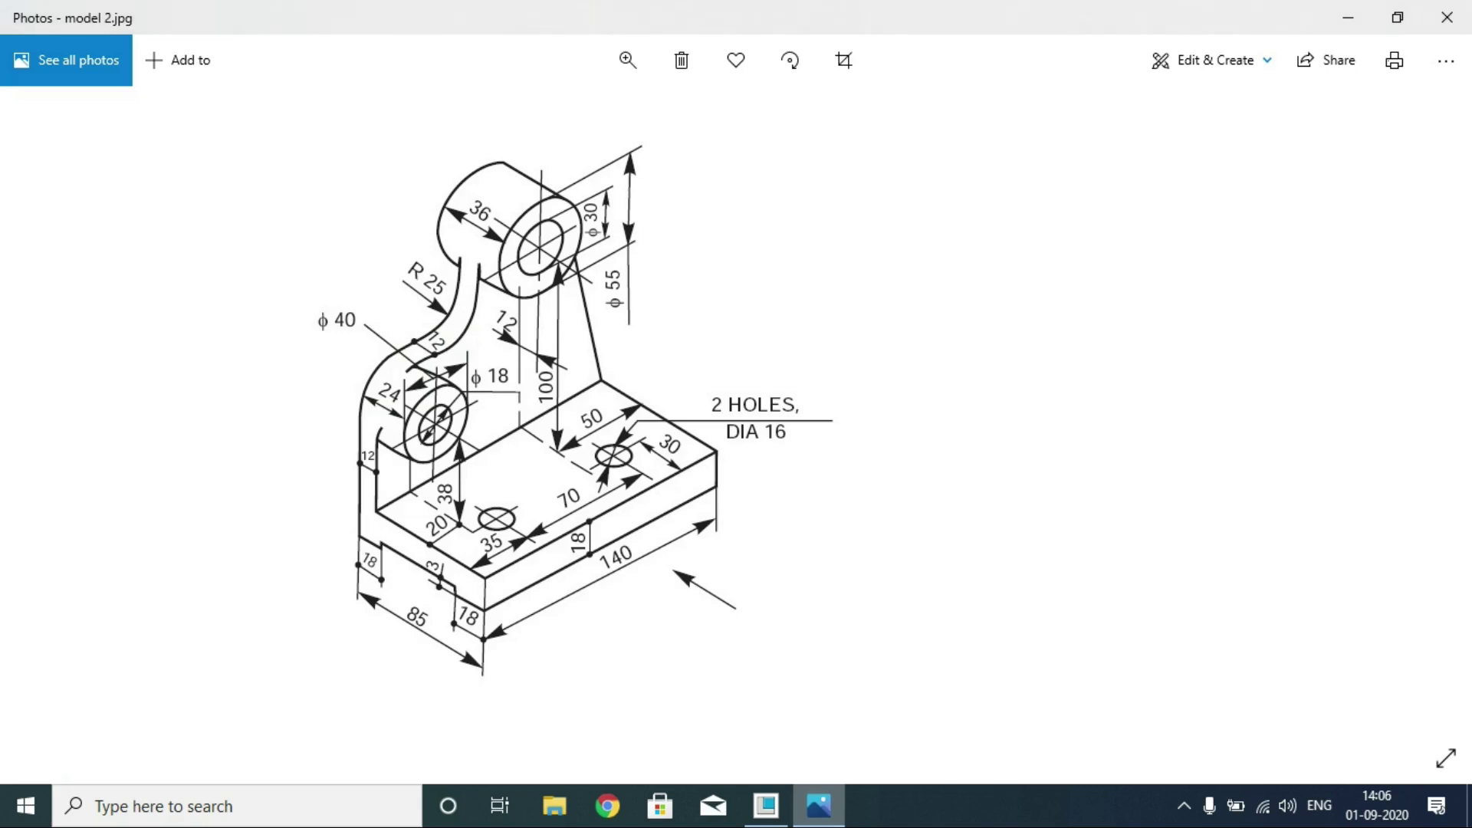
click(766, 806)
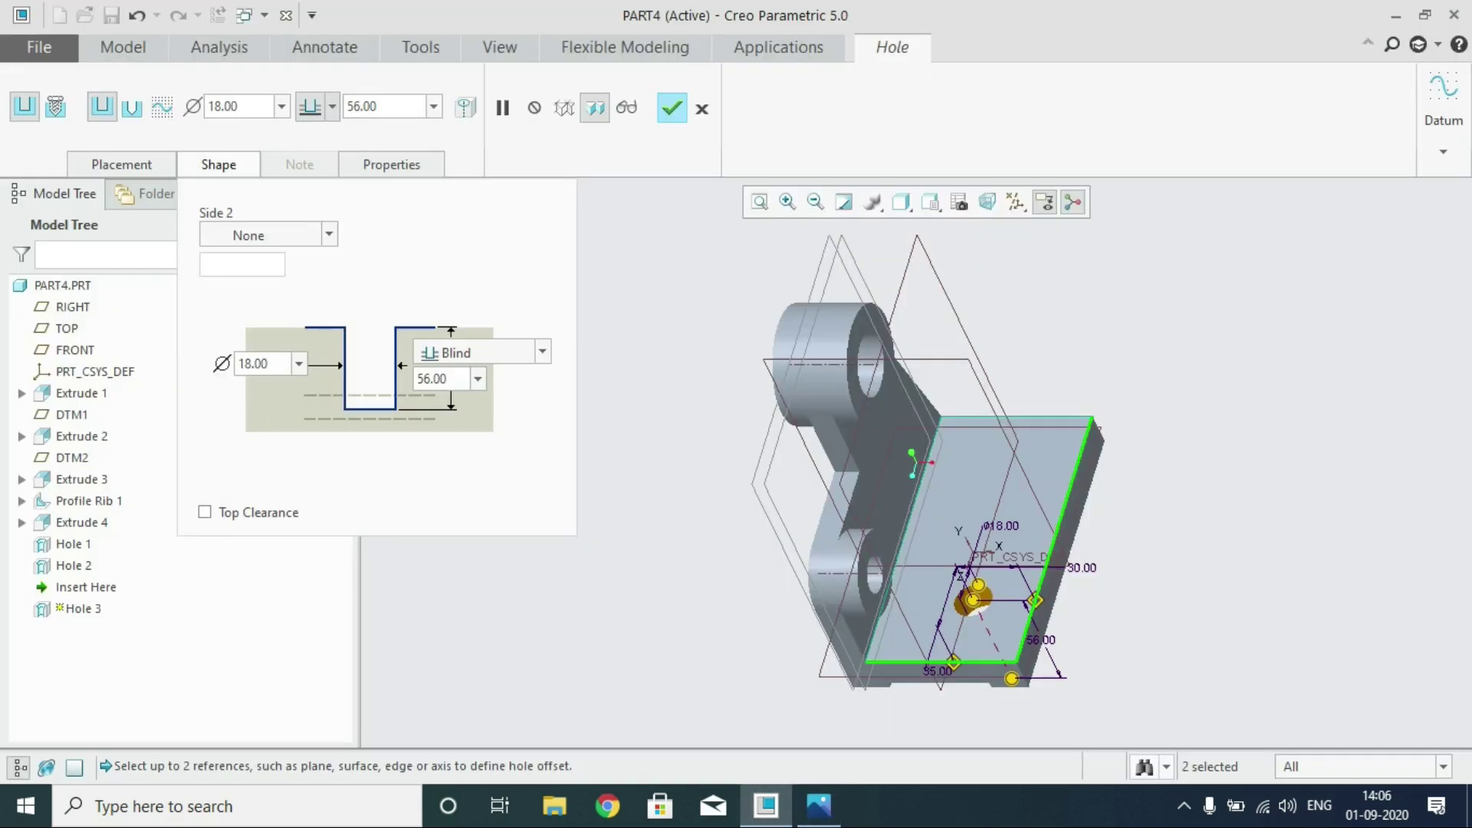
drag(270, 364, 236, 364)
text(16)
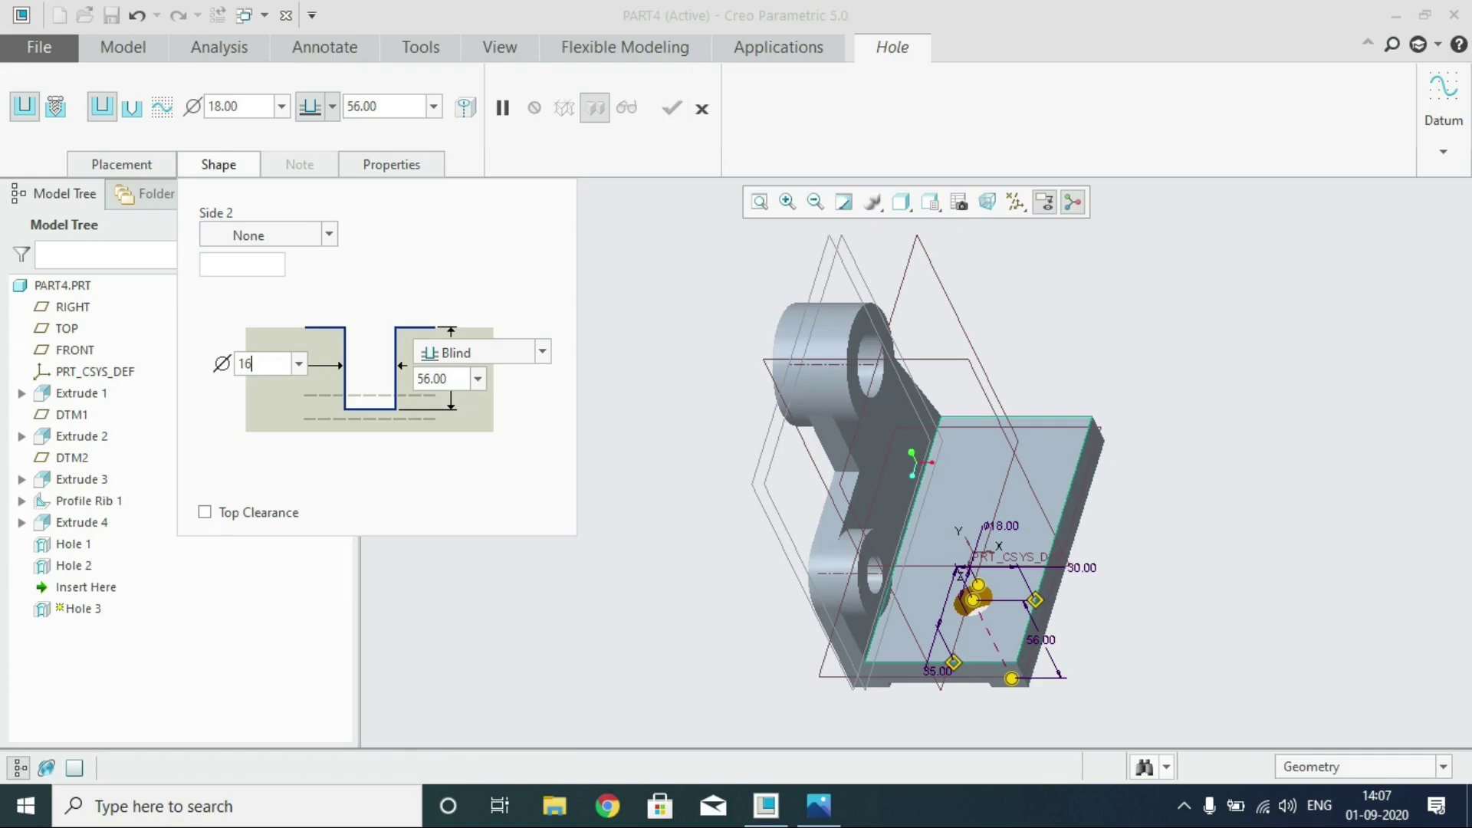
key(Return)
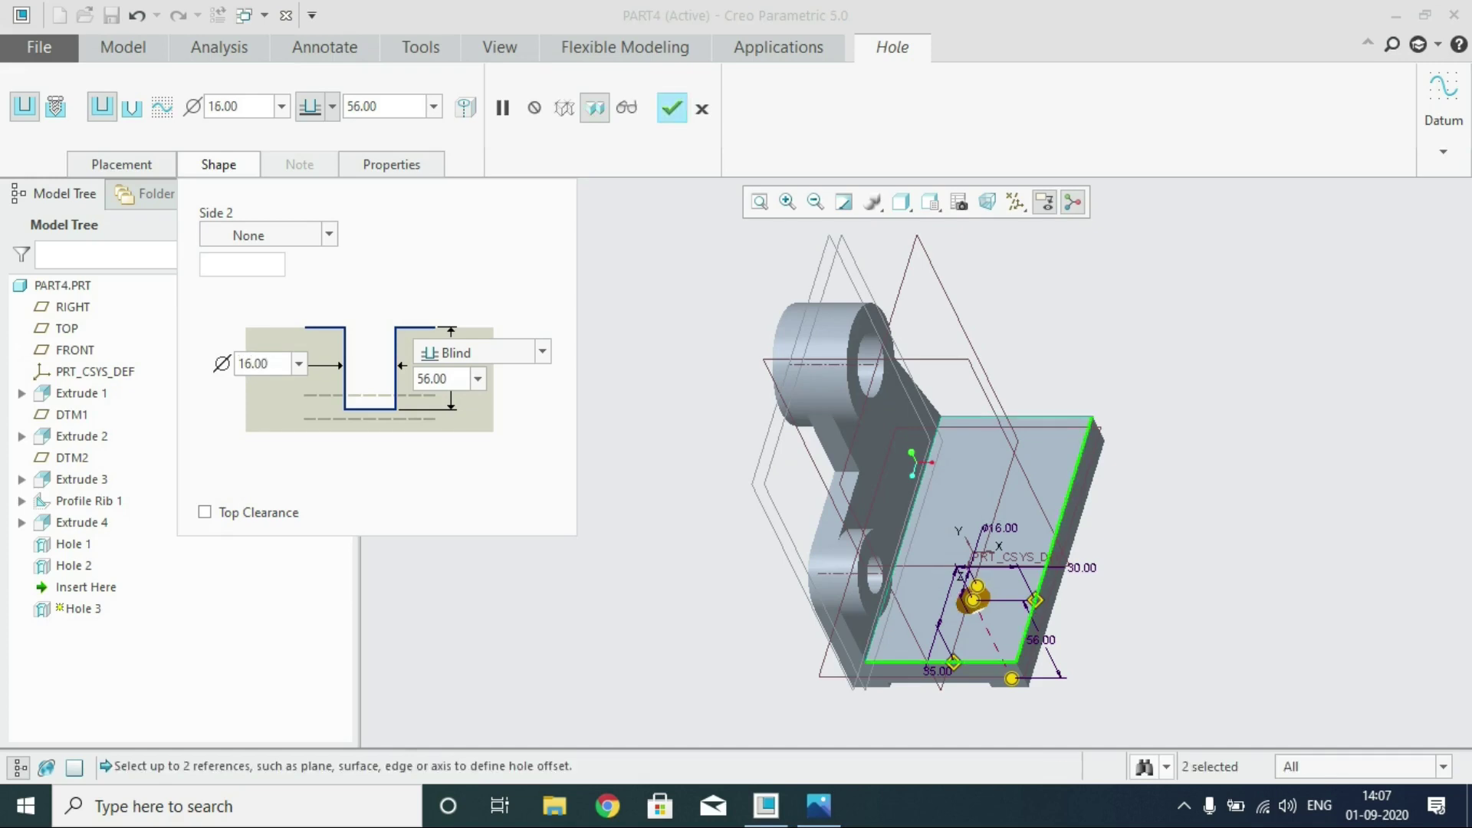
click(672, 109)
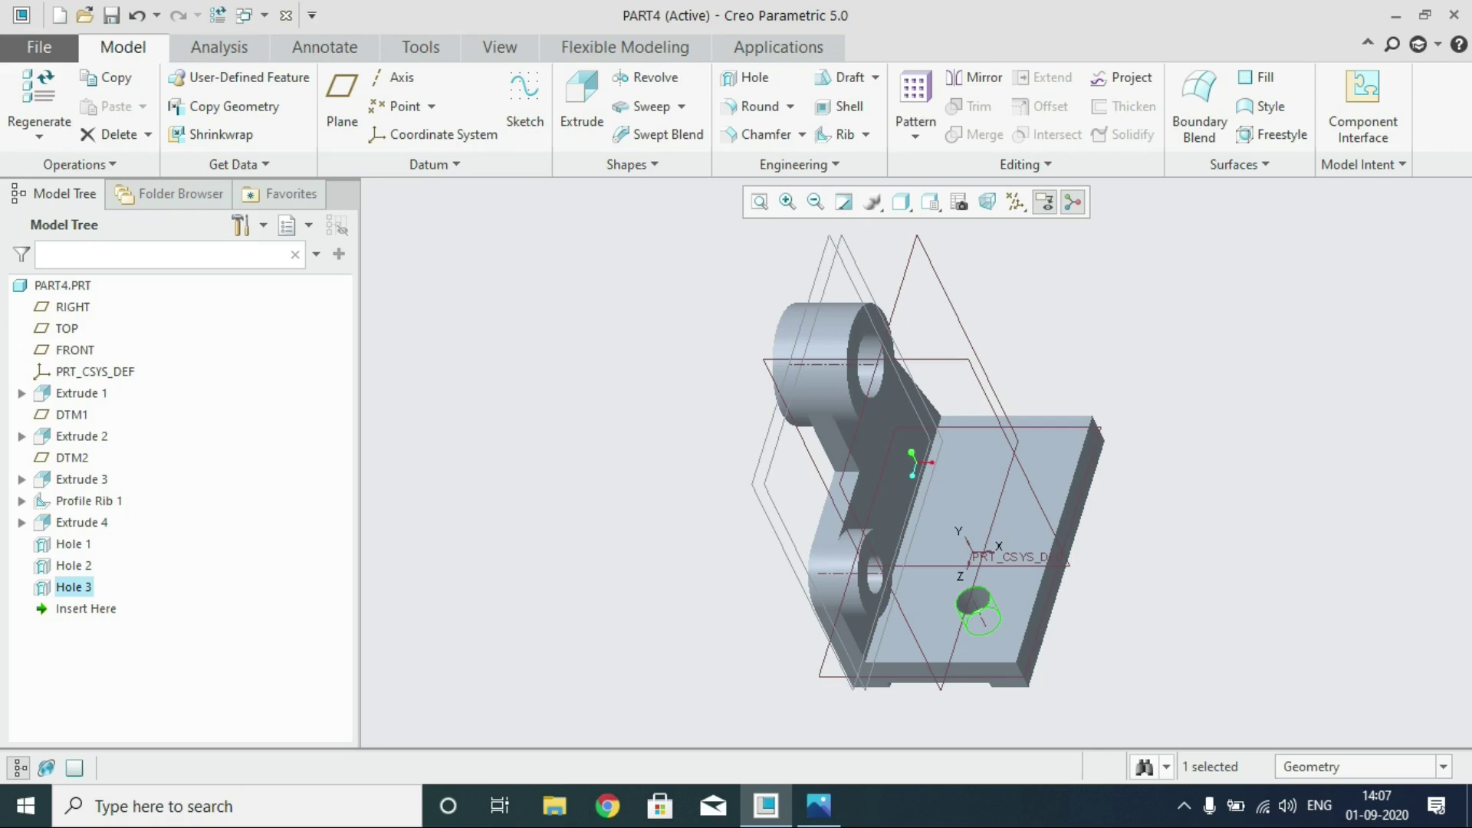
Redefine the base plate hole to use a Through All depth
right_click(87, 586)
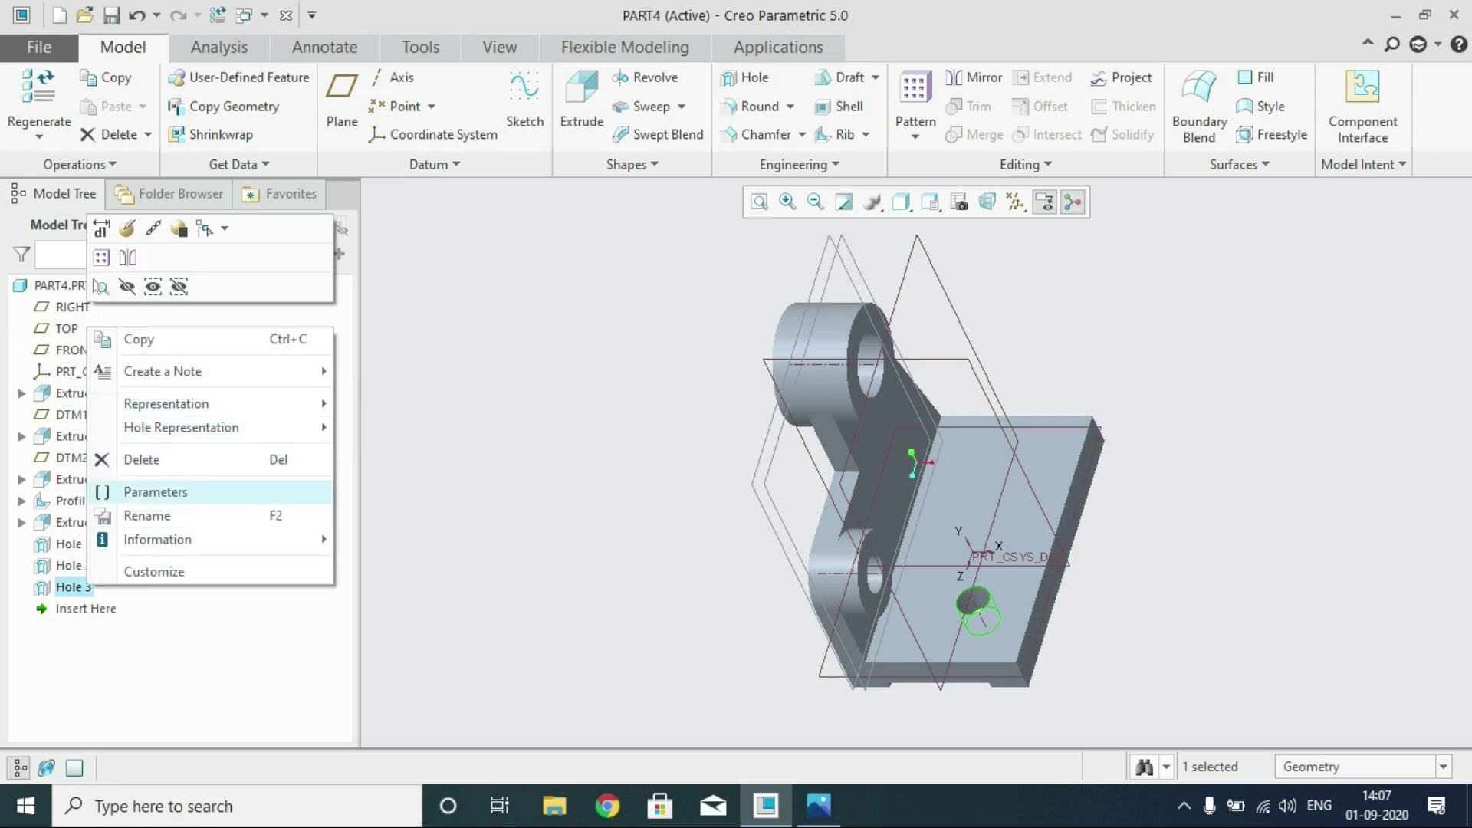
click(222, 660)
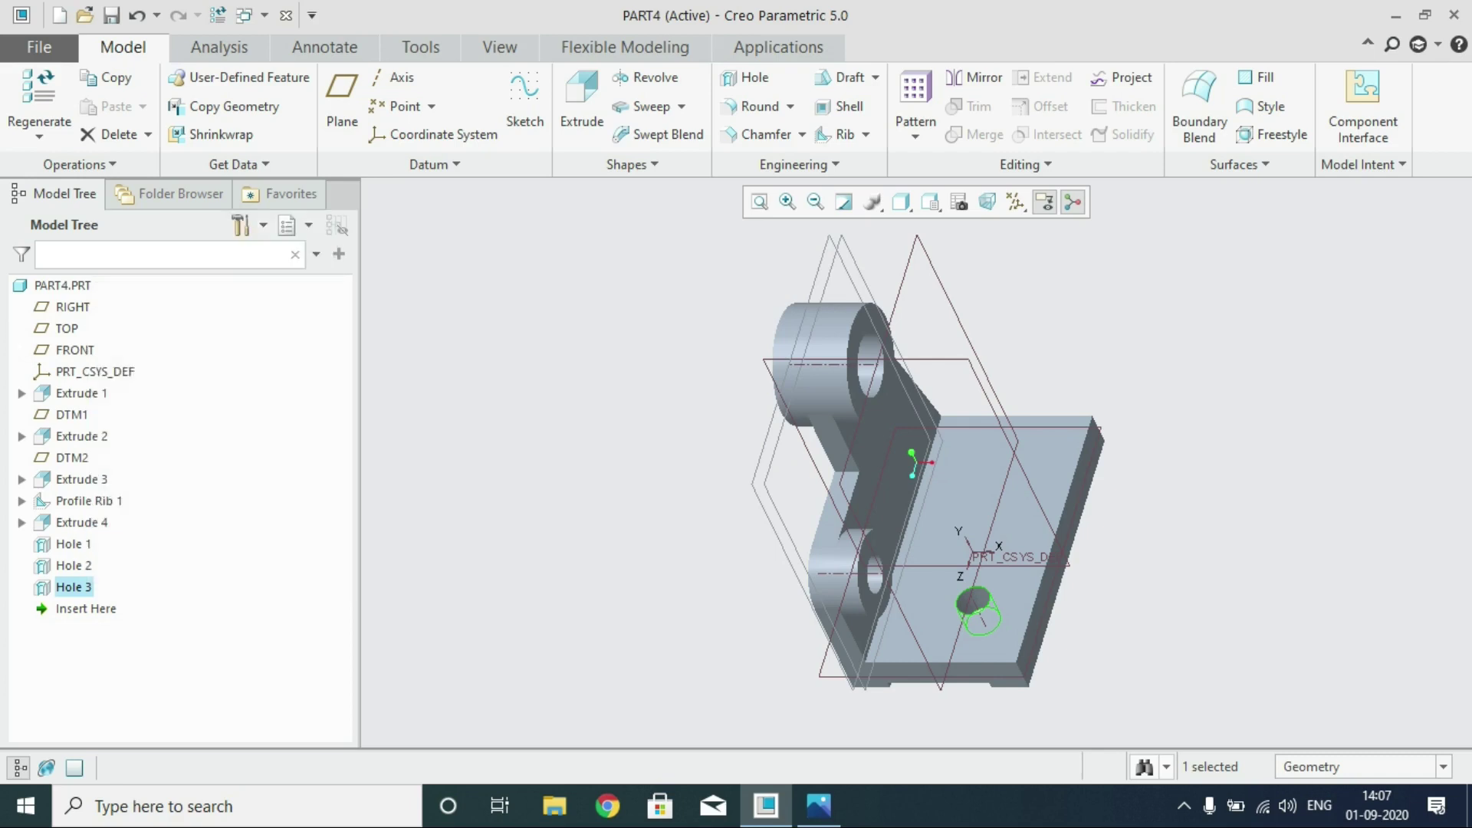
click(66, 566)
click(76, 588)
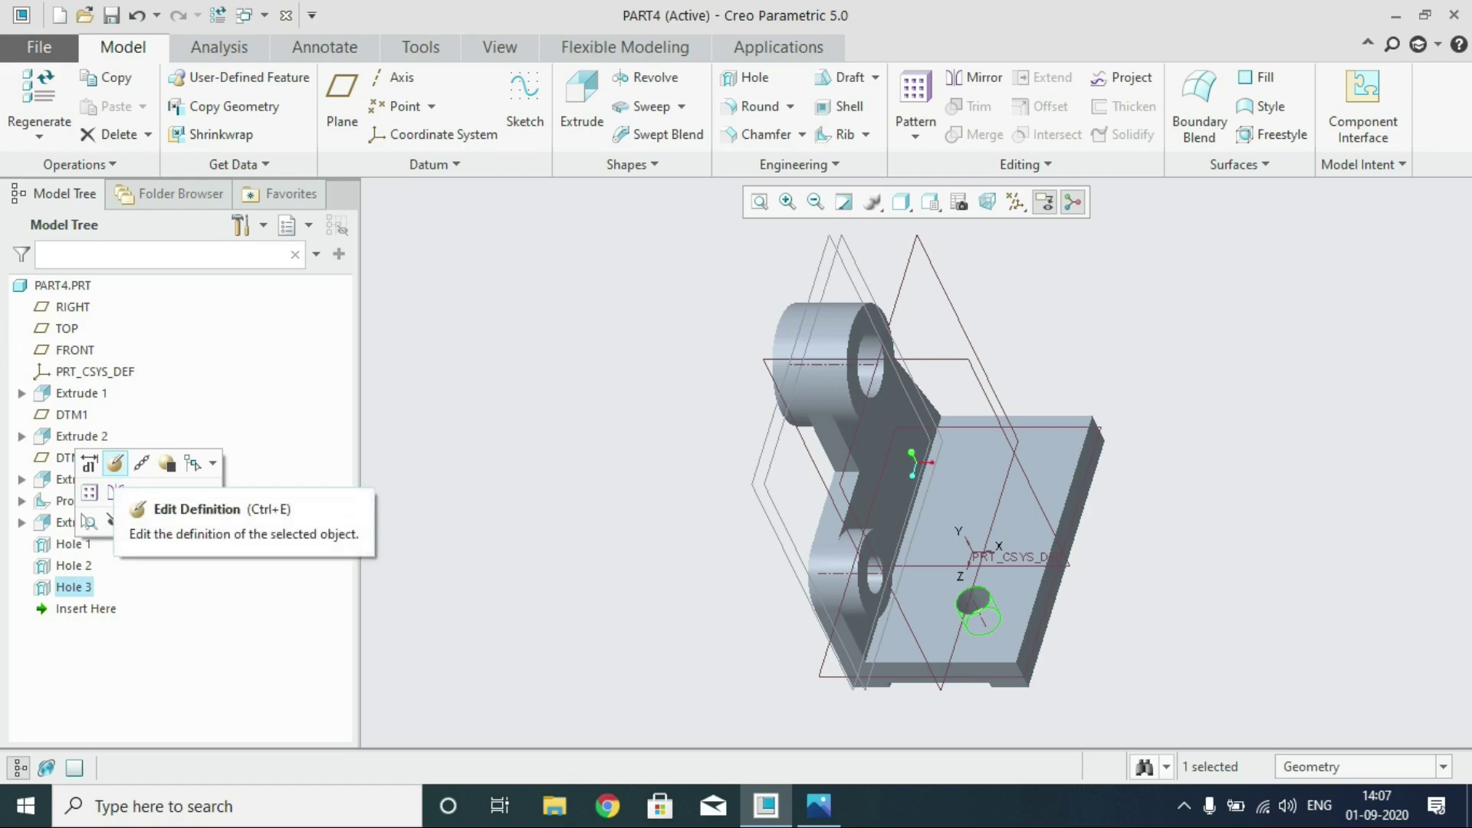
click(115, 463)
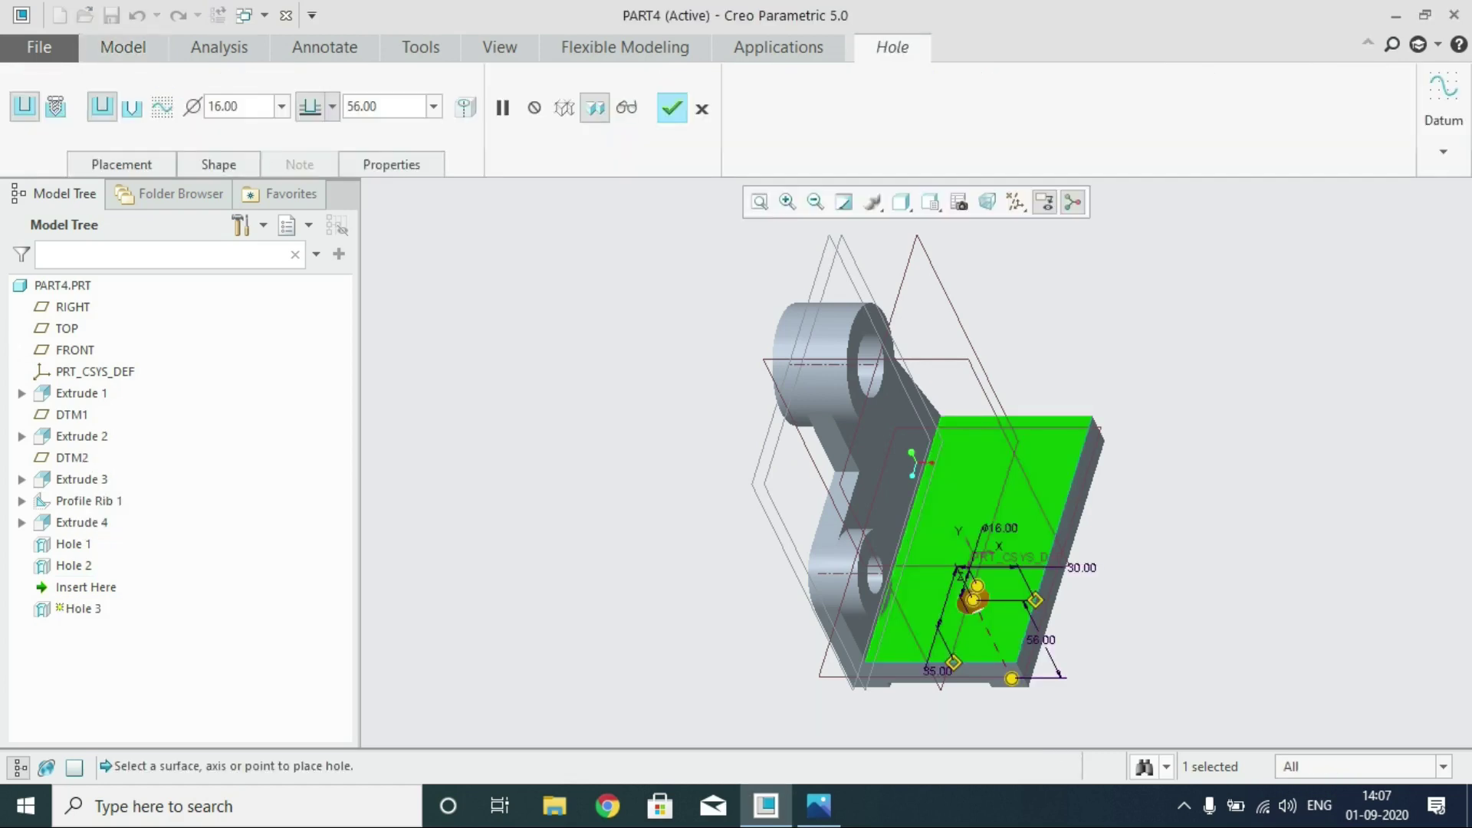
click(218, 164)
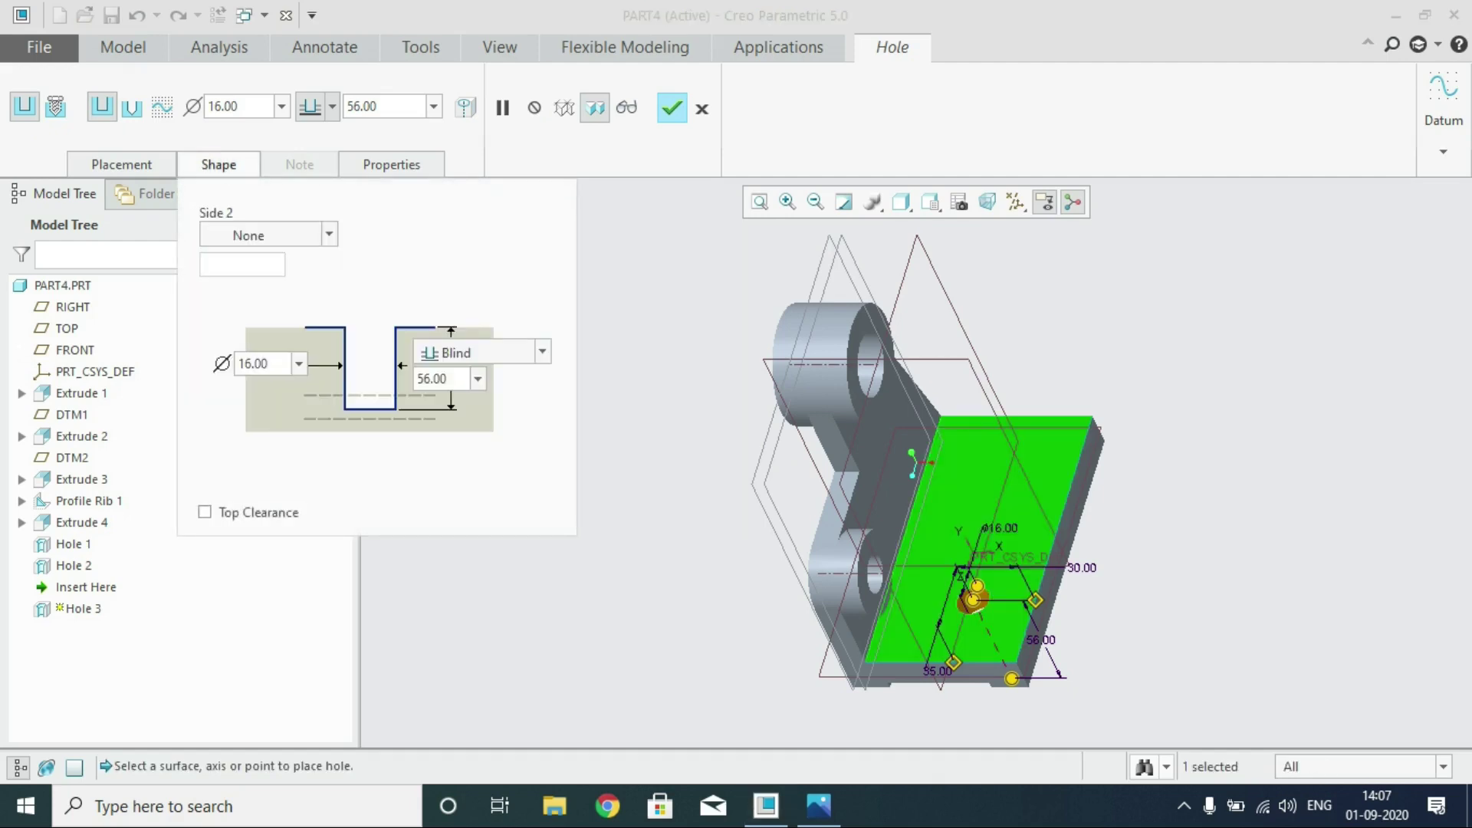
click(542, 352)
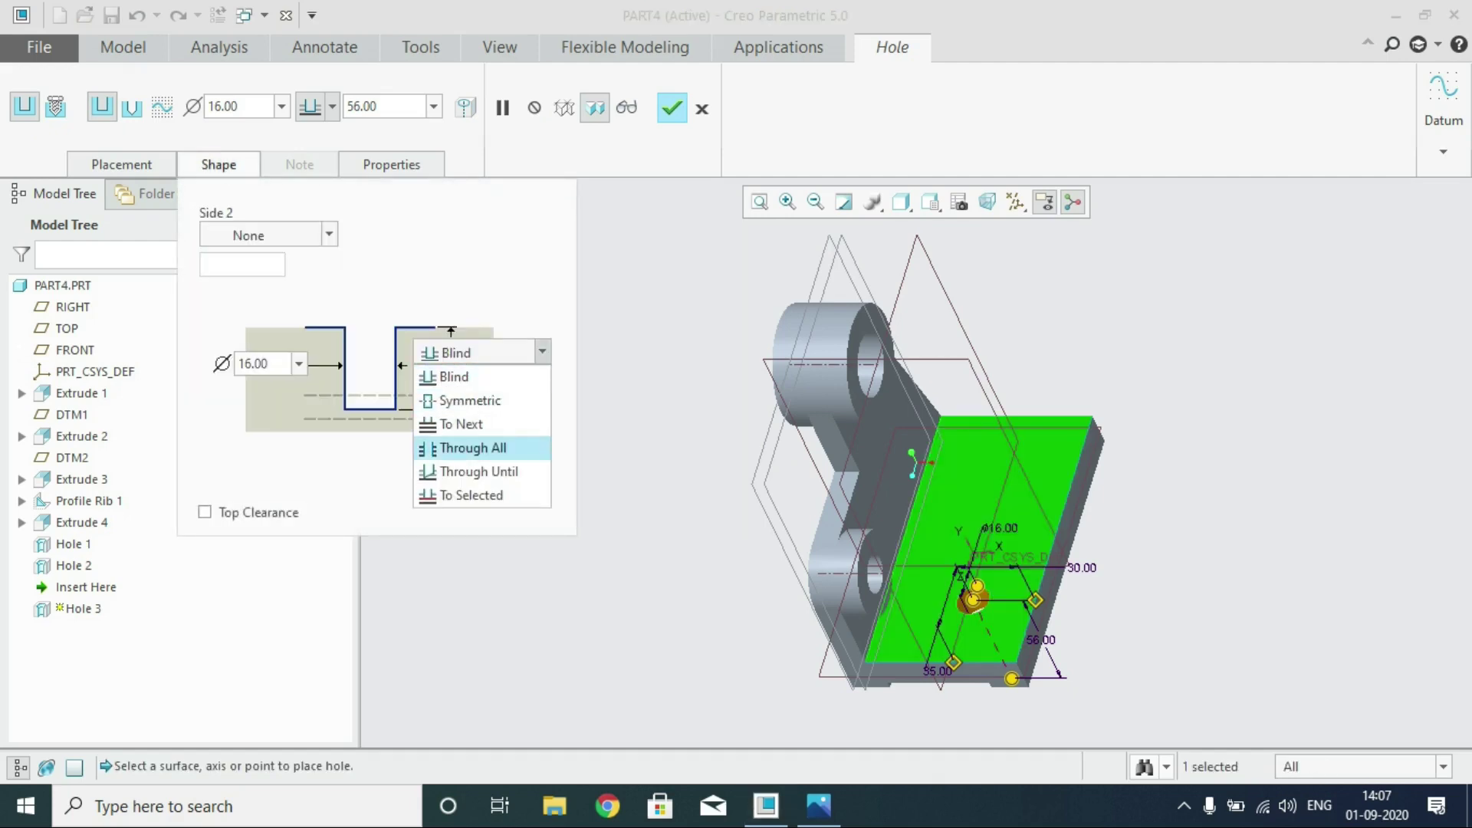
click(483, 447)
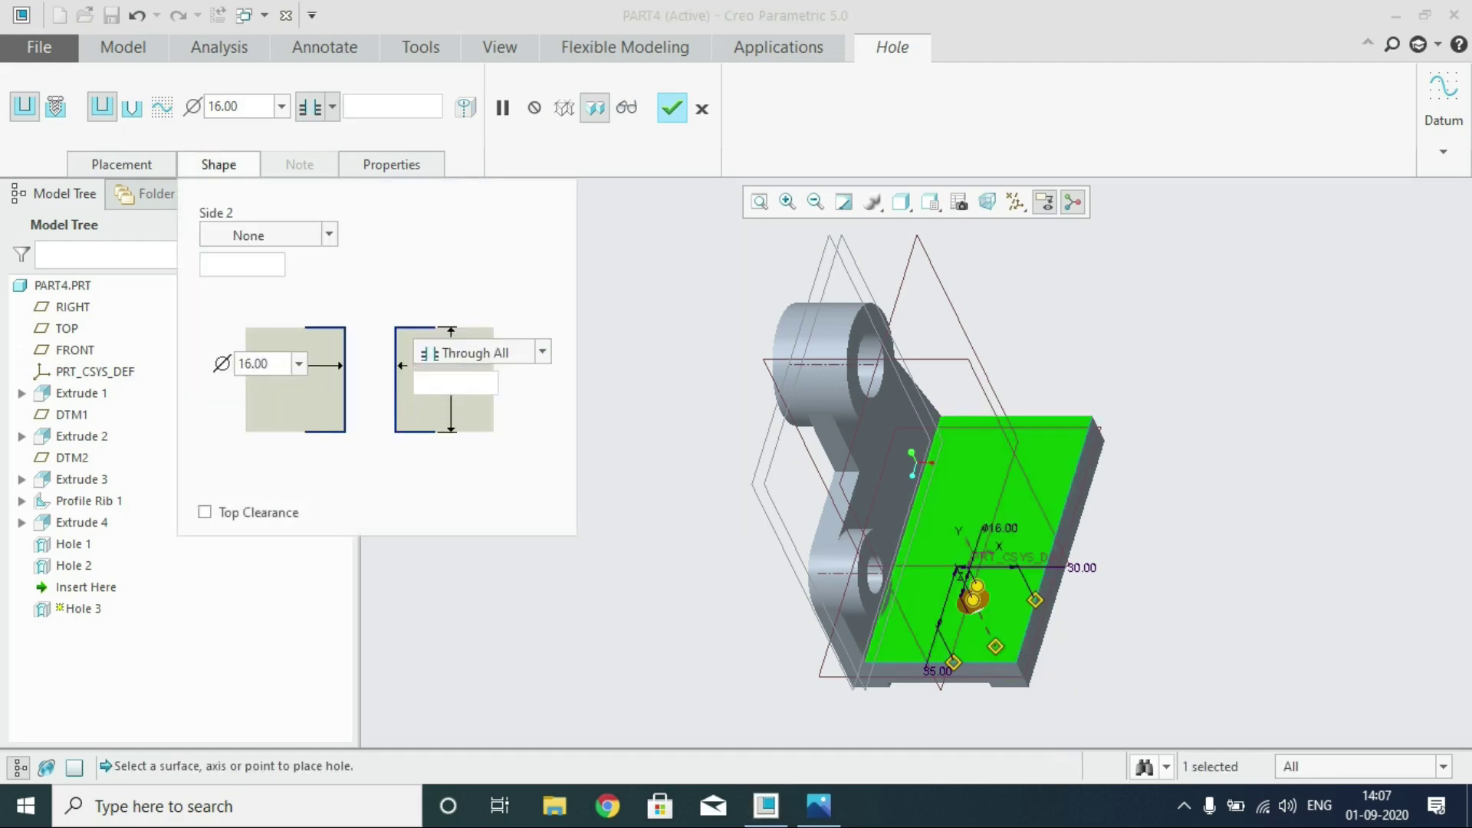
click(673, 107)
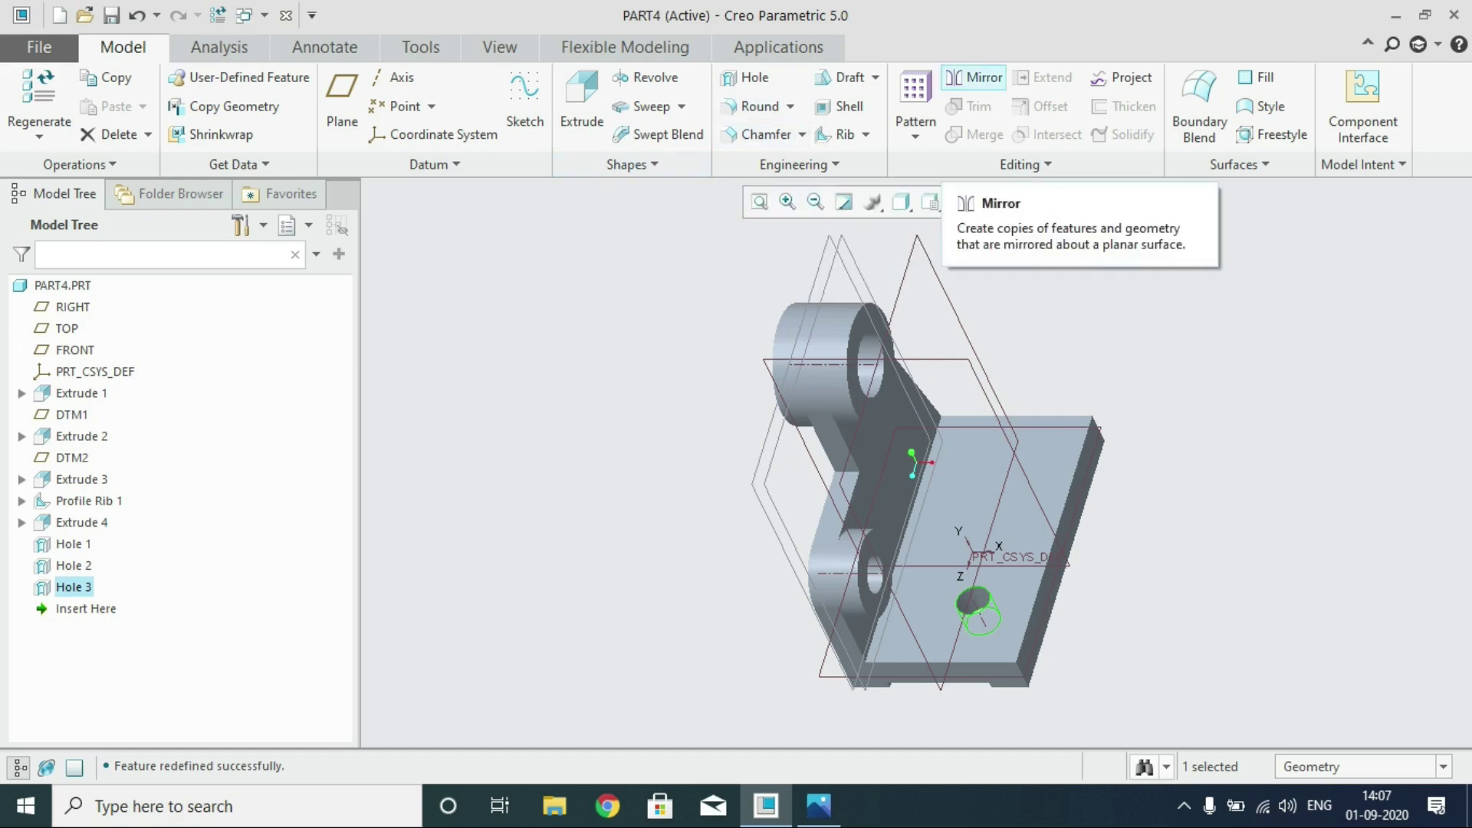
Mirror the base plate hole about the FRONT datum plane
click(974, 77)
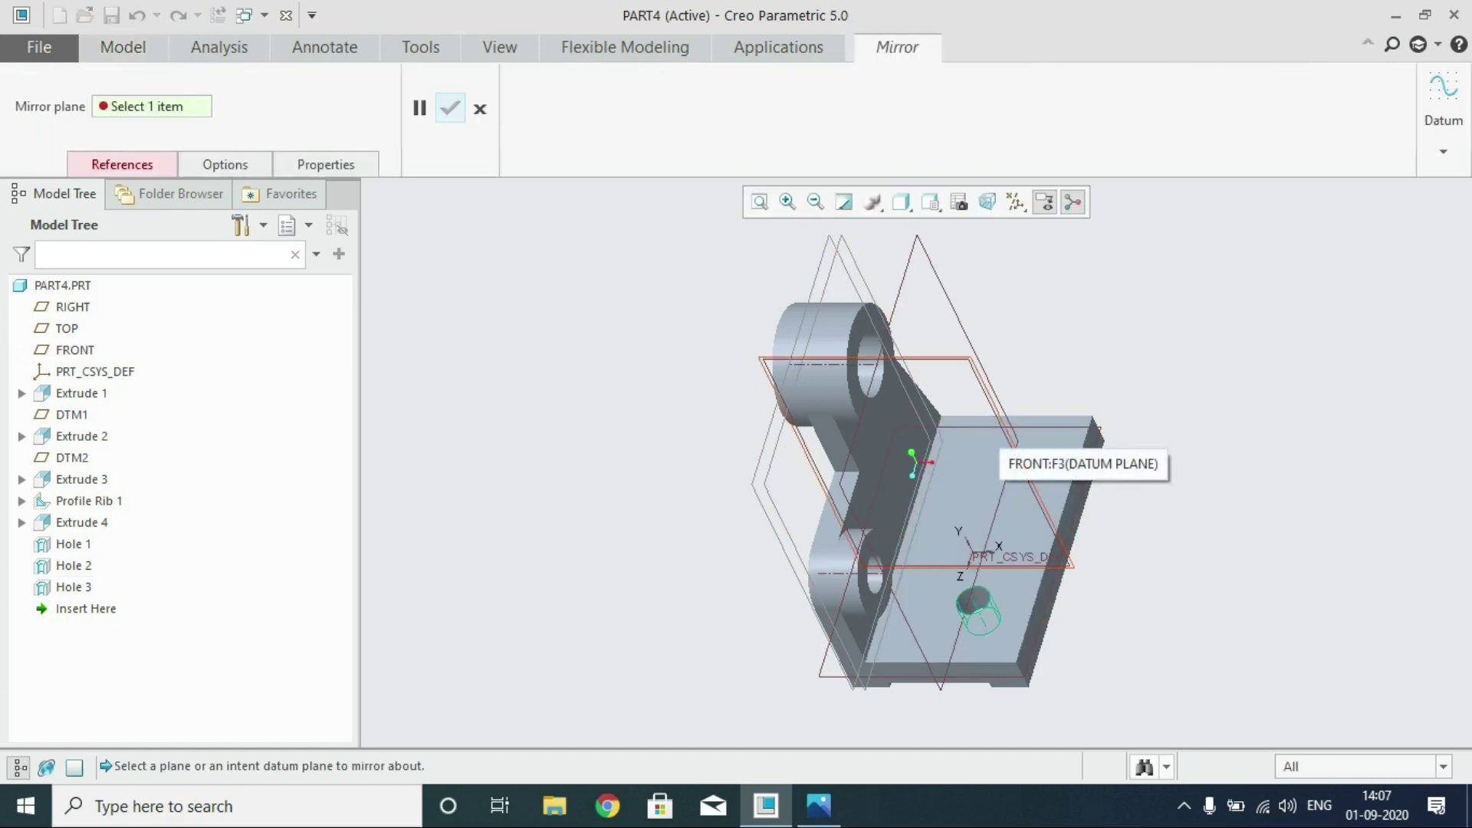
click(1001, 422)
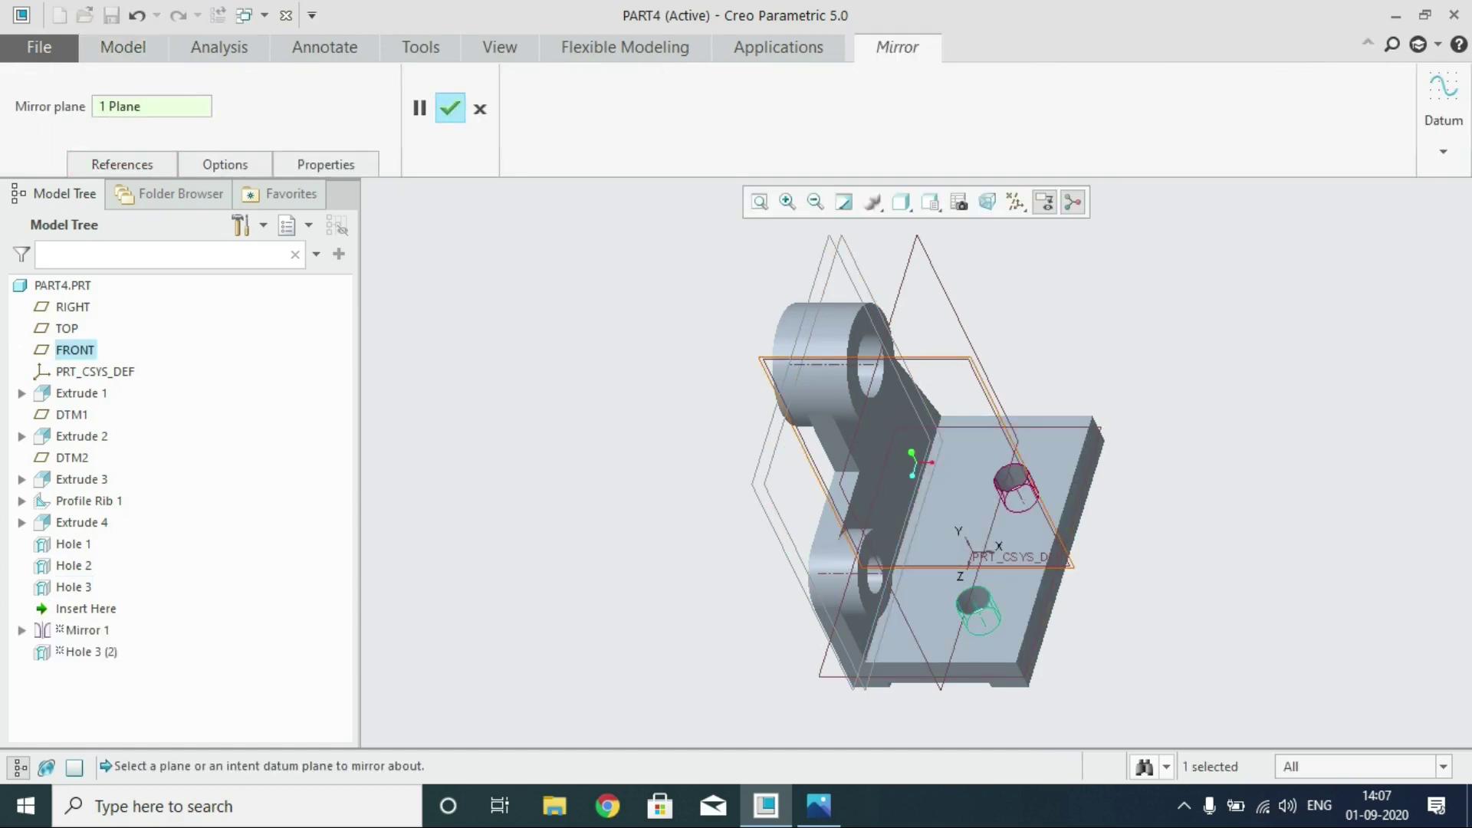
click(450, 108)
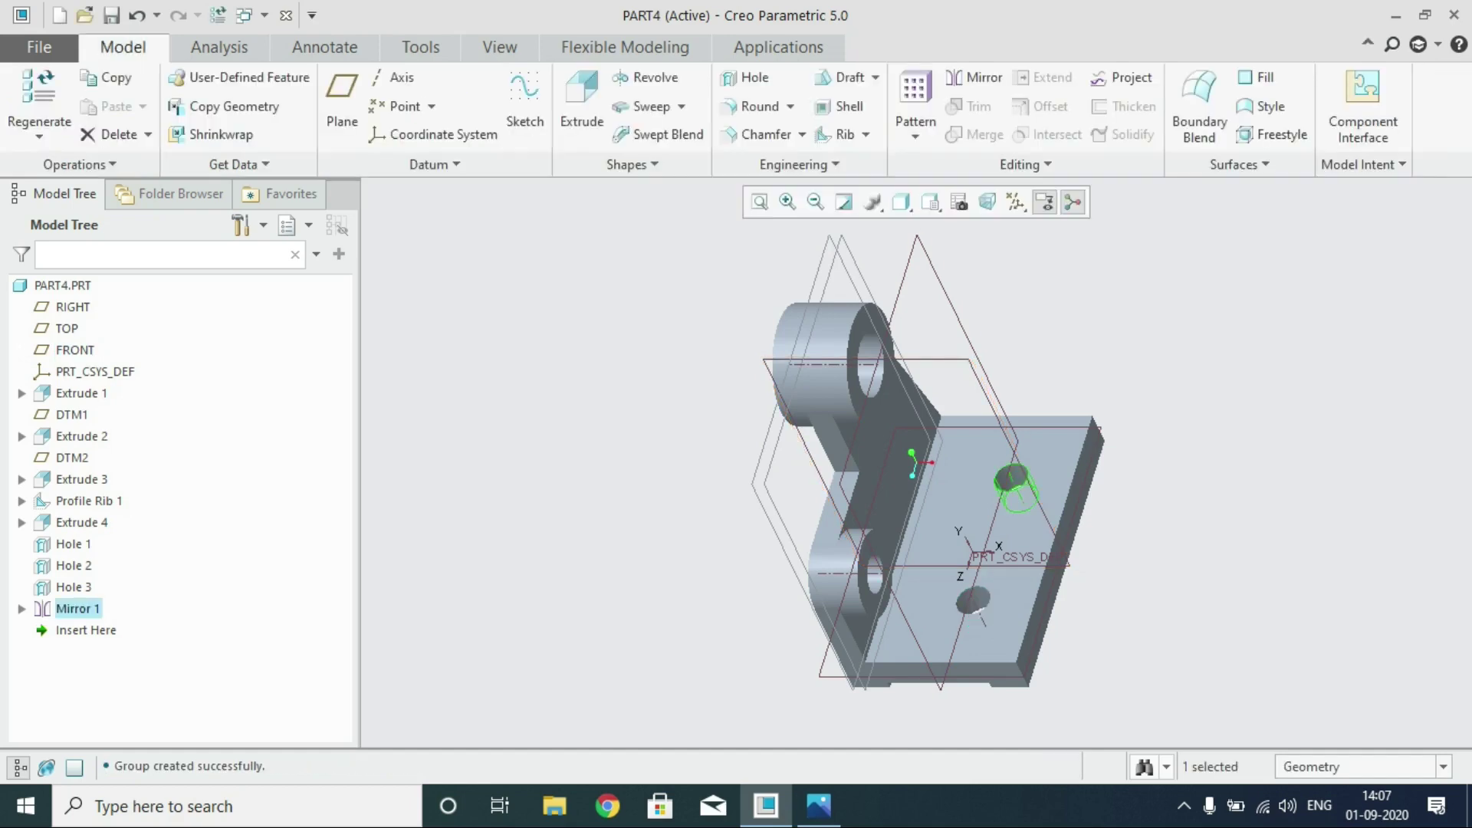